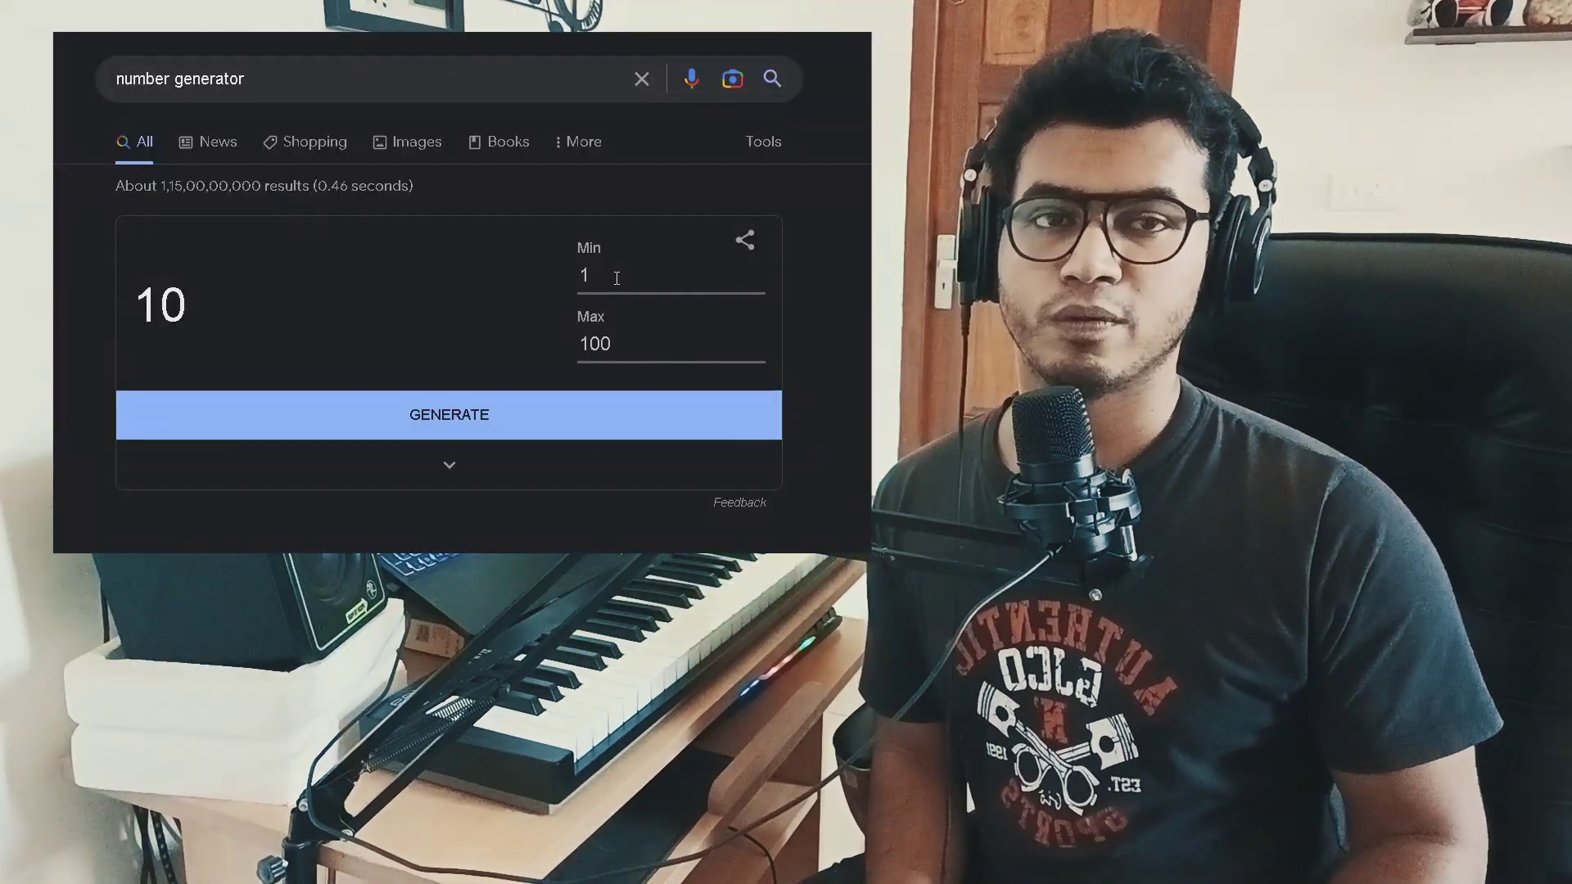
- Change the number generator's maximum from 100 to 4 so it picks from 1 to 4
left_click_drag(614, 344, 553, 337)
type("4")
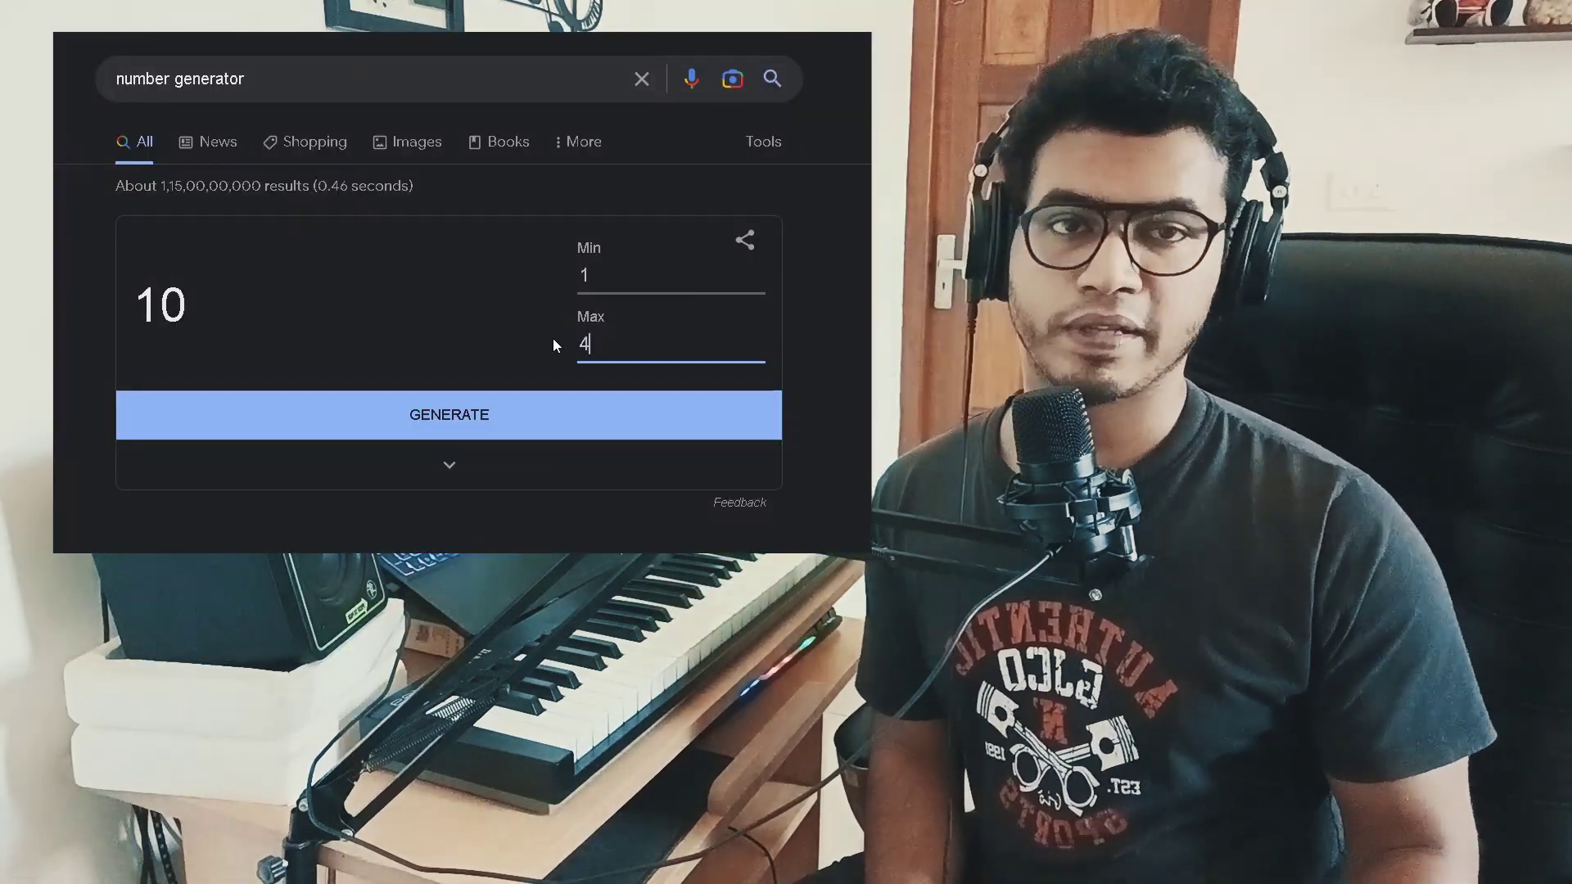
left_click(853, 343)
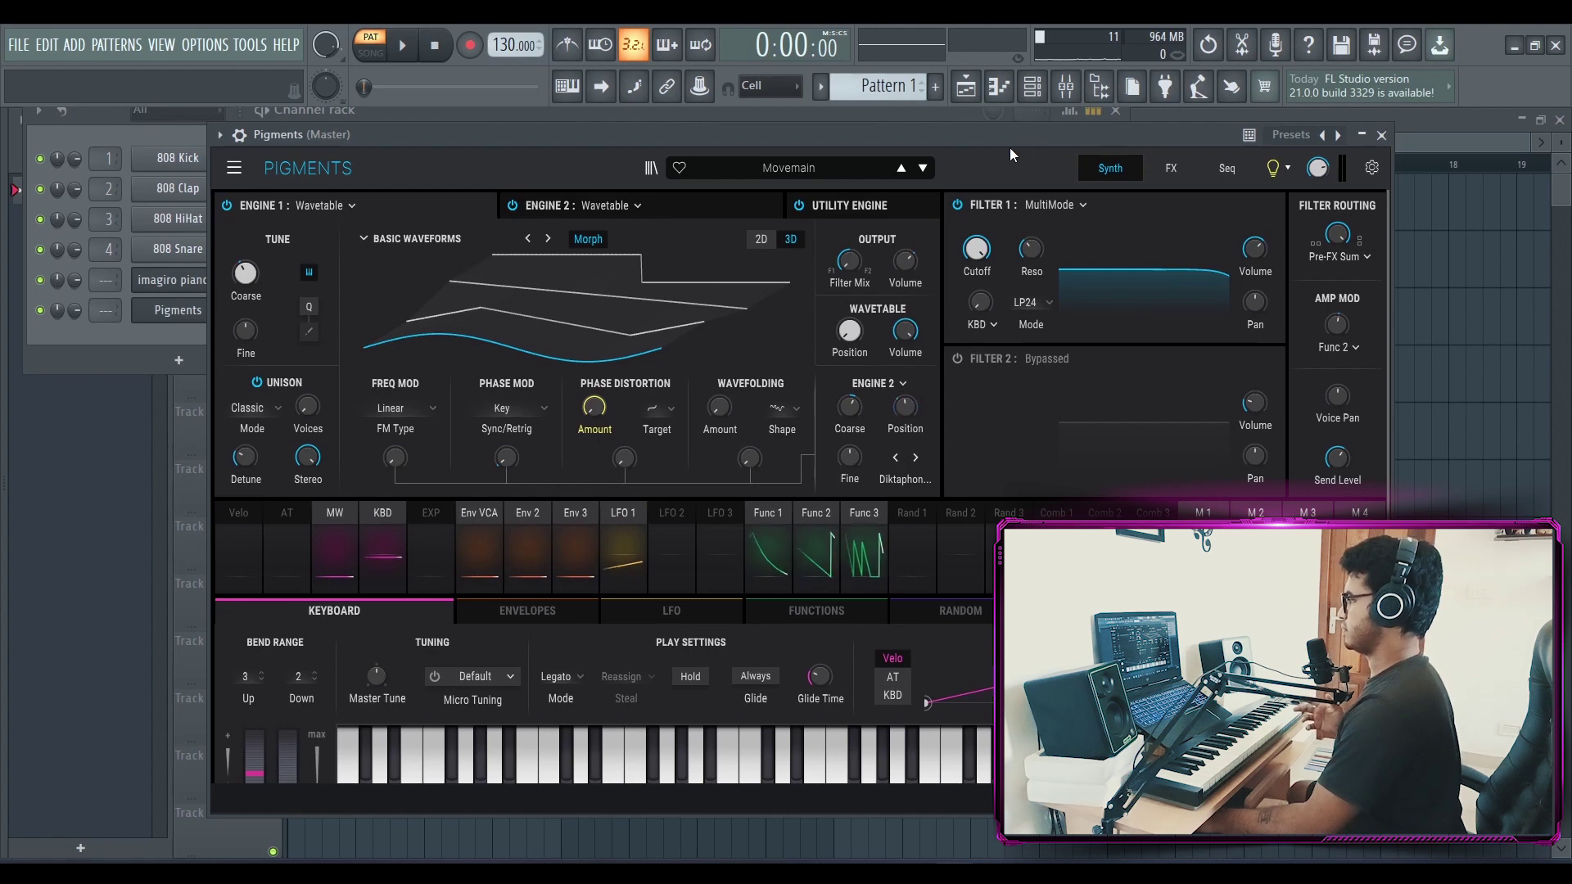
- Nudge the Pigments window, then open its preset categories and show the Piano presets
left_click_drag(1009, 147, 1013, 144)
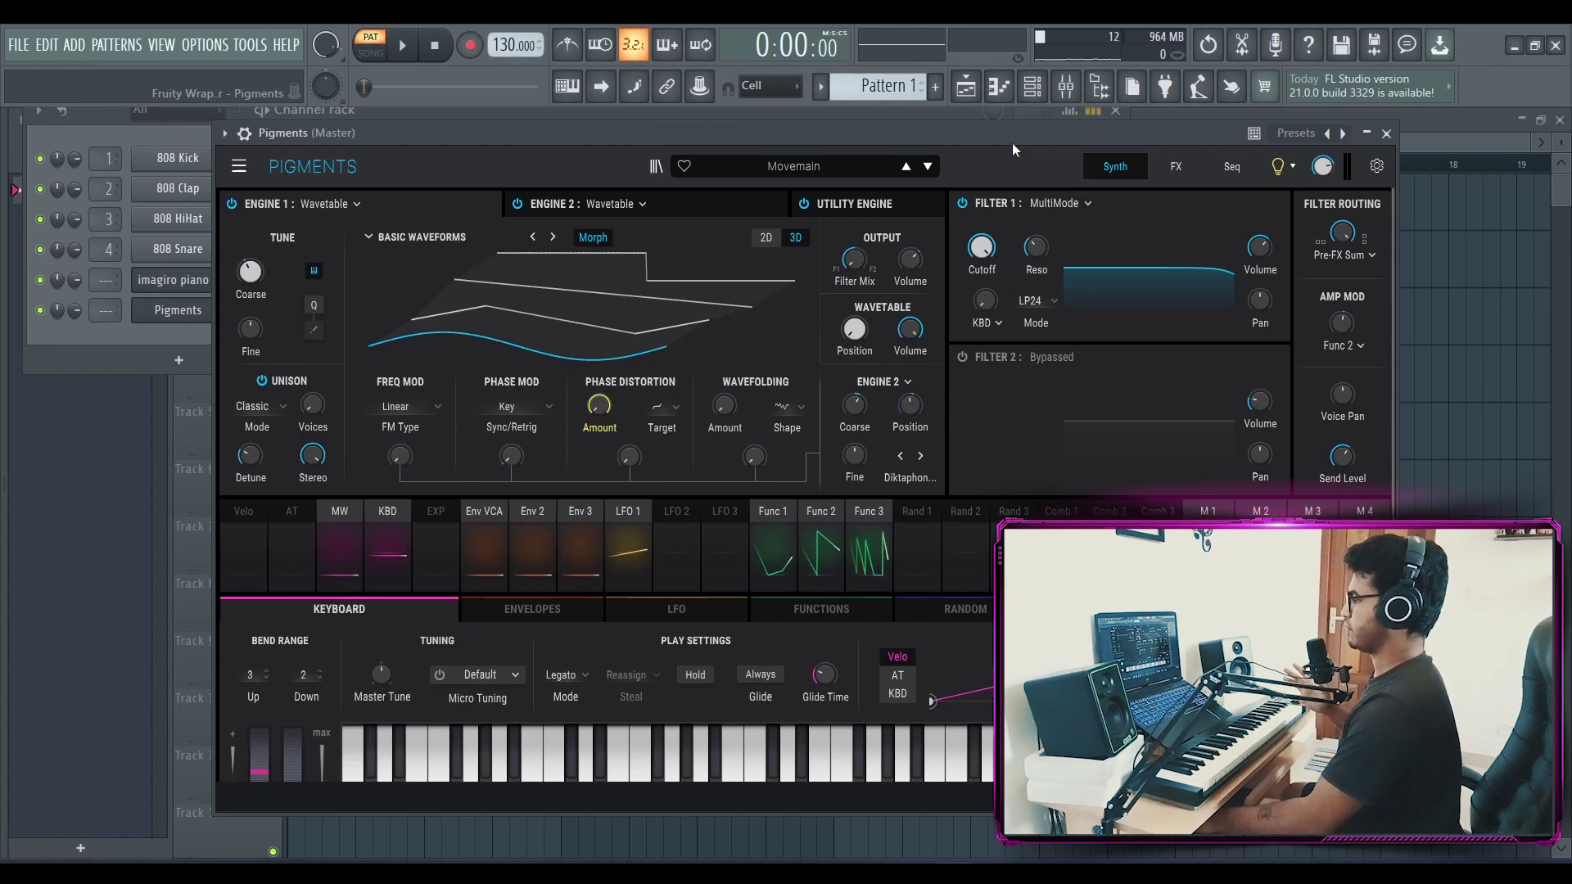
left_click(827, 173)
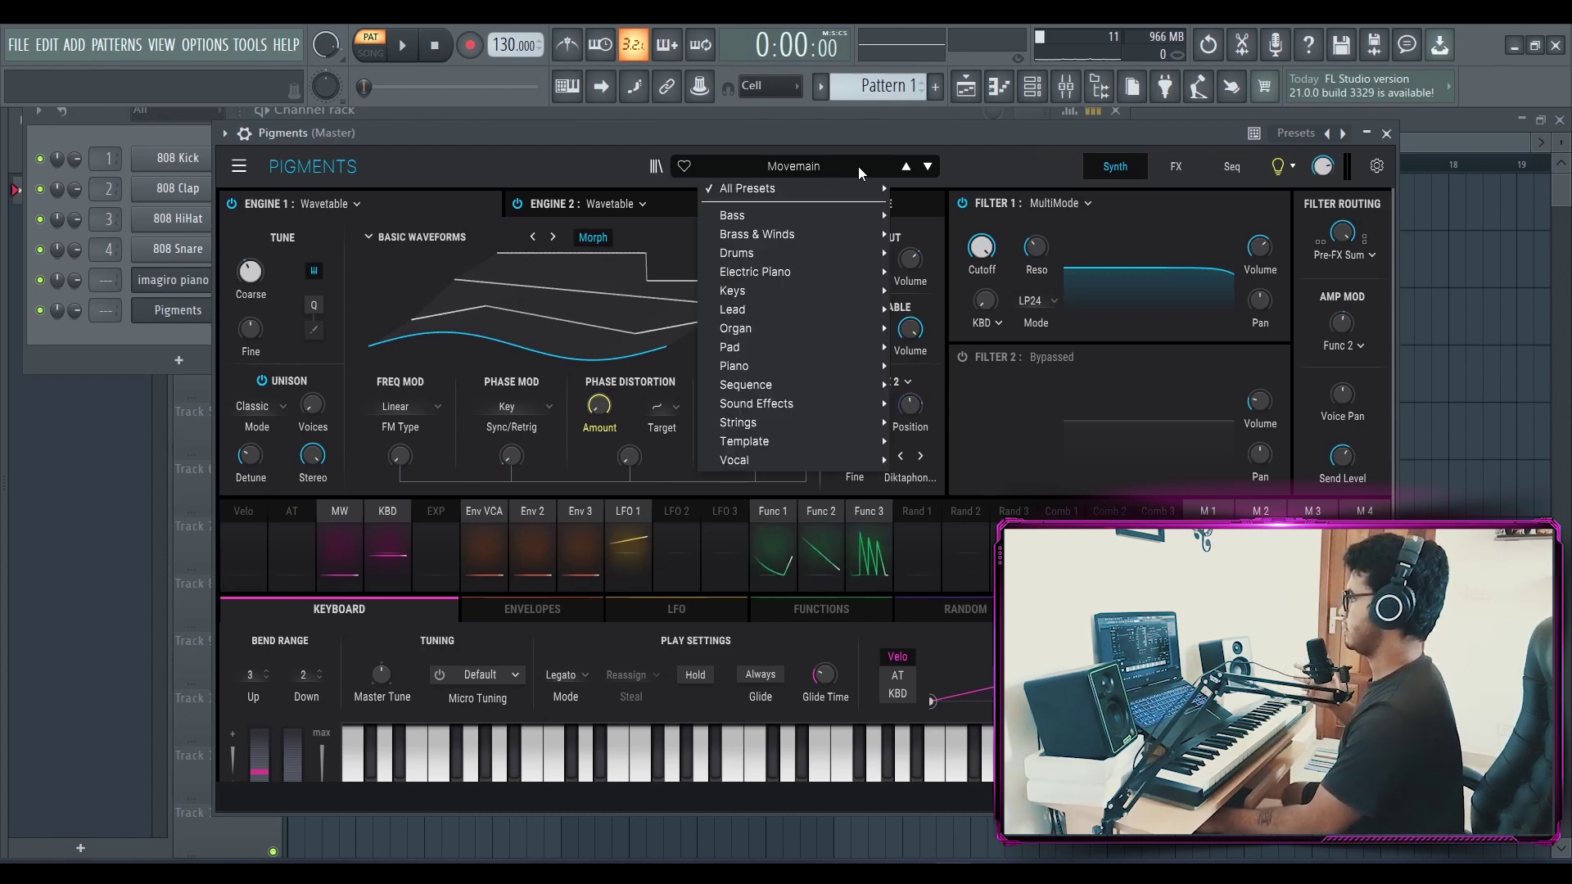
left_click(865, 167)
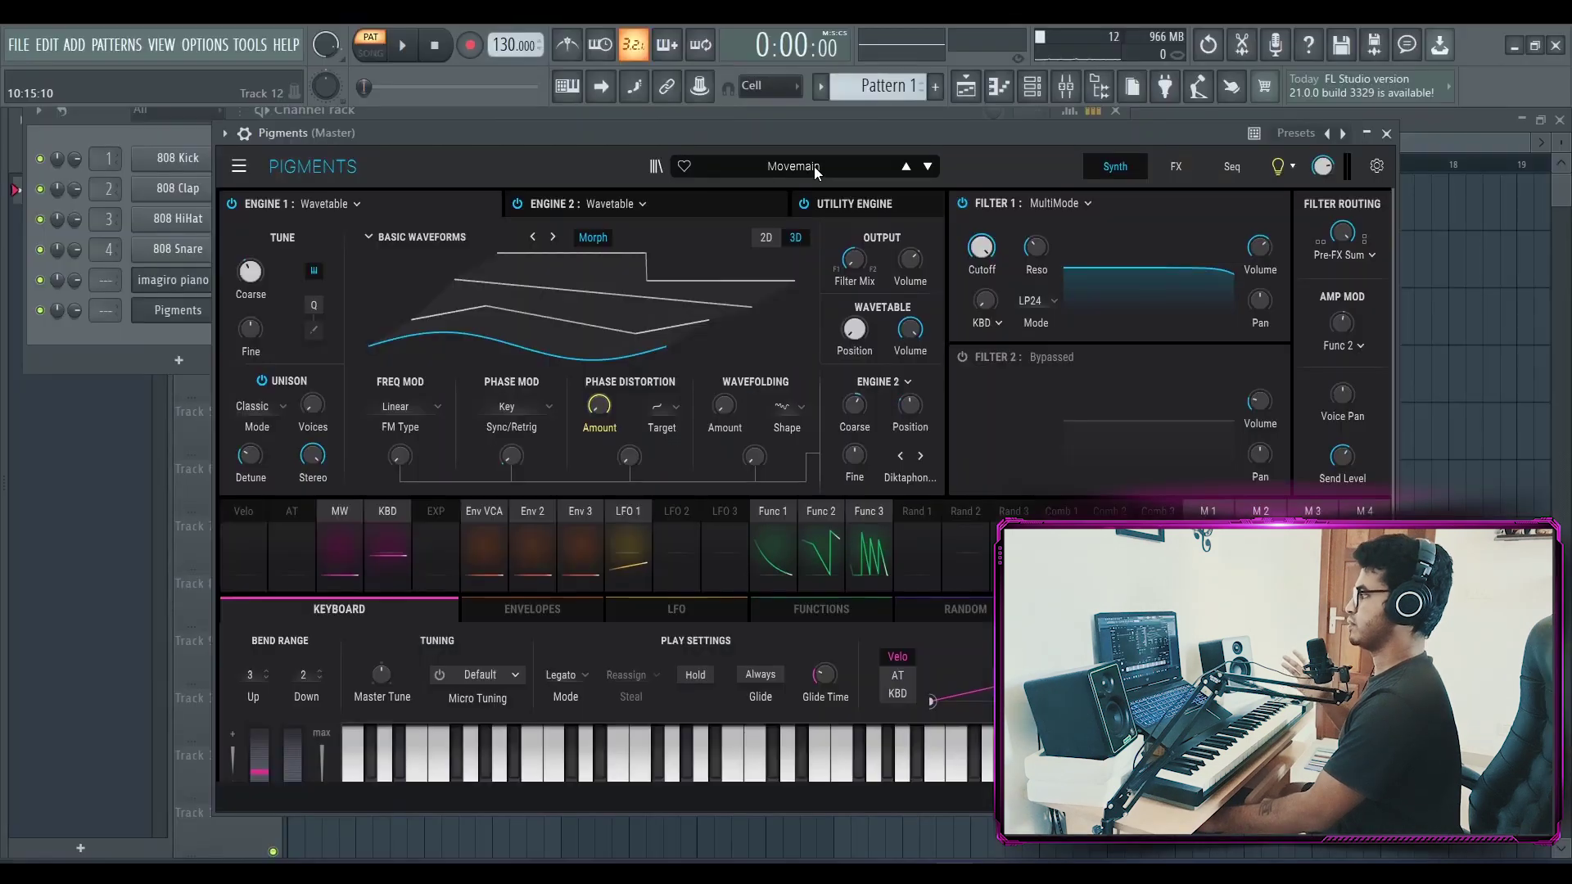
left_click(814, 166)
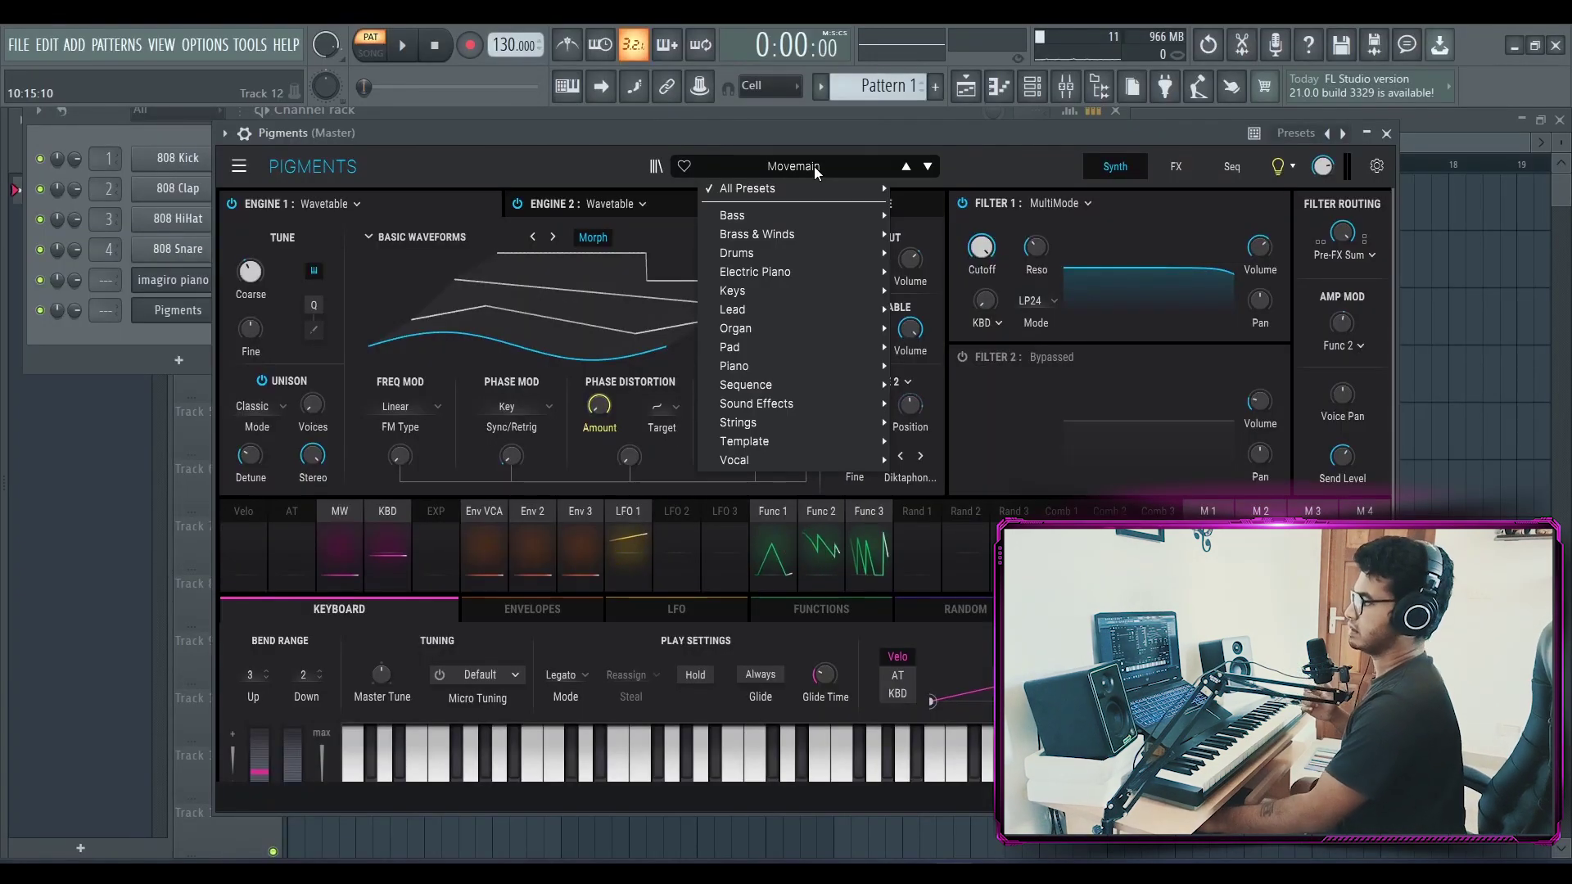
left_click(814, 165)
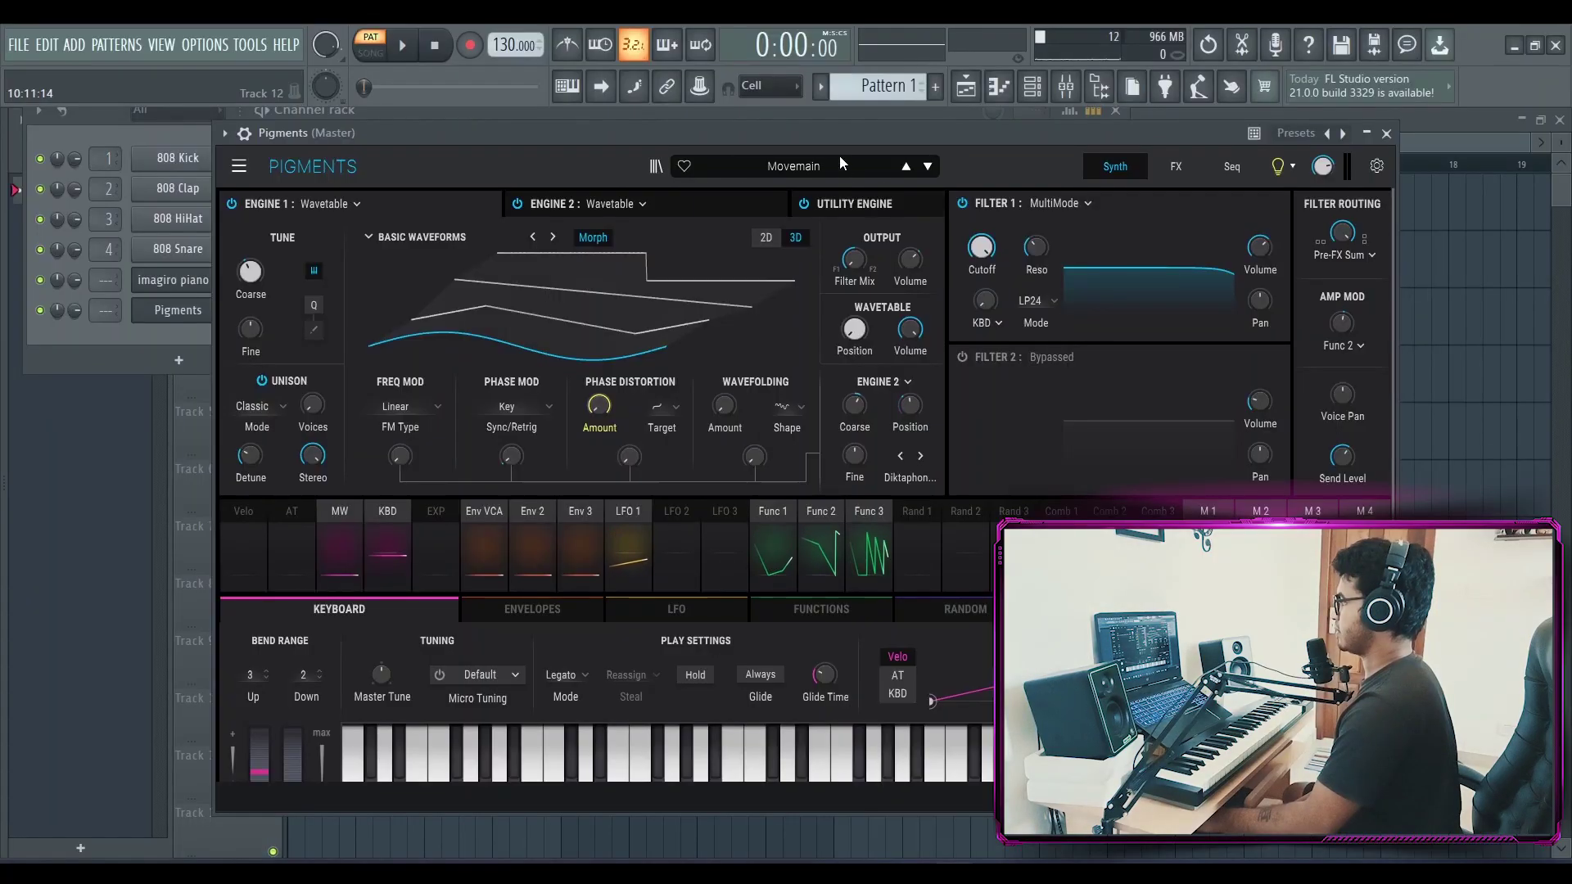
left_click(843, 163)
mouse_move(794, 272)
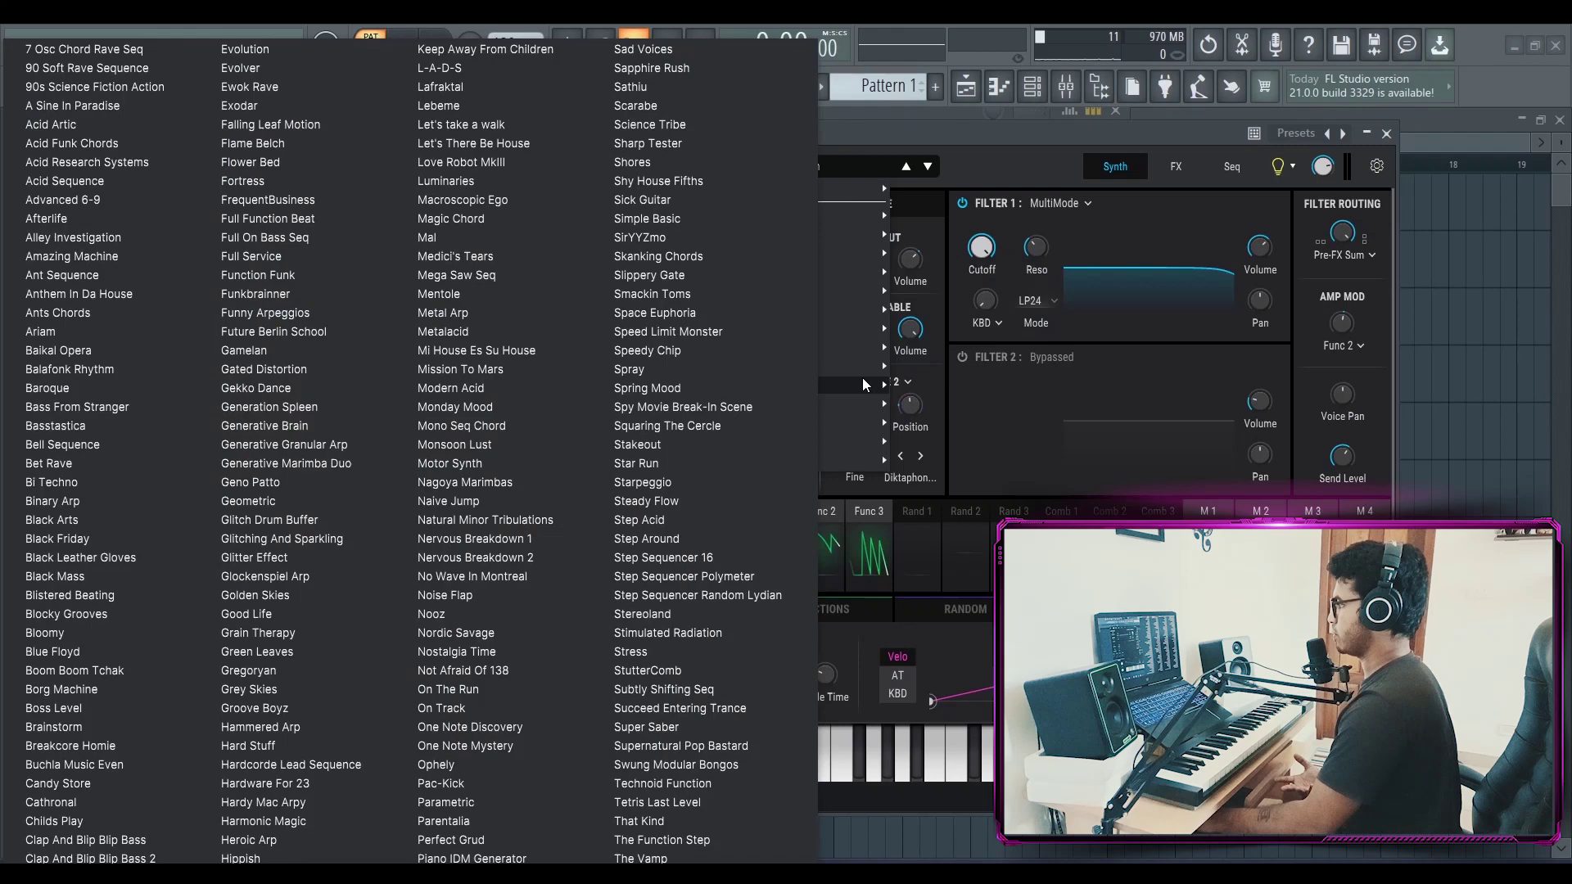
mouse_move(852, 370)
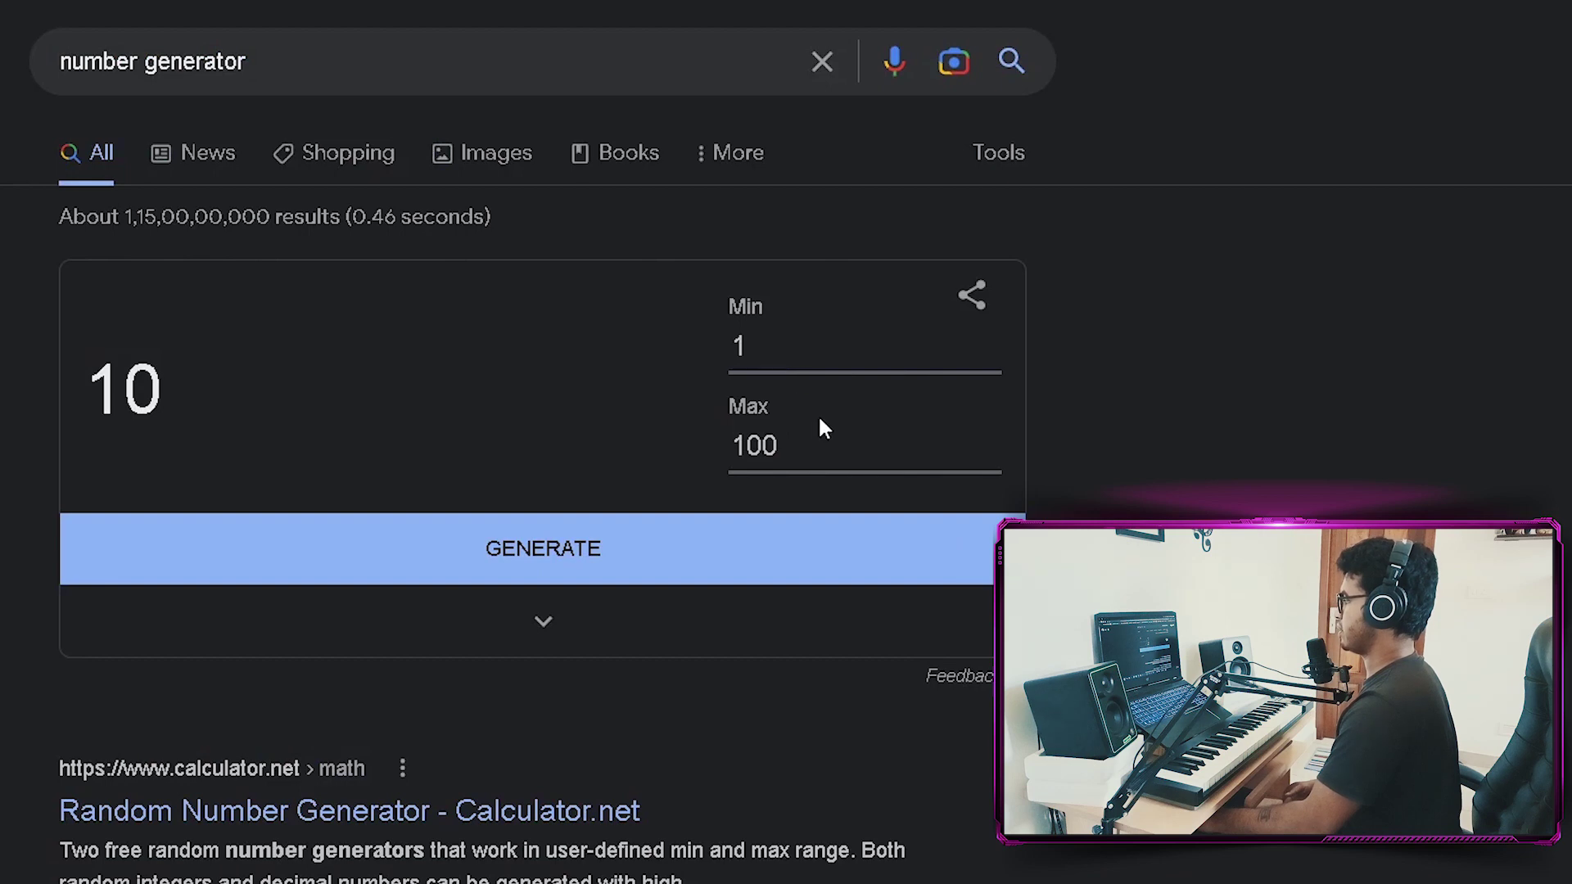
- Reset the generator's maximum to 4 and generate a number, which comes out 1
left_click_drag(819, 430, 698, 446)
type("4")
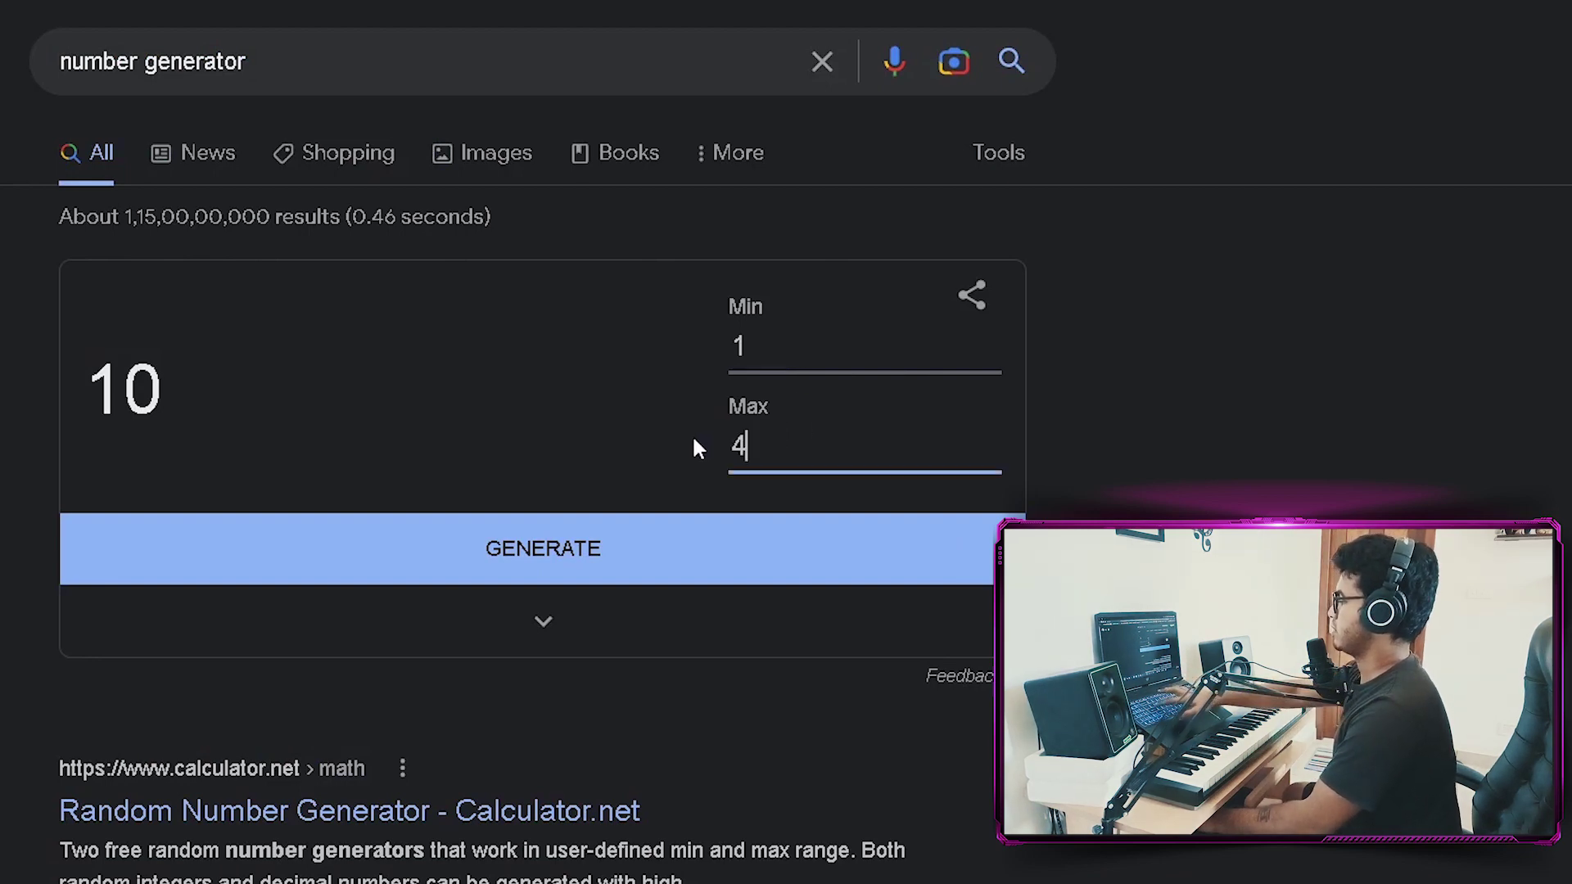
left_click(1134, 449)
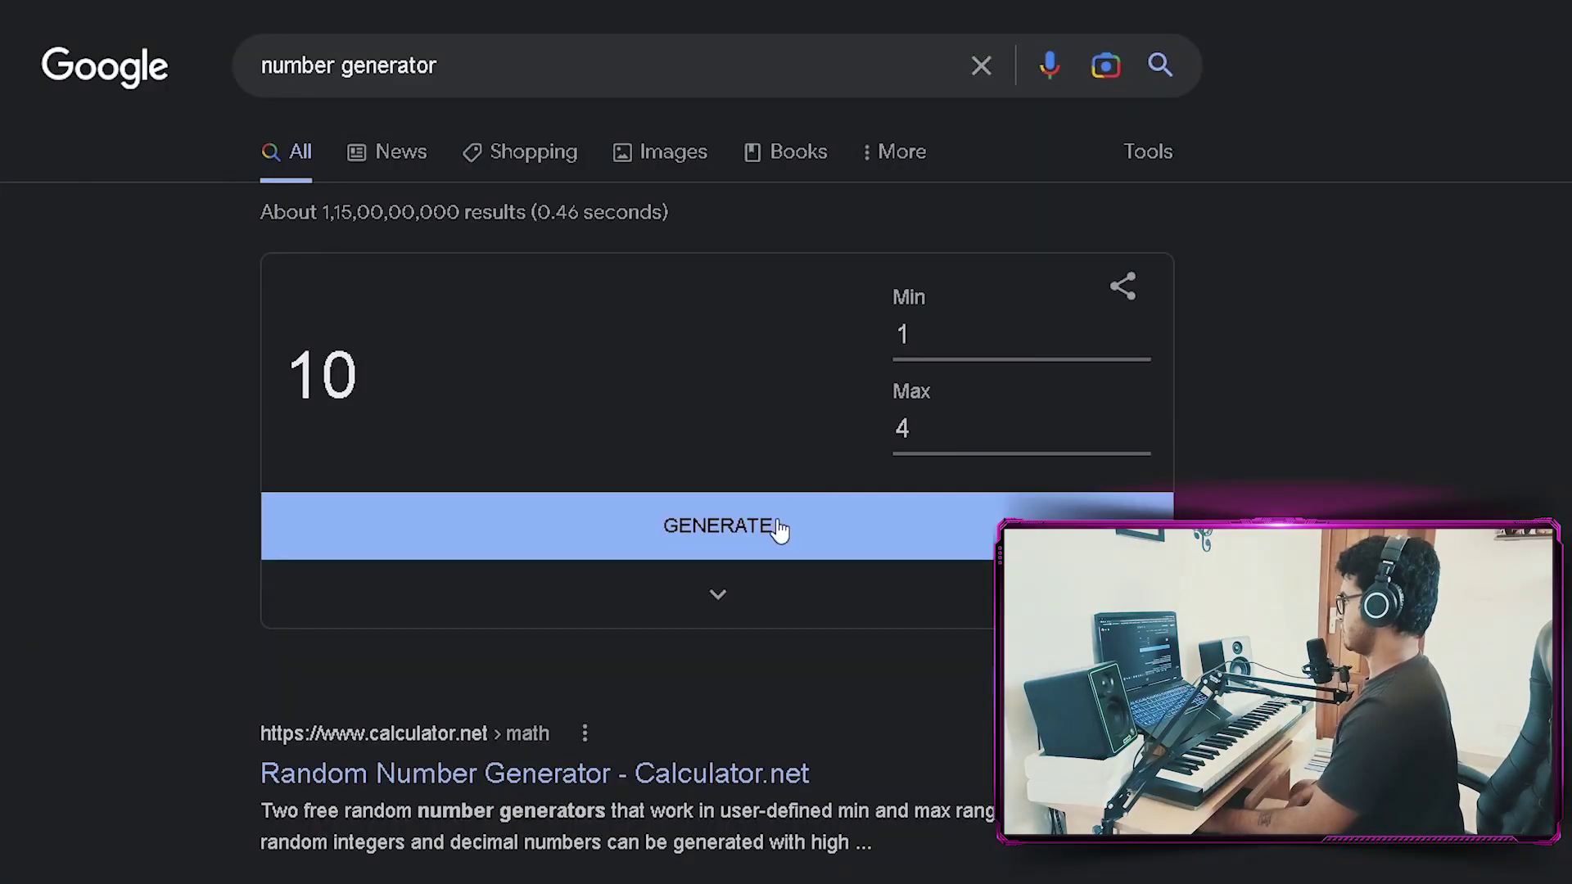
left_click(780, 532)
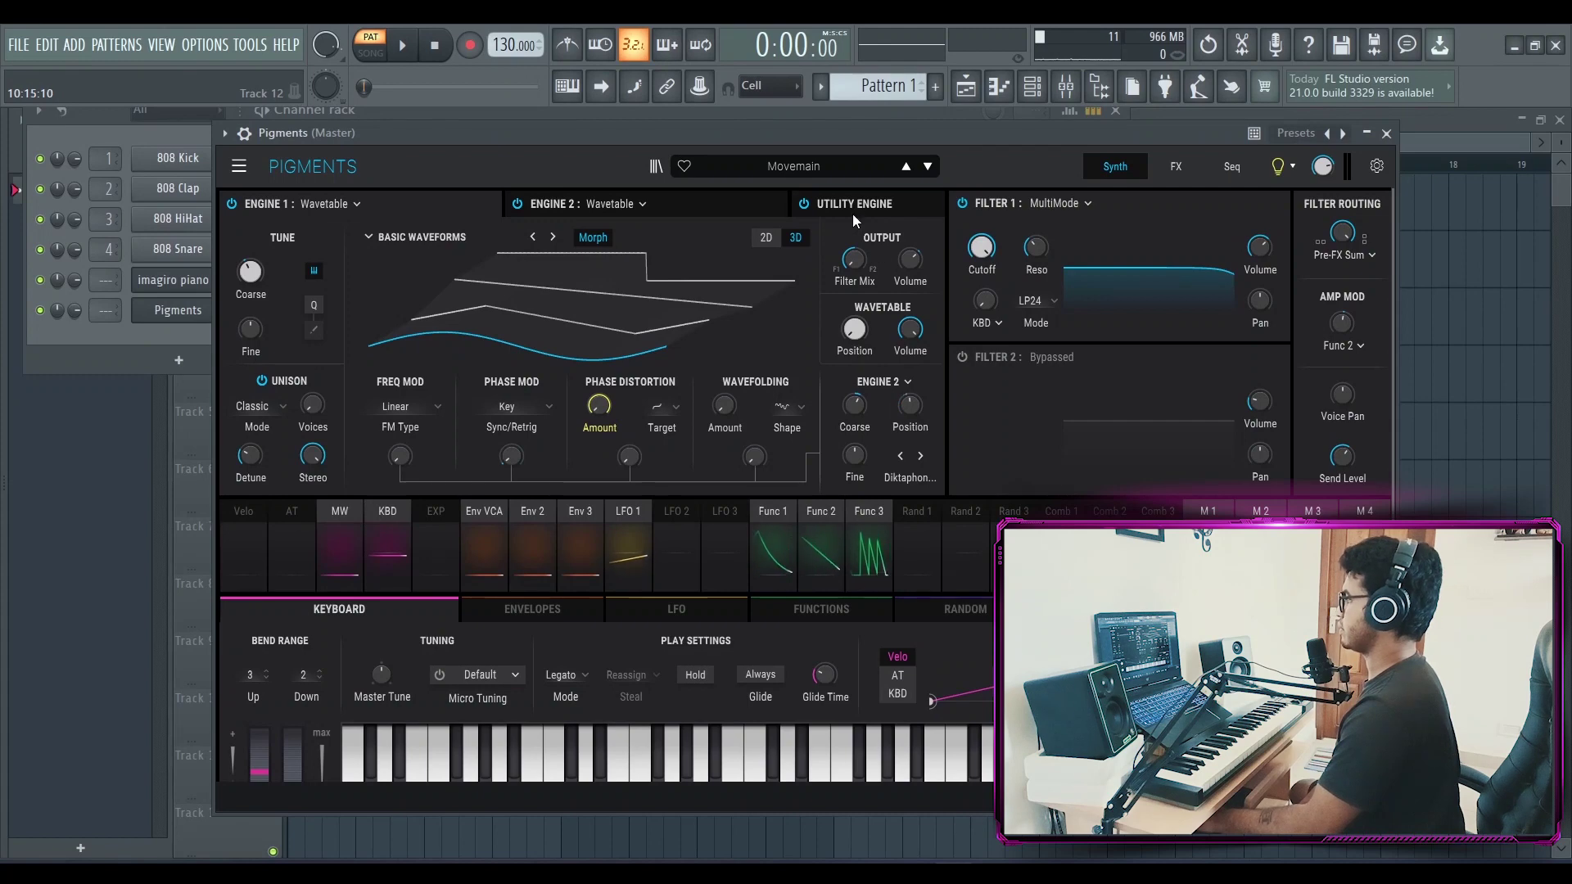
- Load the Combed Grand preset from Pigments' Piano category
left_click(842, 164)
mouse_move(809, 366)
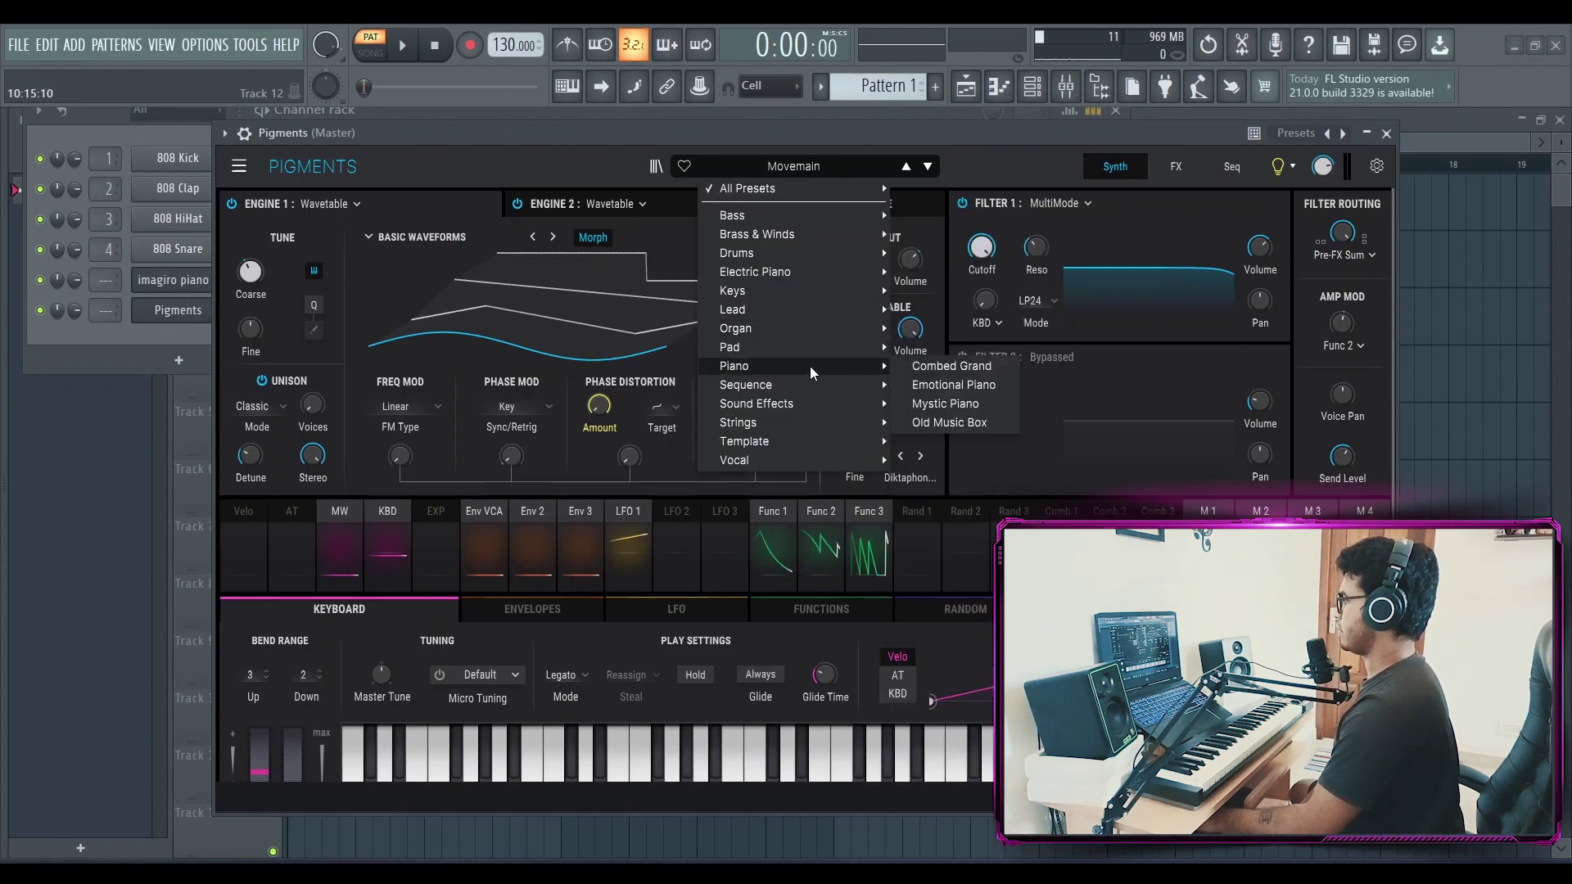
left_click(953, 367)
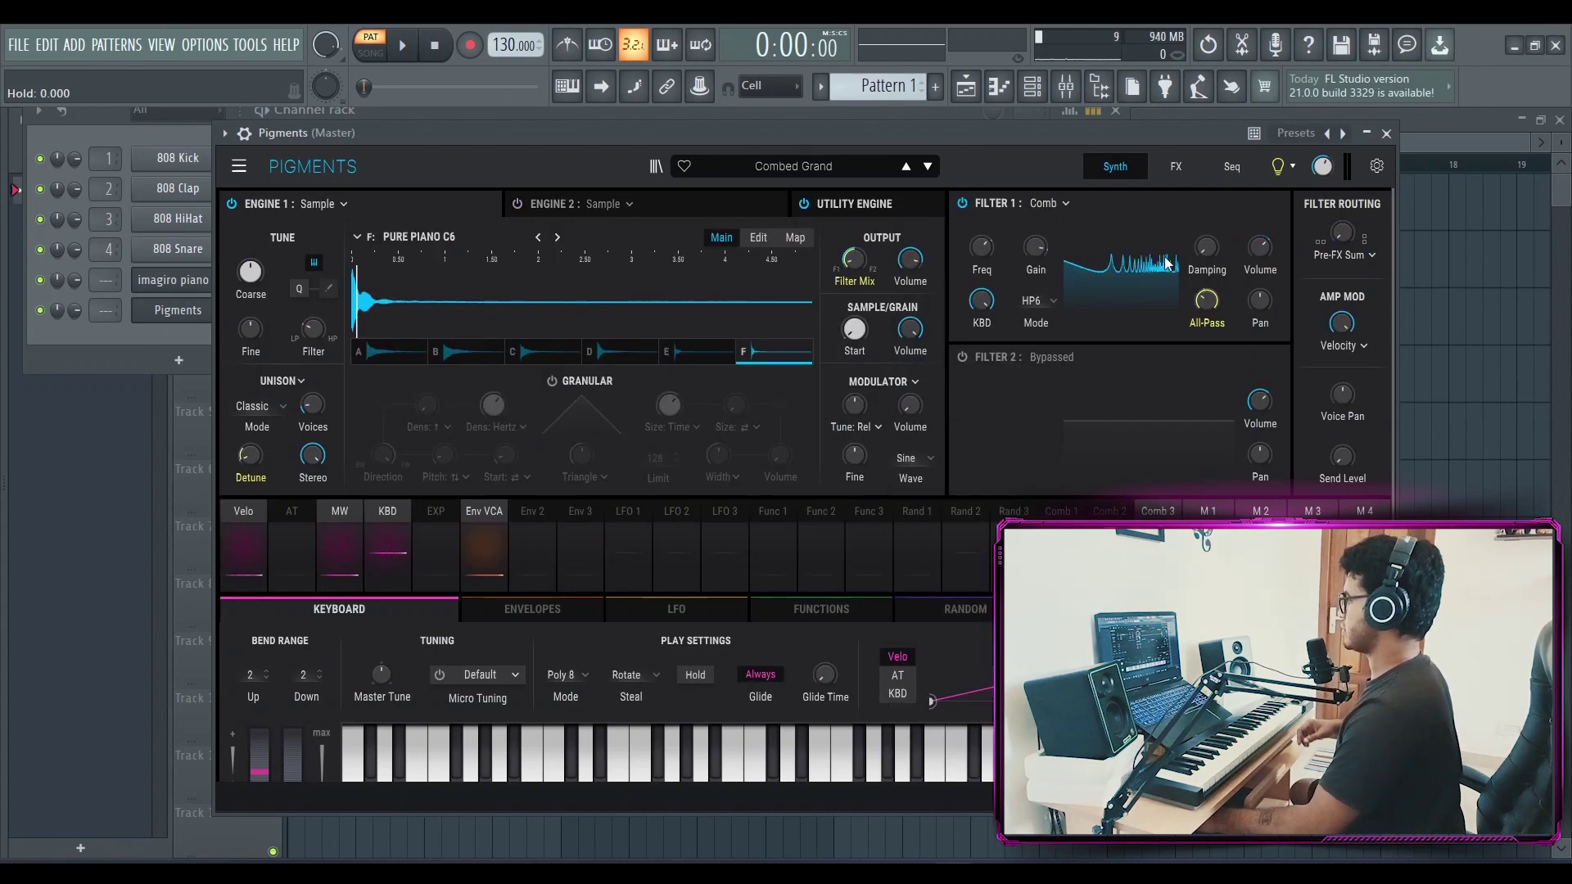
mouse_move(1321, 163)
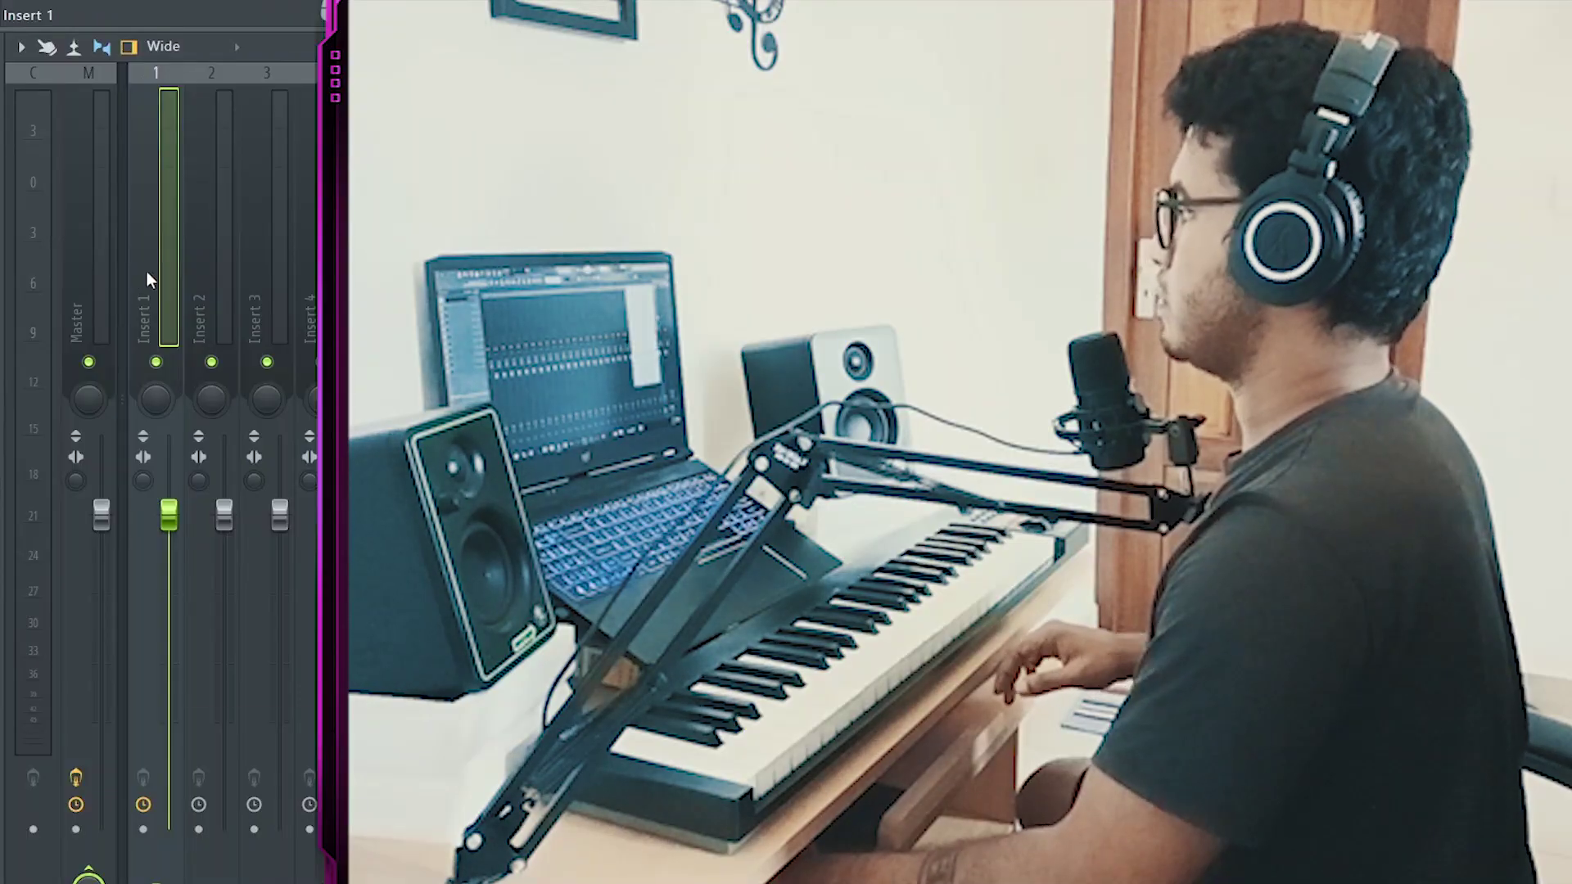
- Rename mixer track Insert 1 to 'piano'
right_click(146, 270)
left_click(262, 94)
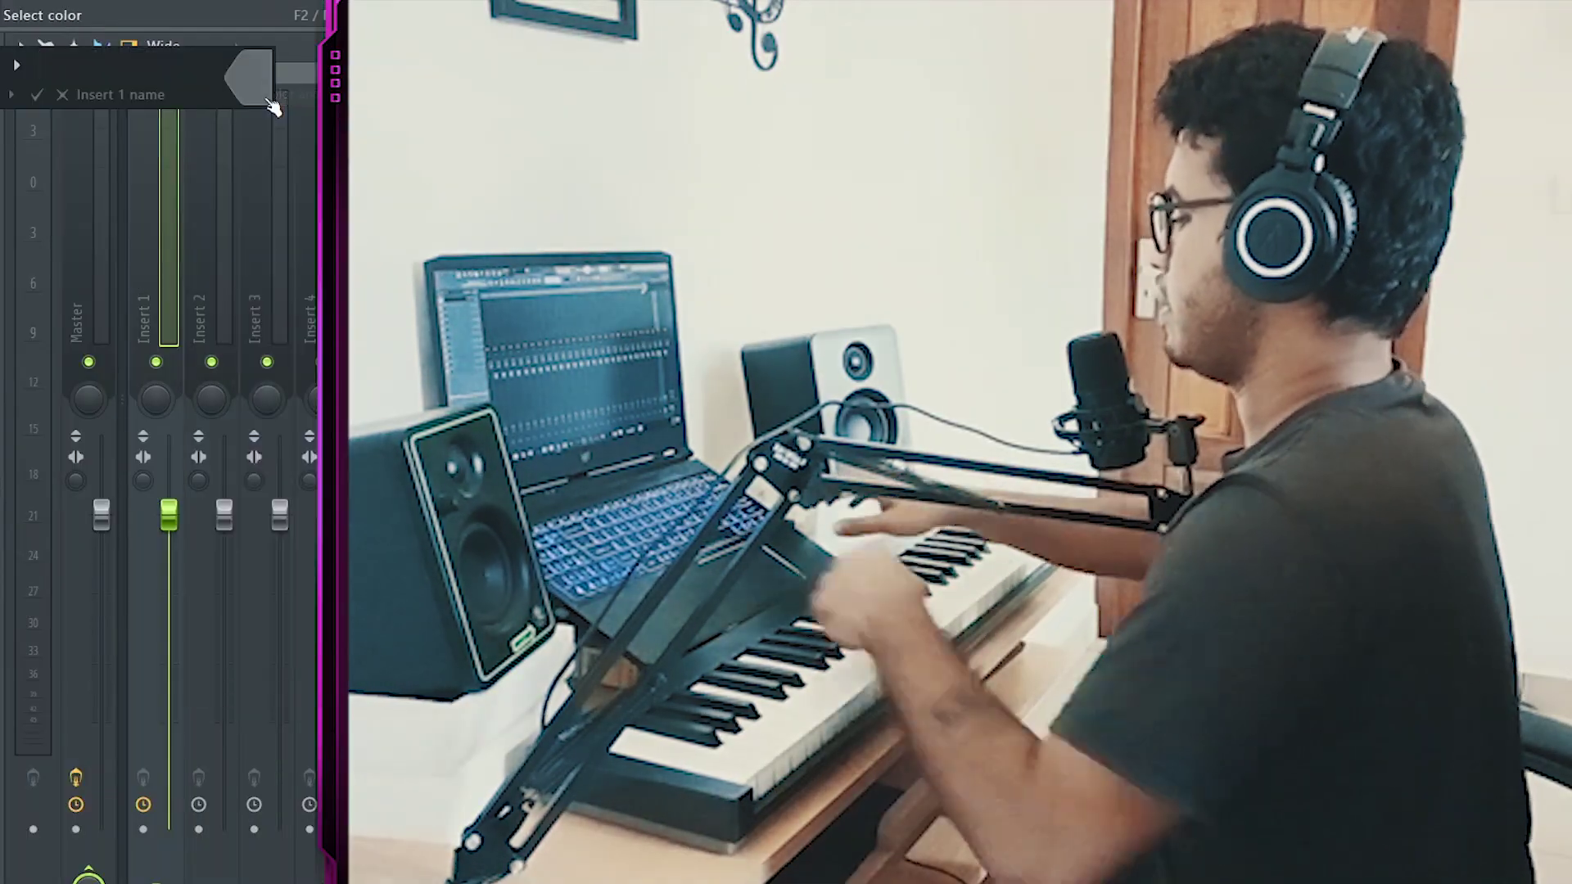
type("piano")
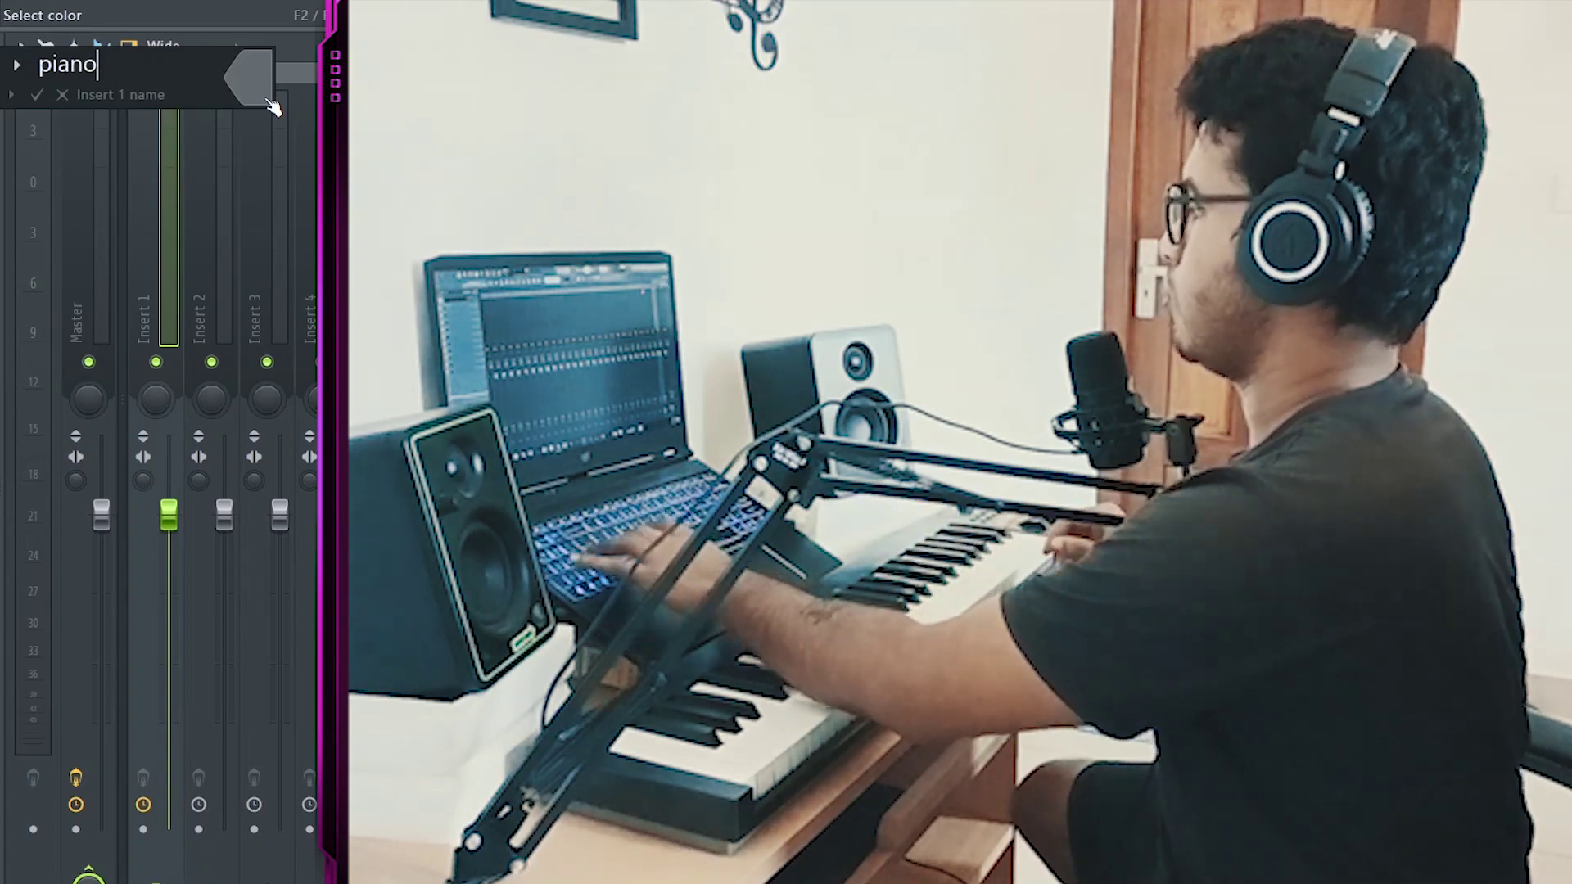
key("Return")
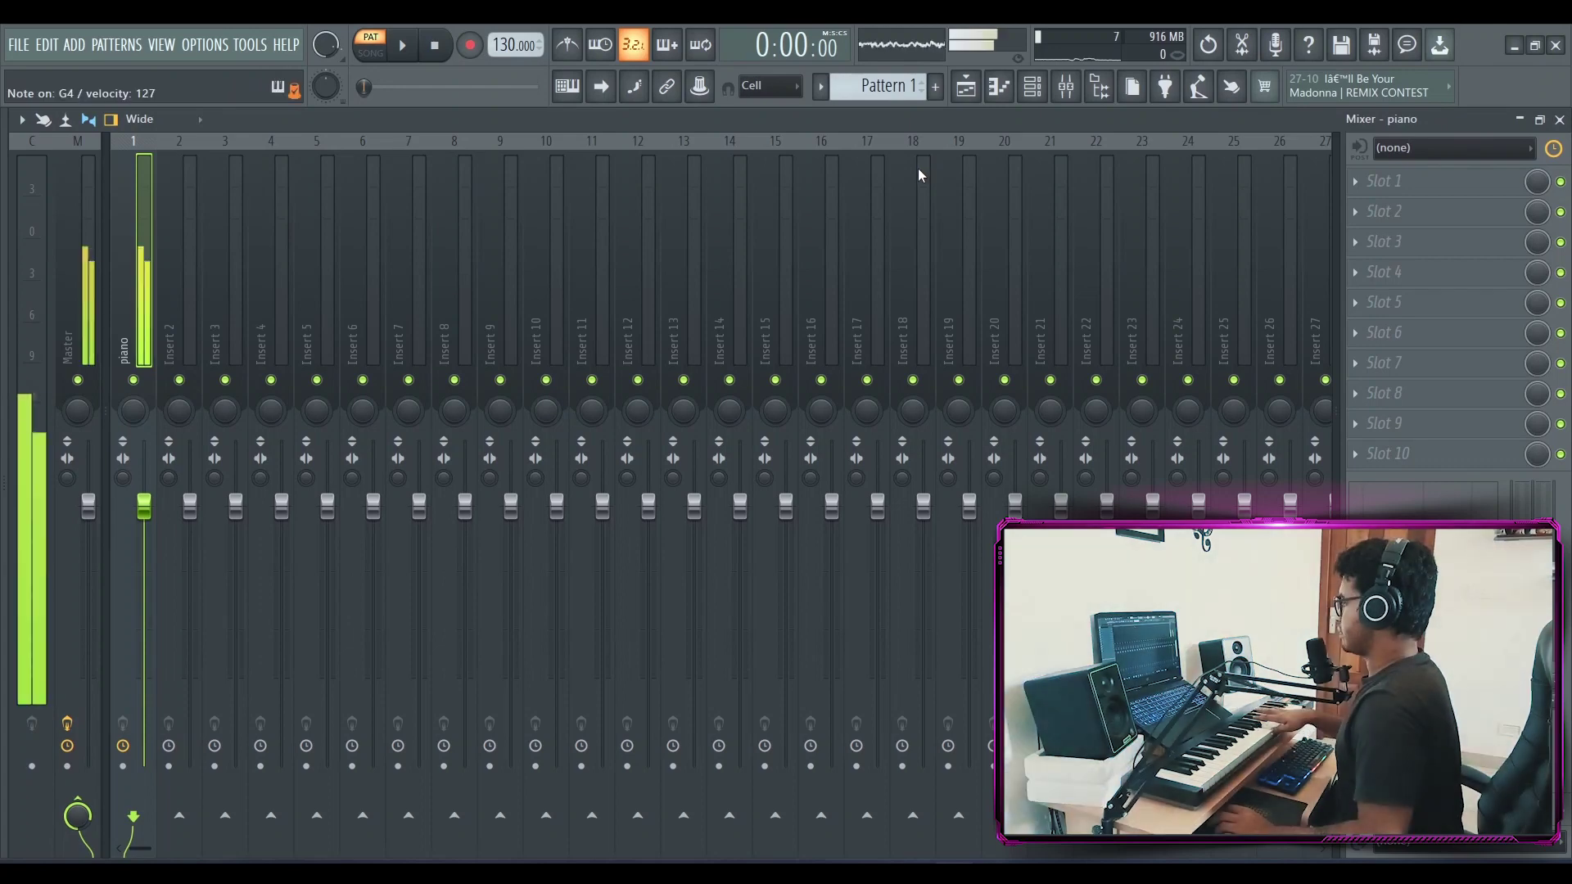
- Add Fruity Parametric EQ 2, Crystallizer and OTT, cutting the piano's highs with a shelf band
left_click(1418, 185)
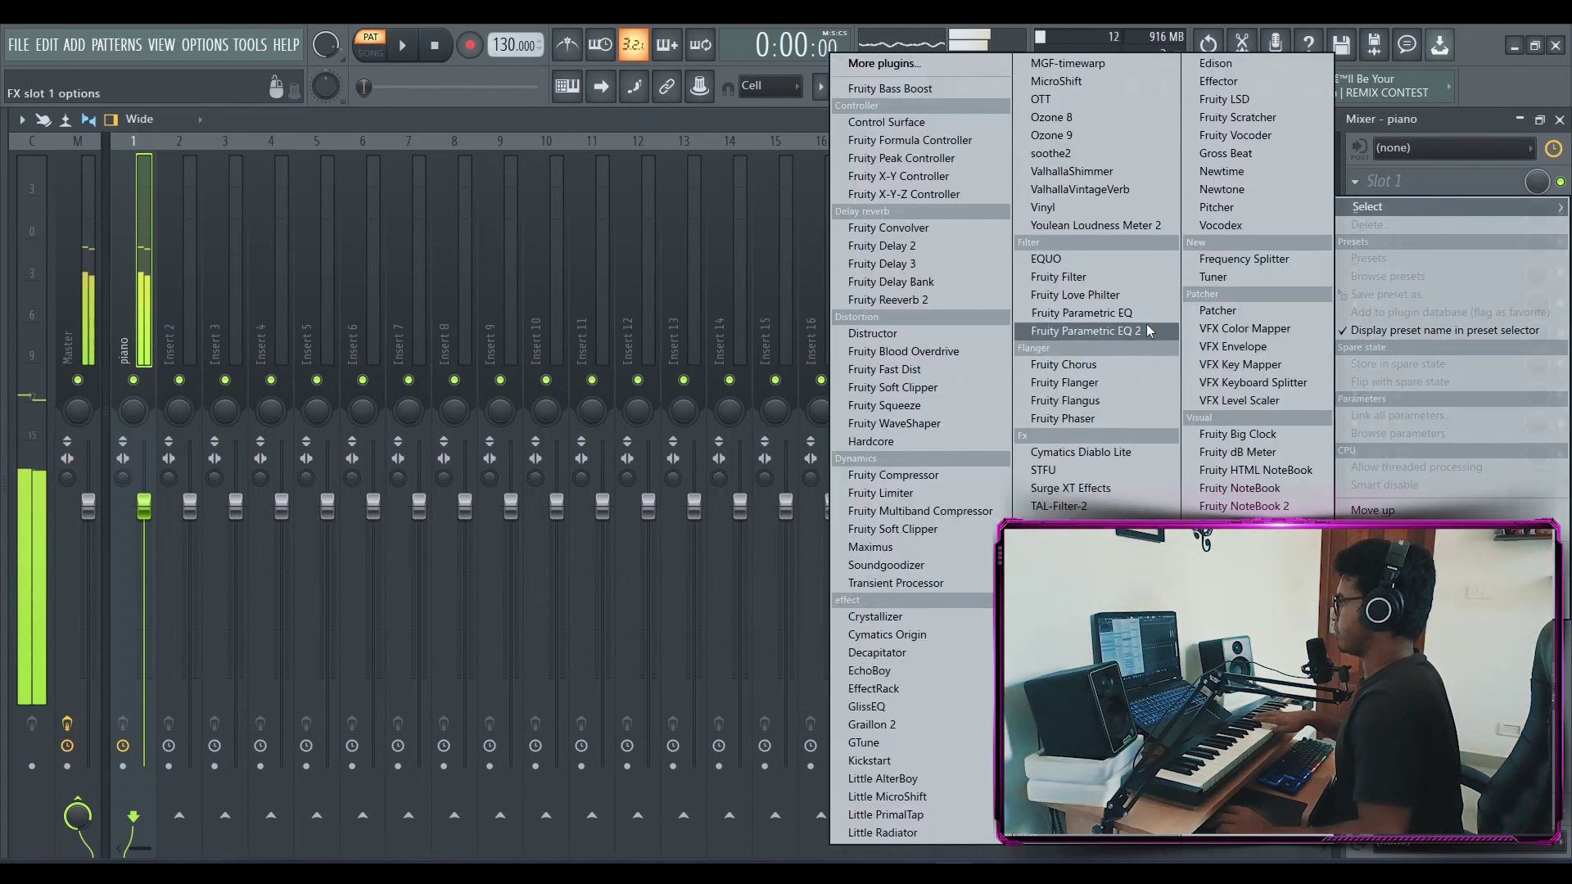
left_click(1085, 331)
left_click_drag(489, 465, 456, 551)
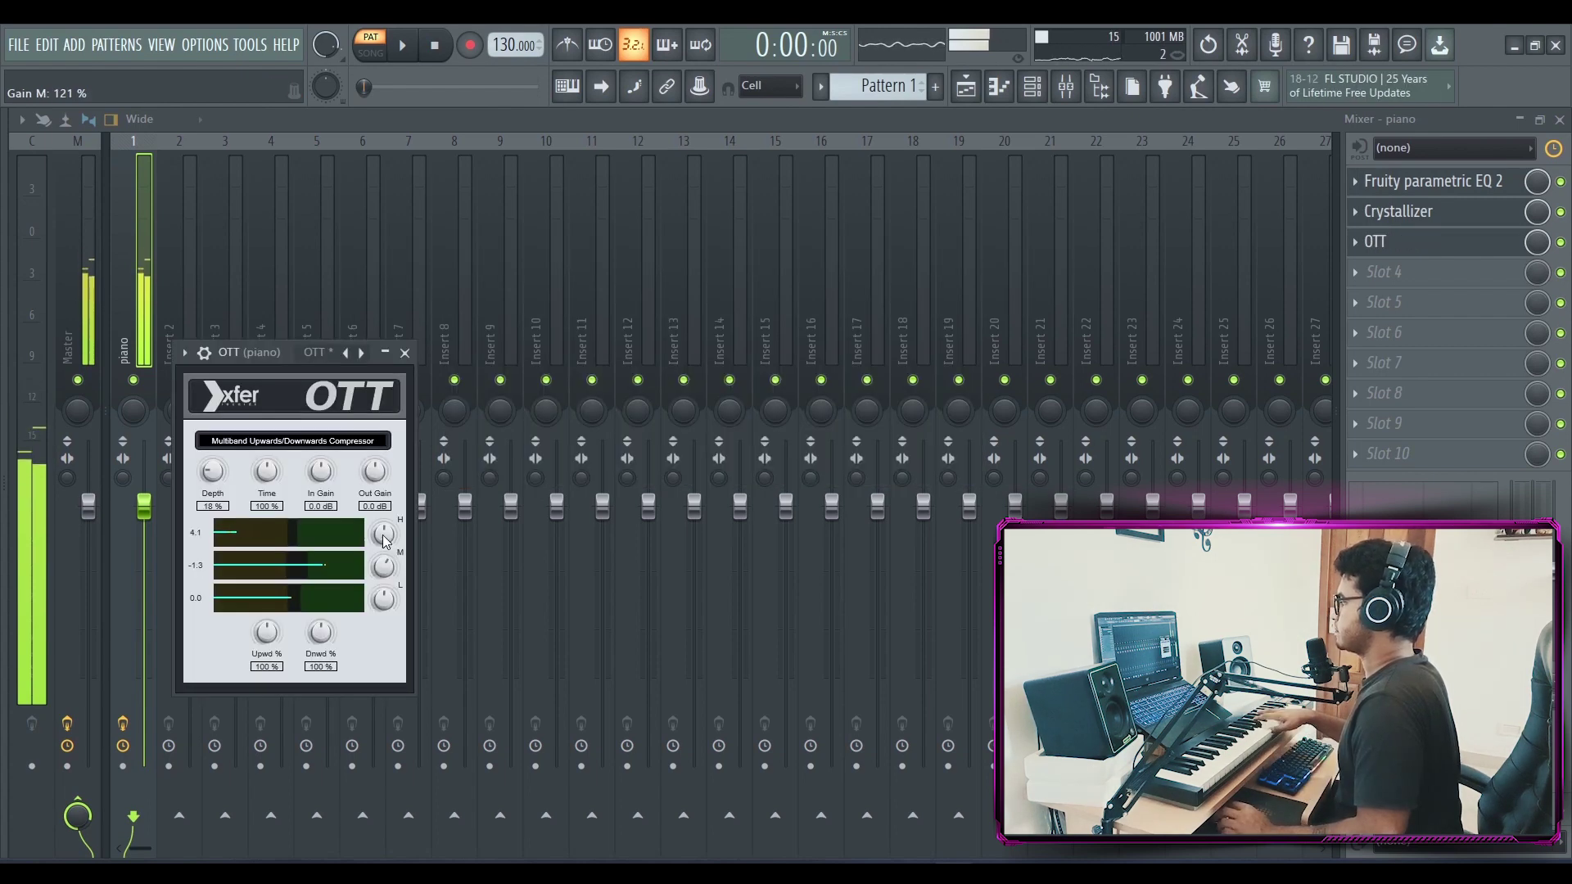
left_click(405, 353)
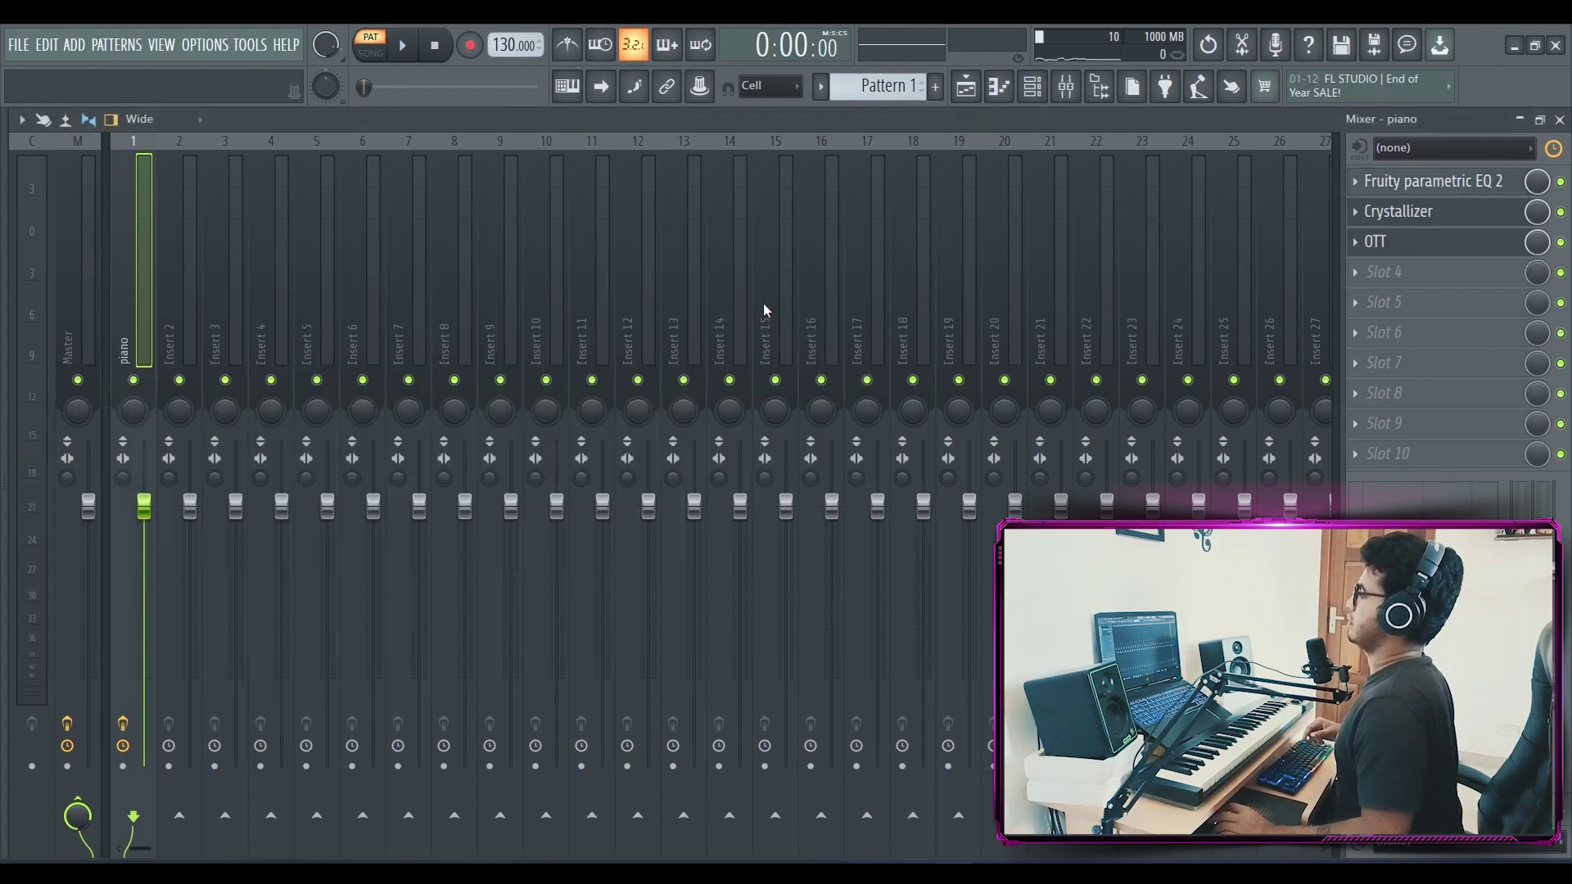
- In the Pigments piano roll, lower the tempo to 72 and start recording chords
left_click(1005, 92)
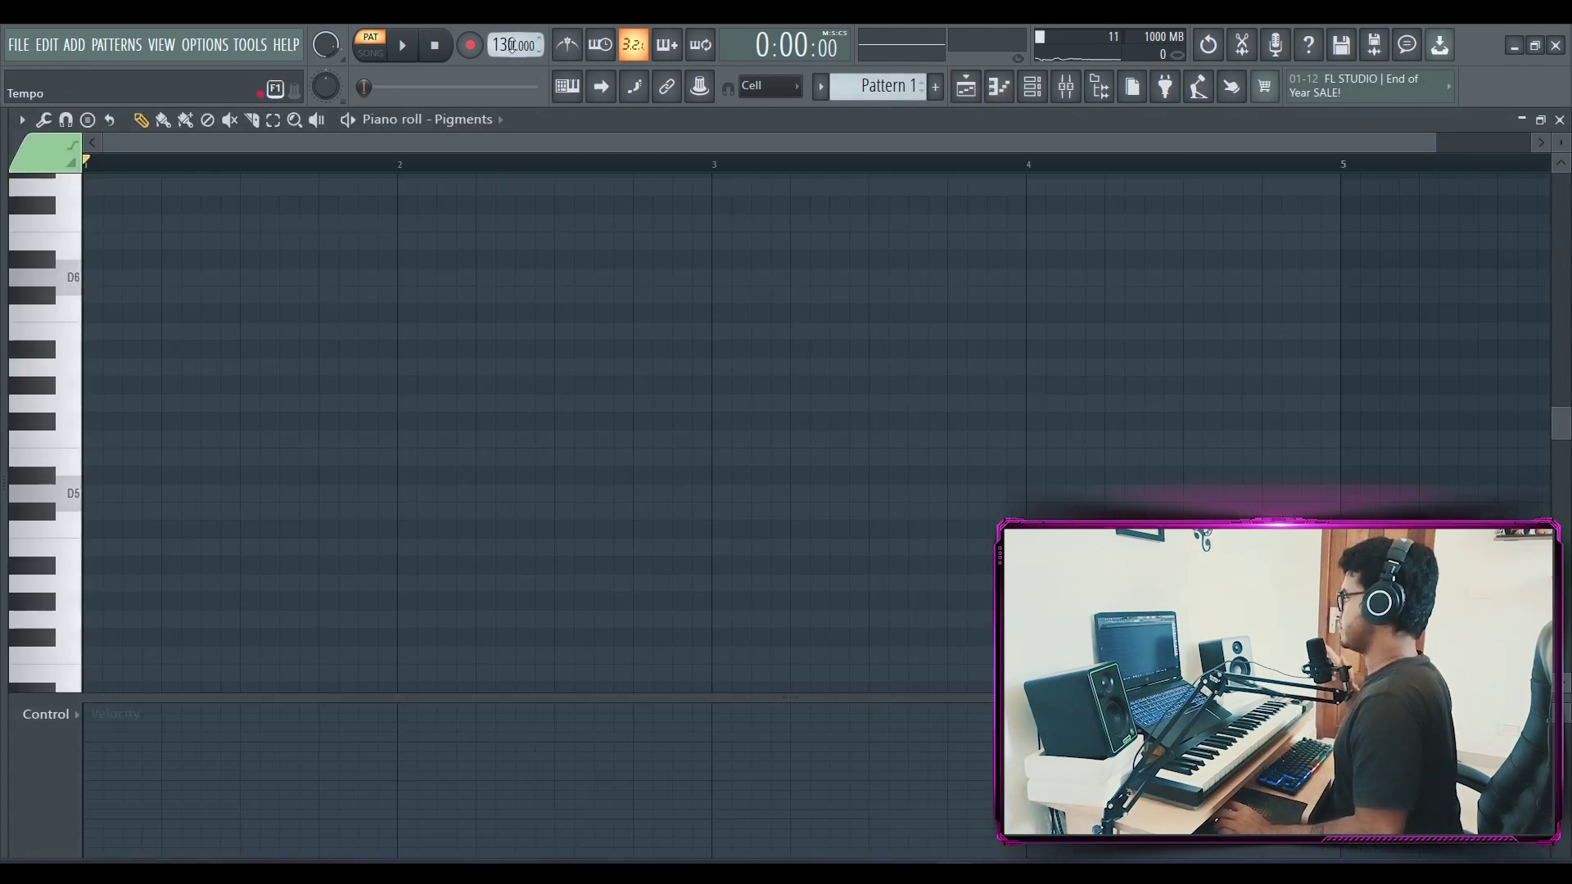
left_click_drag(514, 45, 515, 90)
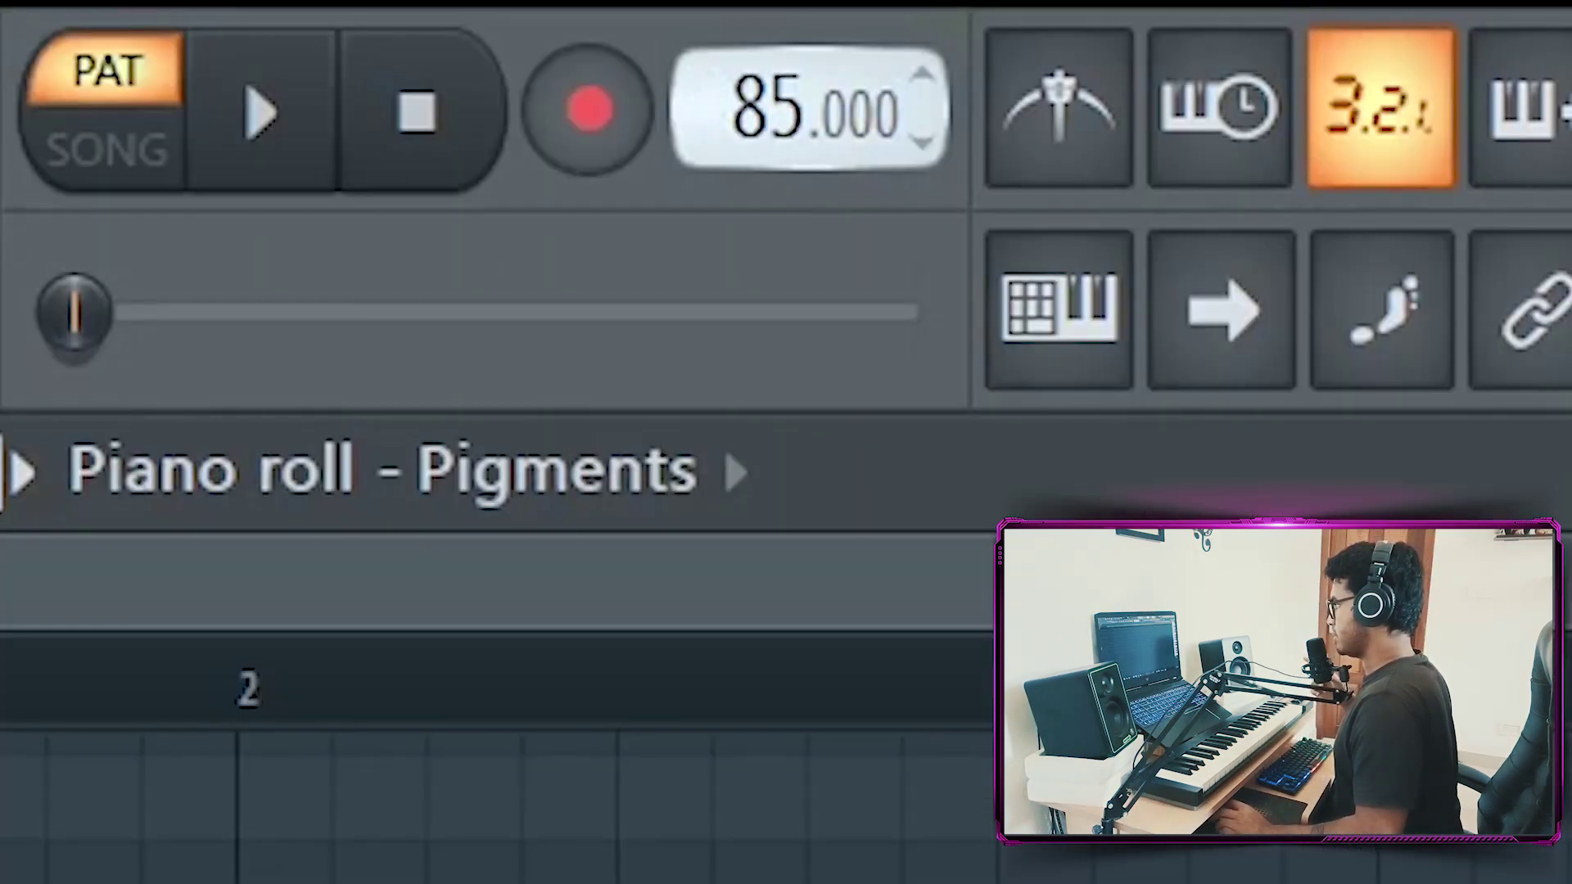
left_click_drag(786, 106, 772, 133)
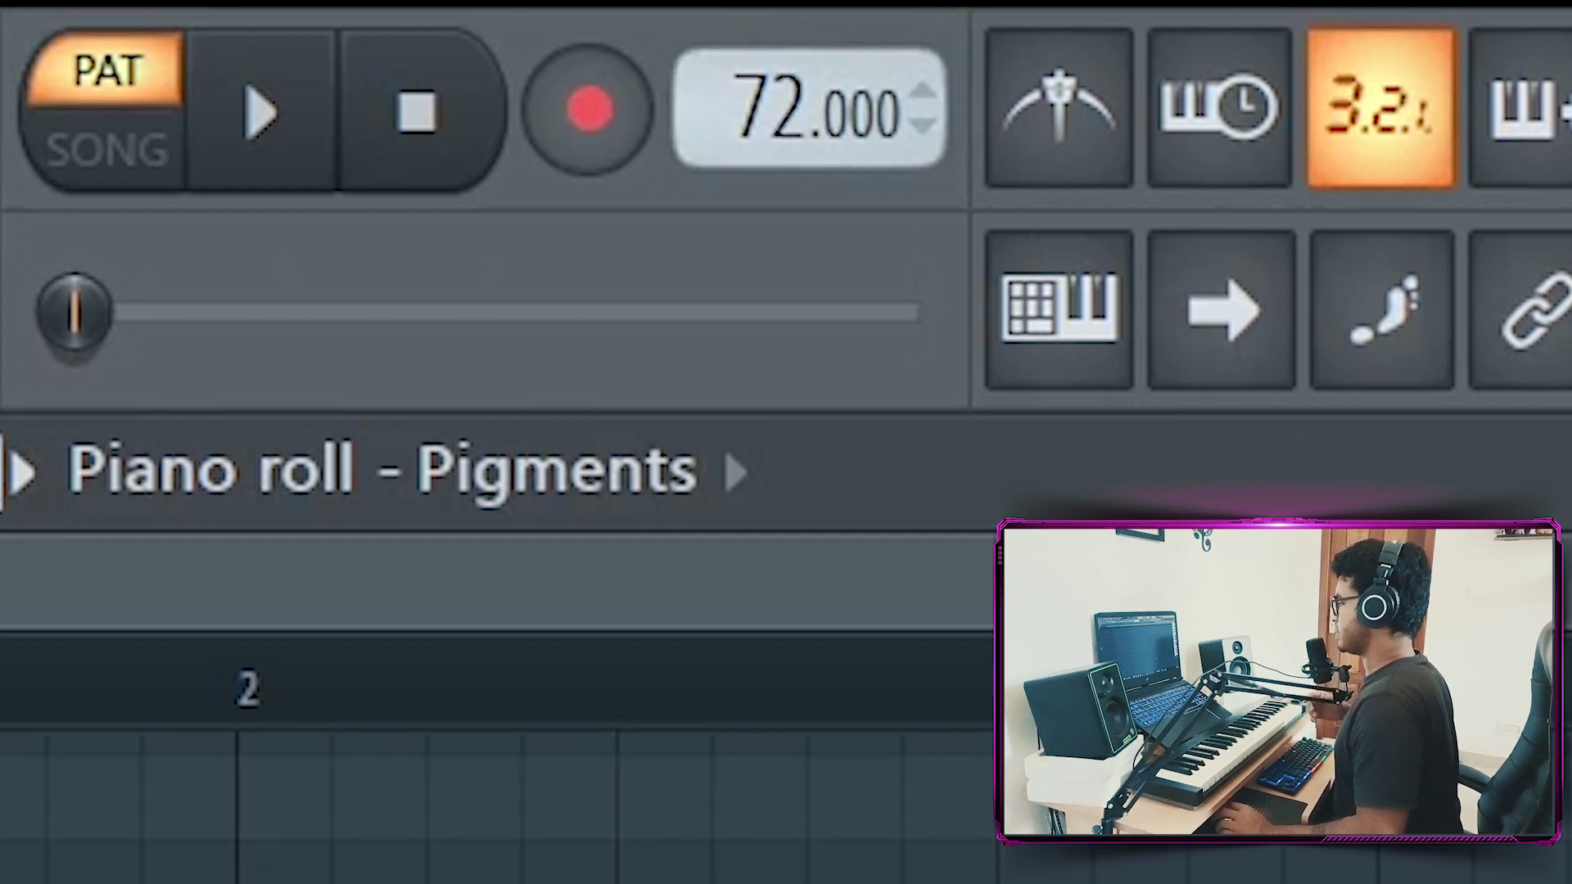
key("space")
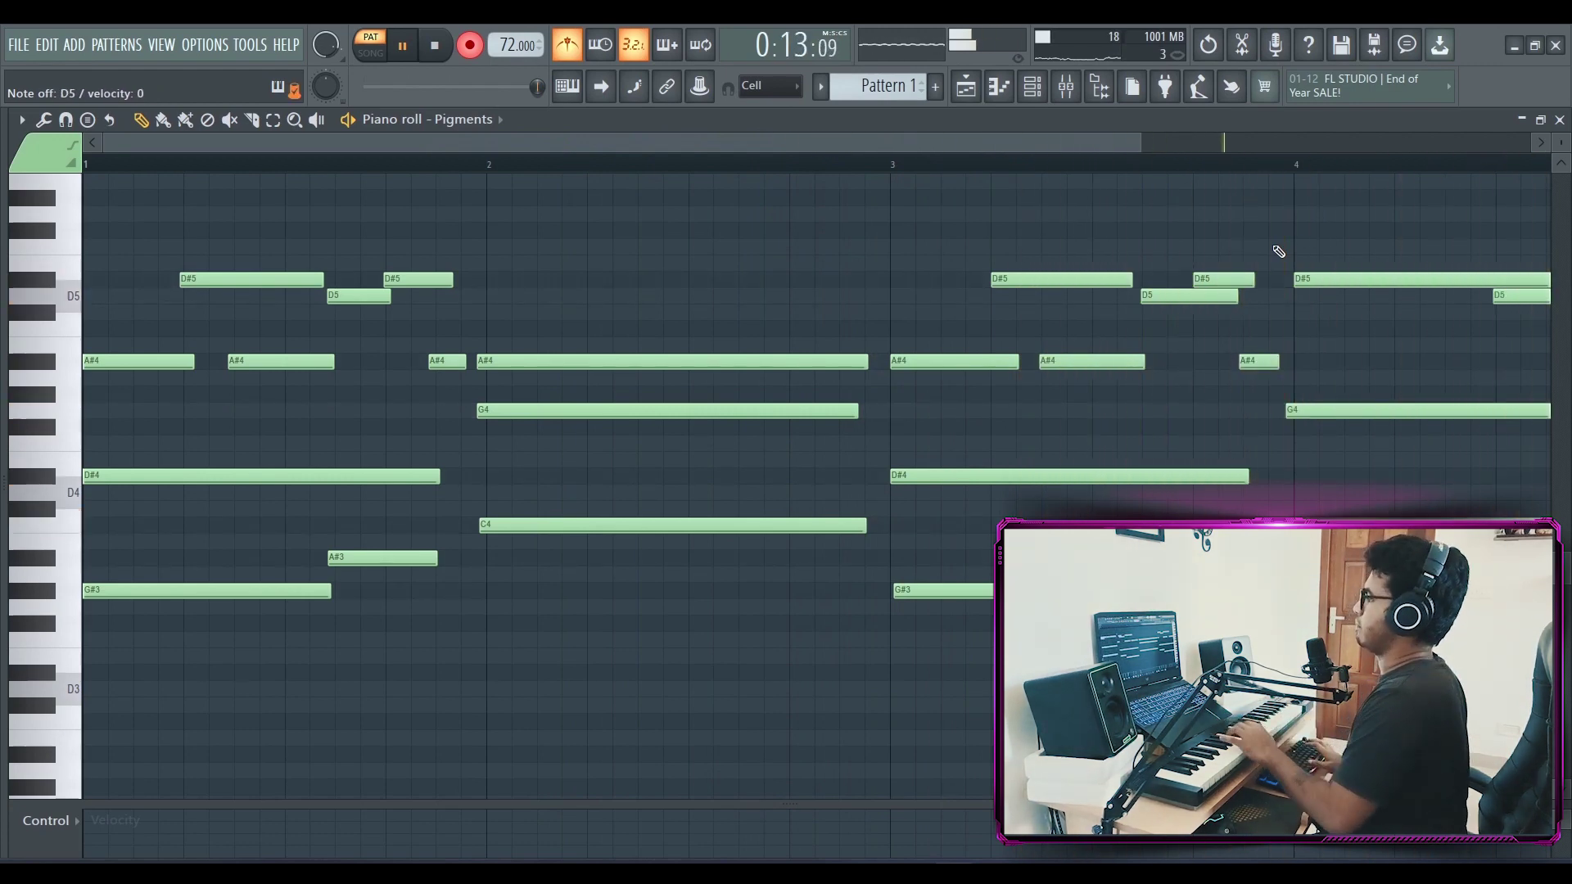
- Stop recording, then shift the chord to bar 2 and nudge the D#5, A#4, D5 notes later
key("space")
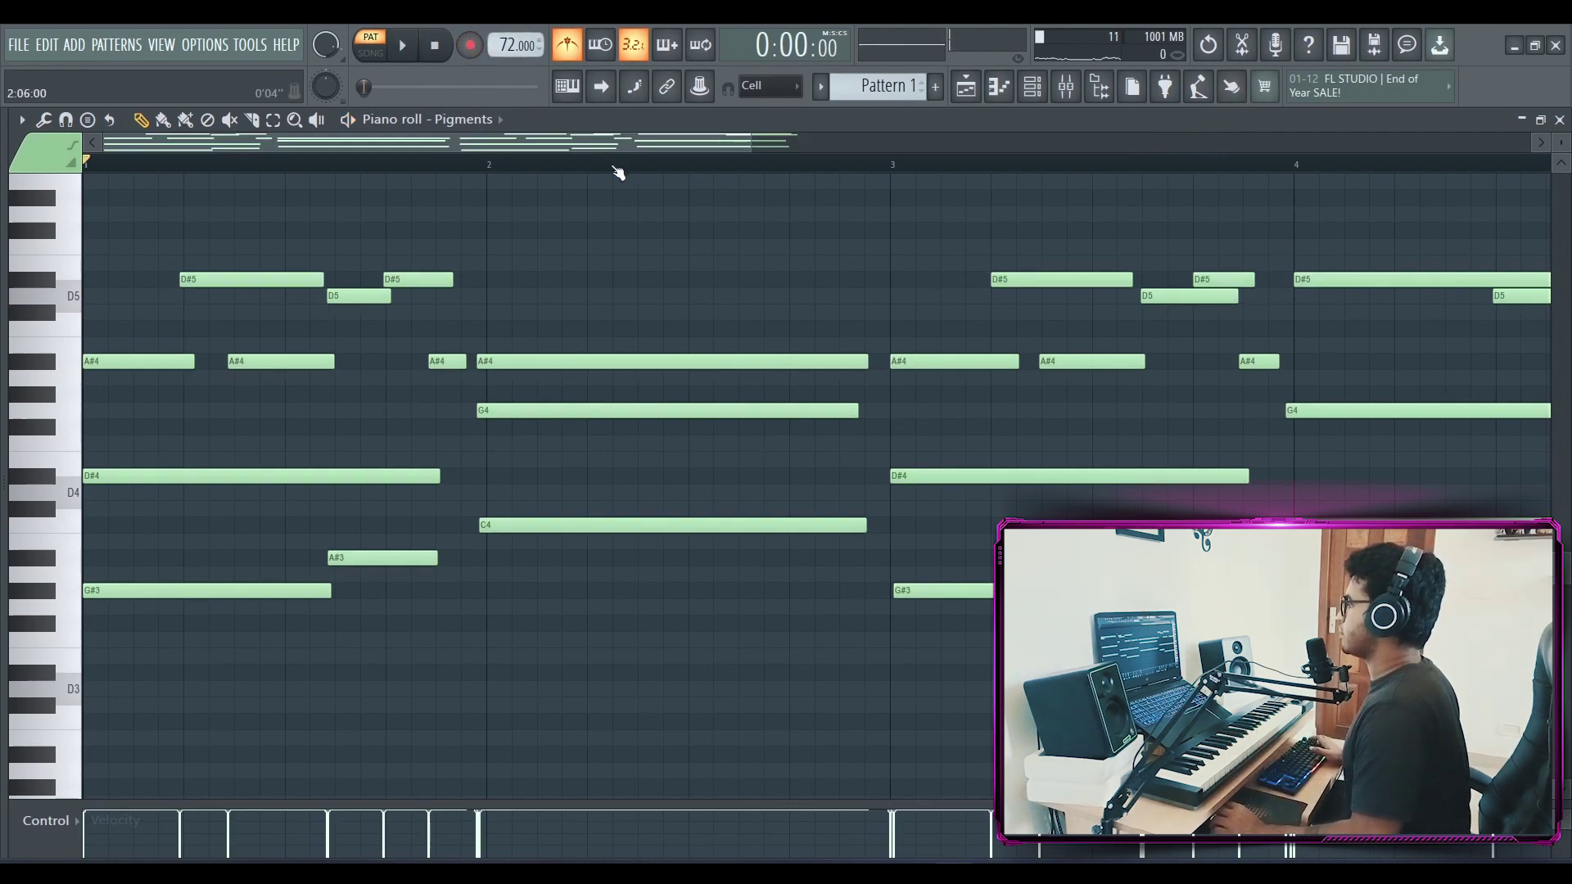
scroll(884, 384, "down", 2)
scroll(883, 384, "up", 1)
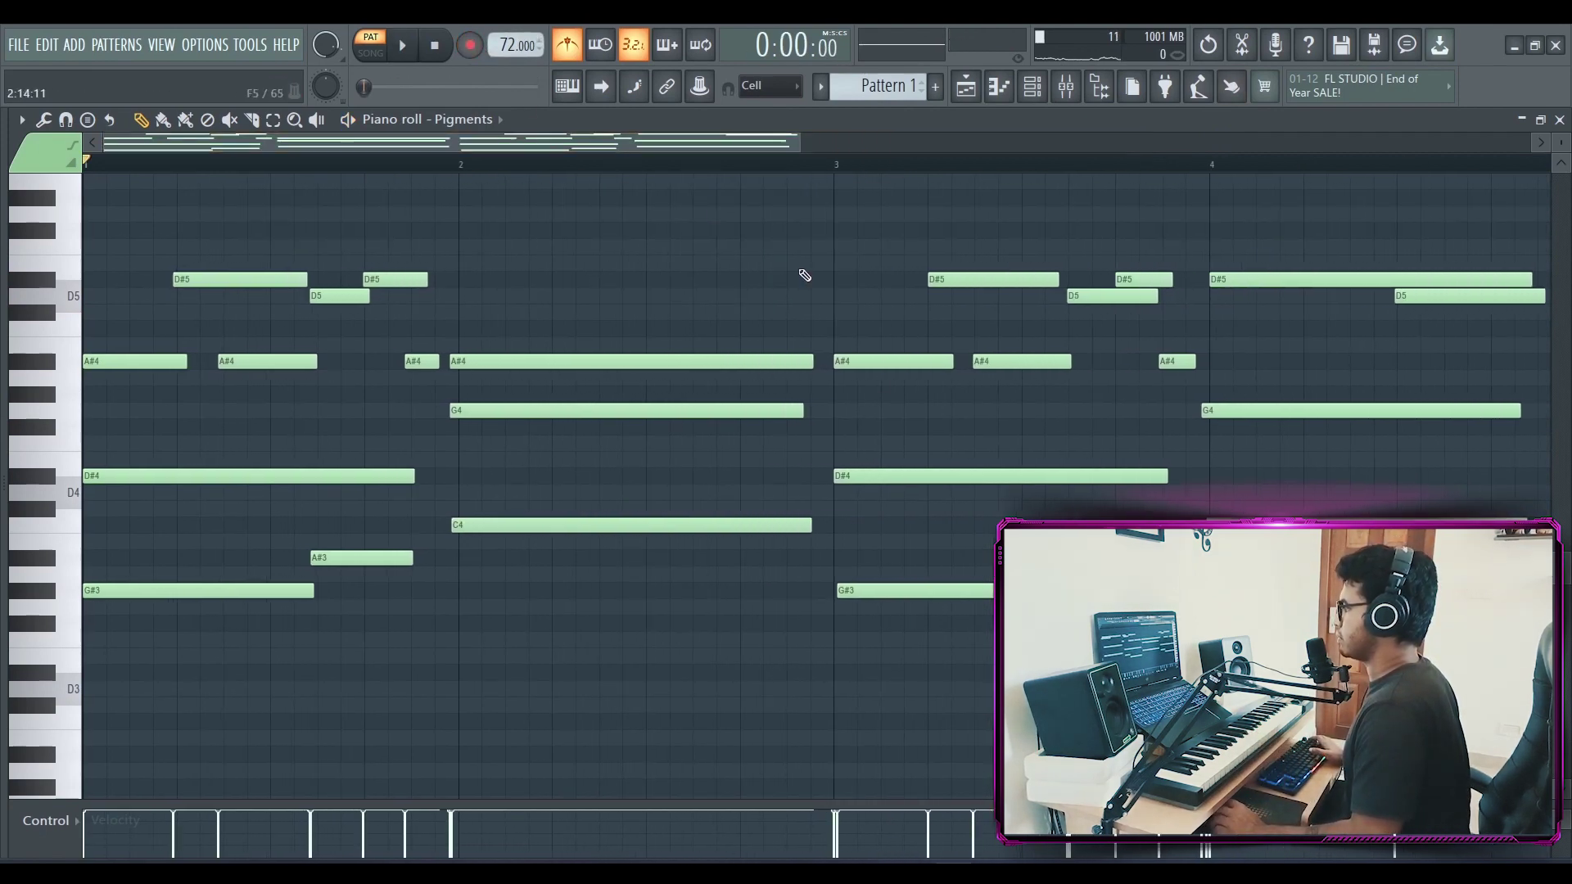
scroll(794, 164, "up", 2)
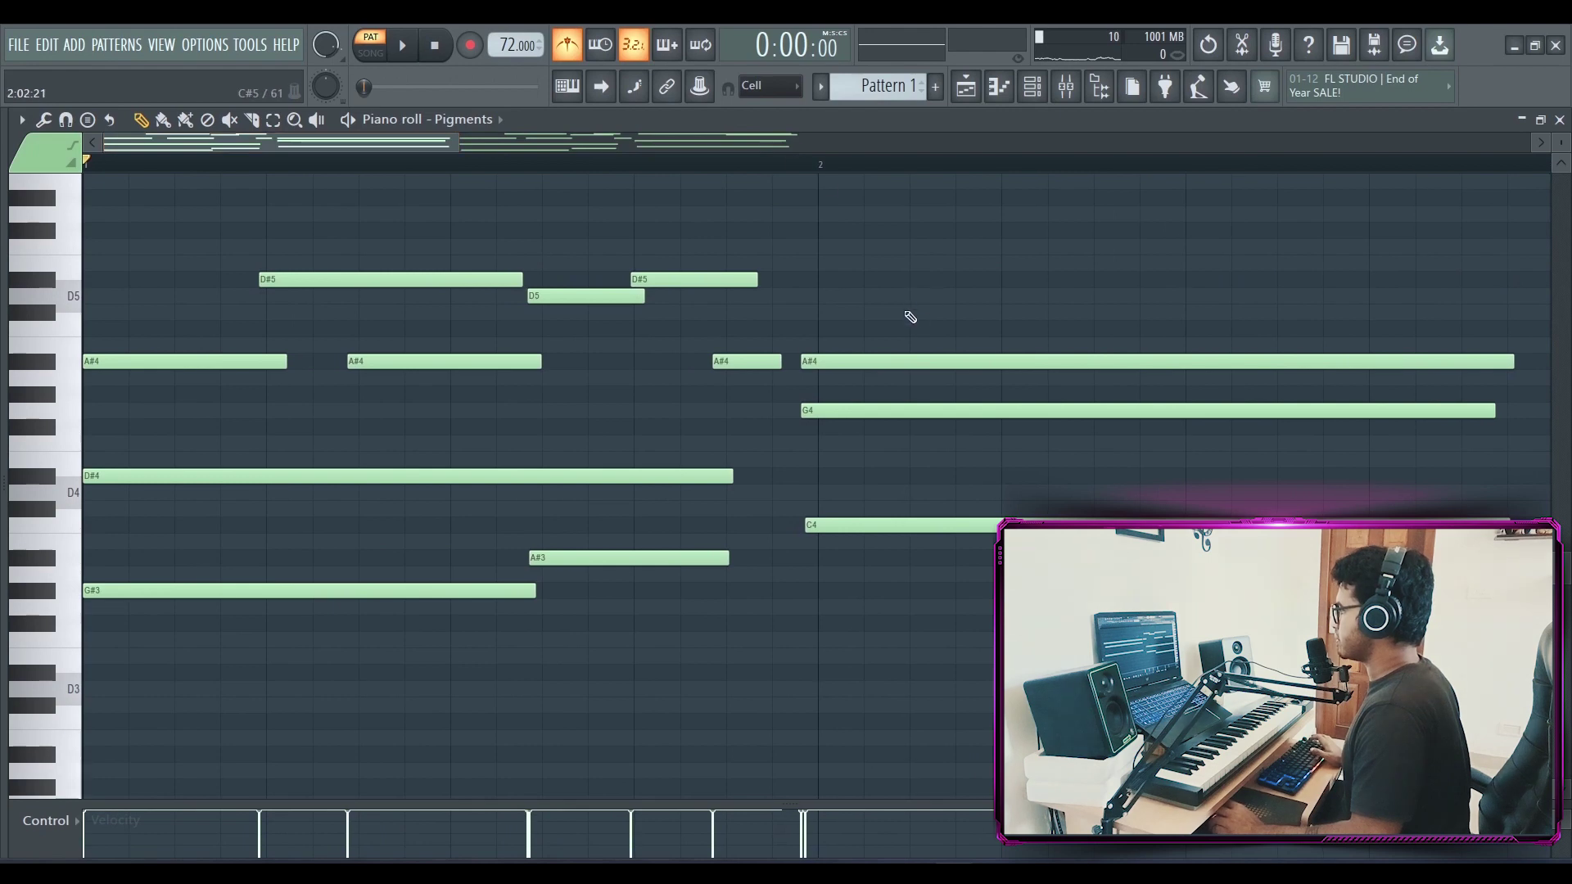
left_click_drag(846, 322, 846, 582)
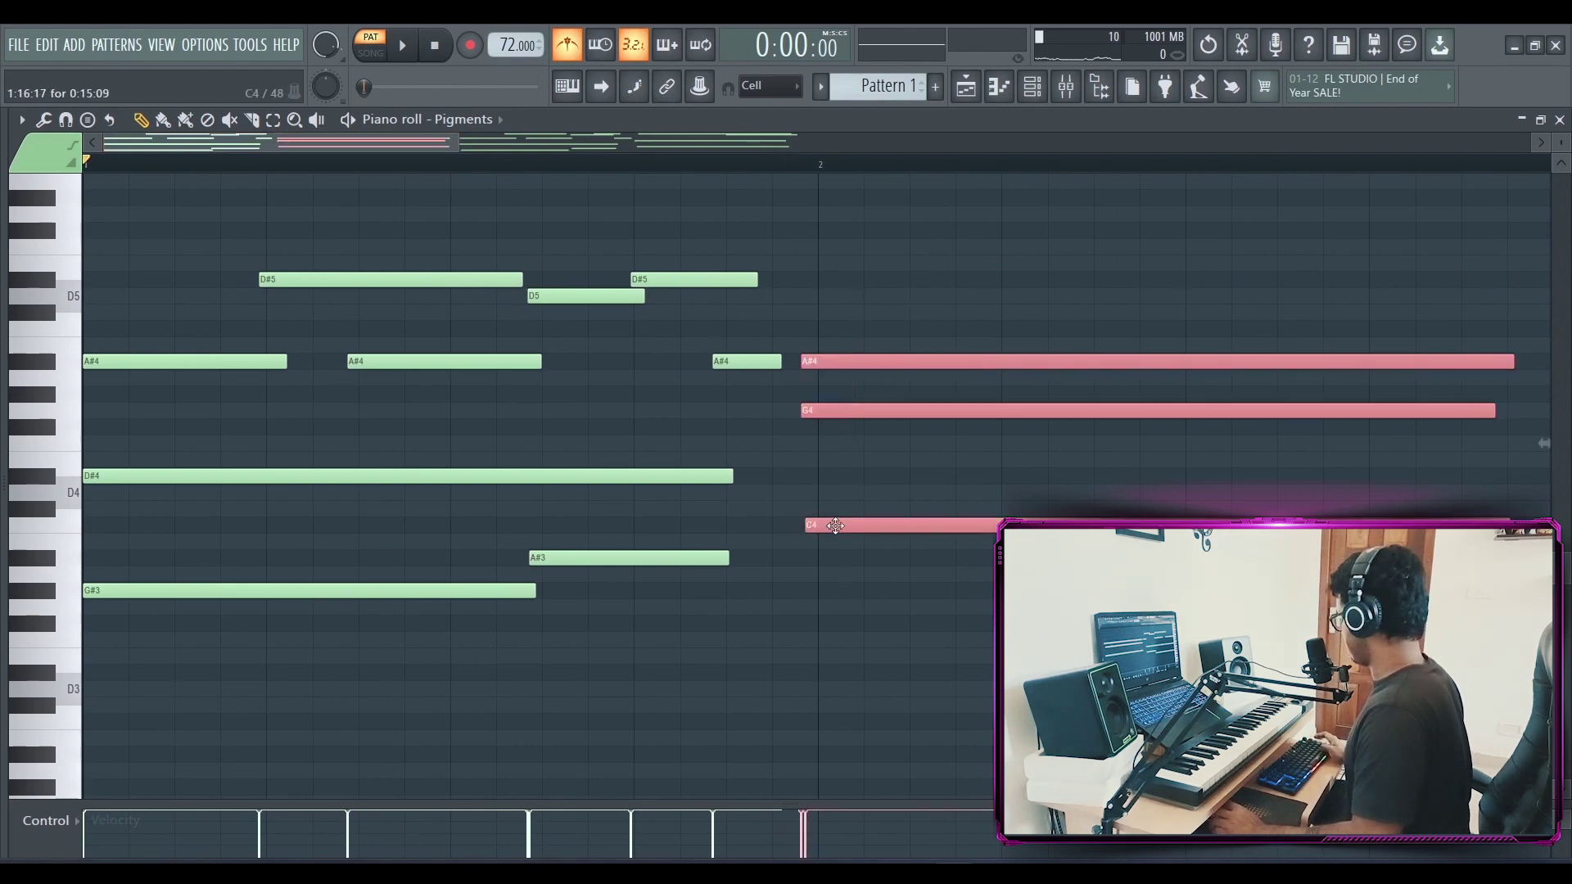
left_click_drag(836, 526, 847, 525)
left_click(864, 508)
left_click_drag(822, 411, 849, 363)
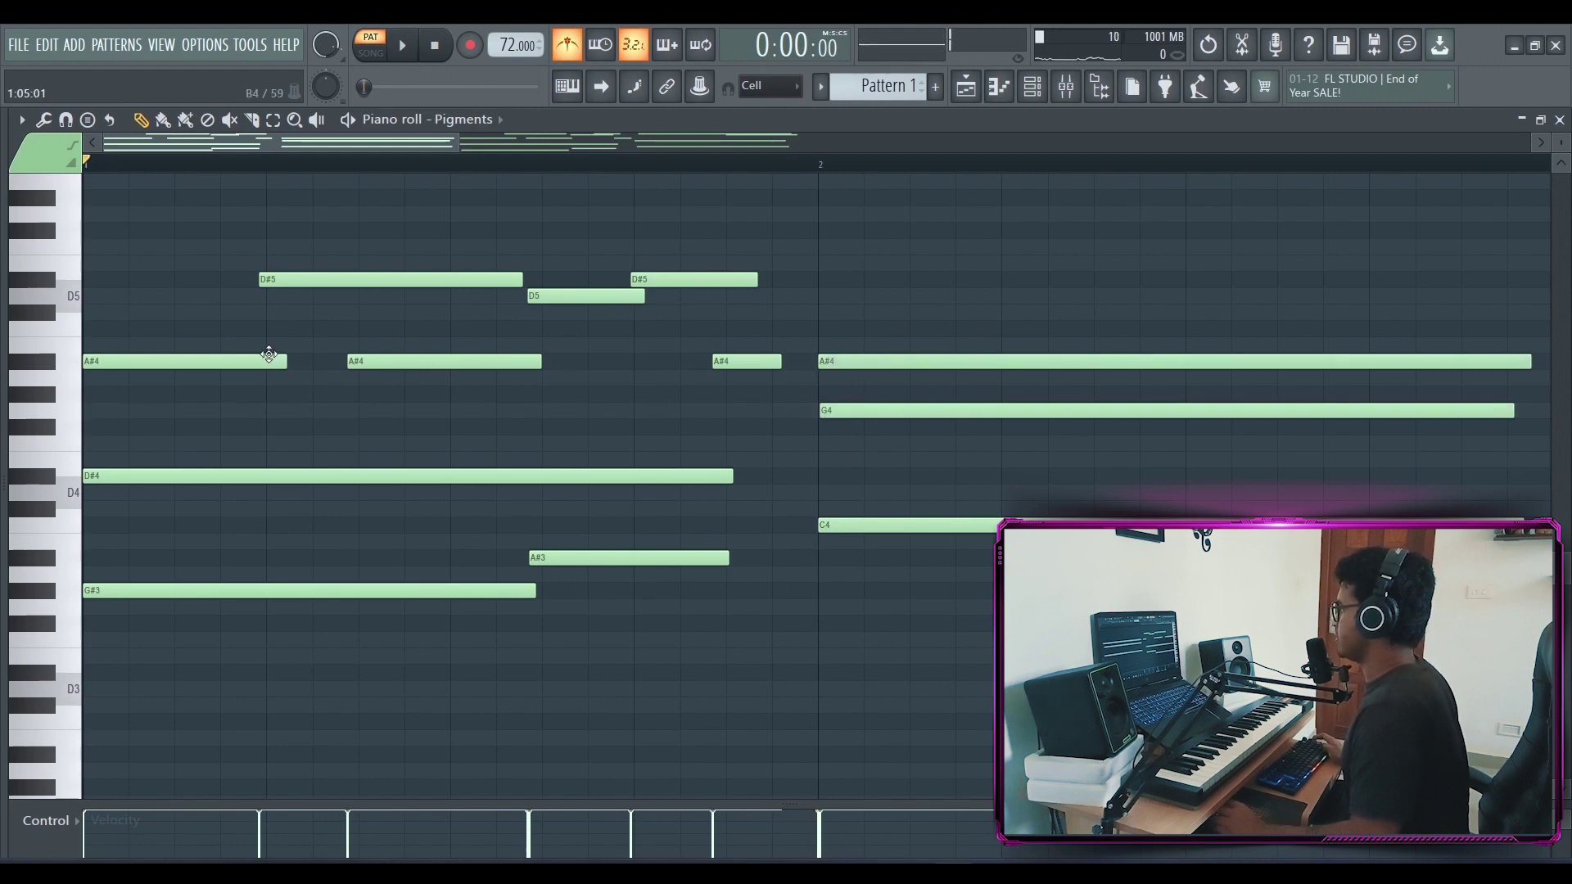
left_click_drag(291, 279, 298, 280)
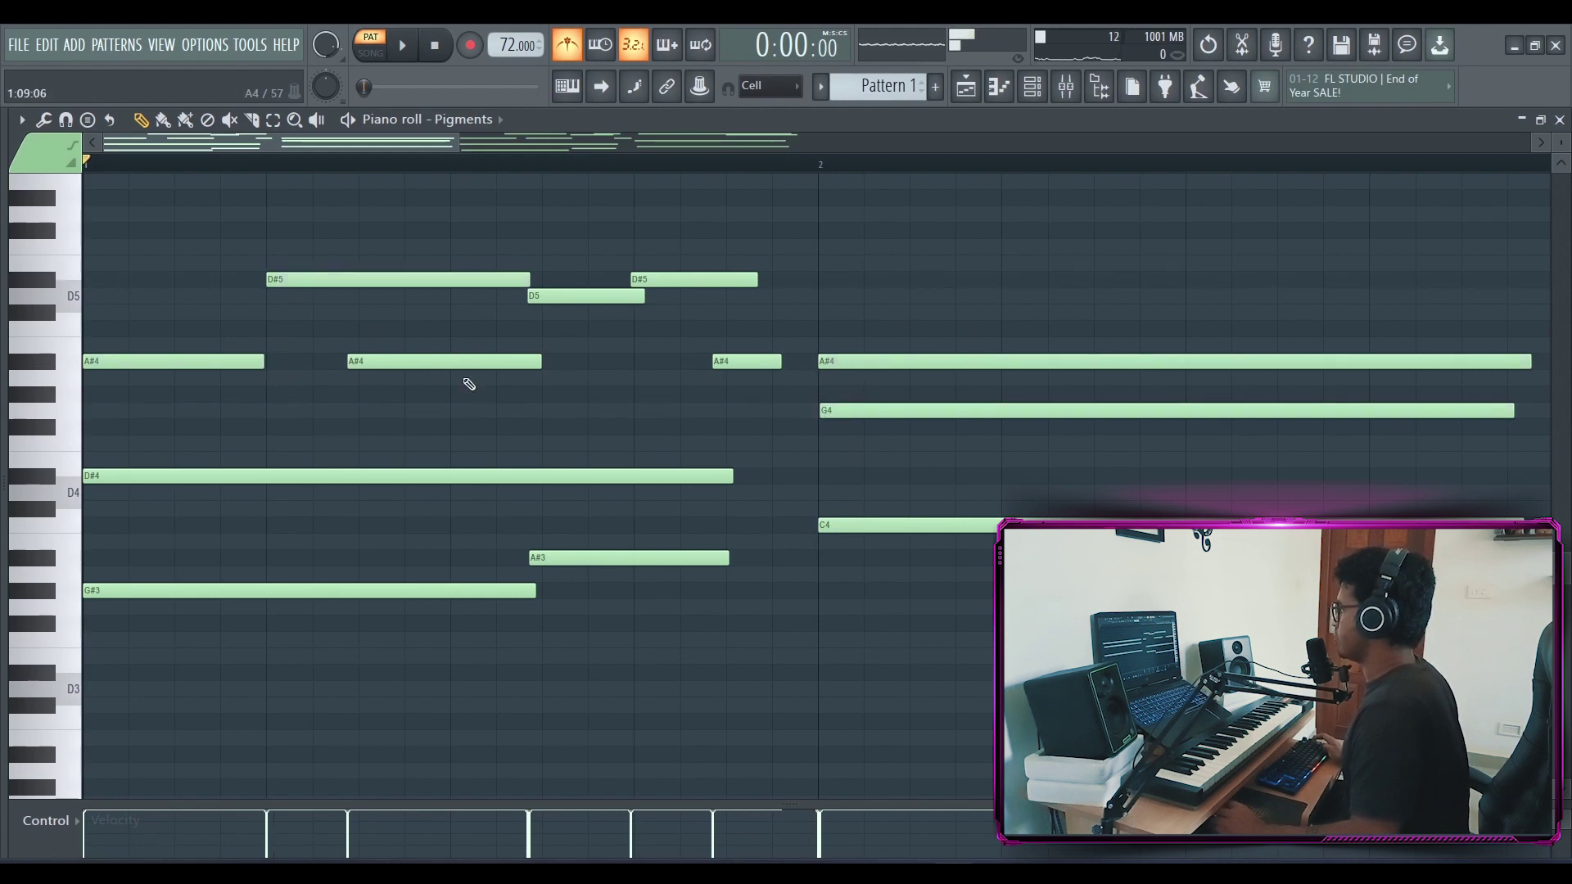
left_click_drag(423, 361, 433, 361)
left_click_drag(606, 296, 624, 297)
left_click(673, 279)
- Play the pattern back a few times to hear the looser timing
key("space")
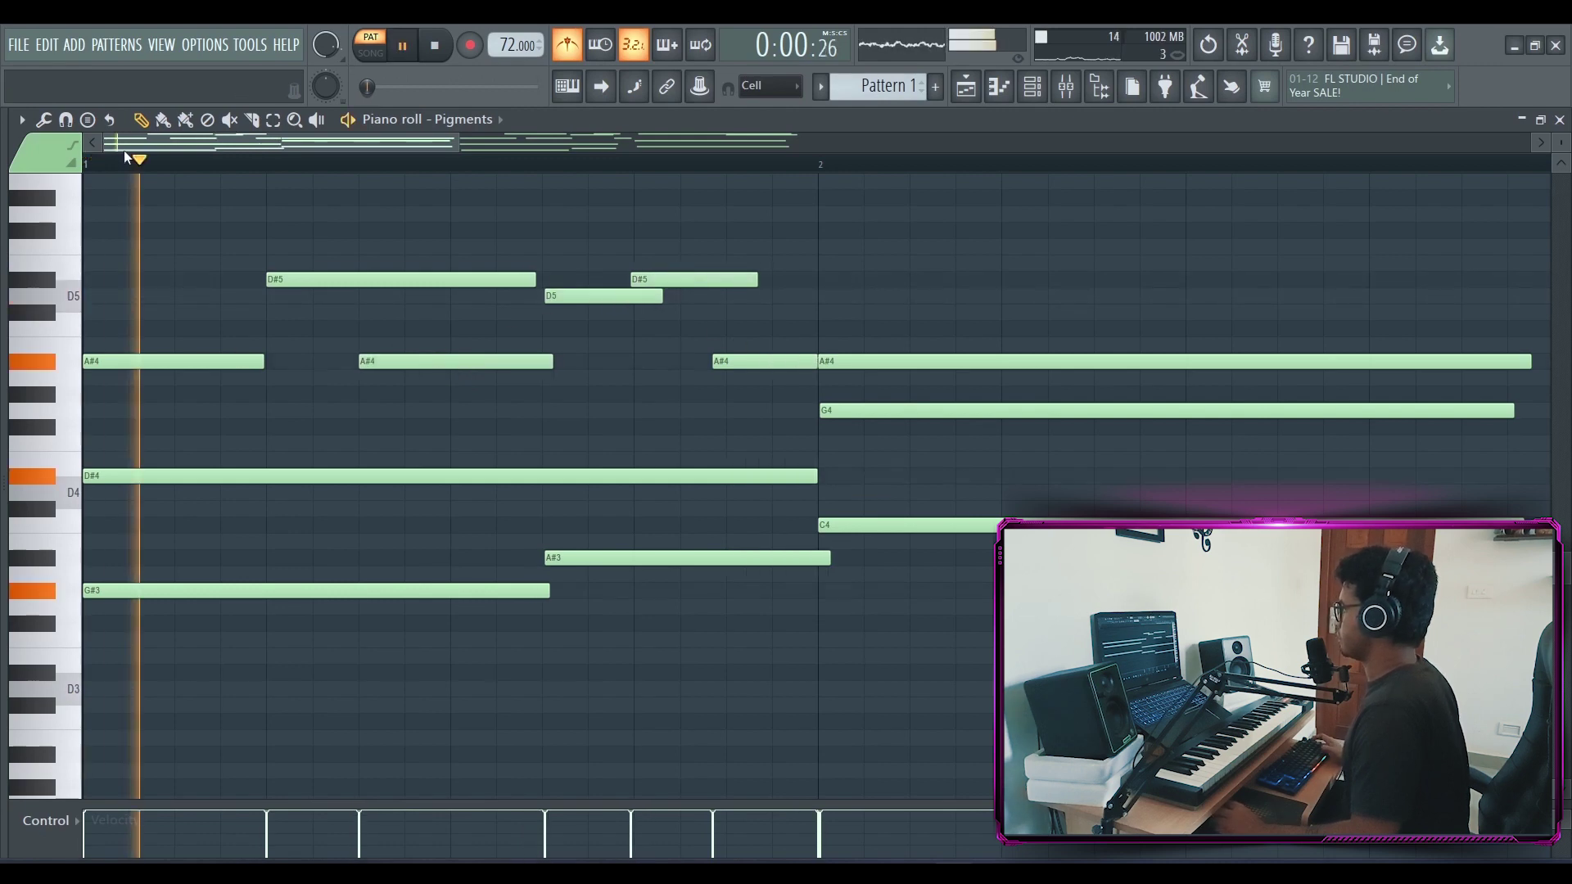
key("space")
left_click(461, 164)
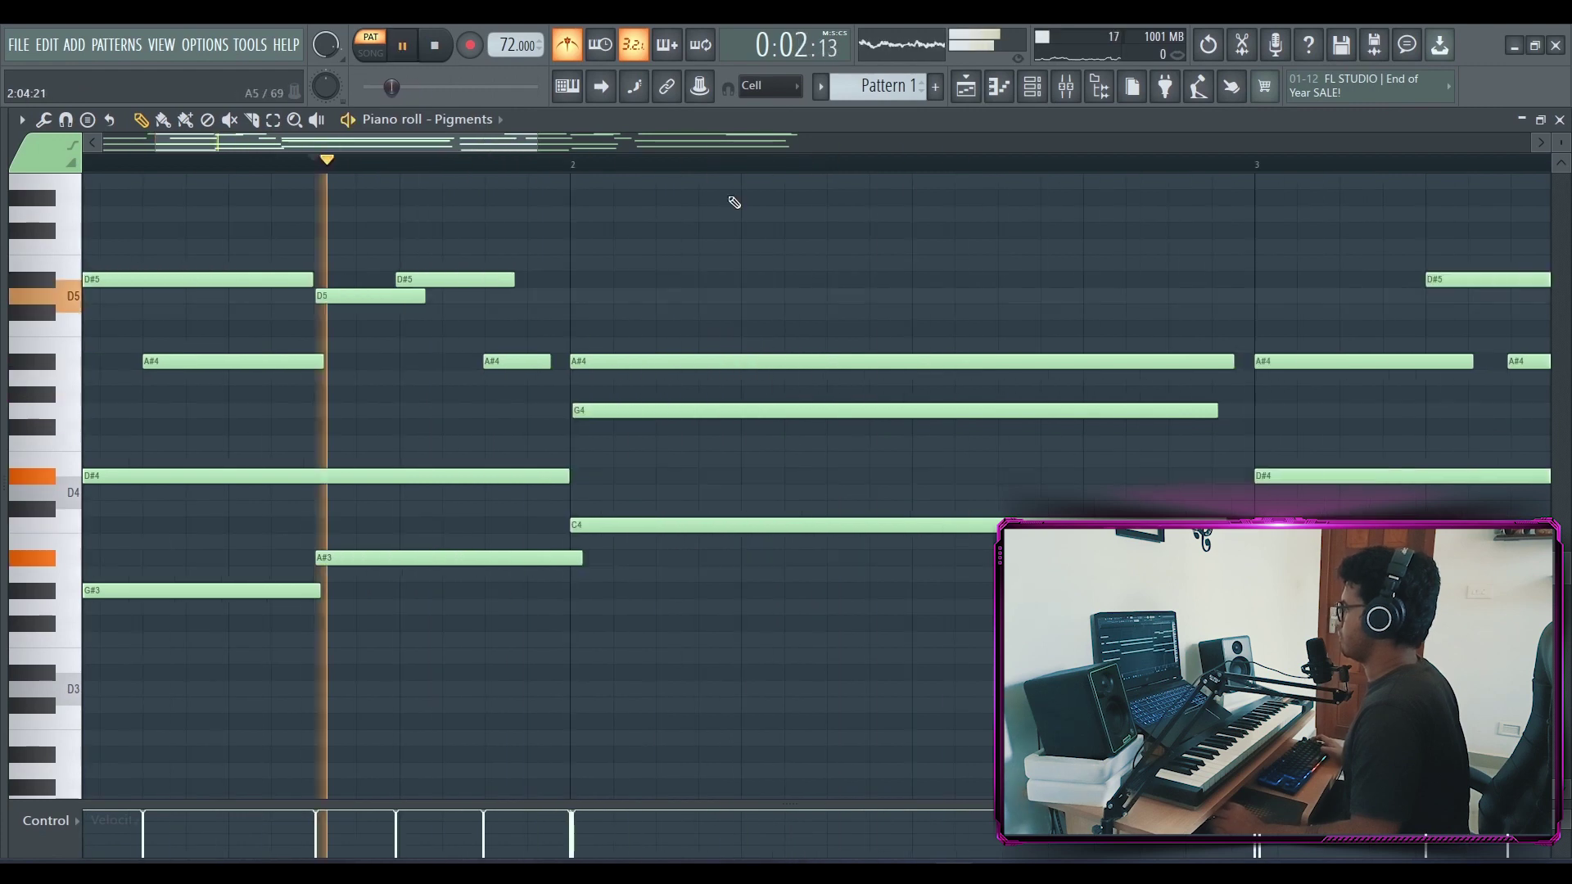
key("space")
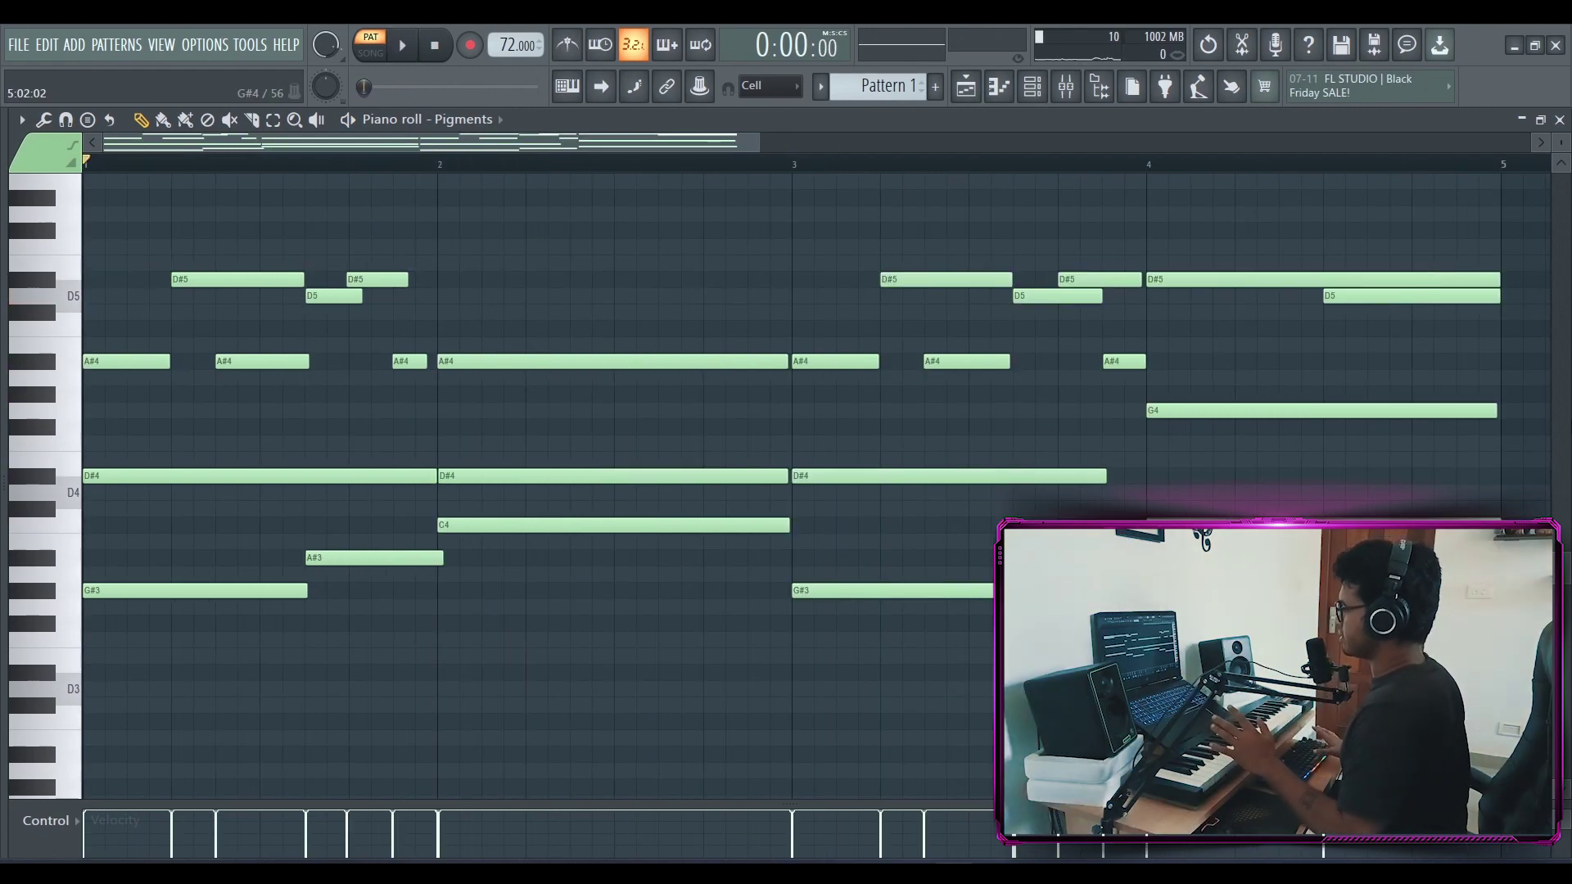
key("space")
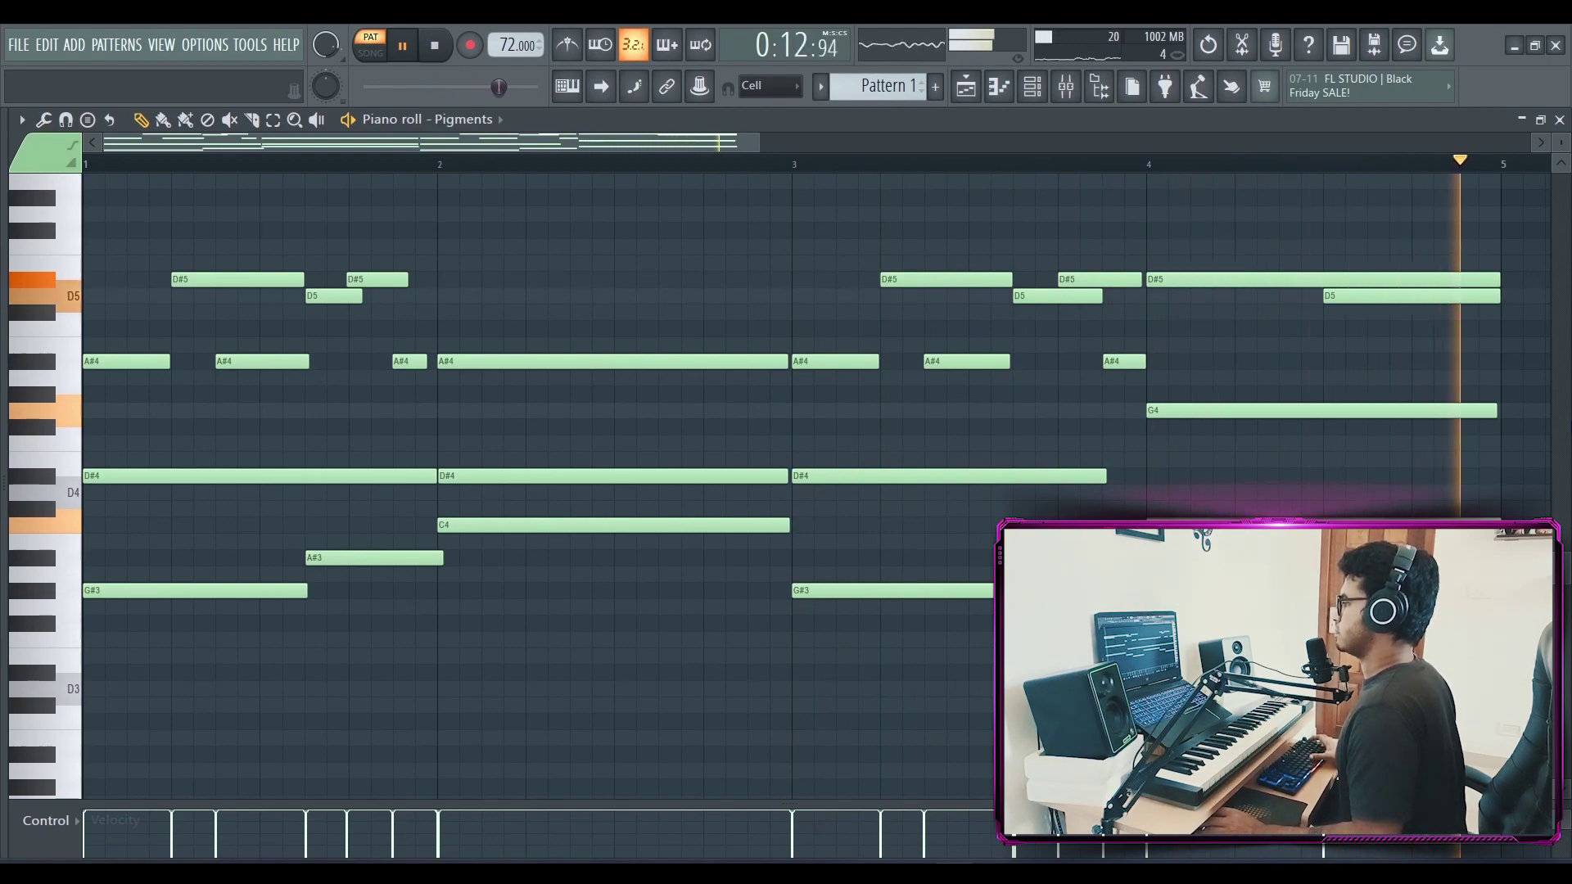
key("space")
- Place the Pattern 1 clip at bar 1 of Track 2 and move the song position to bar 5
key("F9")
key("F5")
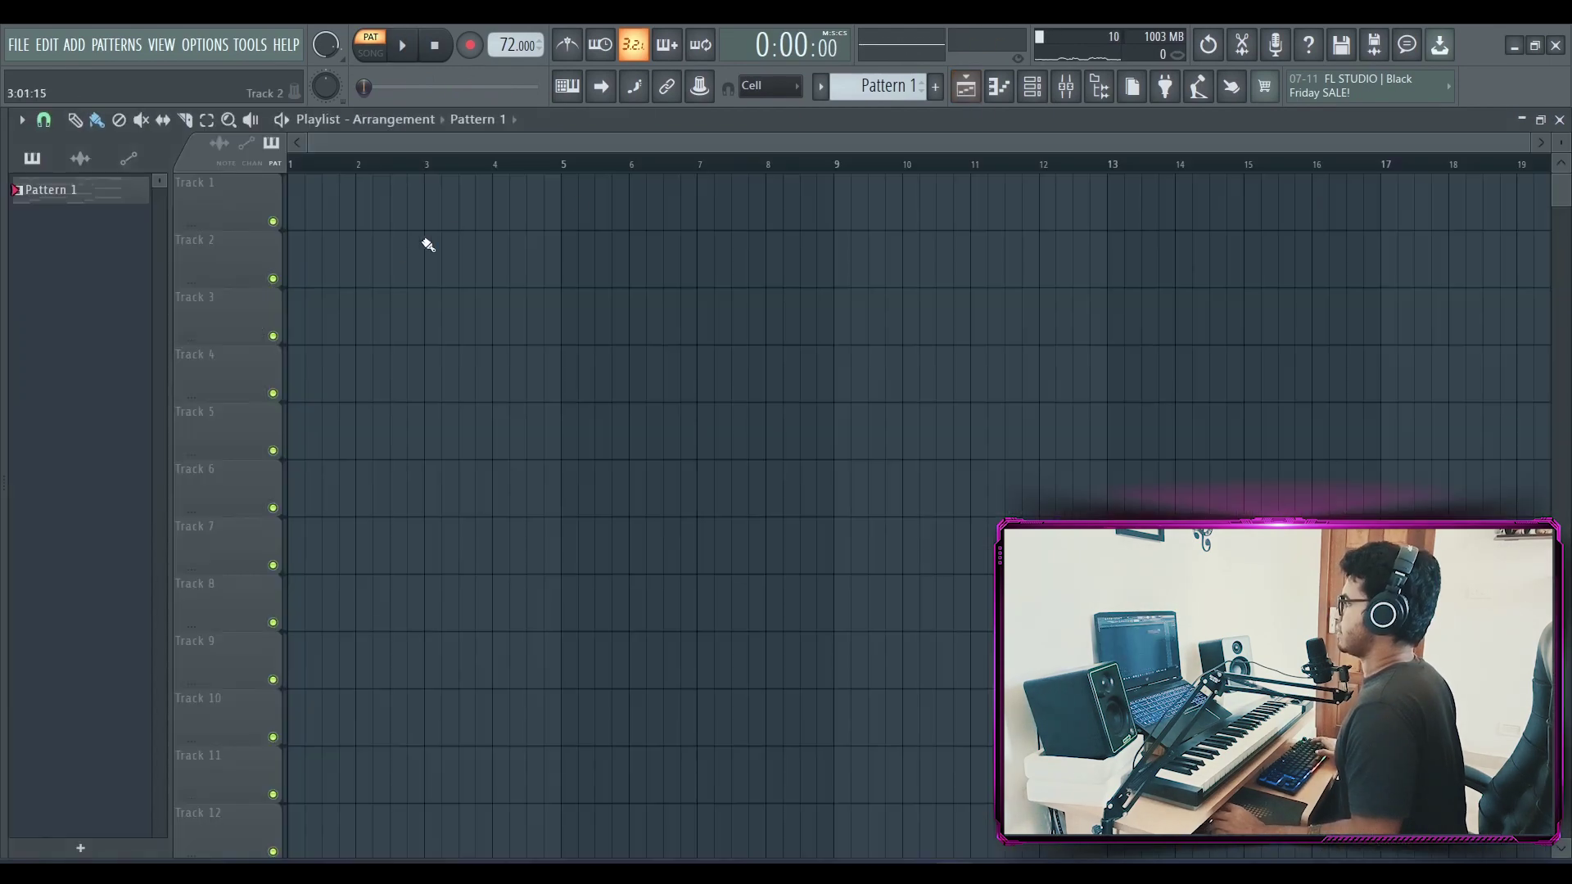
left_click_drag(410, 245, 310, 246)
left_click(561, 162)
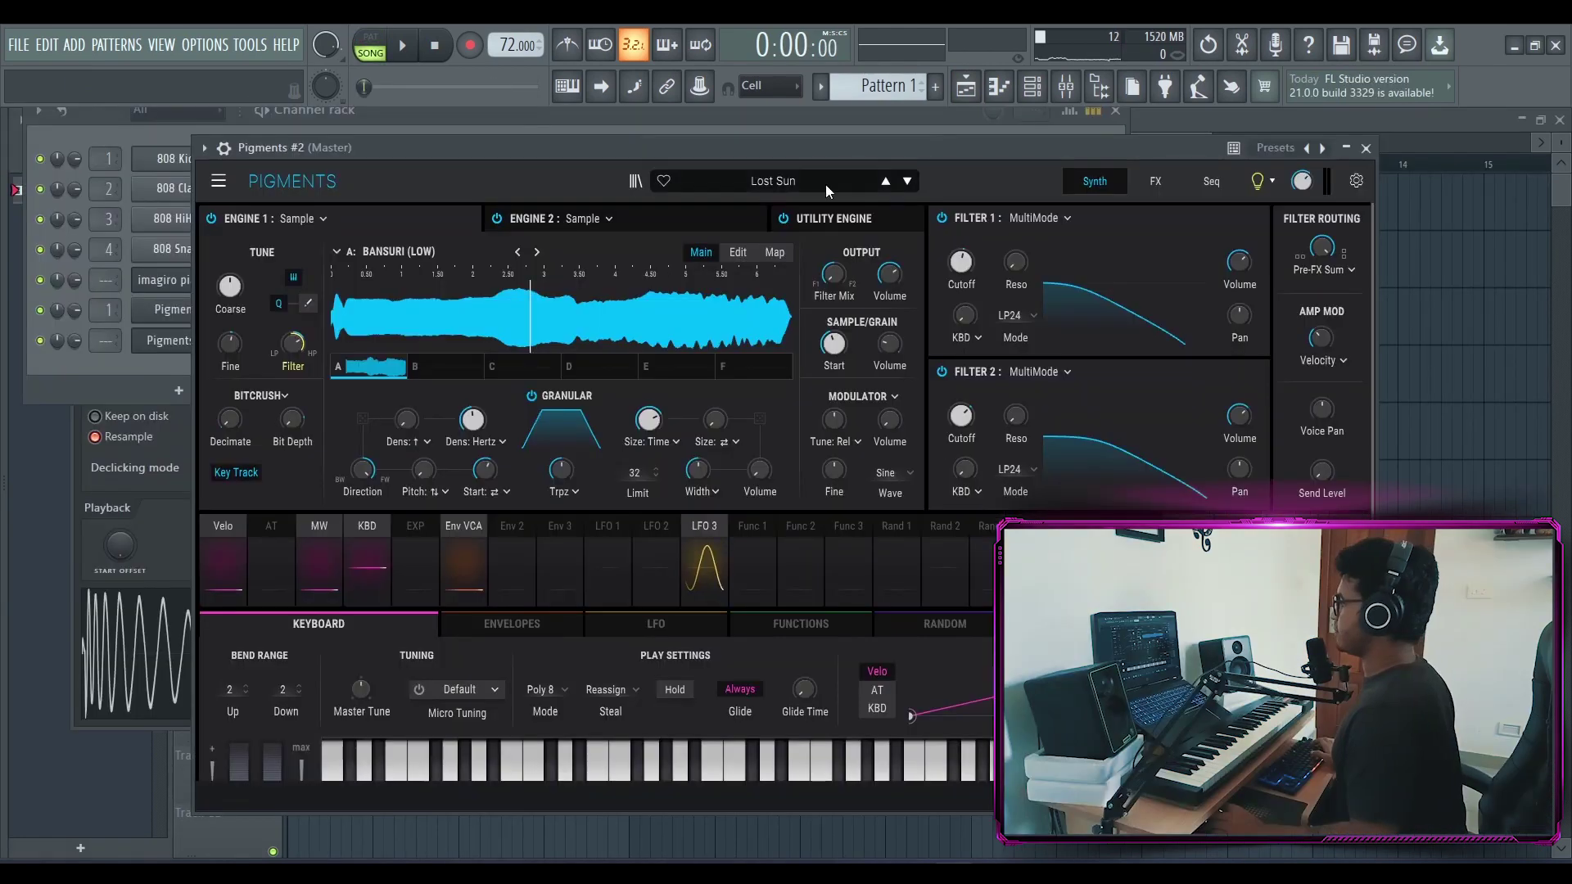
- Open the preset categories list of the second Pigments
left_click(822, 180)
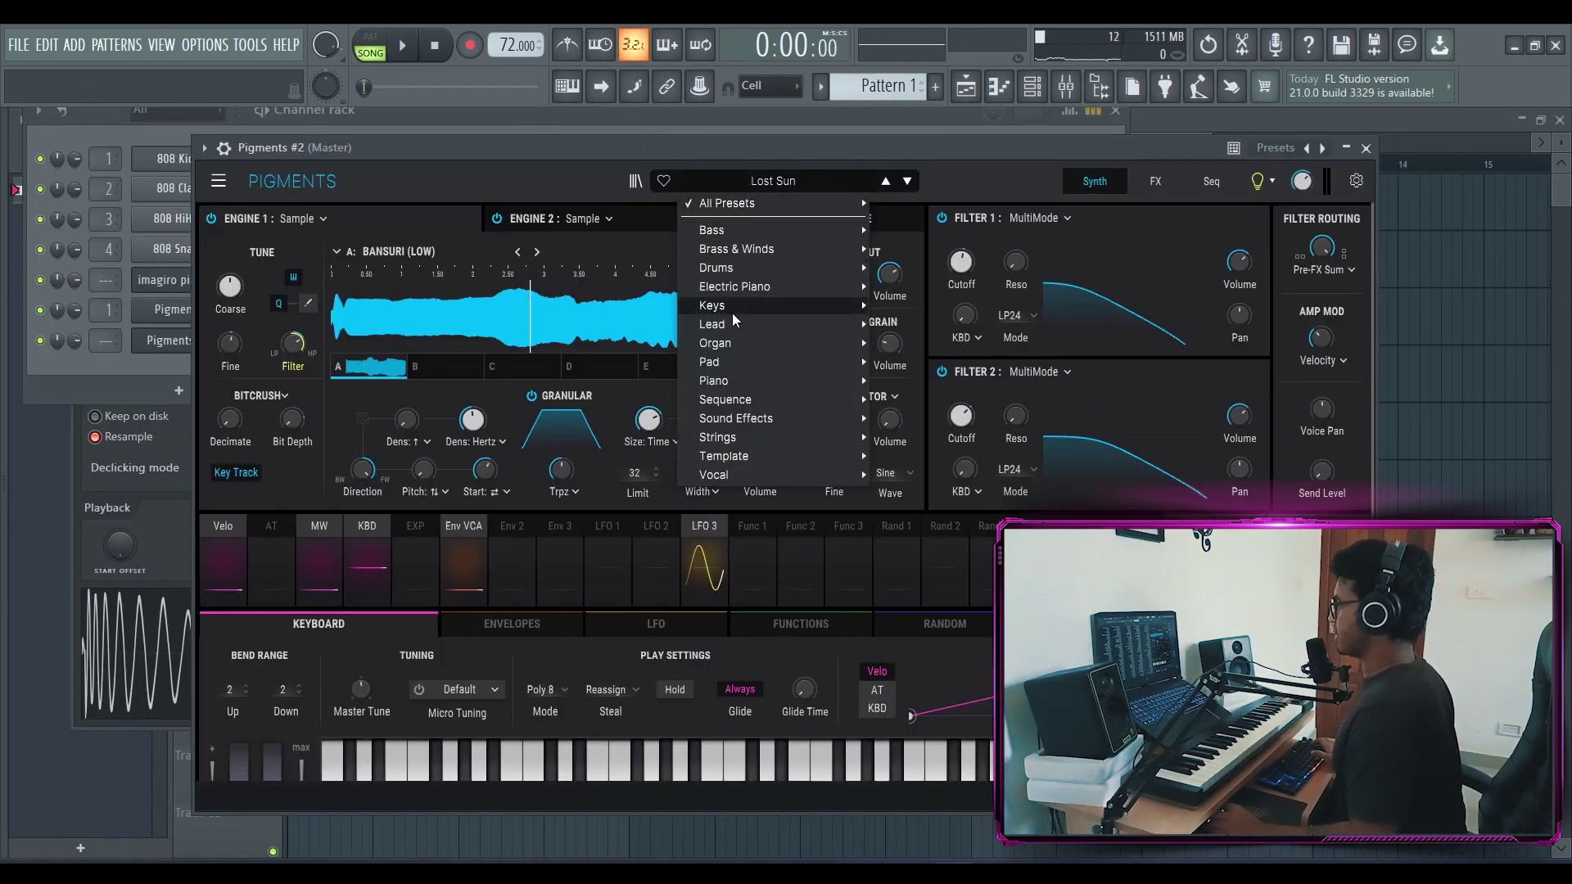
mouse_move(786, 204)
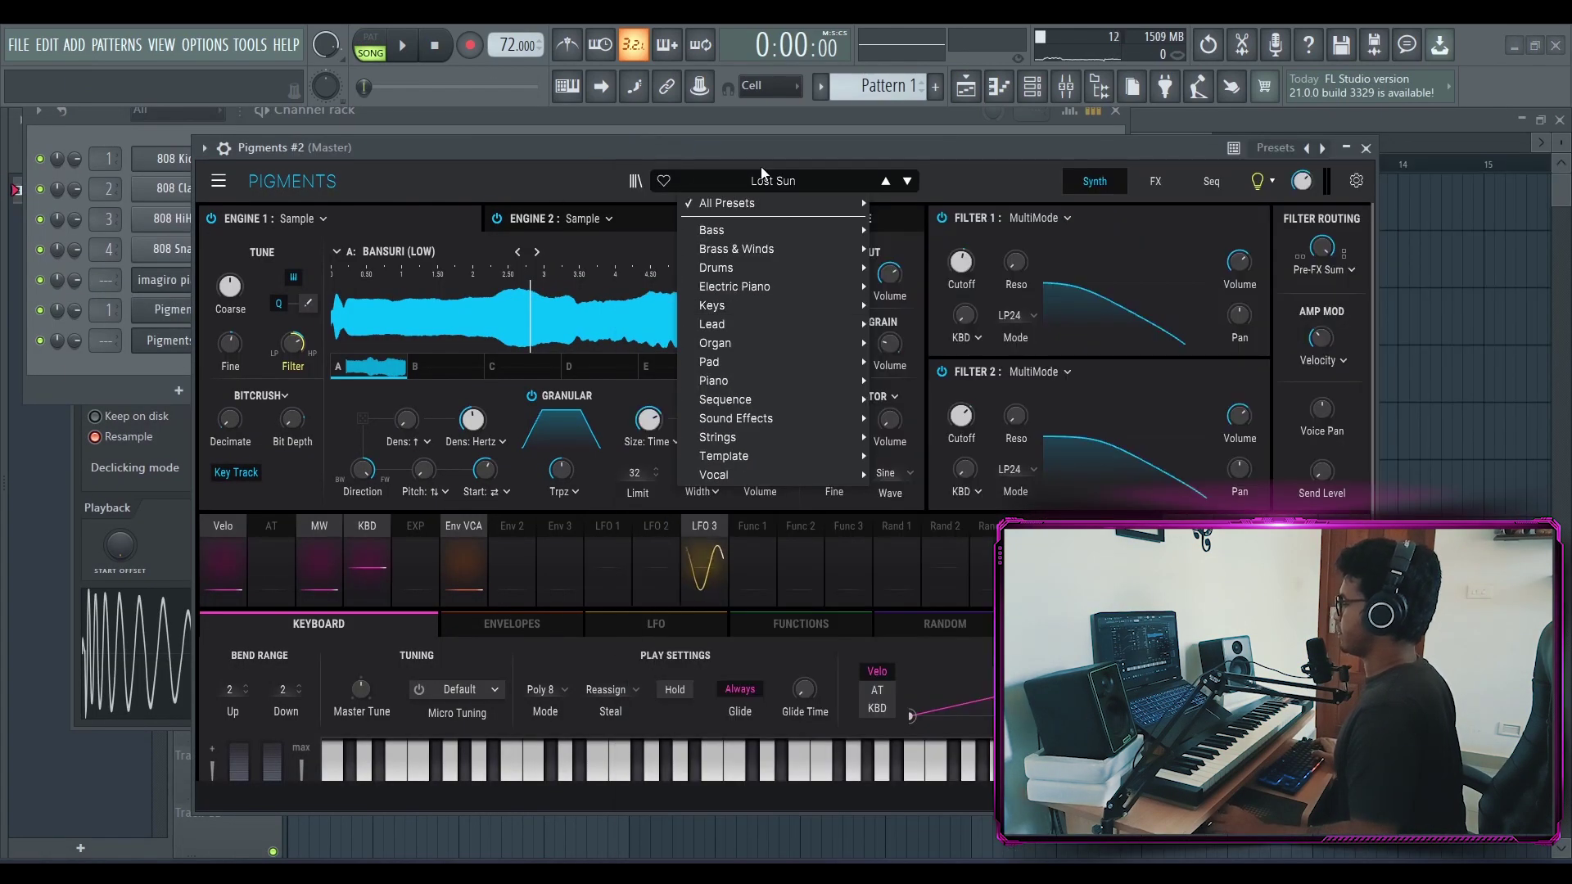
mouse_move(923, 872)
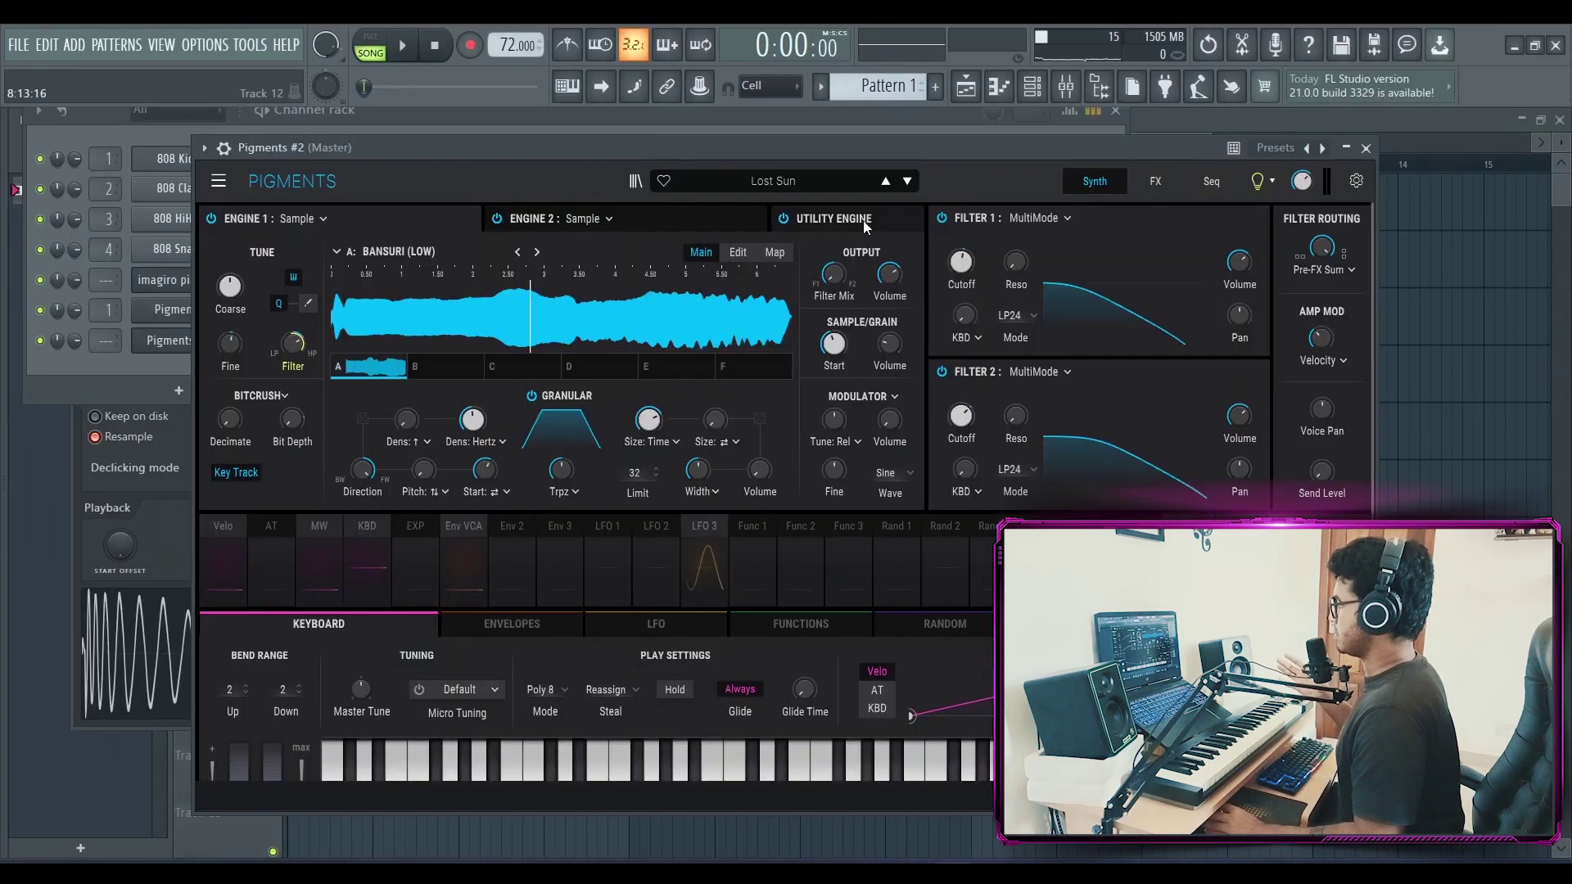
- Show Pigments' All Presets list and set the generator's maximum to 100
left_click(837, 189)
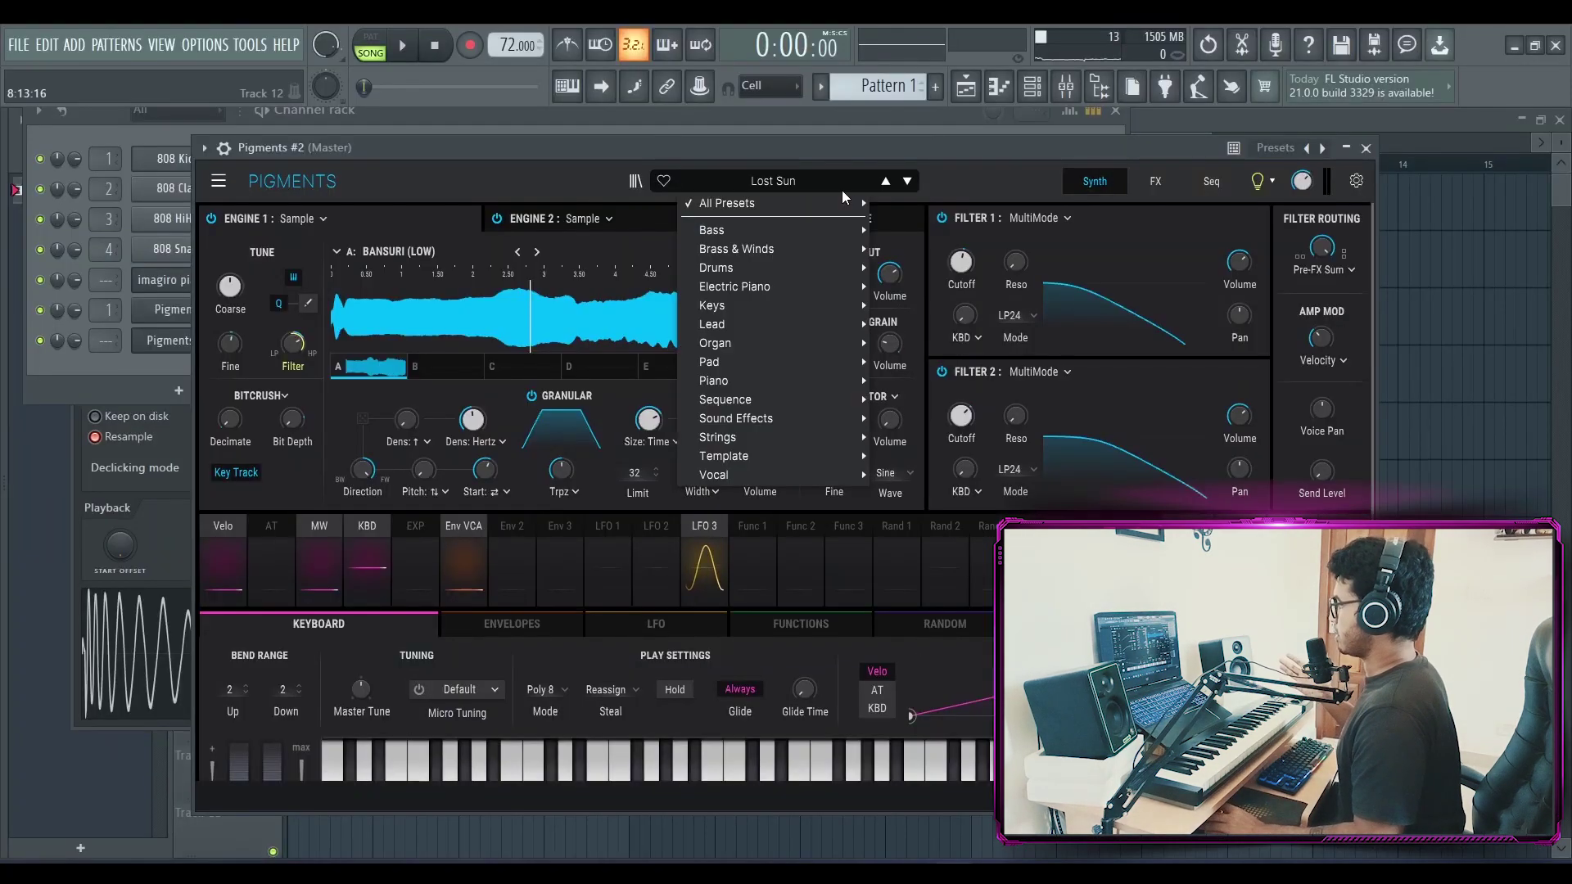
left_click(762, 203)
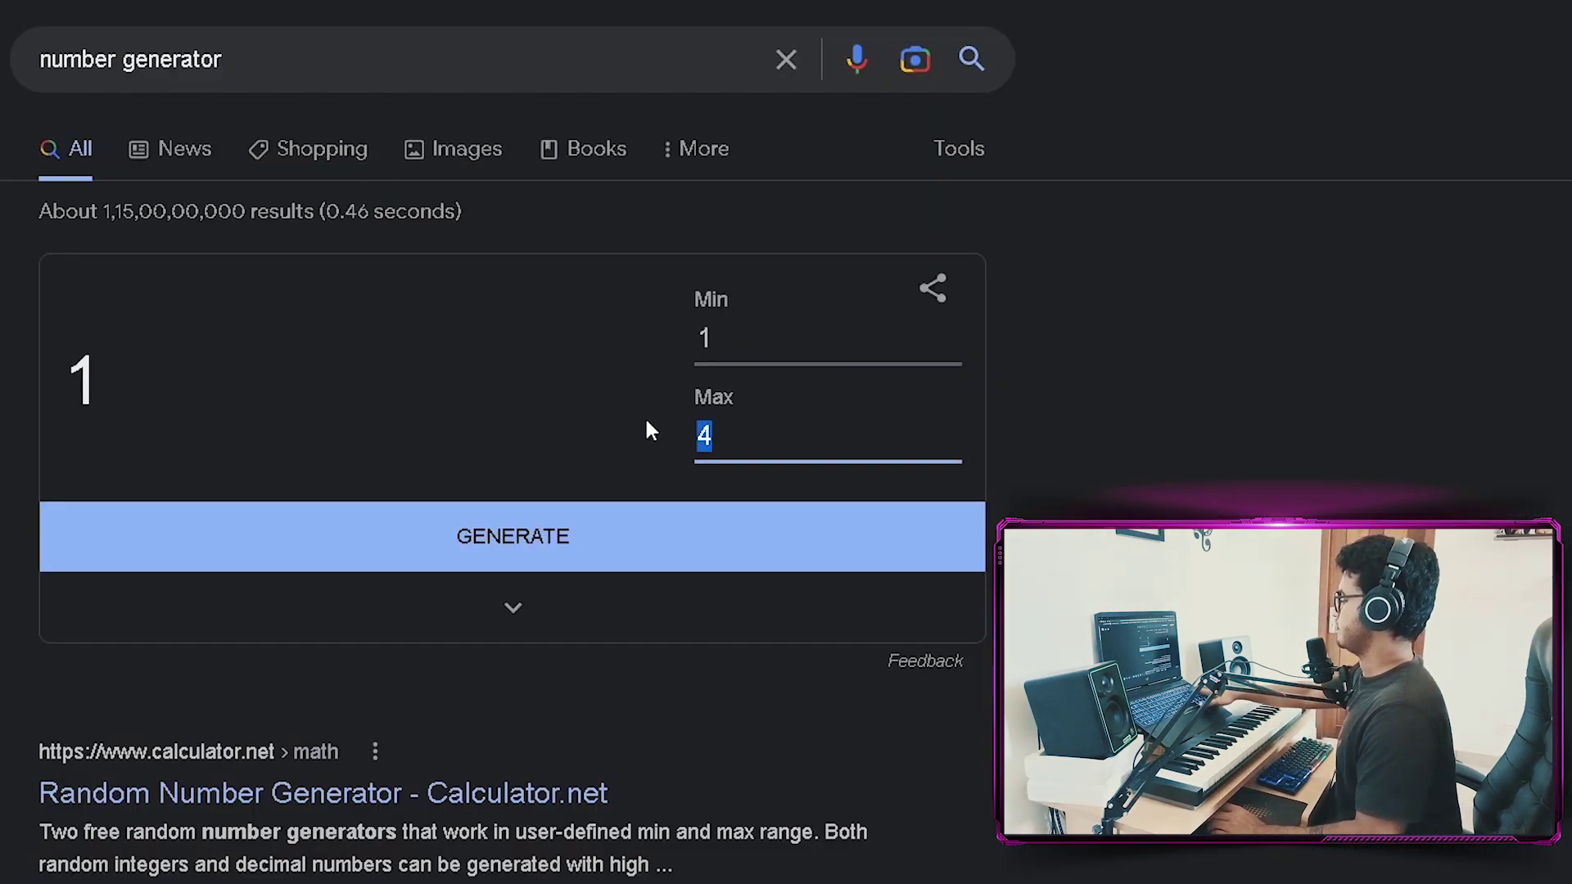
type("100")
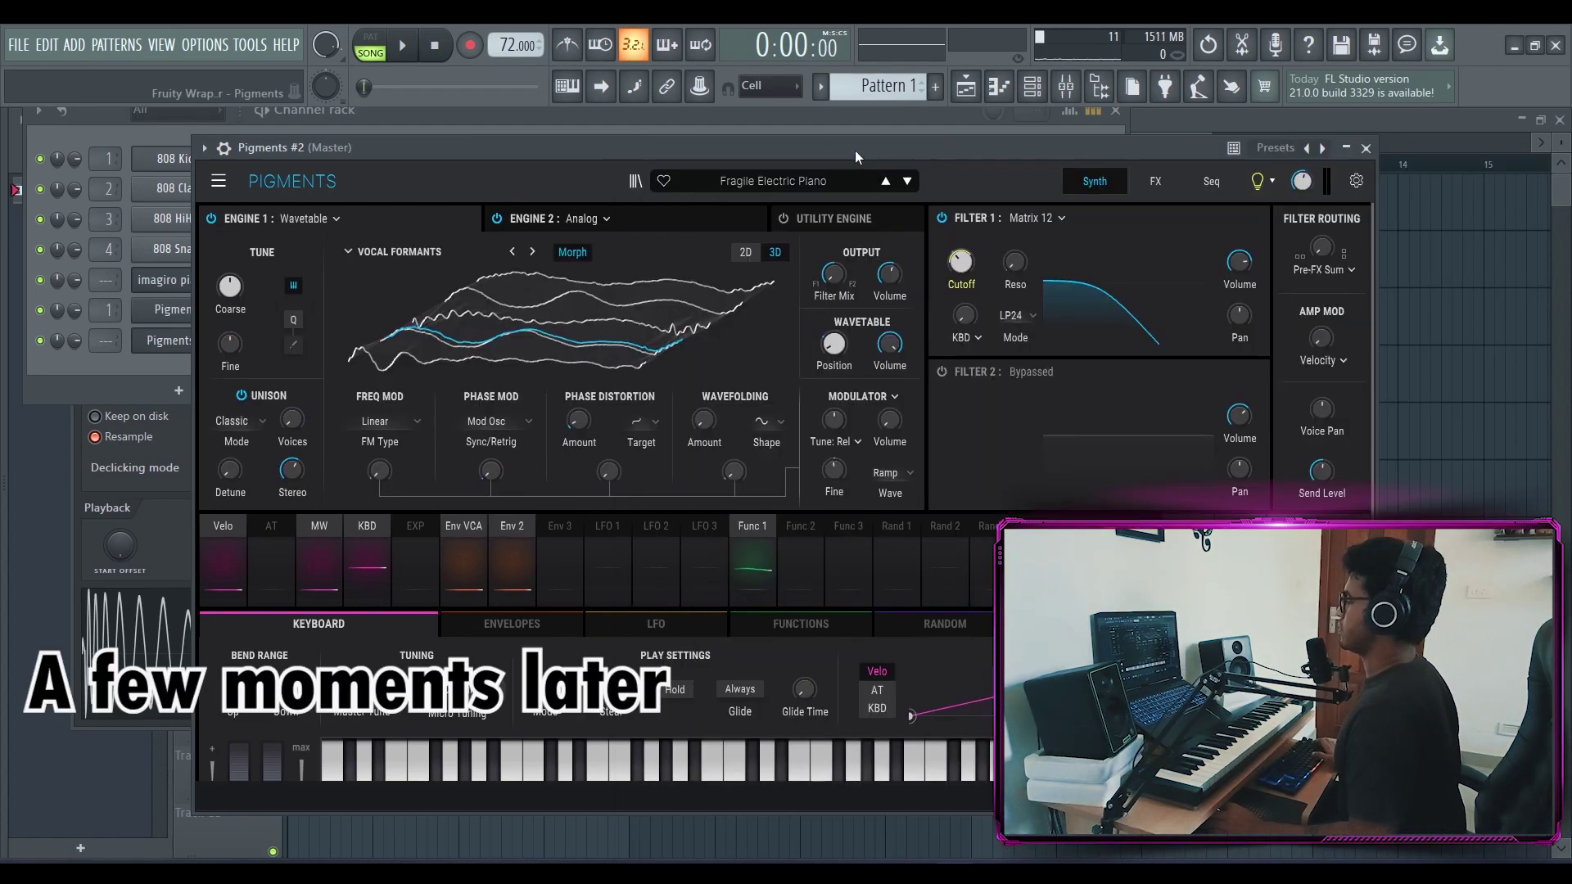
- Select all notes of the Pigments melody in its piano roll
left_click_drag(855, 150, 870, 149)
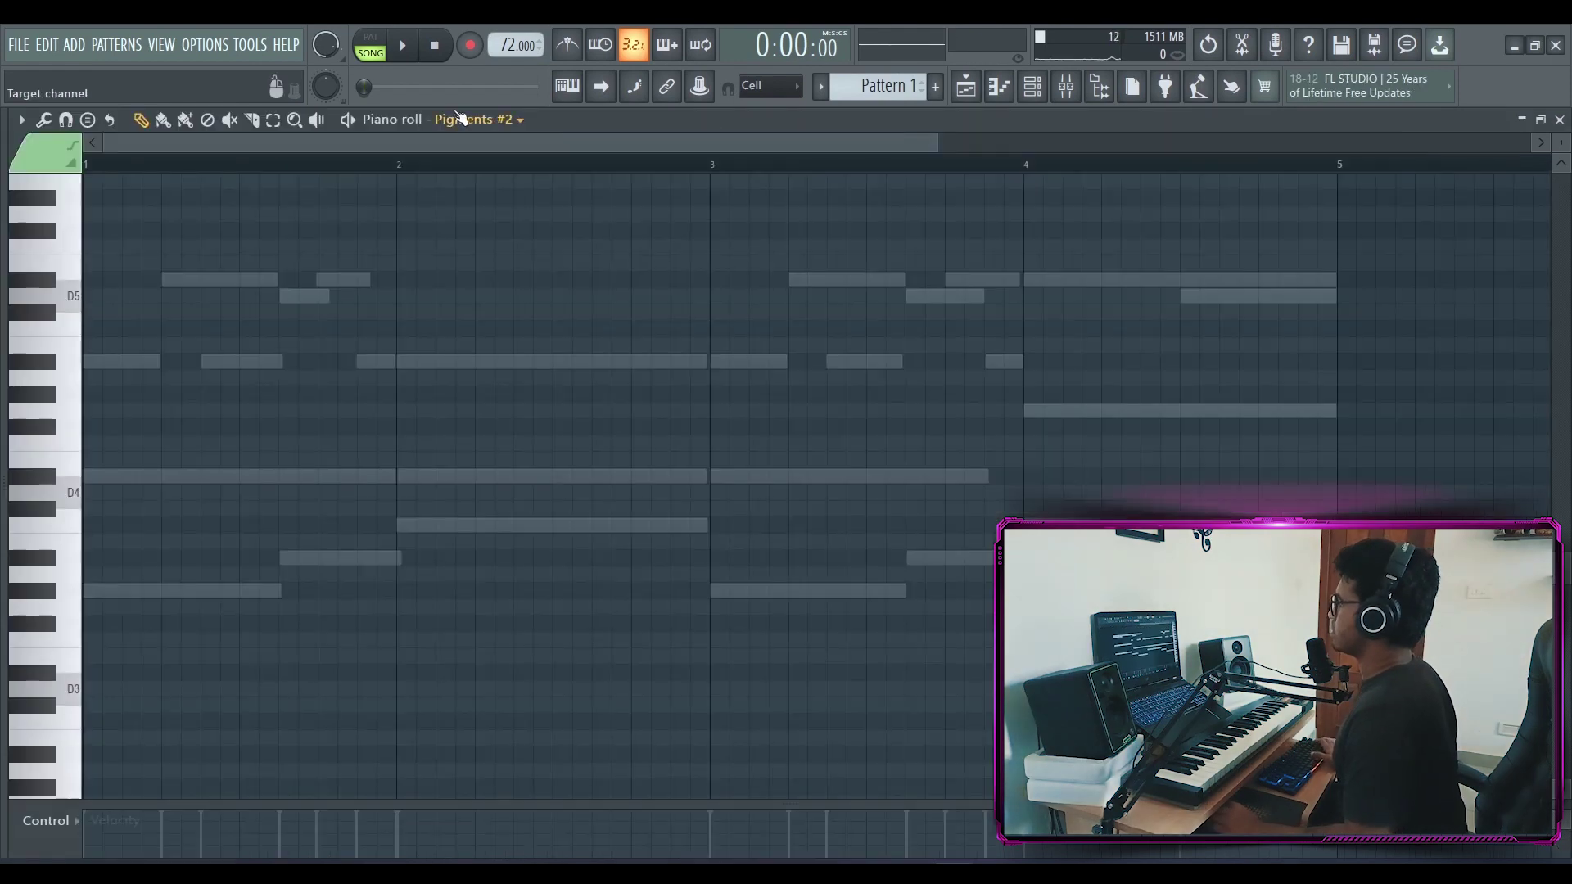
scroll(460, 119, "up", 1)
scroll(464, 139, "down", 3)
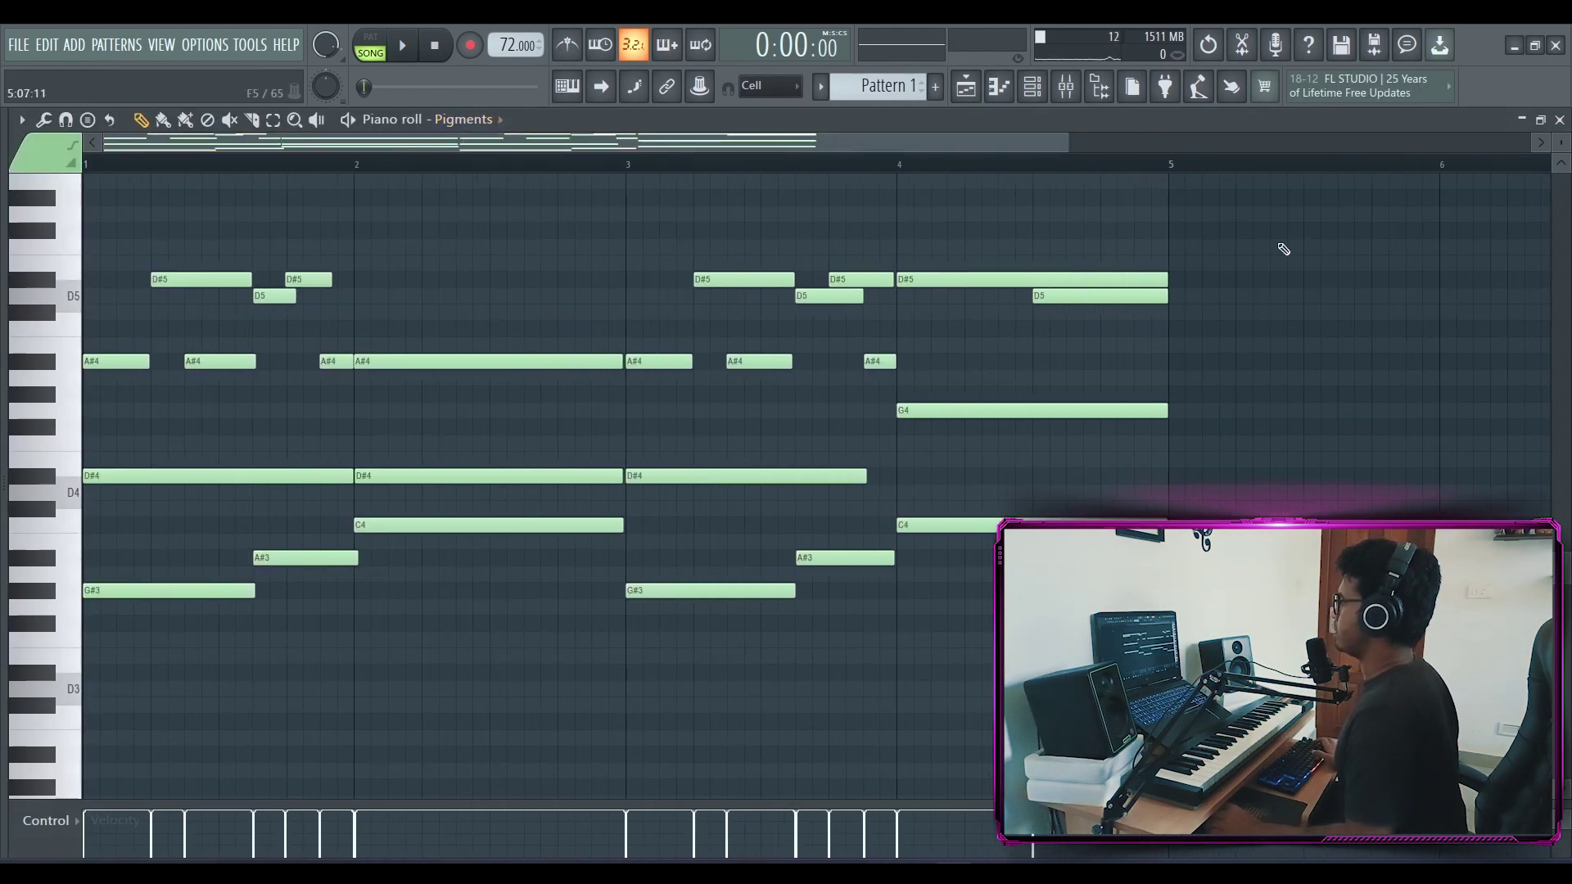
left_click_drag(1295, 208, 4, 686)
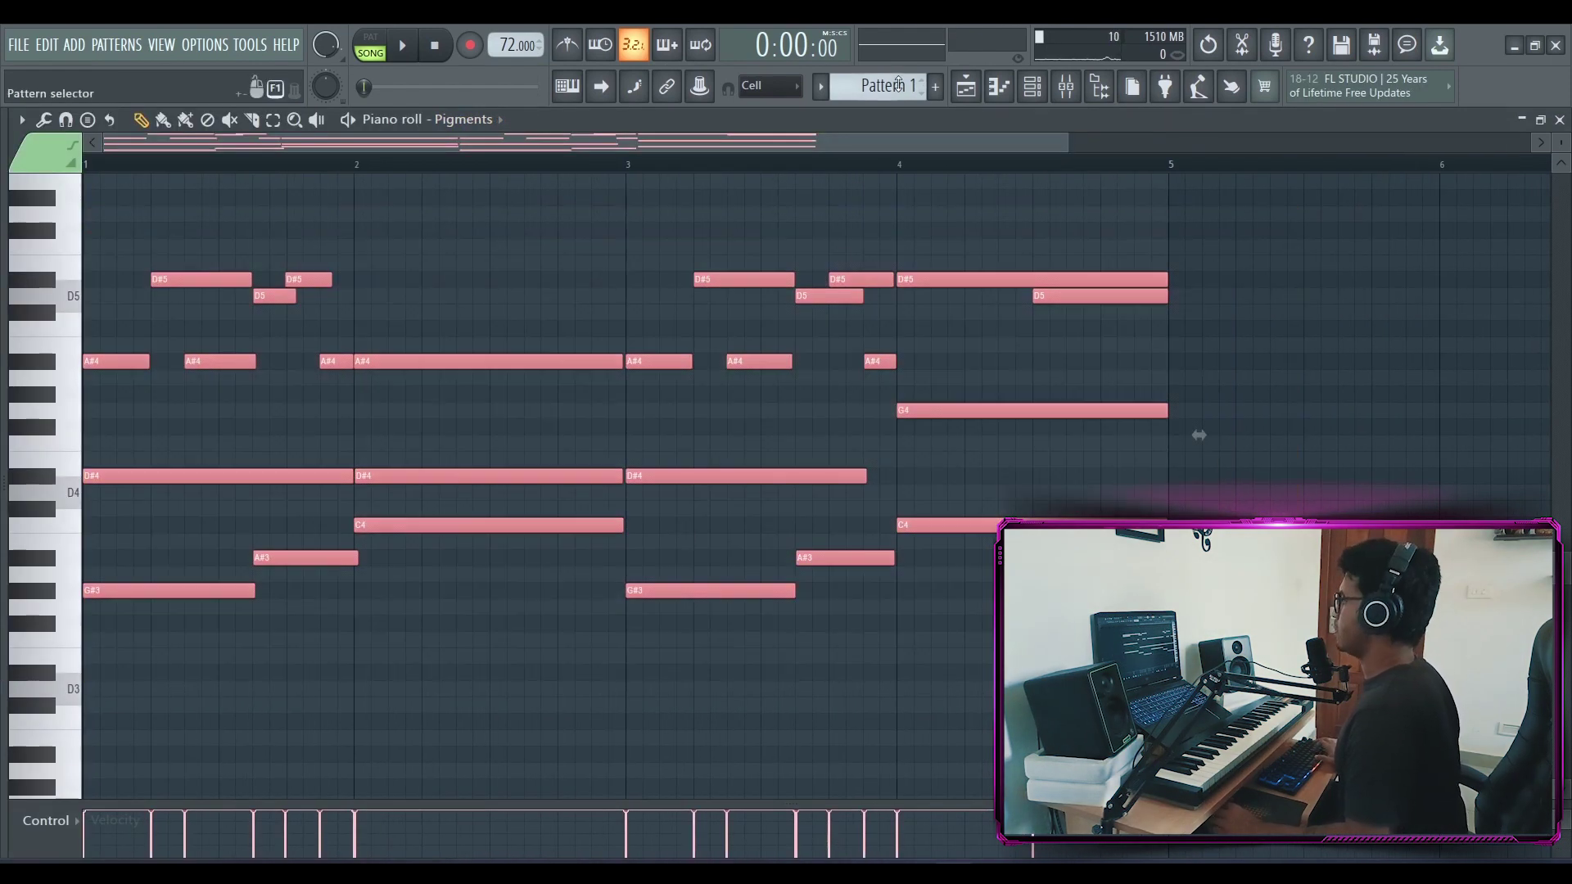
scroll(898, 84, "down", 1)
- Paste the melody into Pigments #2's pattern and play it back
left_click(442, 119)
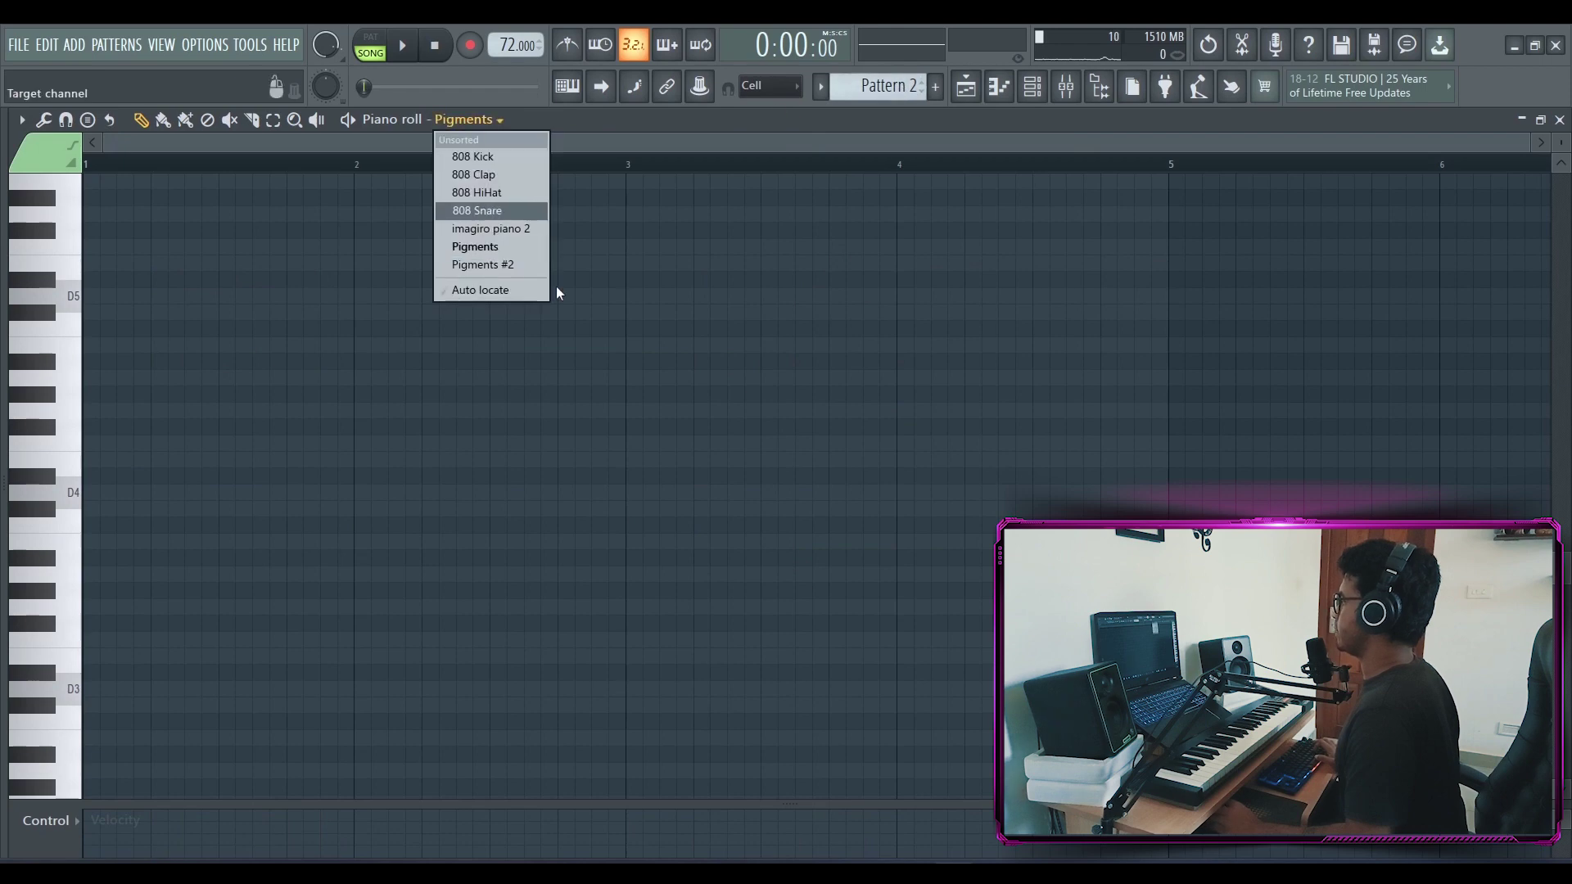
left_click(527, 263)
key("ctrl+v")
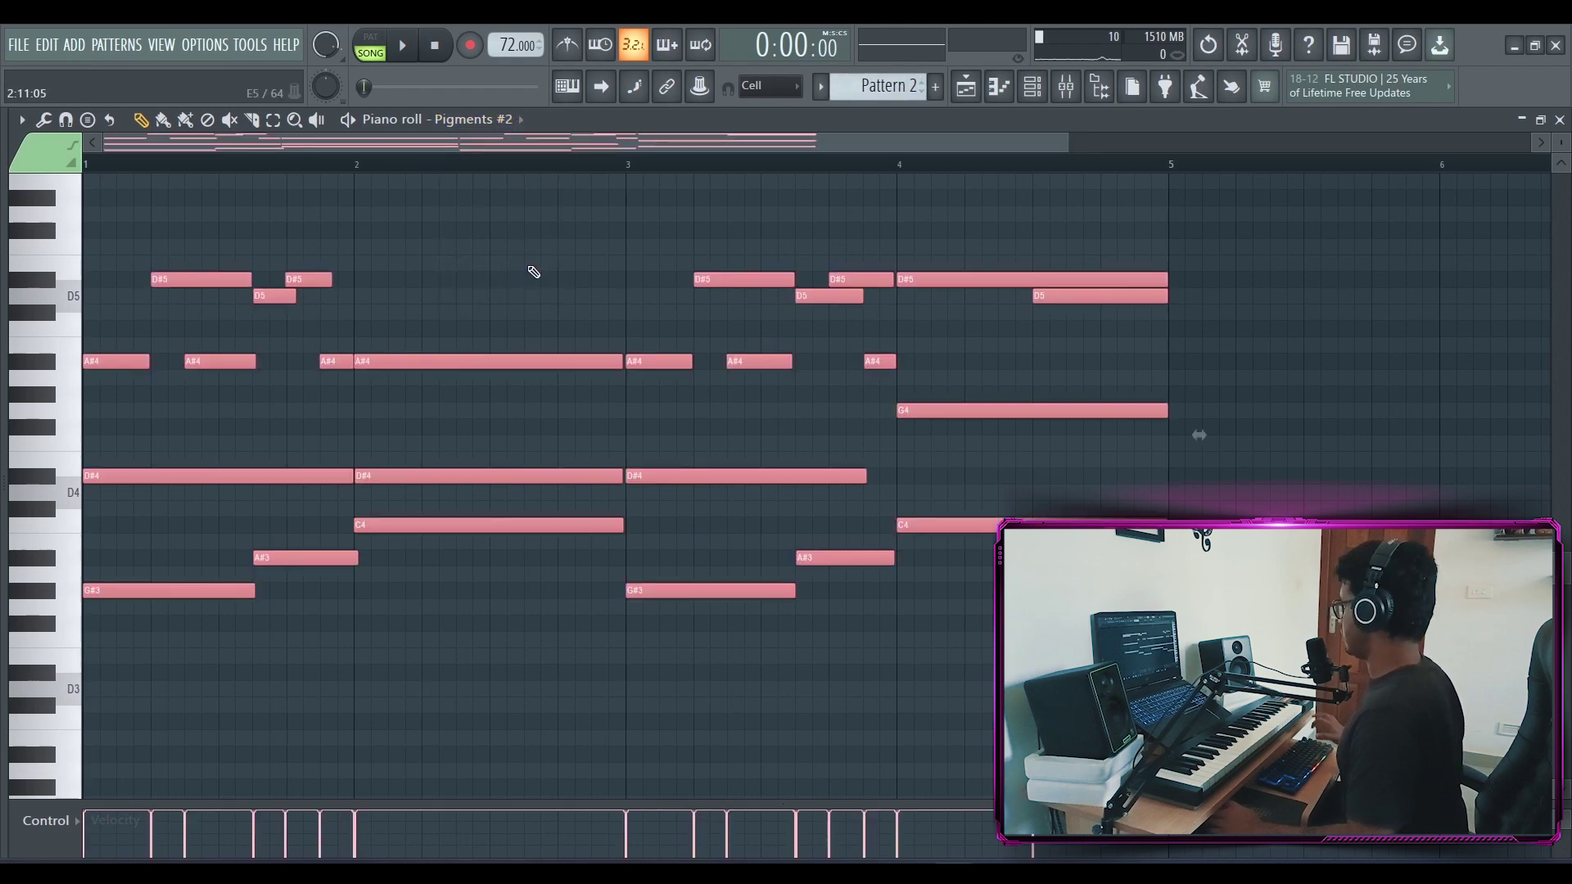
key("space")
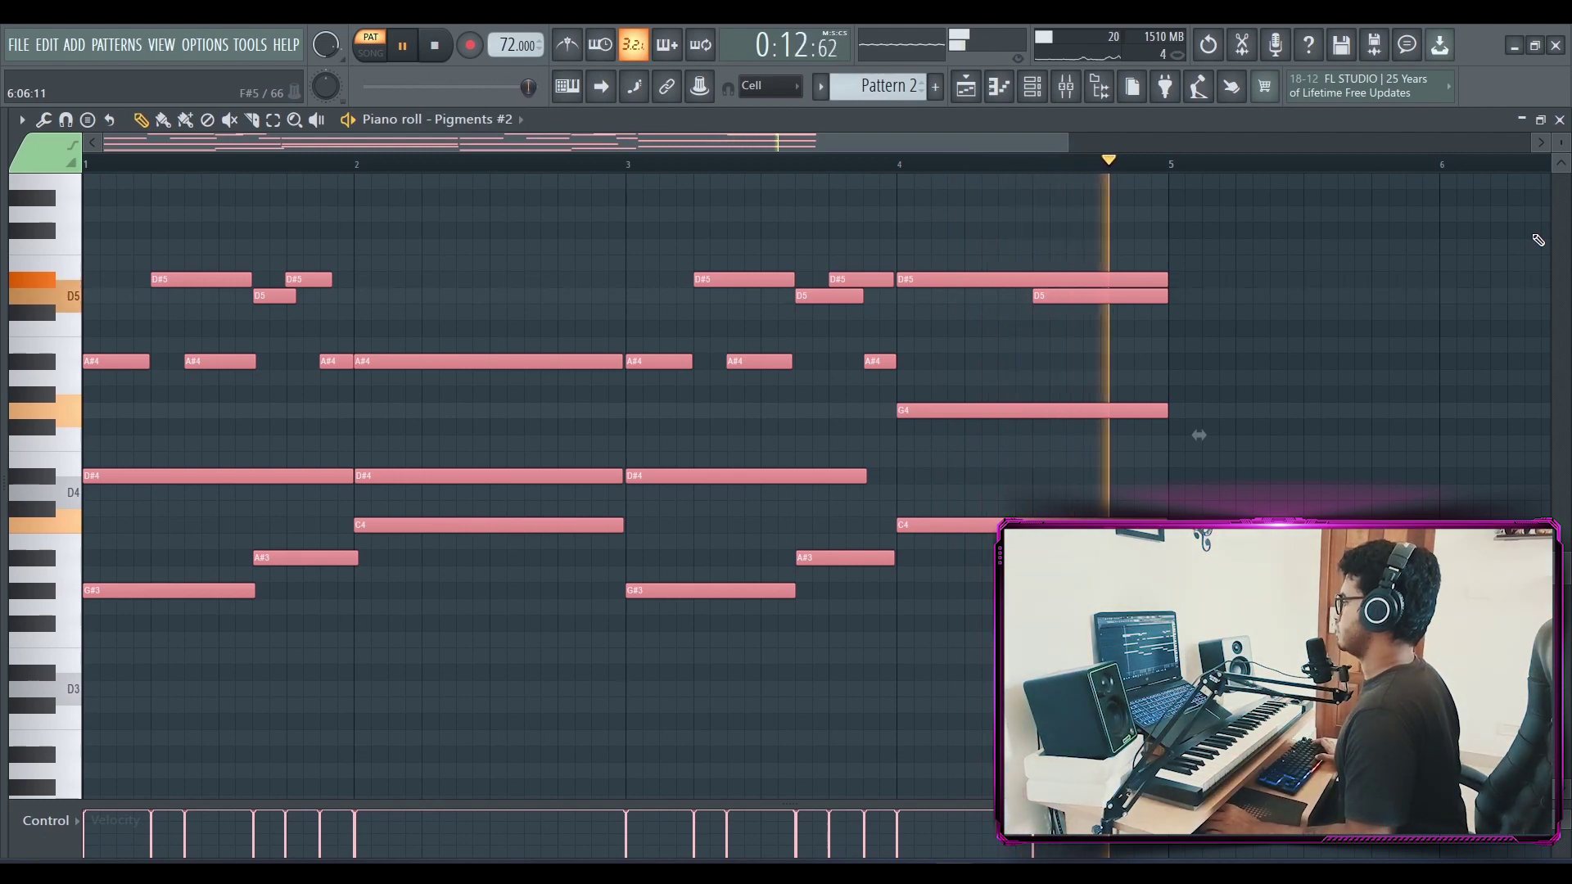
key("space")
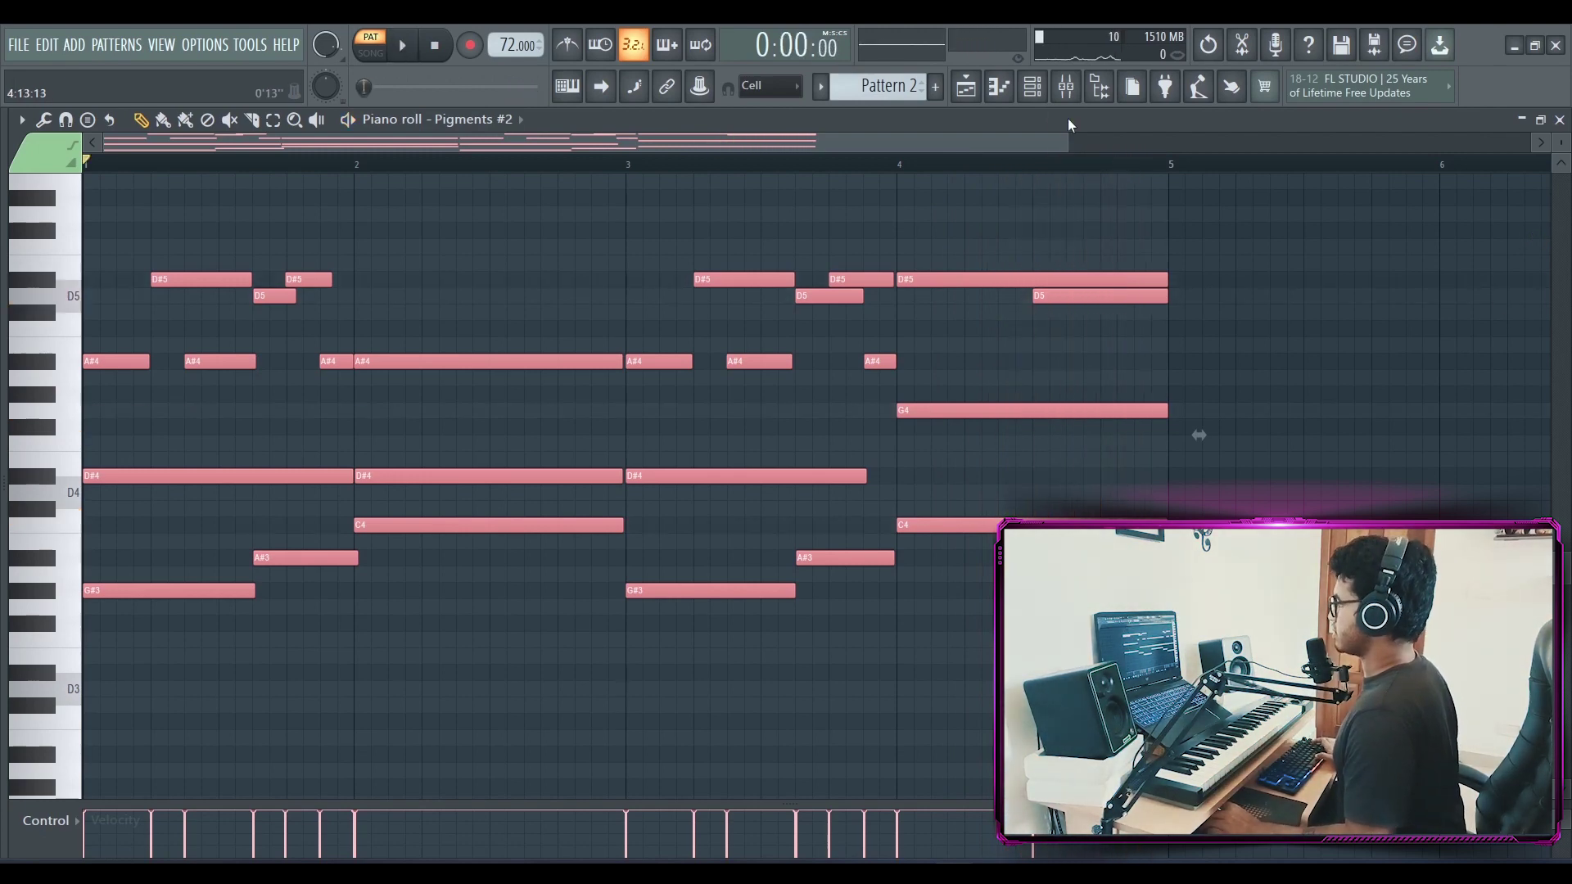
- Place the Pattern 2 clip on Track 3 starting at bar 1 and play the song
left_click(965, 86)
left_click(446, 323)
left_click_drag(459, 315, 307, 315)
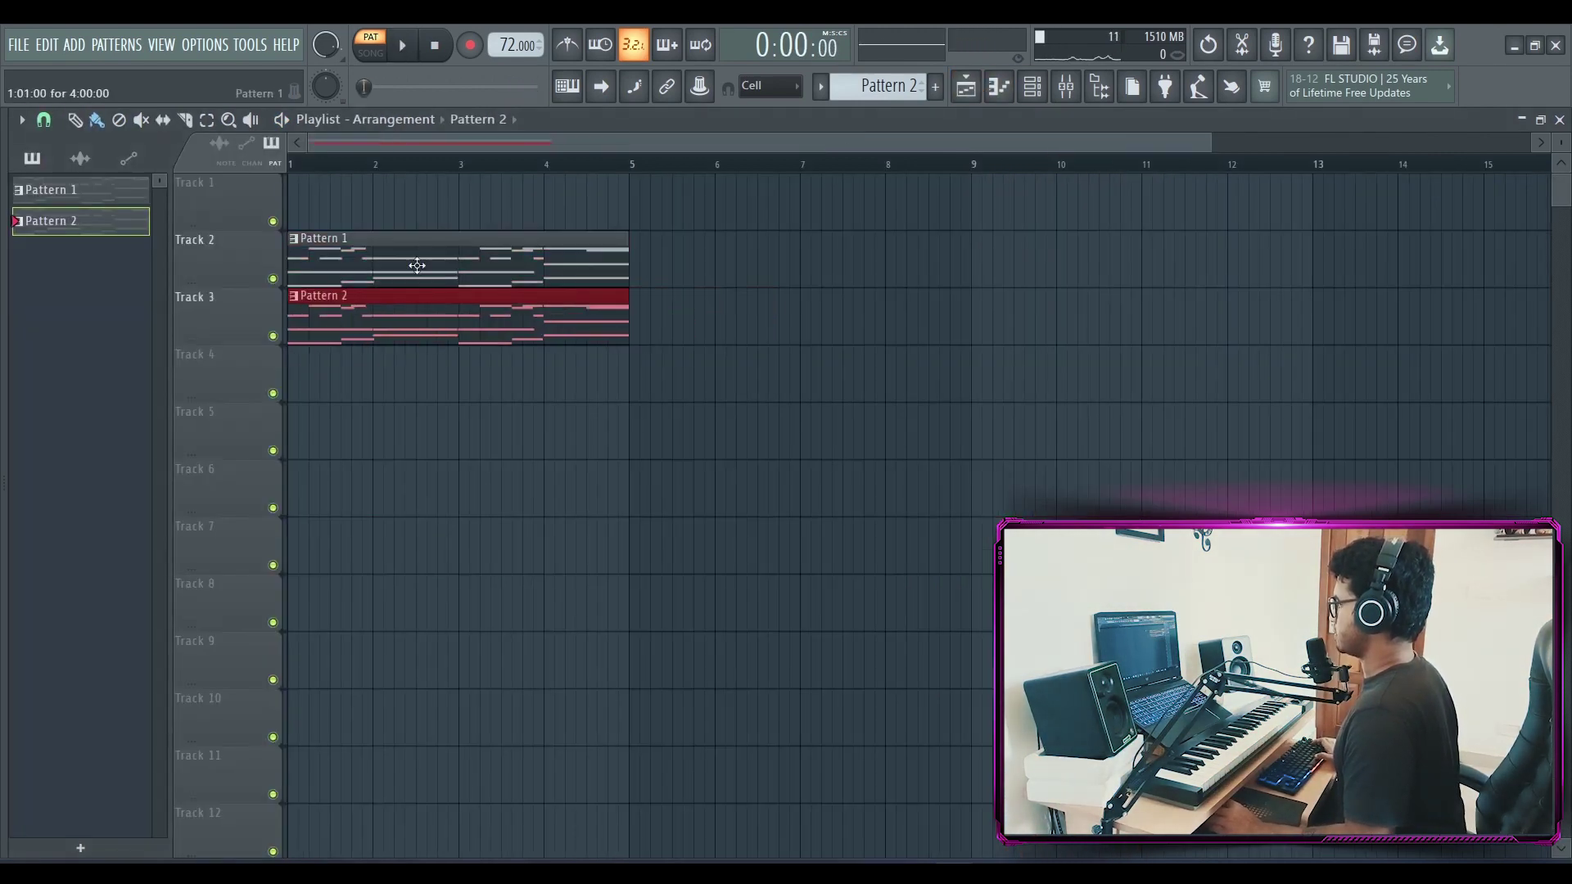
left_click(501, 184)
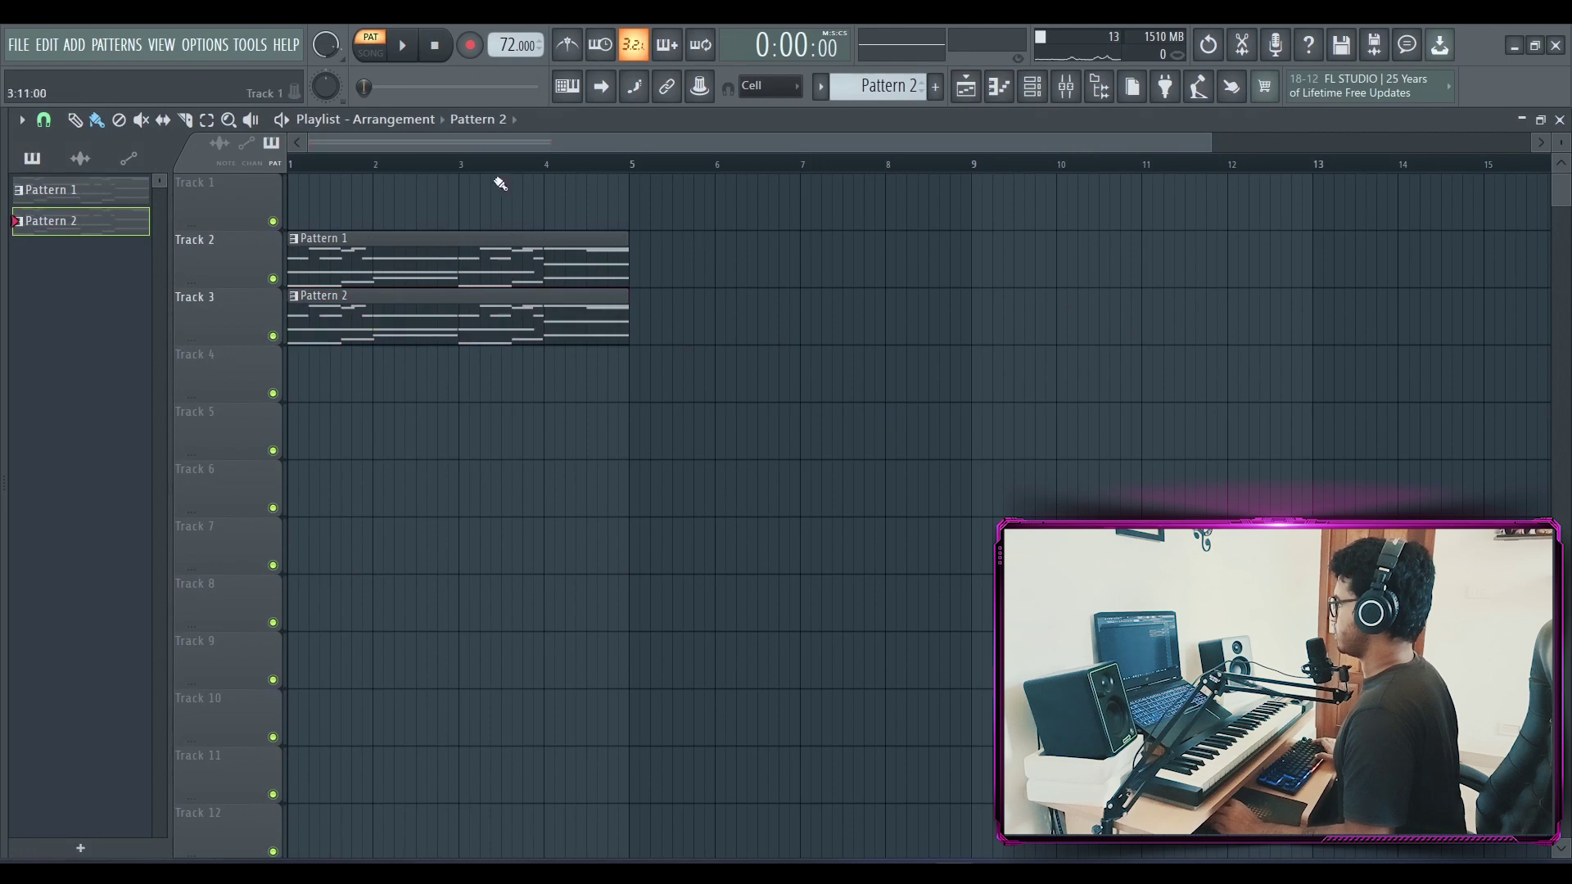
left_click(1045, 95)
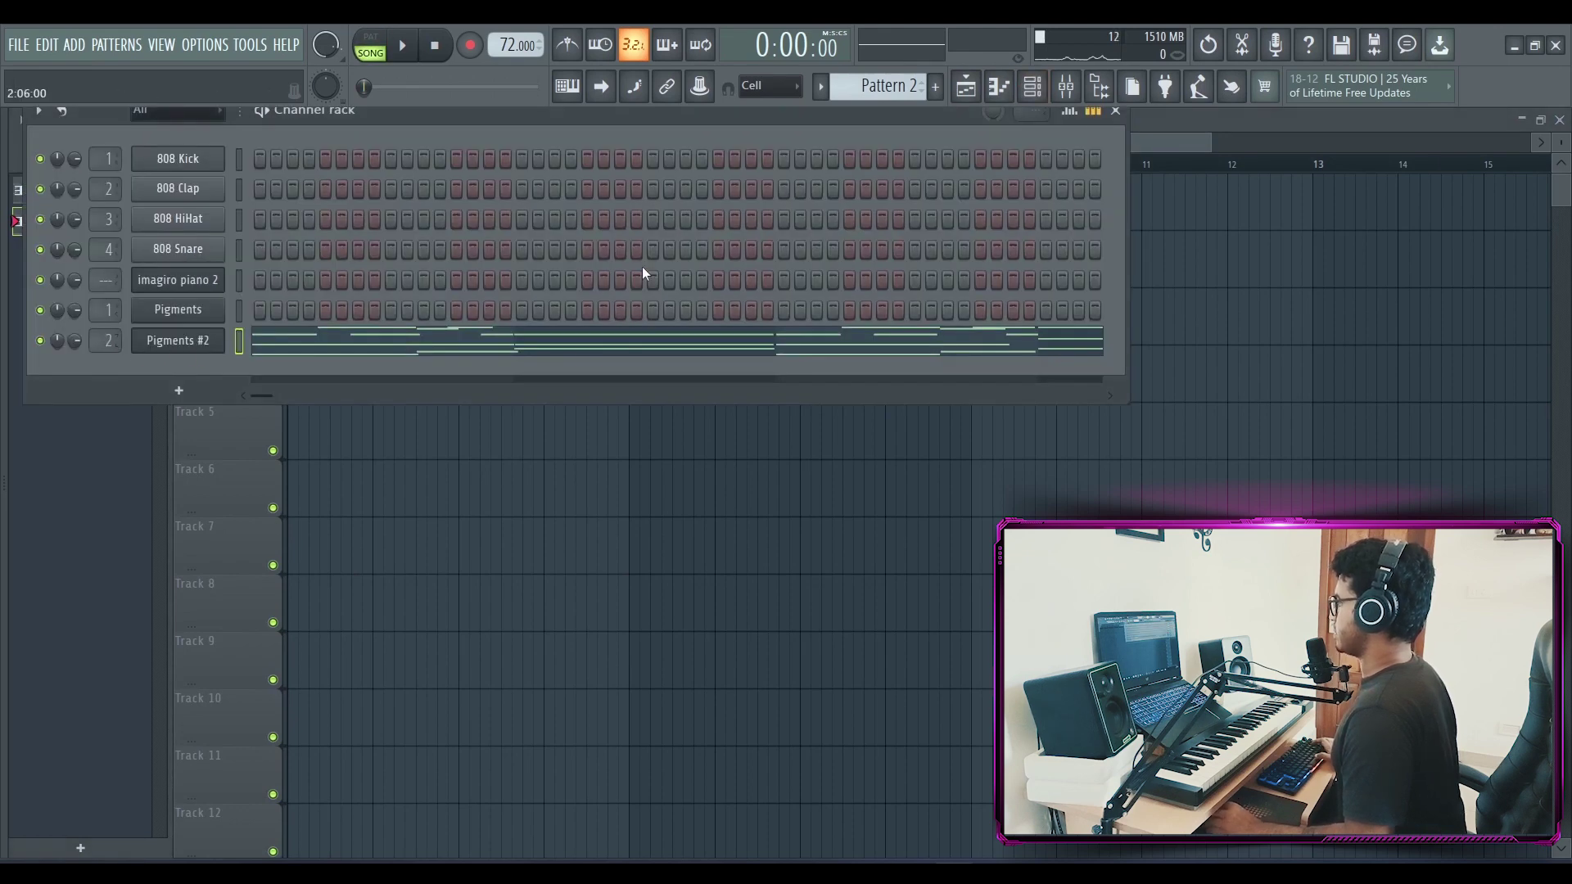
left_click(1115, 110)
key("space")
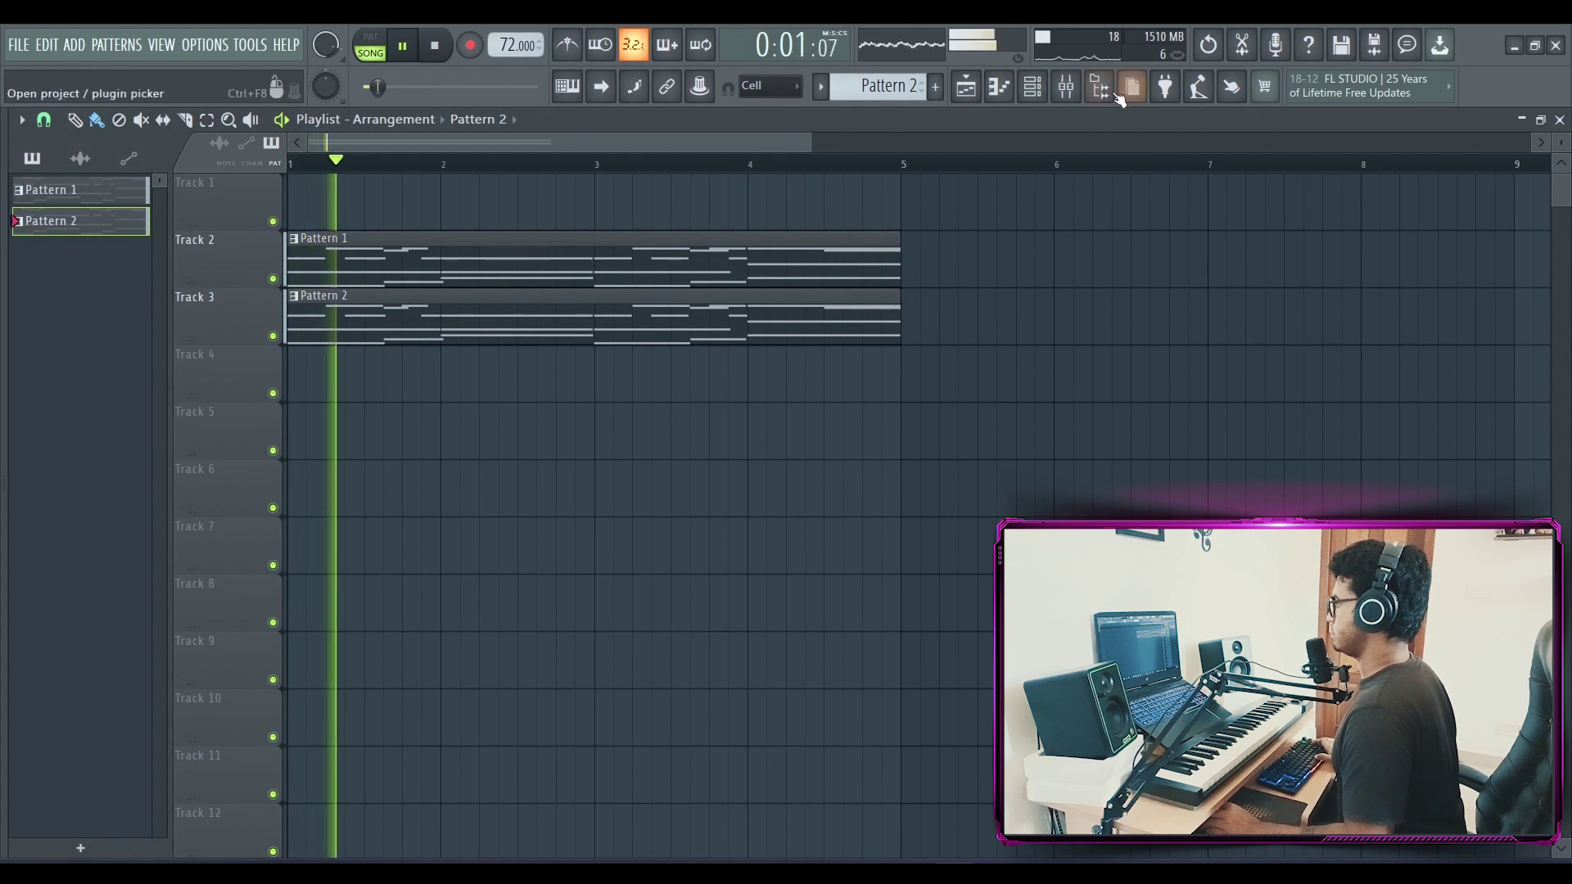
- Lower the Insert 2 fader and add Fruity parametric EQ 2 cutting highs (~8.7 dB from 1654 Hz) and lows
left_click(1066, 86)
left_click_drag(190, 508, 190, 554)
left_click(143, 508)
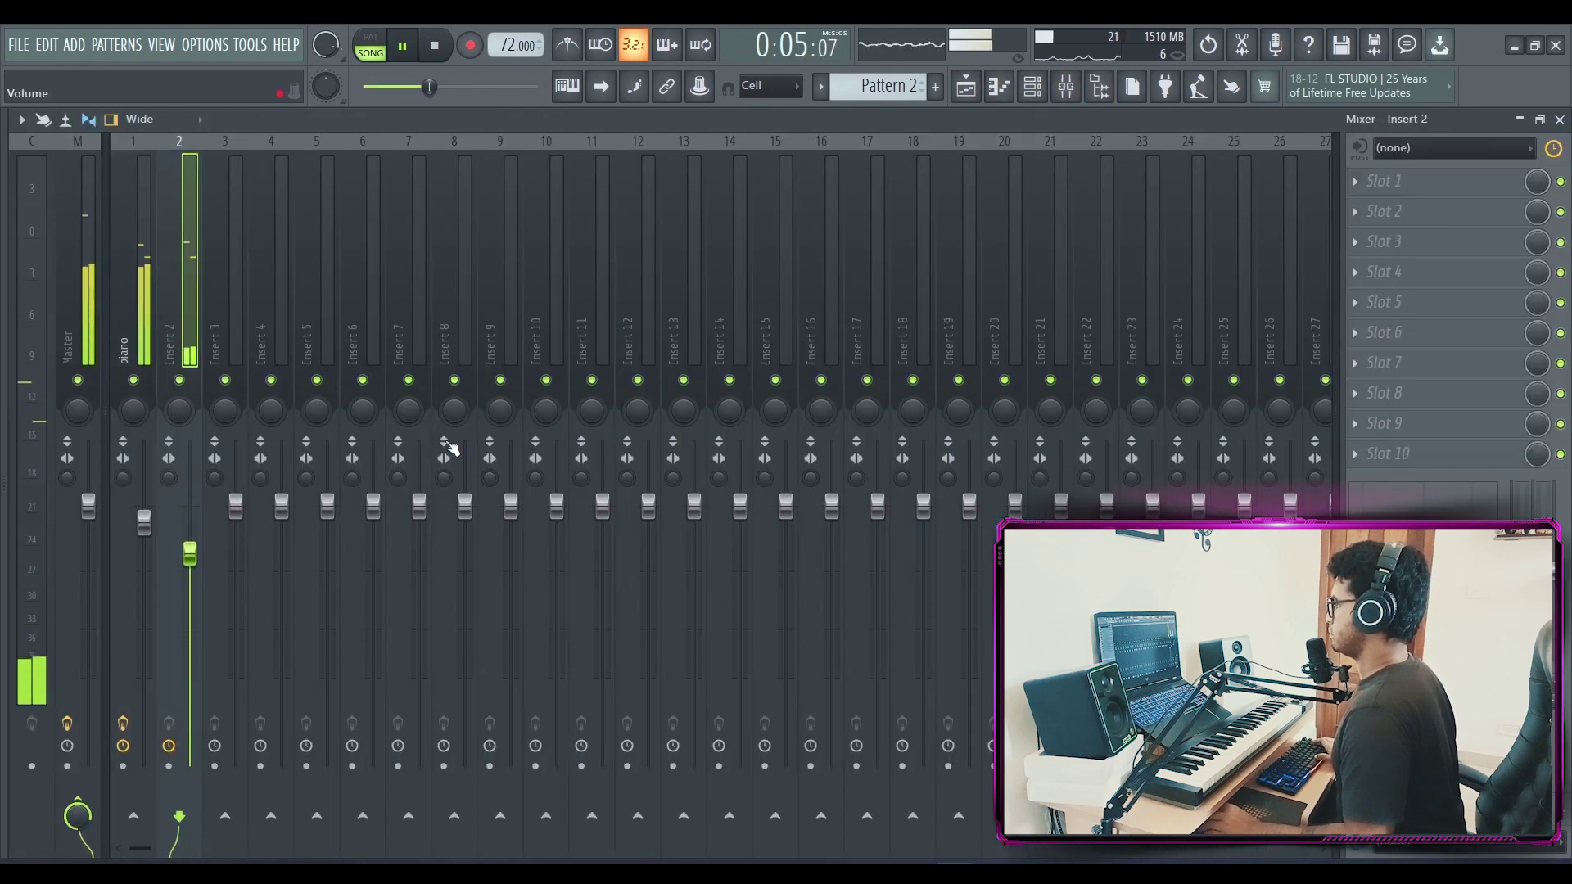
left_click(1393, 187)
left_click(1065, 333)
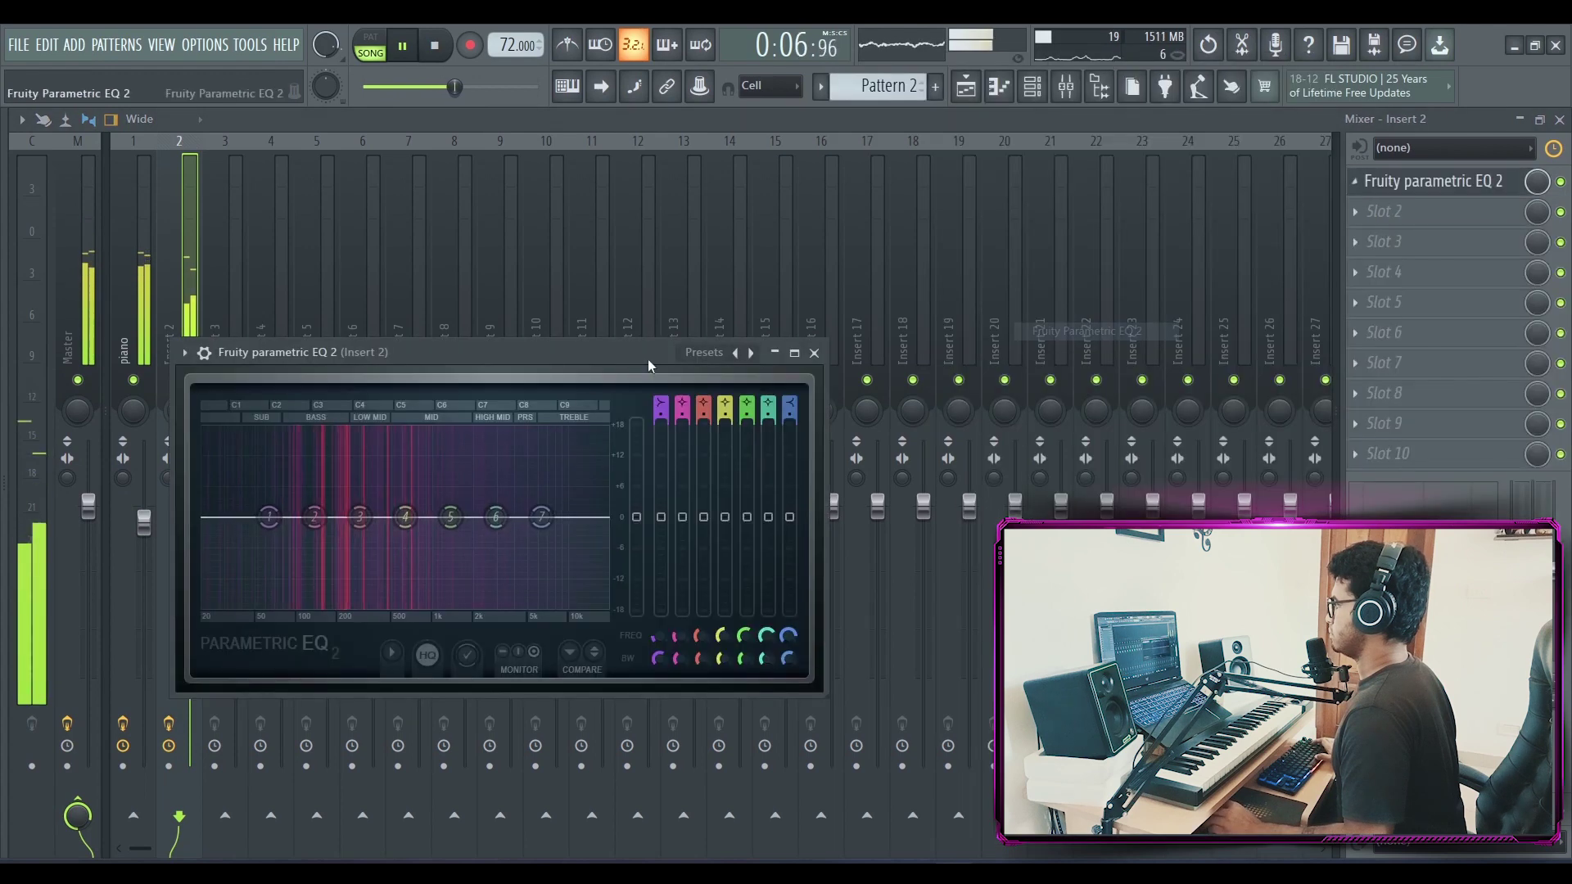
left_click_drag(541, 516, 479, 571)
left_click_drag(268, 517, 246, 565)
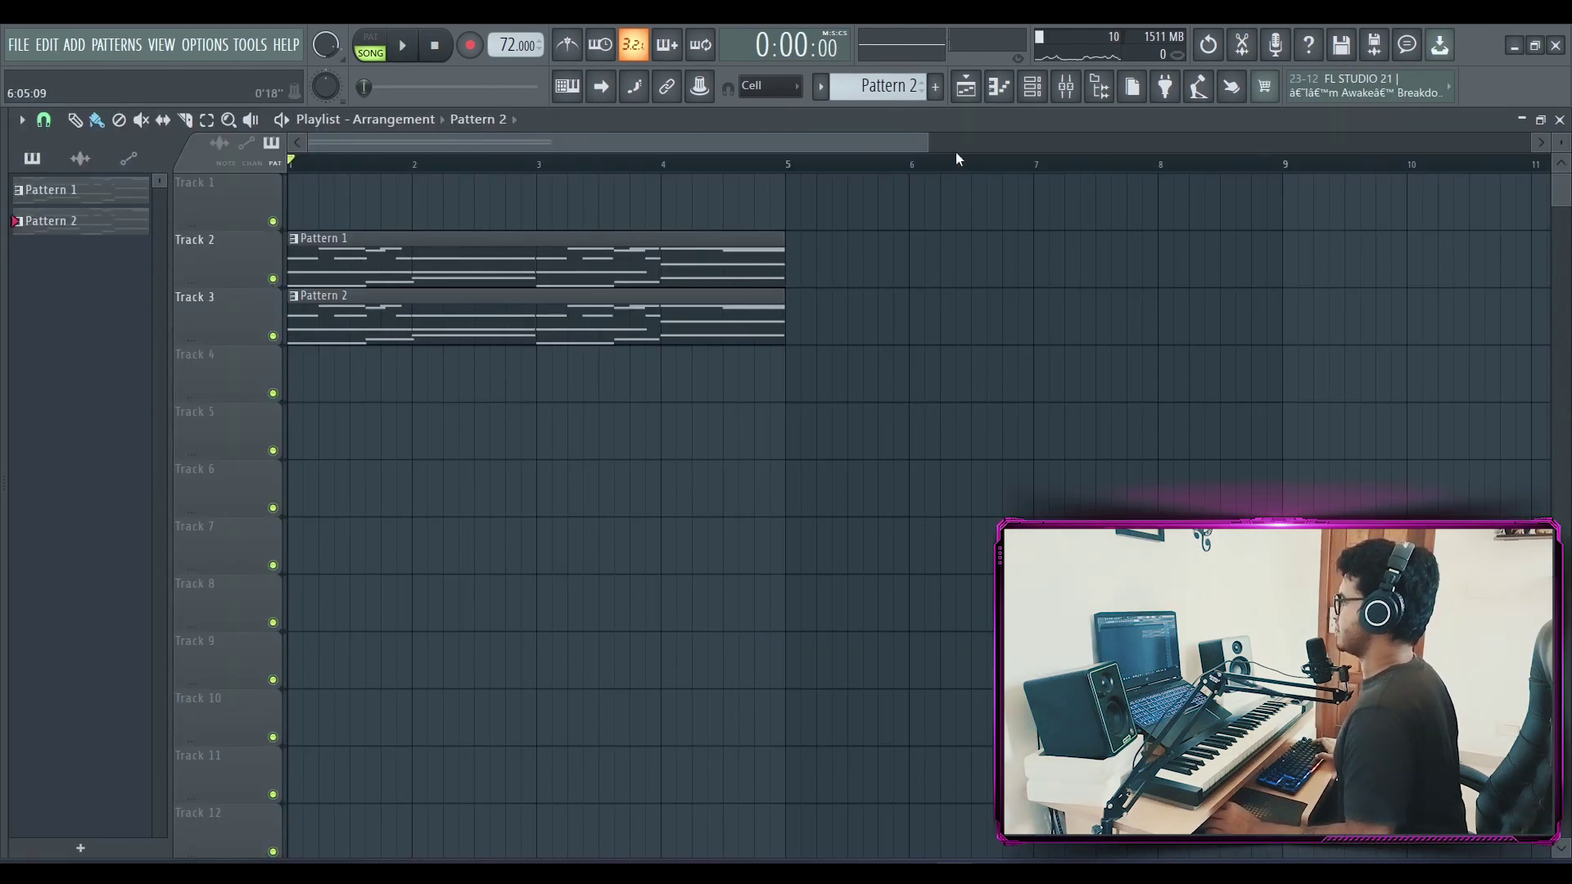
- Add Pigments #3 from the channel rack, open its preset categories, and roll a random number (11)
scroll(958, 160, "up", 1)
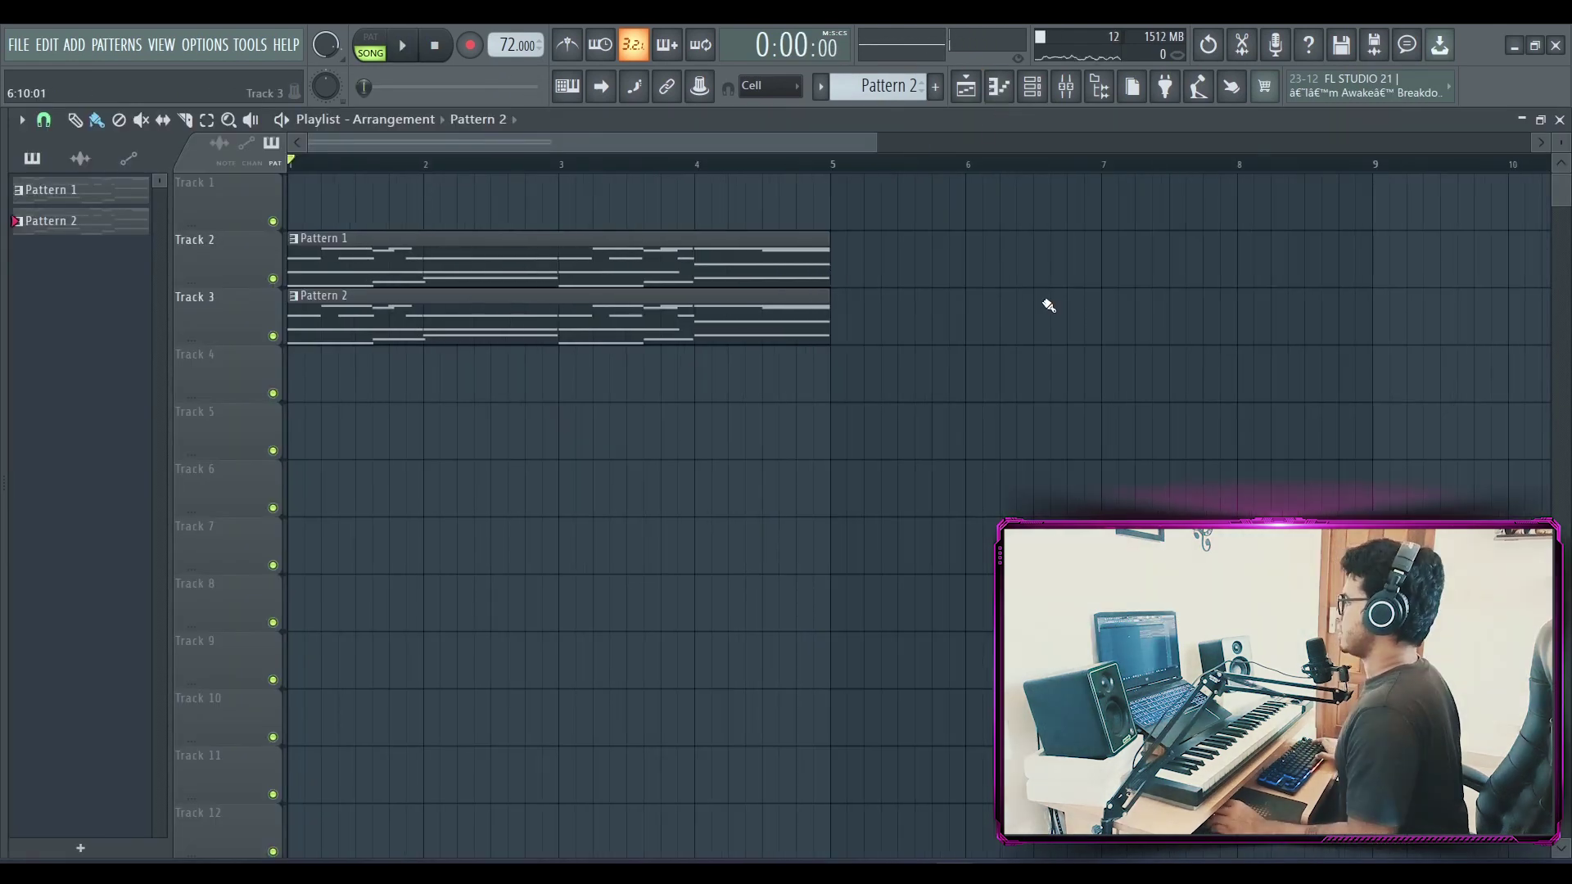
left_click(1032, 86)
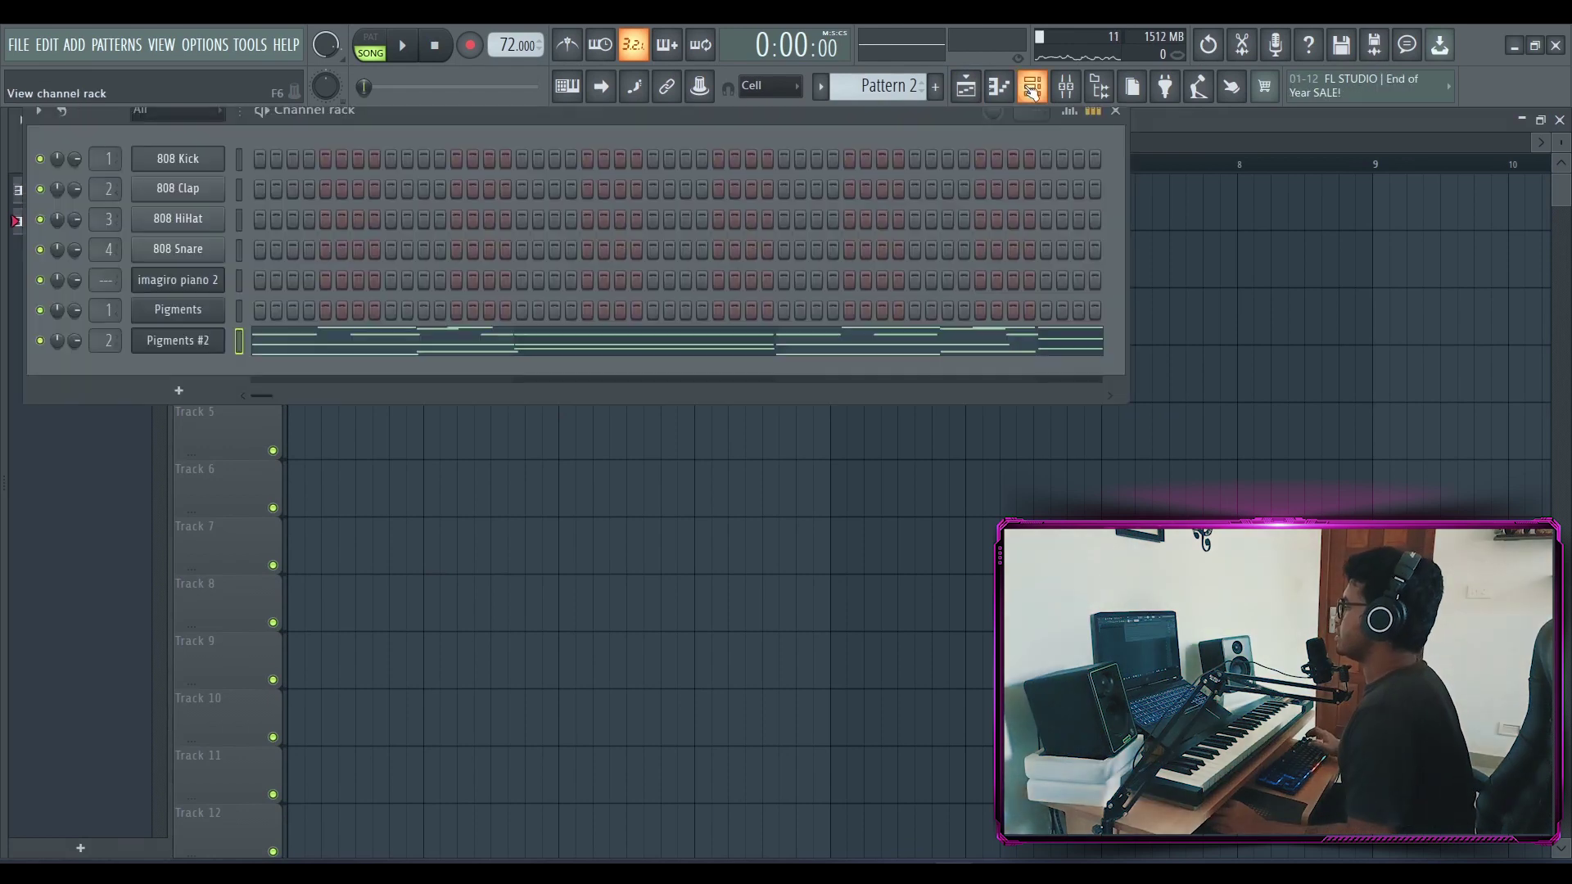
left_click(193, 390)
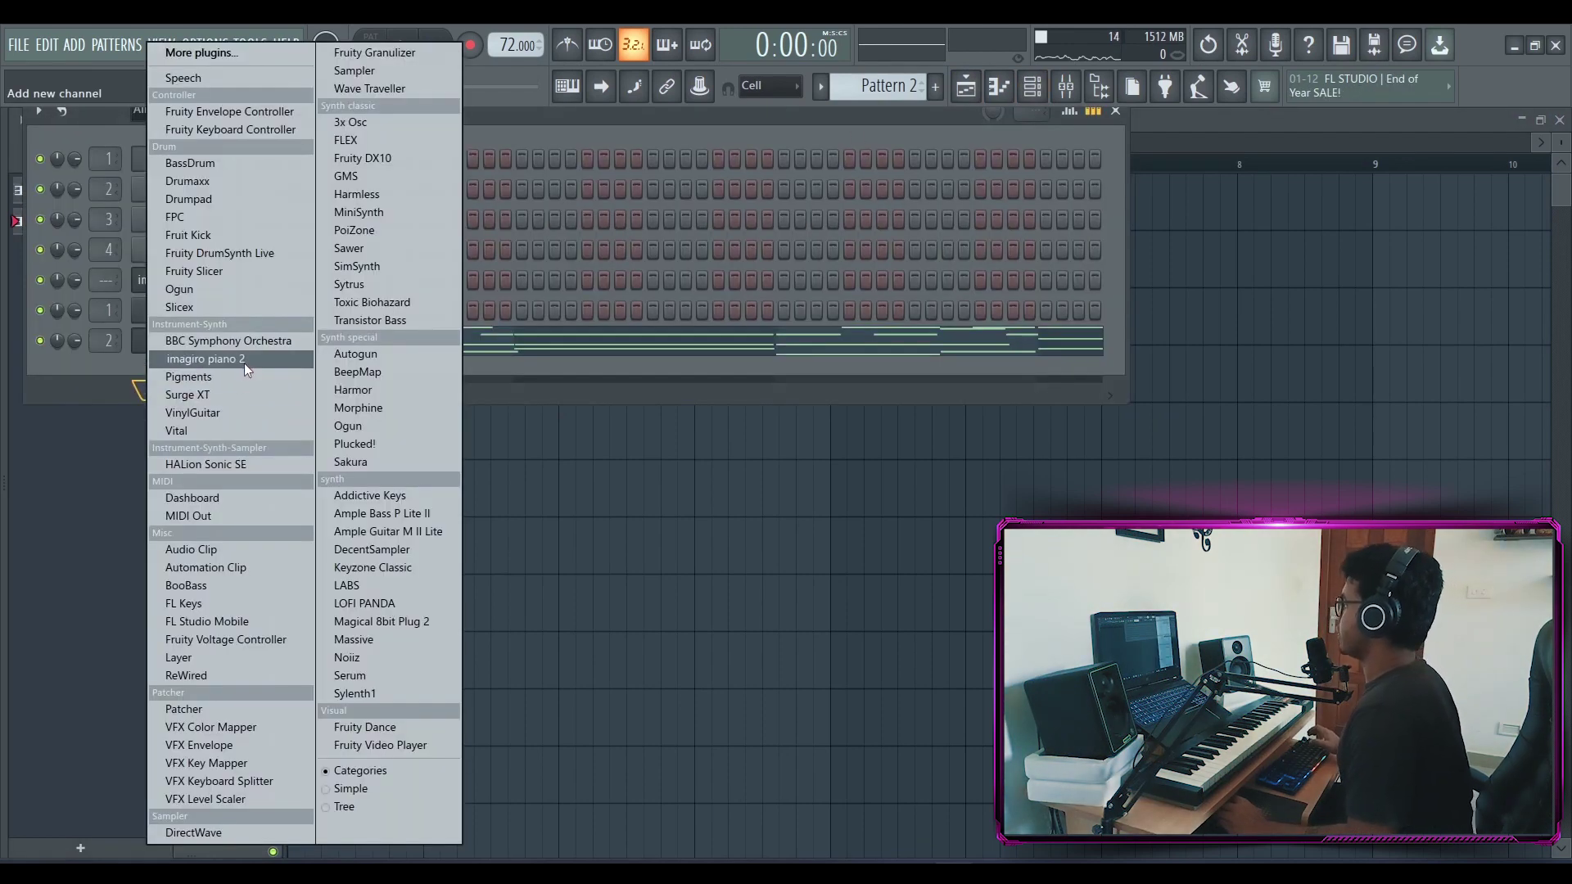
left_click(244, 362)
left_click(779, 194)
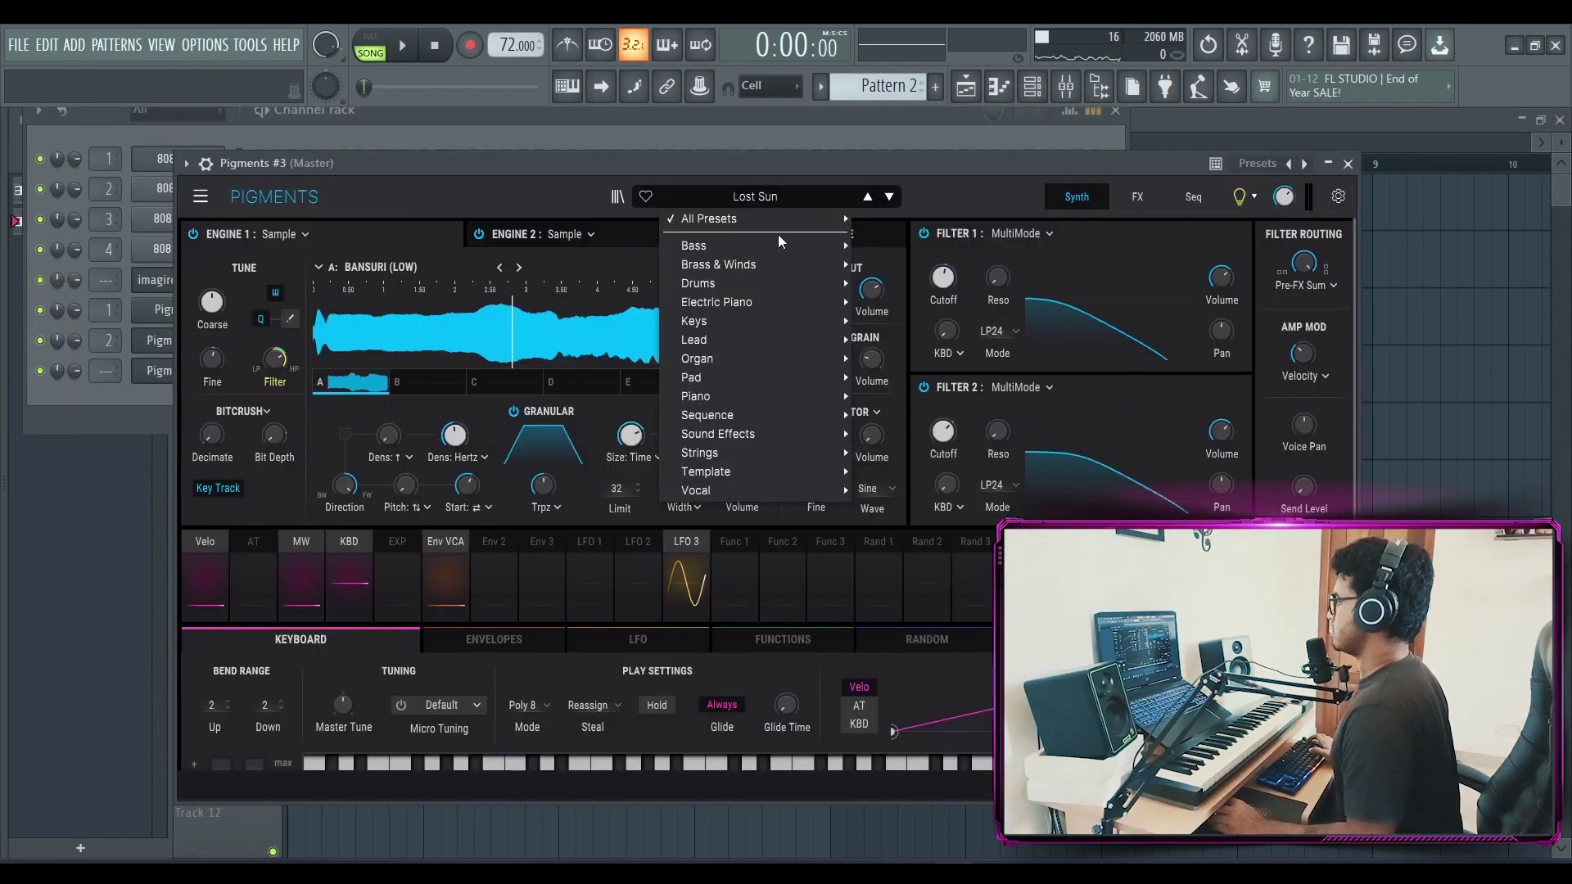
mouse_move(778, 244)
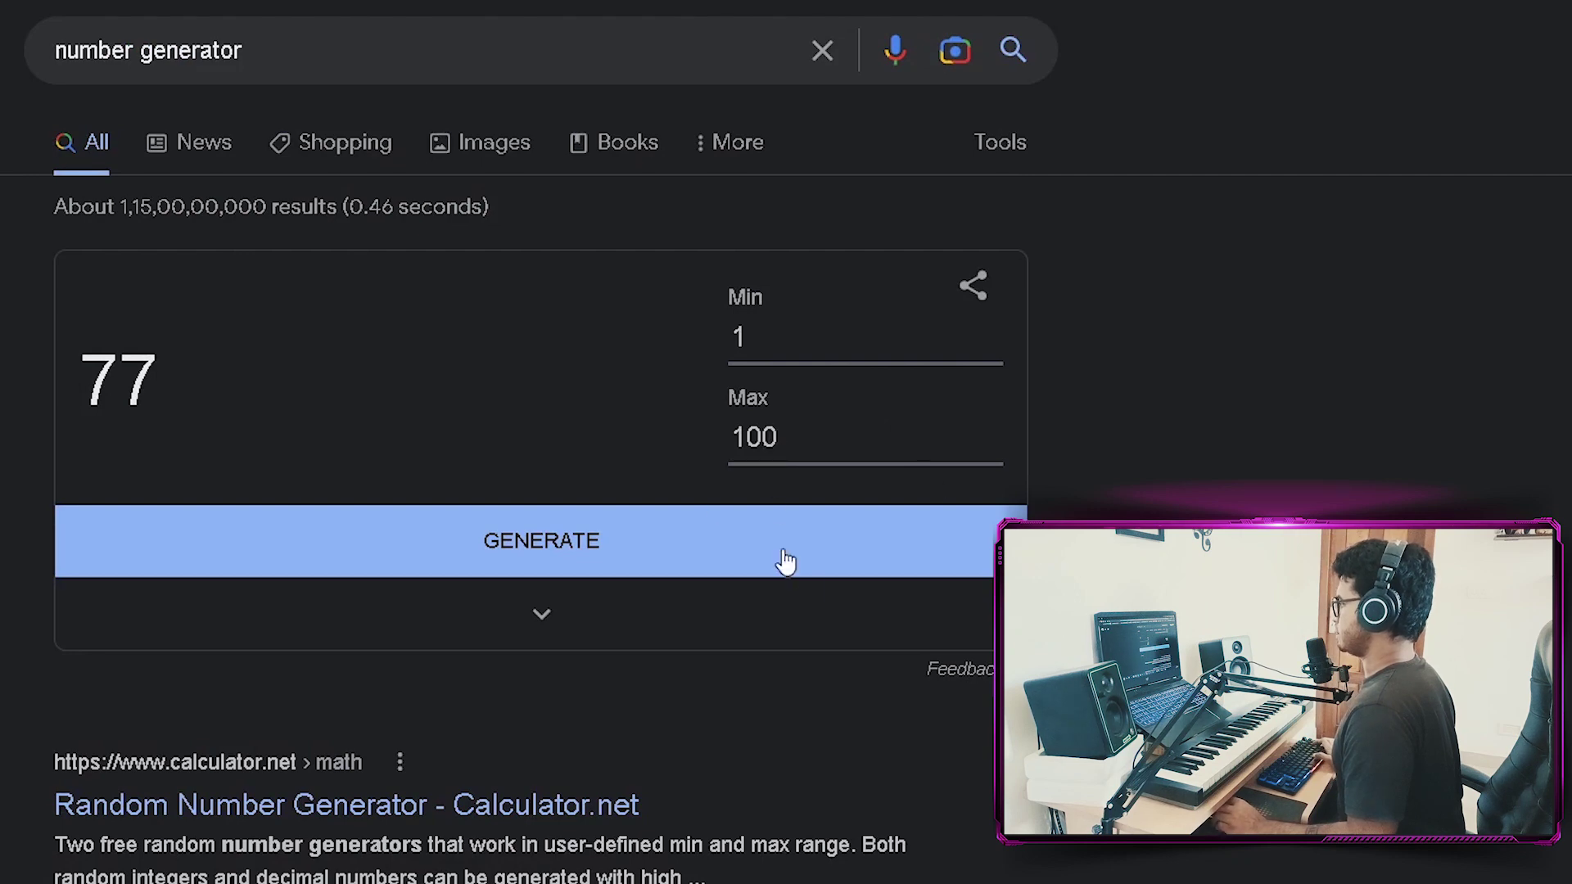
left_click(549, 542)
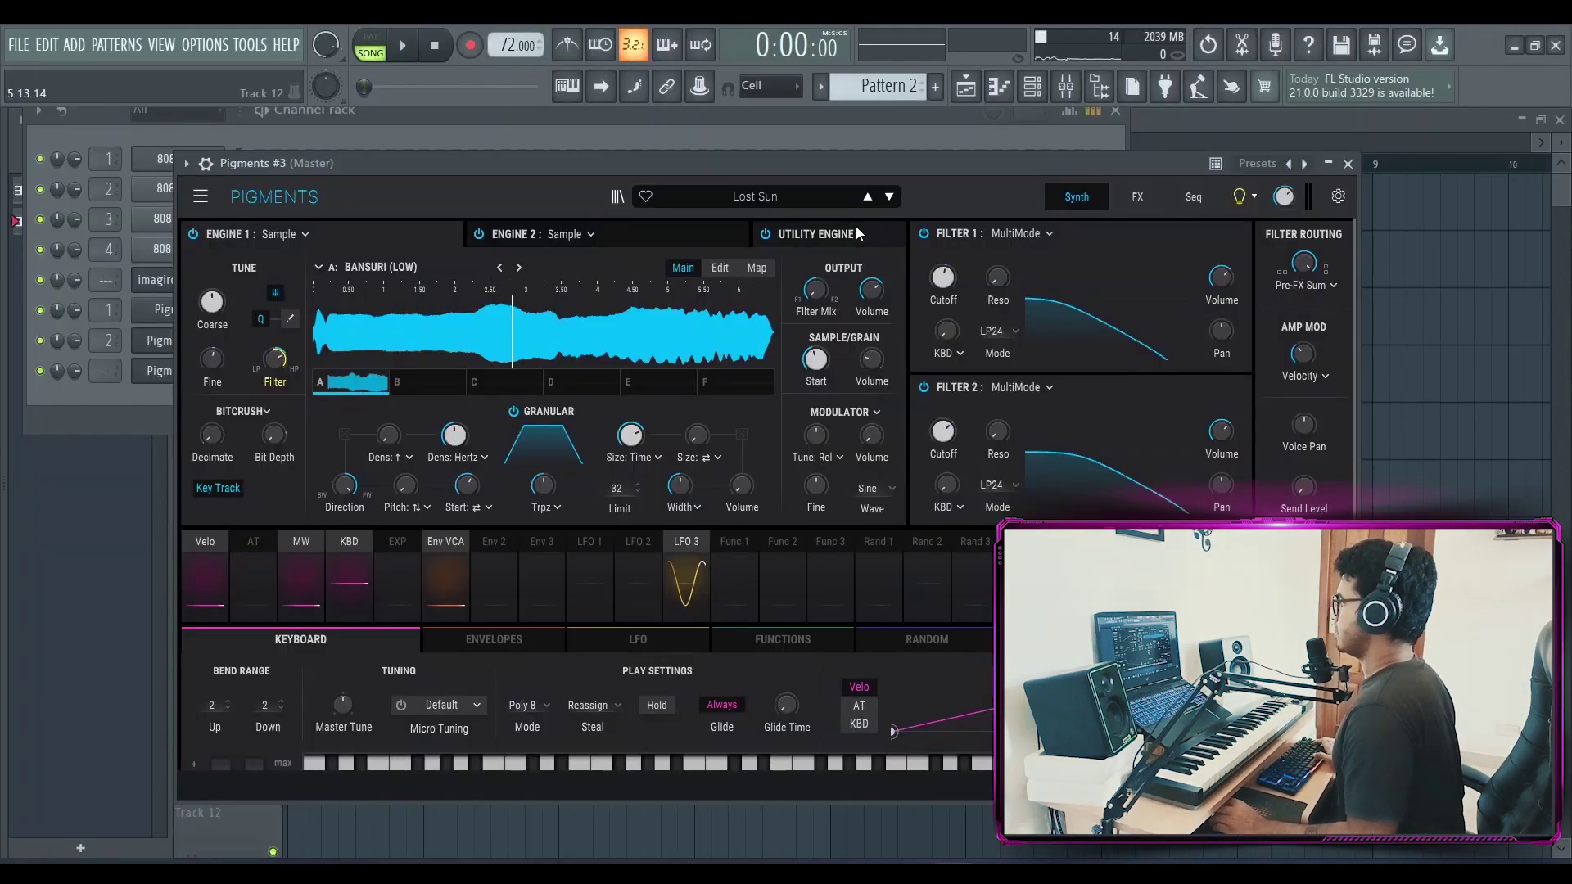
- Load the Artefax preset from the Bass category into Pigments #3
left_click(804, 195)
mouse_move(691, 252)
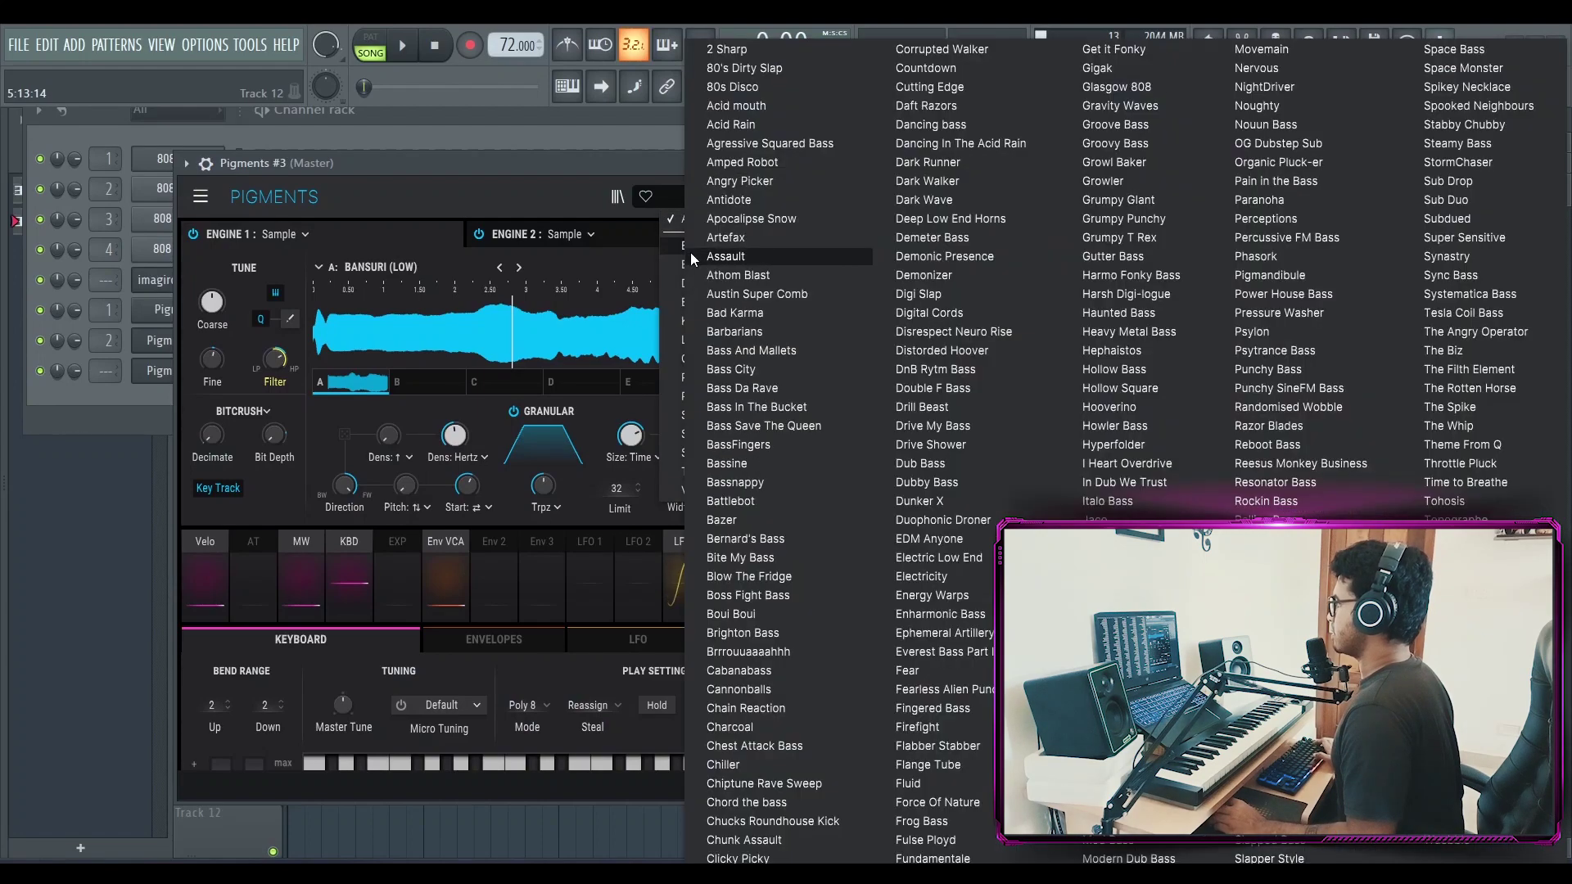
left_click(737, 239)
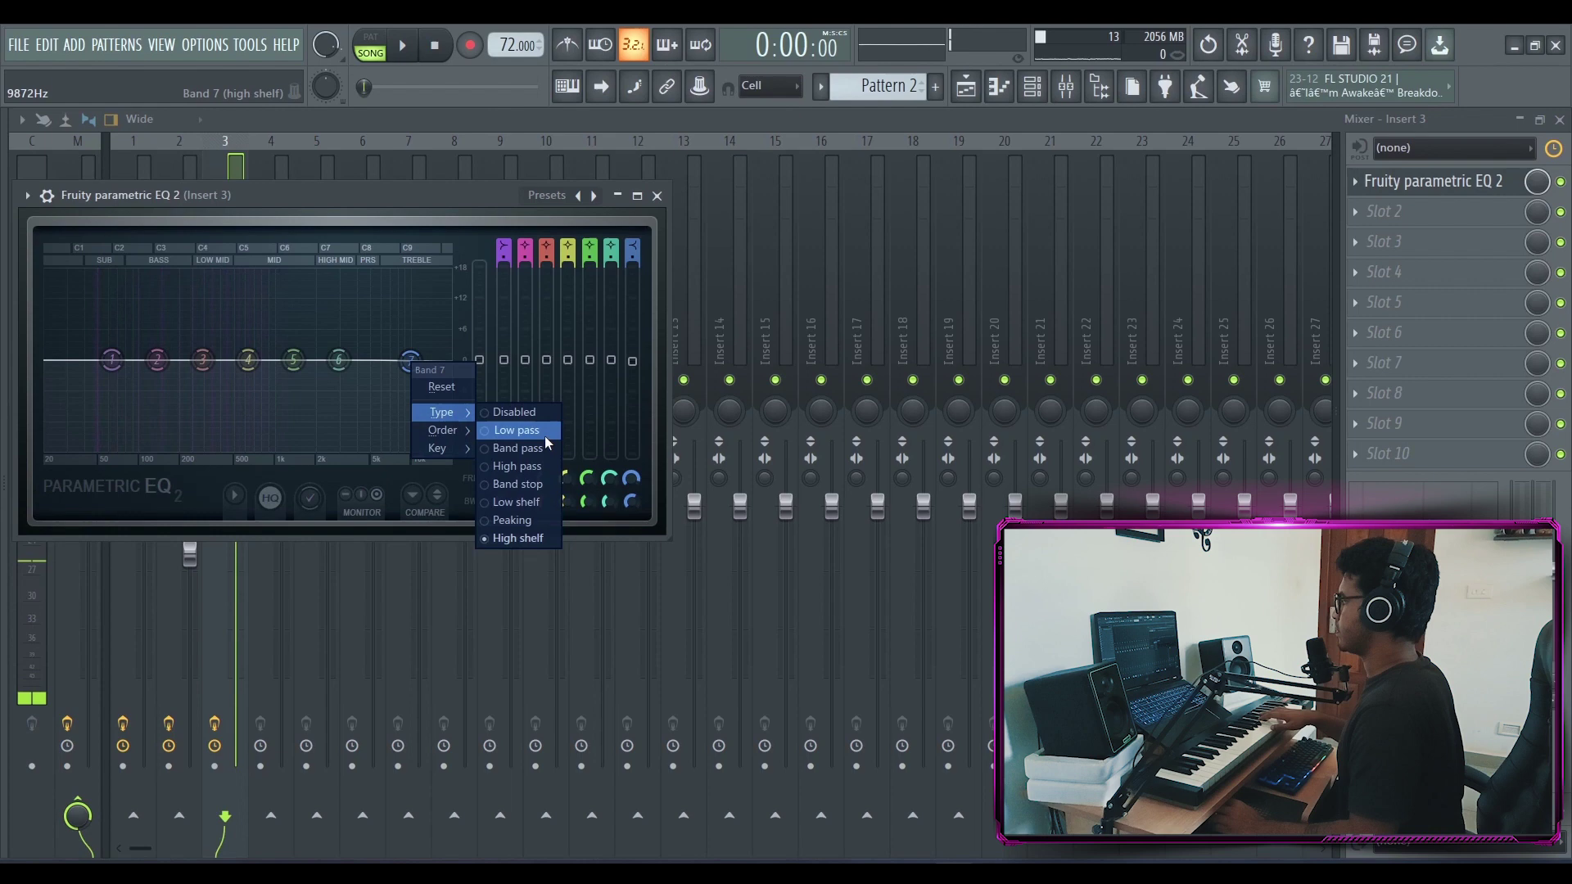
- Turn EQ band 7 into a low-pass at about 342 Hz and add Fruity Bass Boost in slot 2
left_click(544, 434)
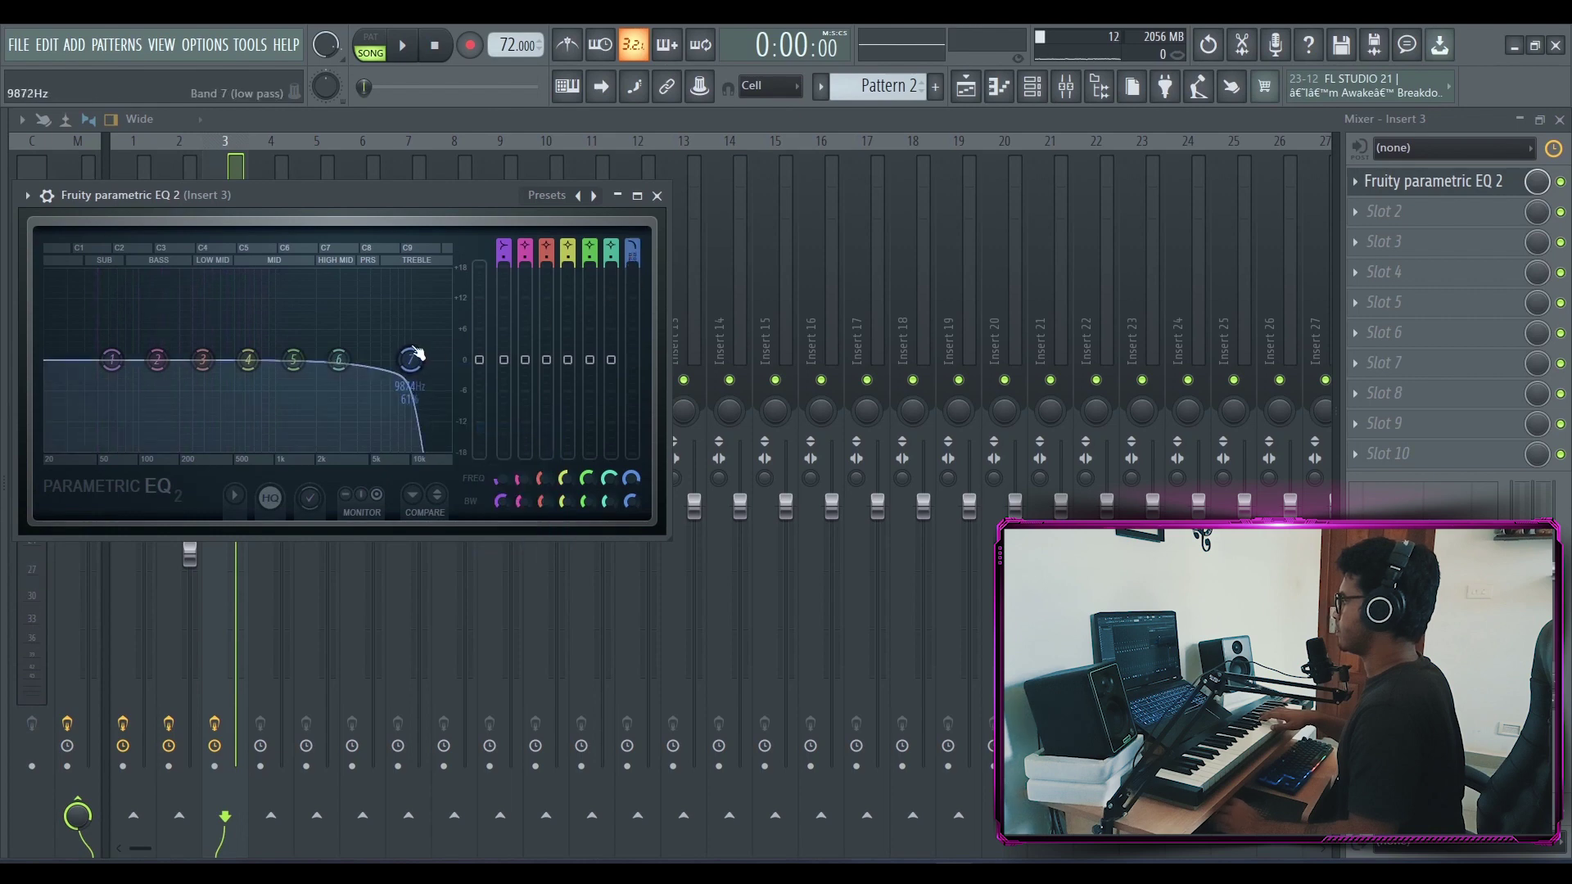
left_click_drag(410, 360, 212, 359)
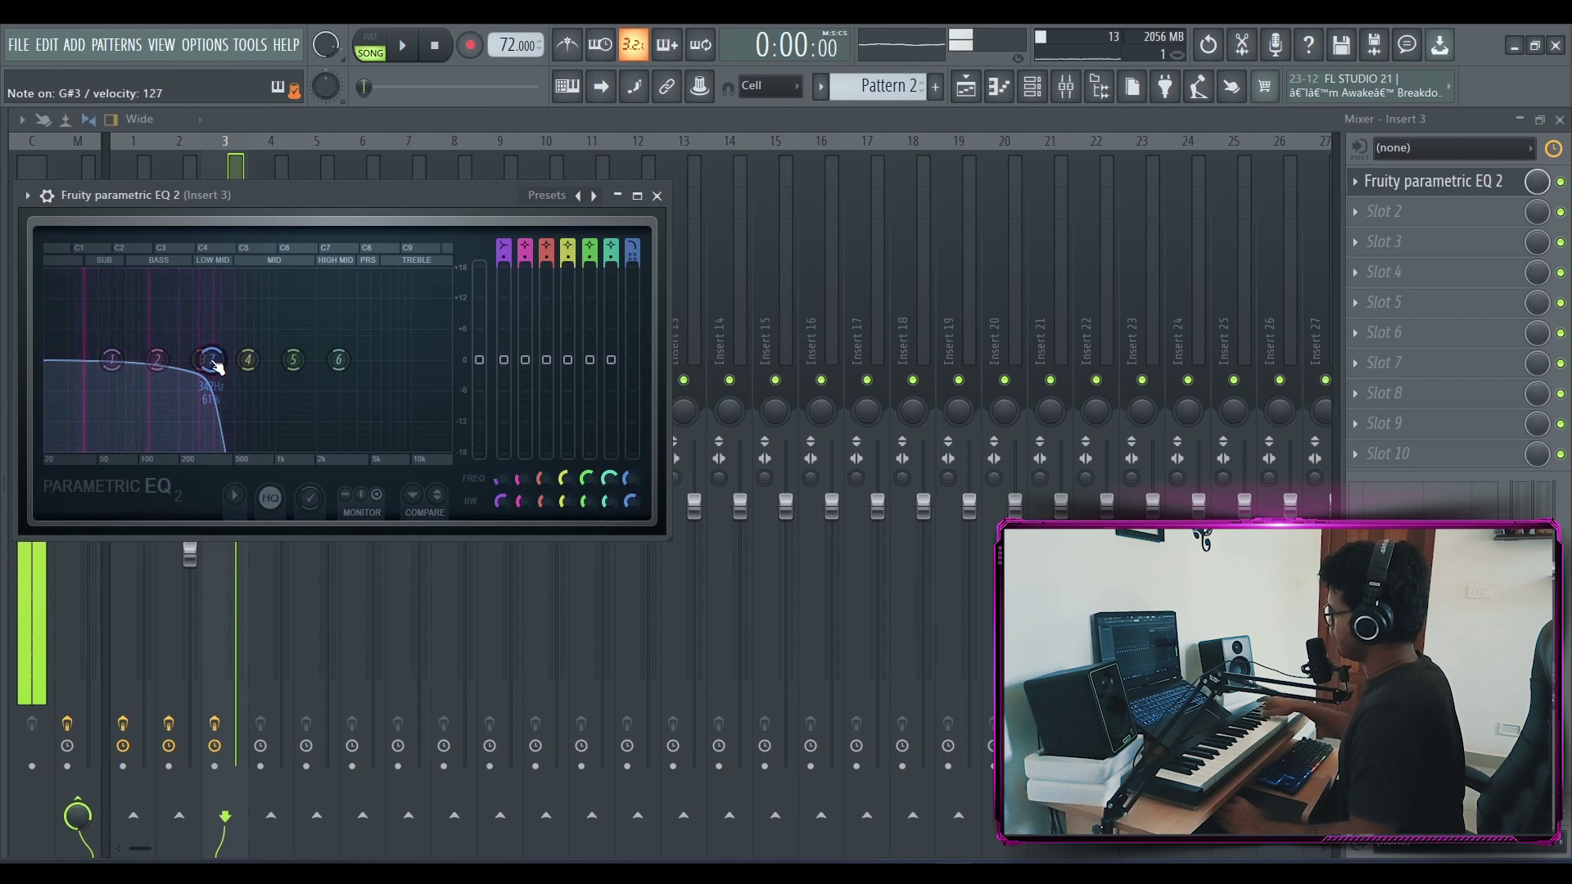
left_click(1383, 211)
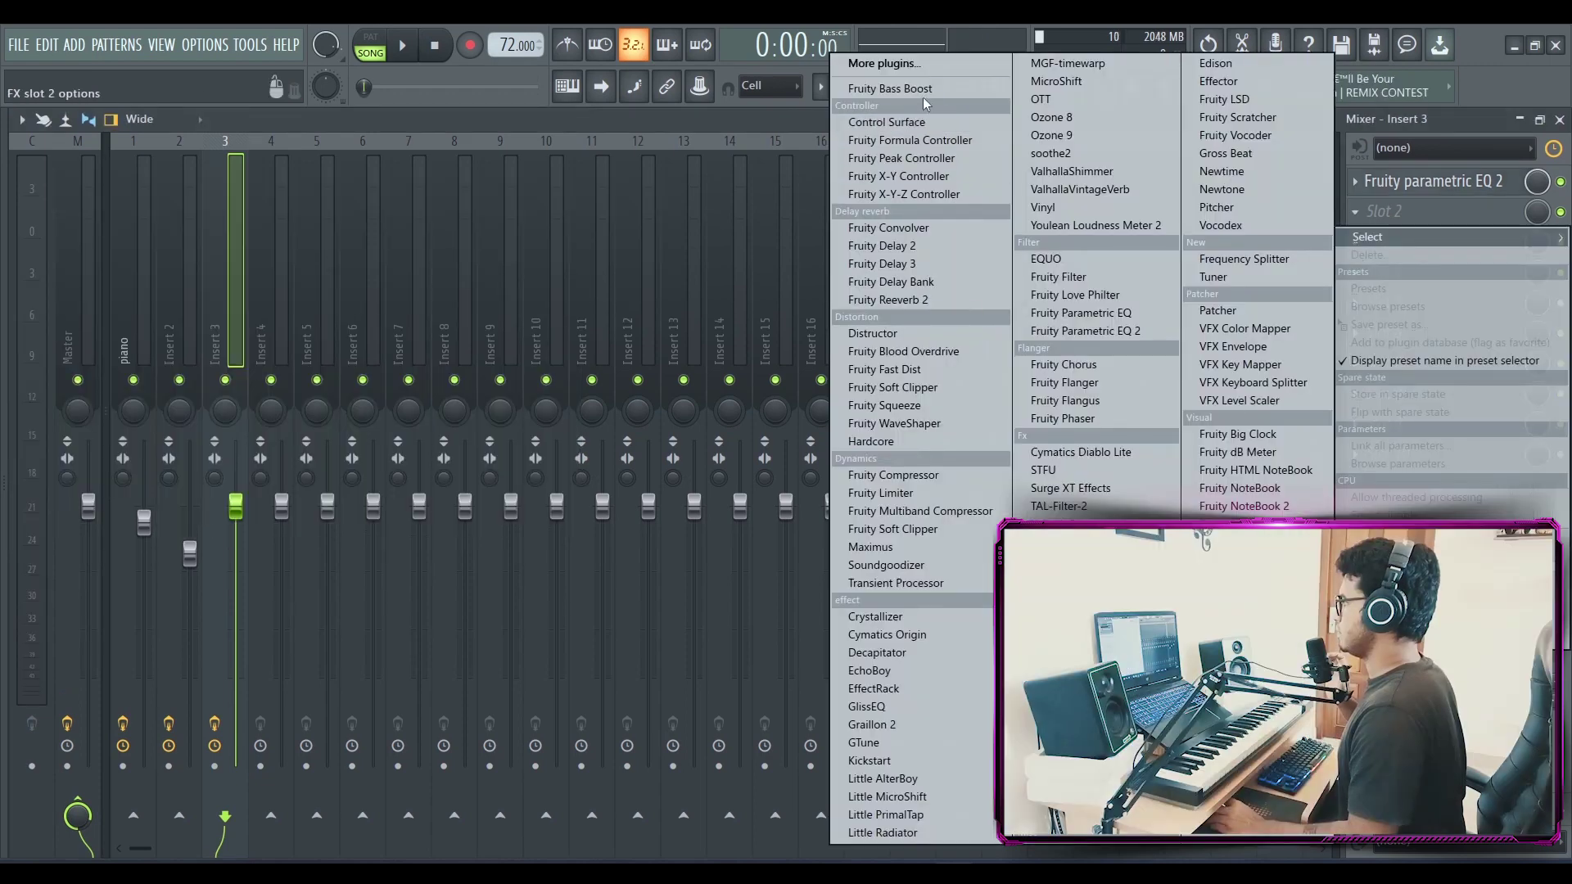
left_click(919, 88)
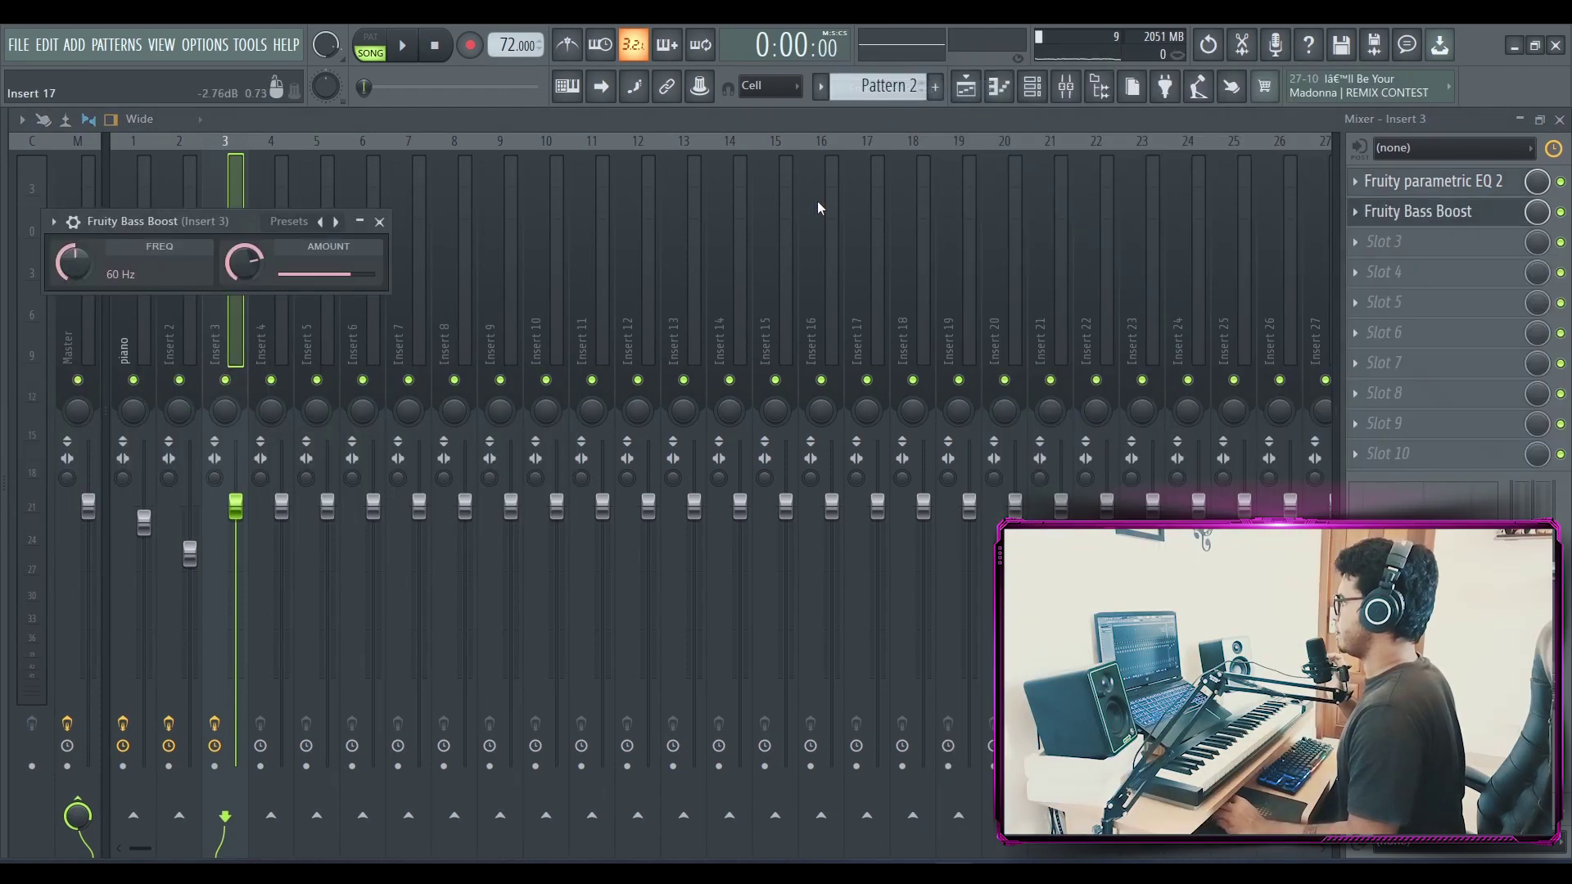
left_click_drag(238, 218, 764, 208)
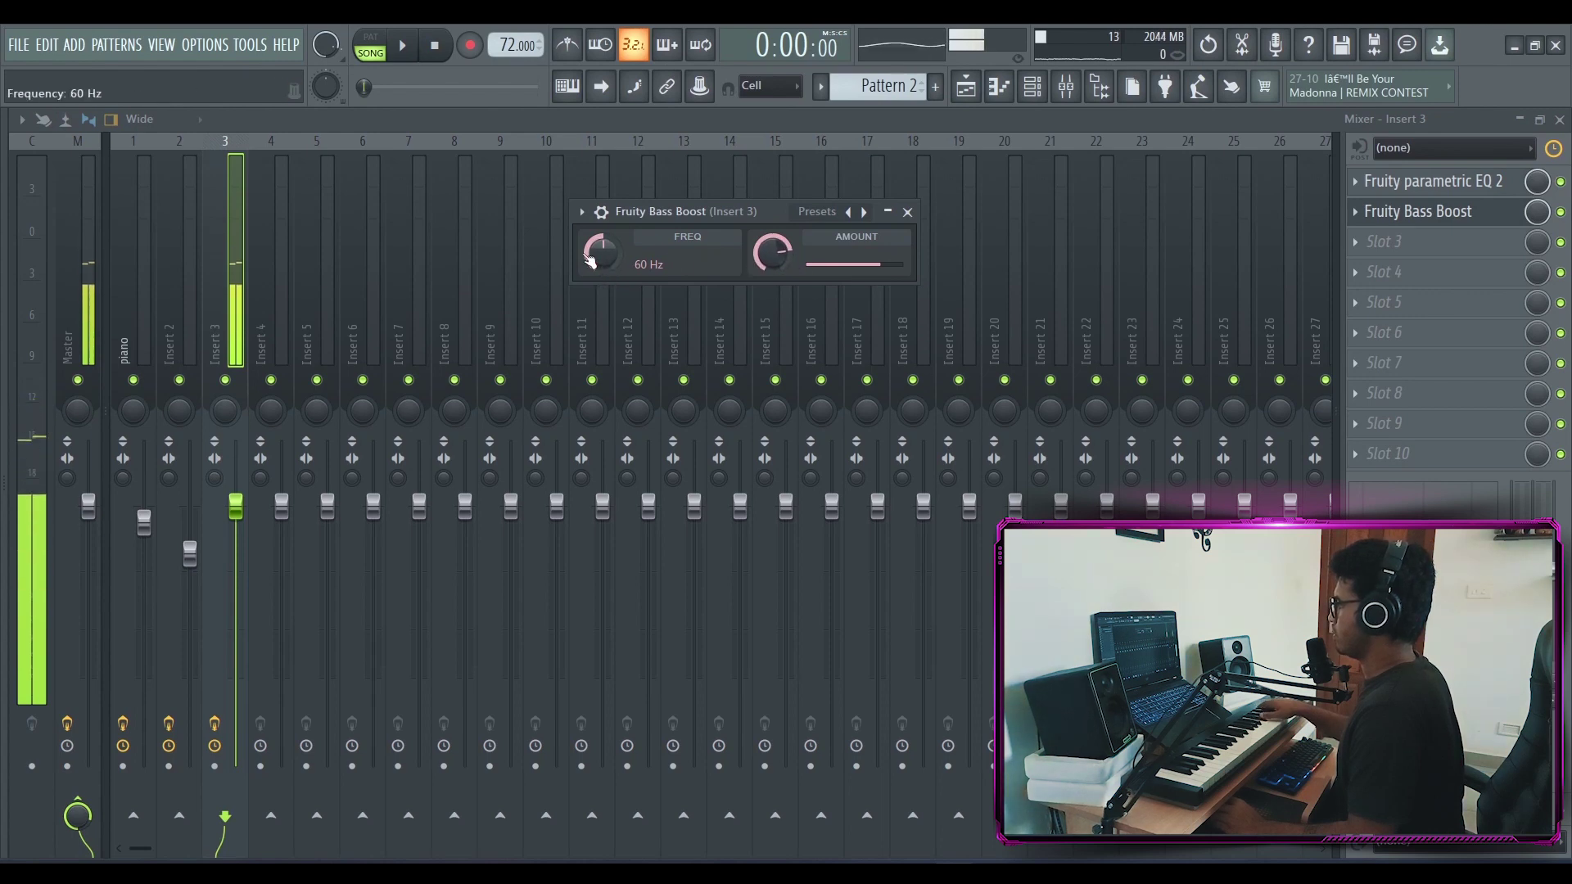
- Copy the lower chord notes (D#4, C4, A#3, G#3) into Pattern 3 on Pigments #3
key("F7")
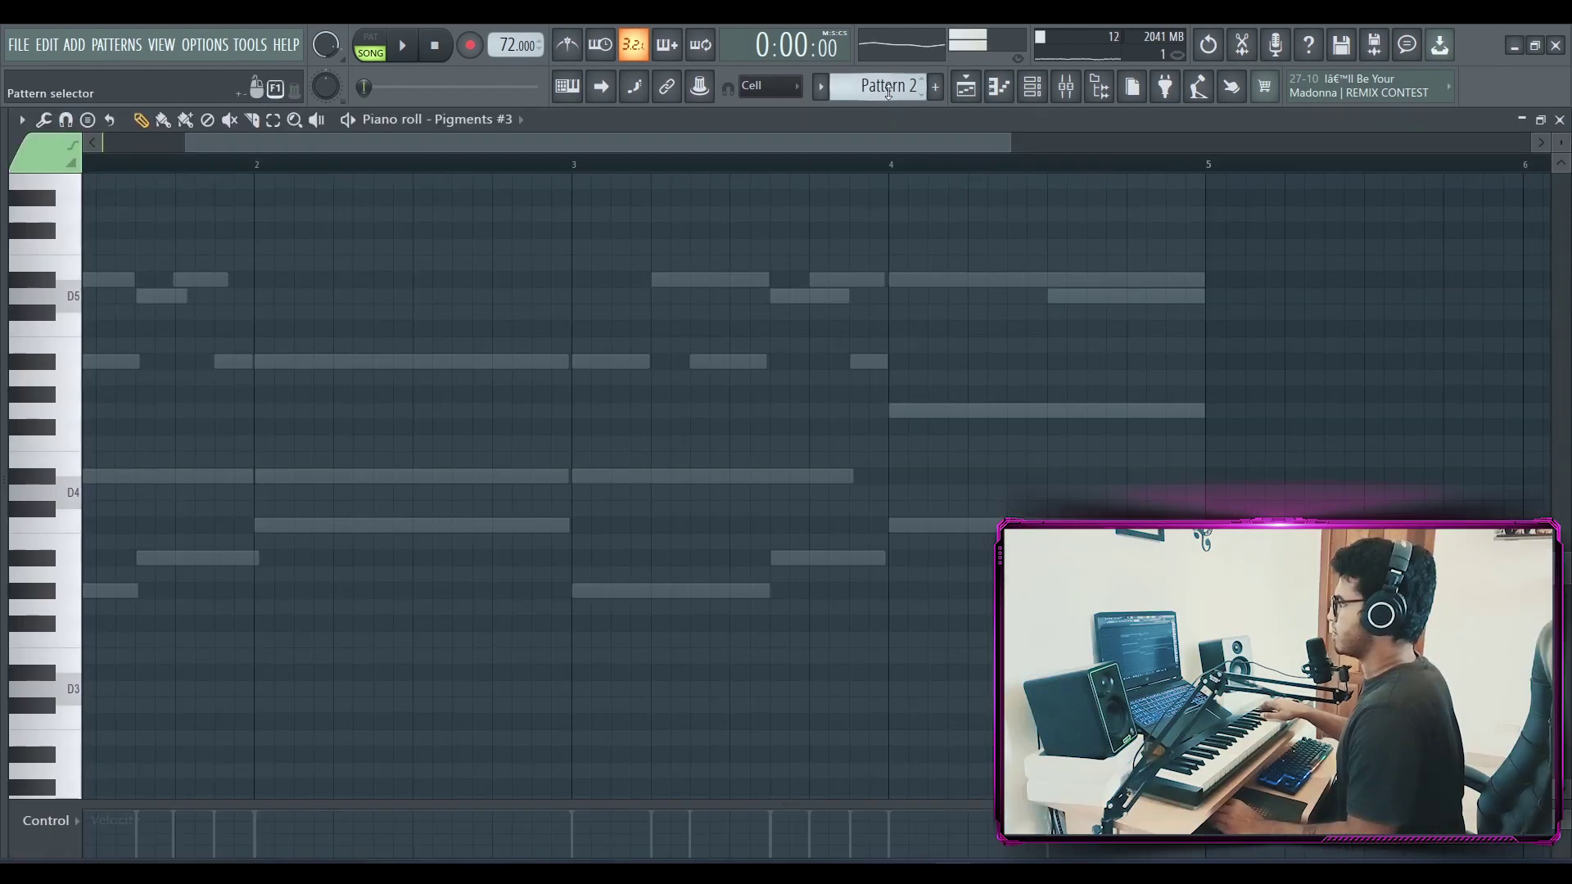
scroll(888, 91, "up", 1)
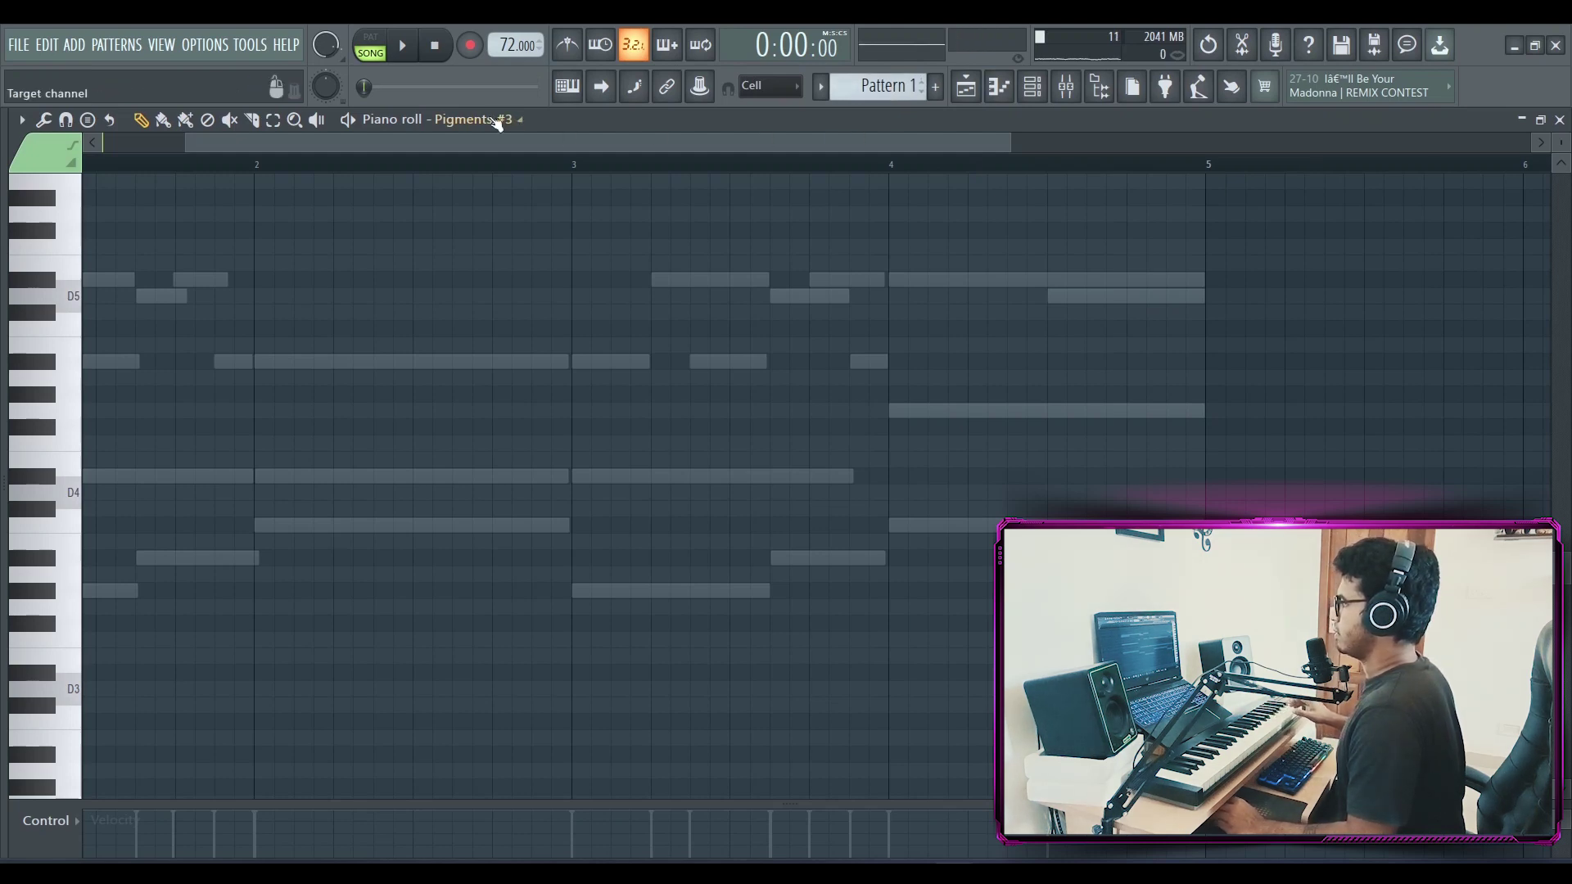
scroll(497, 123, "up", 1)
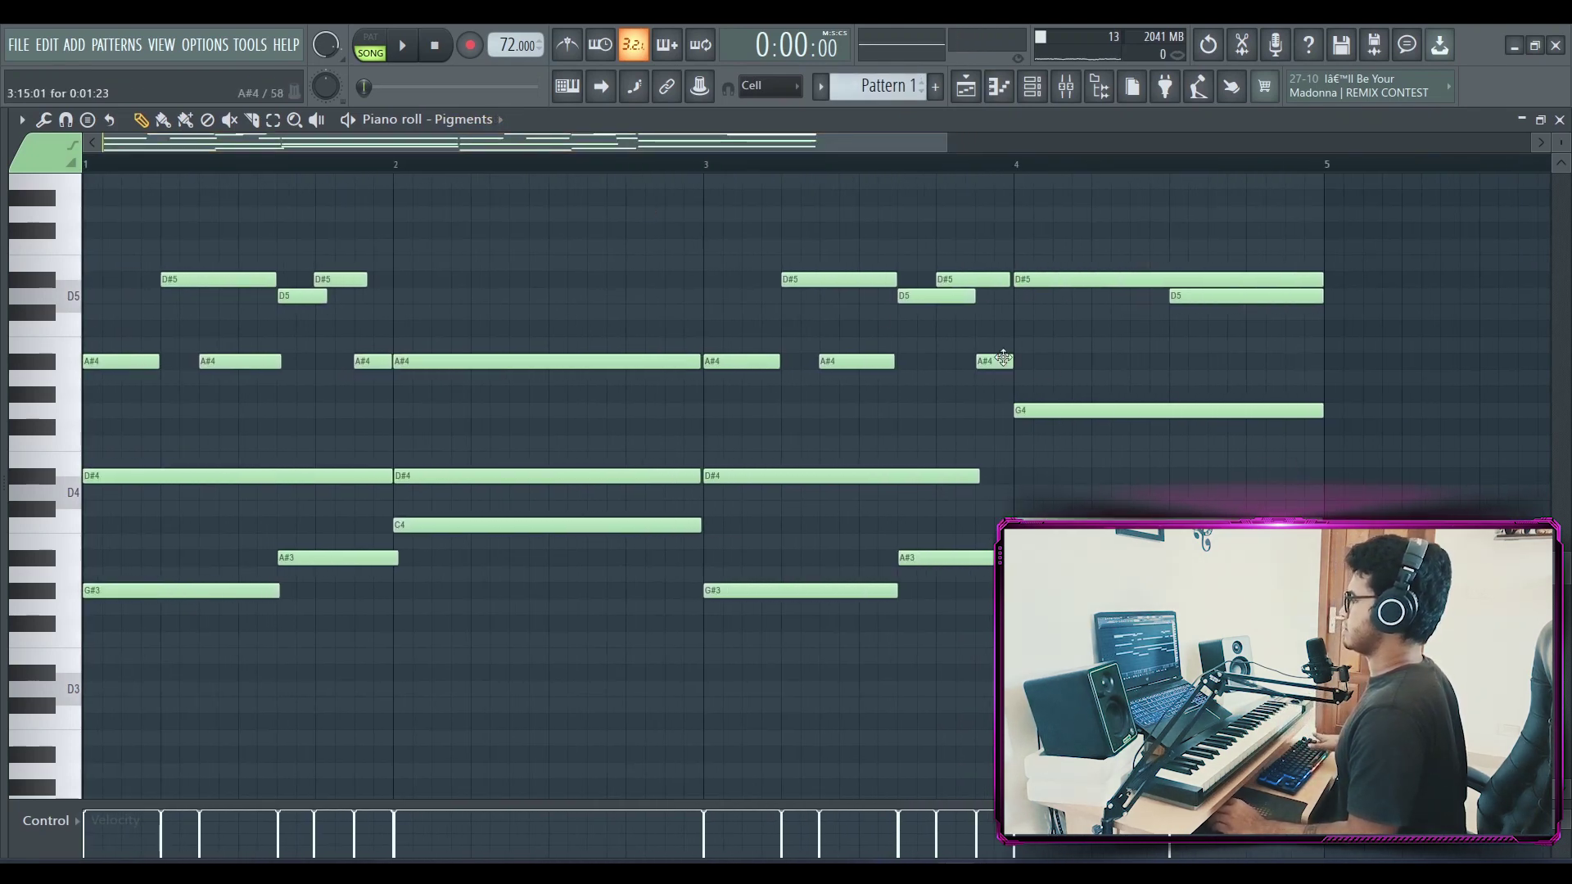
left_click_drag(1432, 450, 47, 641)
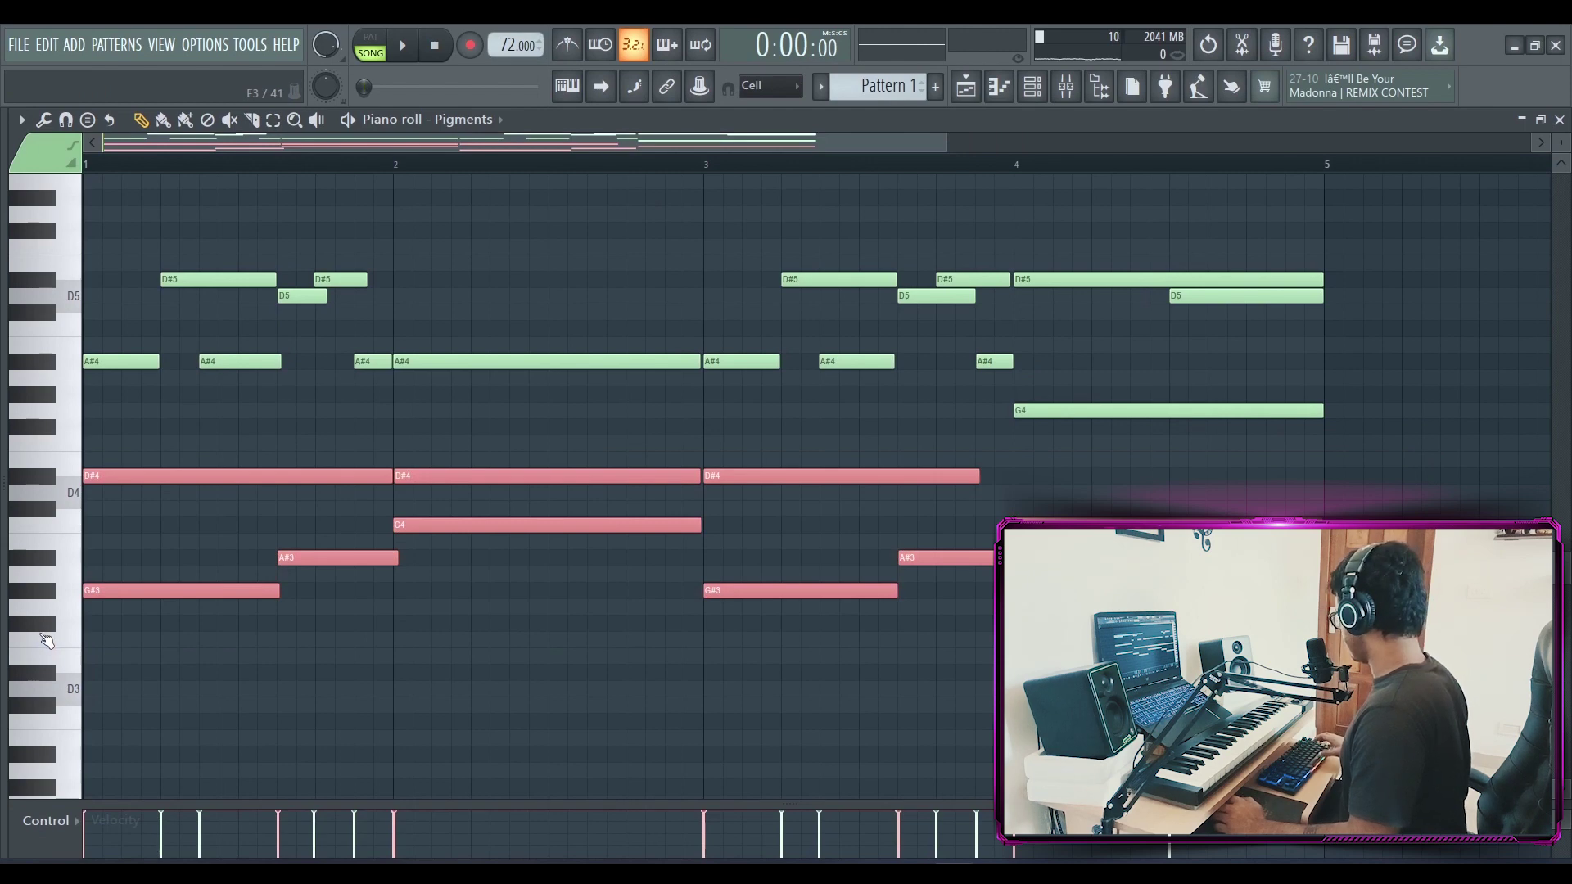
scroll(855, 100, "down", 2)
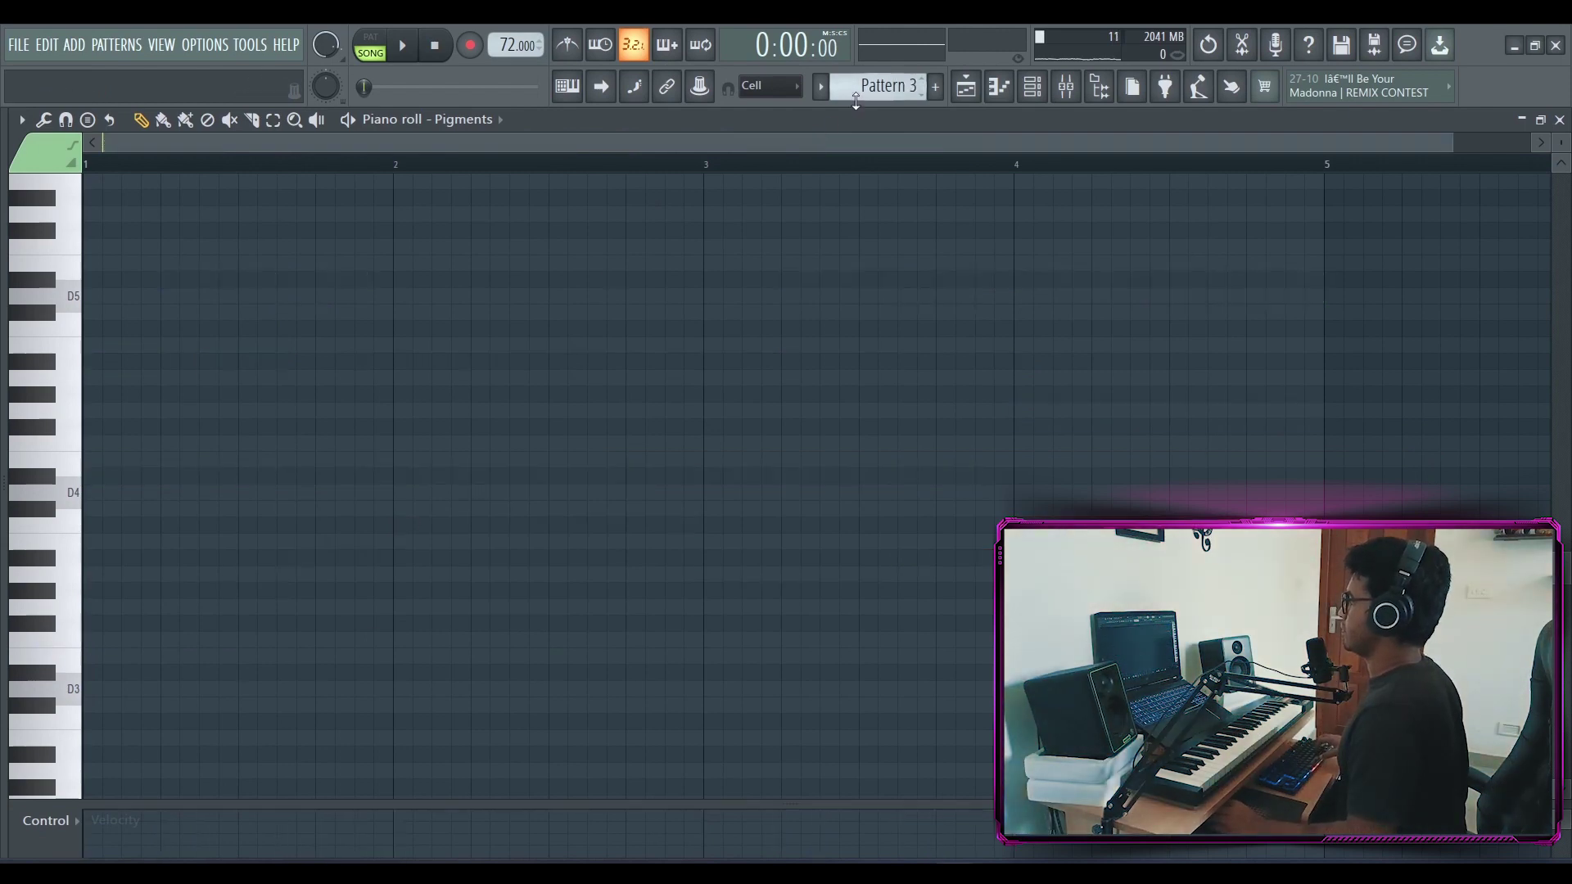
left_click(475, 119)
left_click(503, 292)
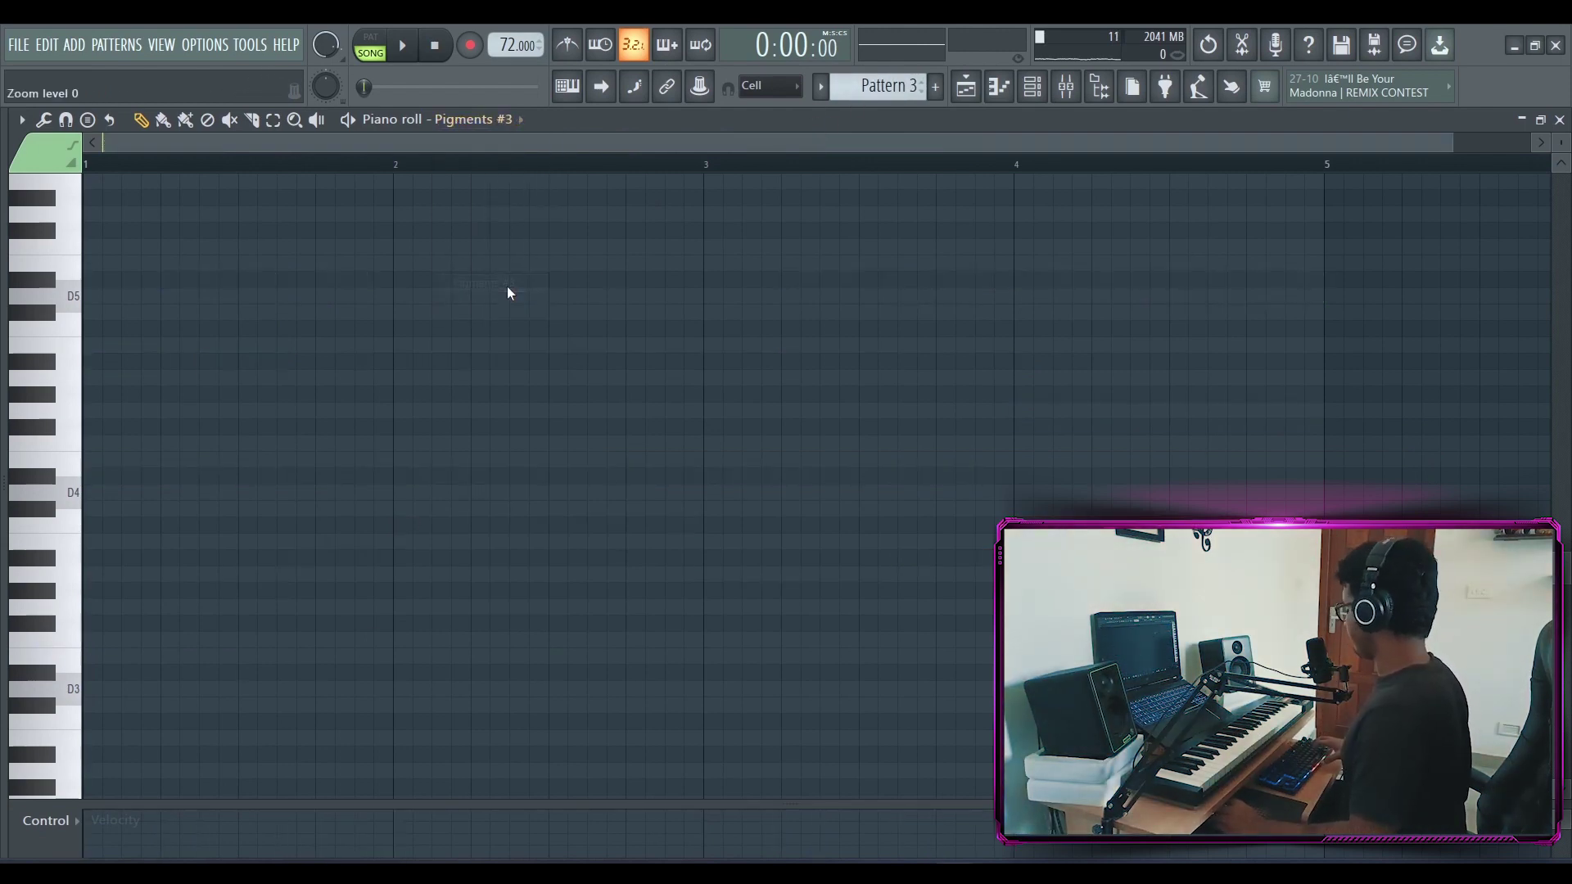
key("ctrl+v")
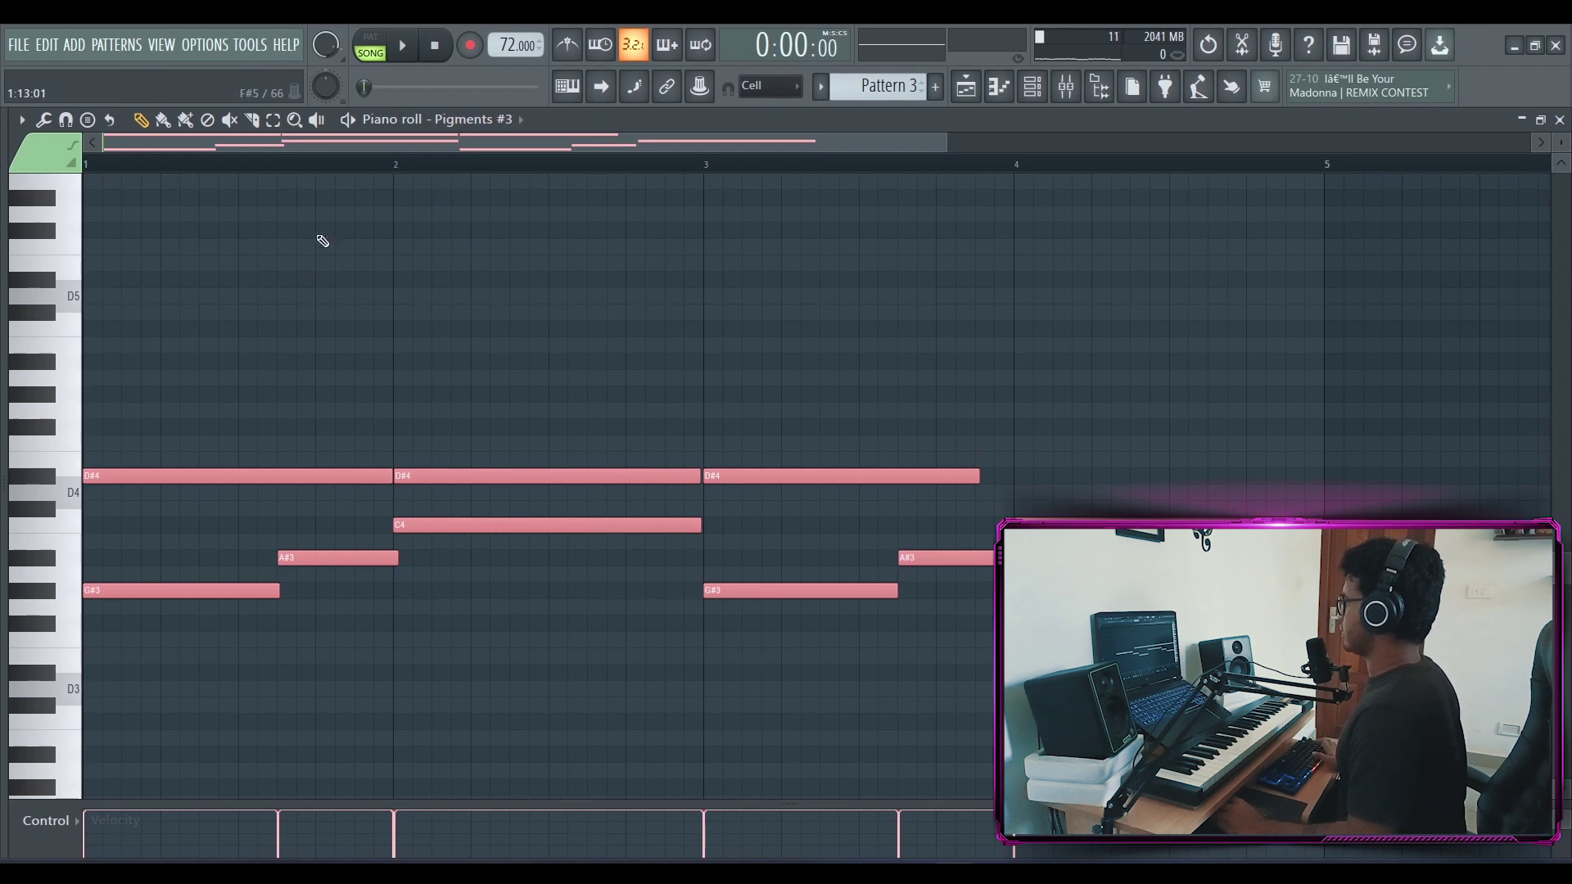
- Delete the three D#4 notes, raise all notes an octave, and audition the pattern
key("ctrl+d")
right_click(296, 474)
right_click(507, 476)
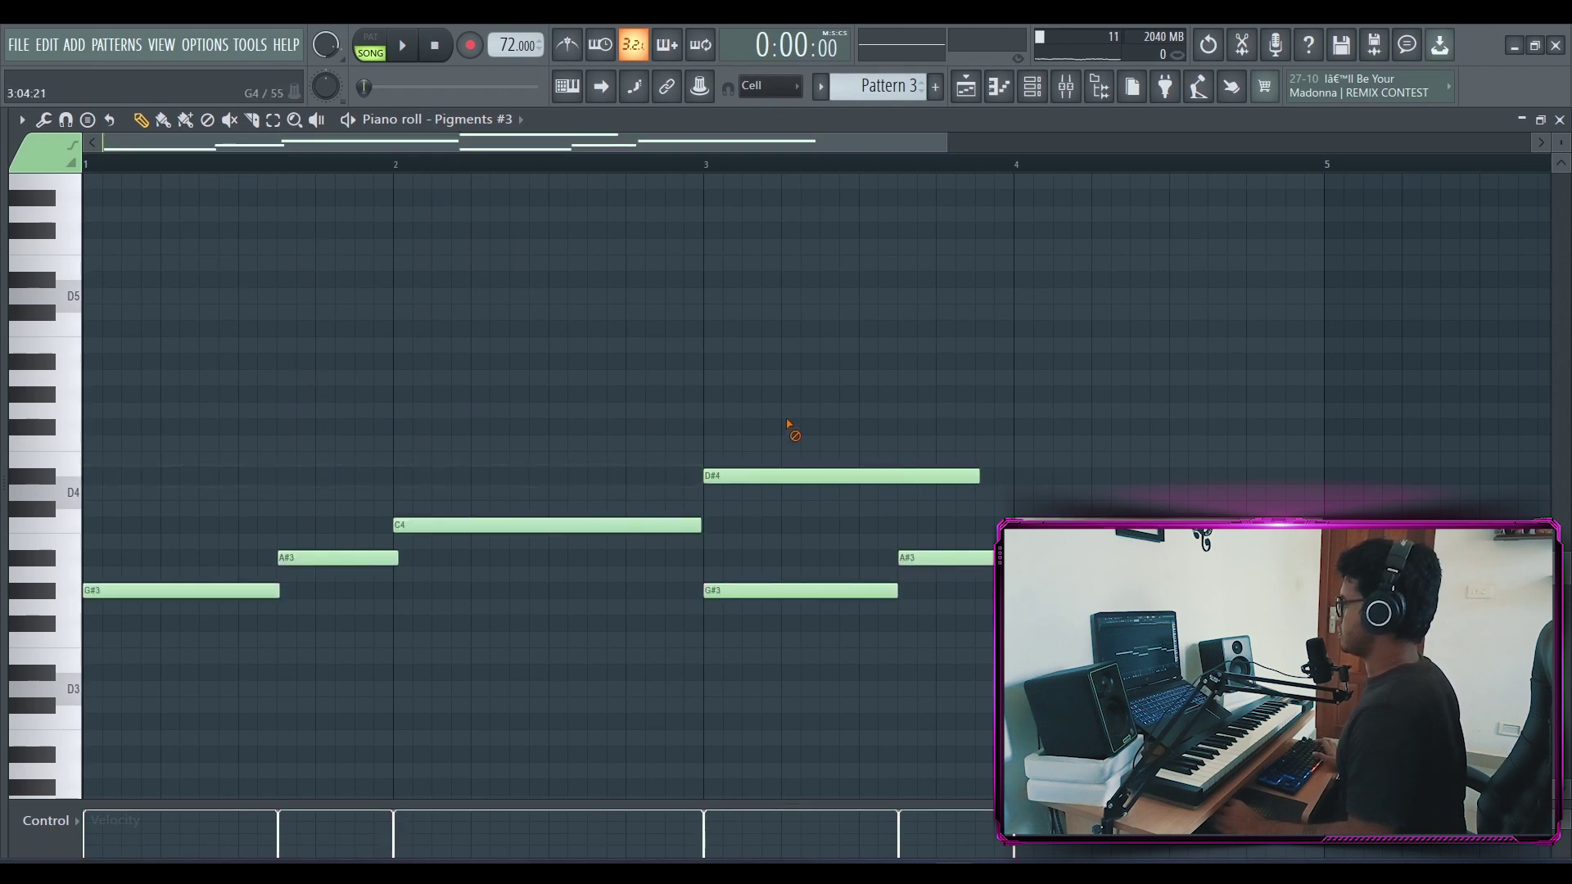
right_click(819, 475)
left_click_drag(1418, 421, 1188, 492)
key("ctrl+a")
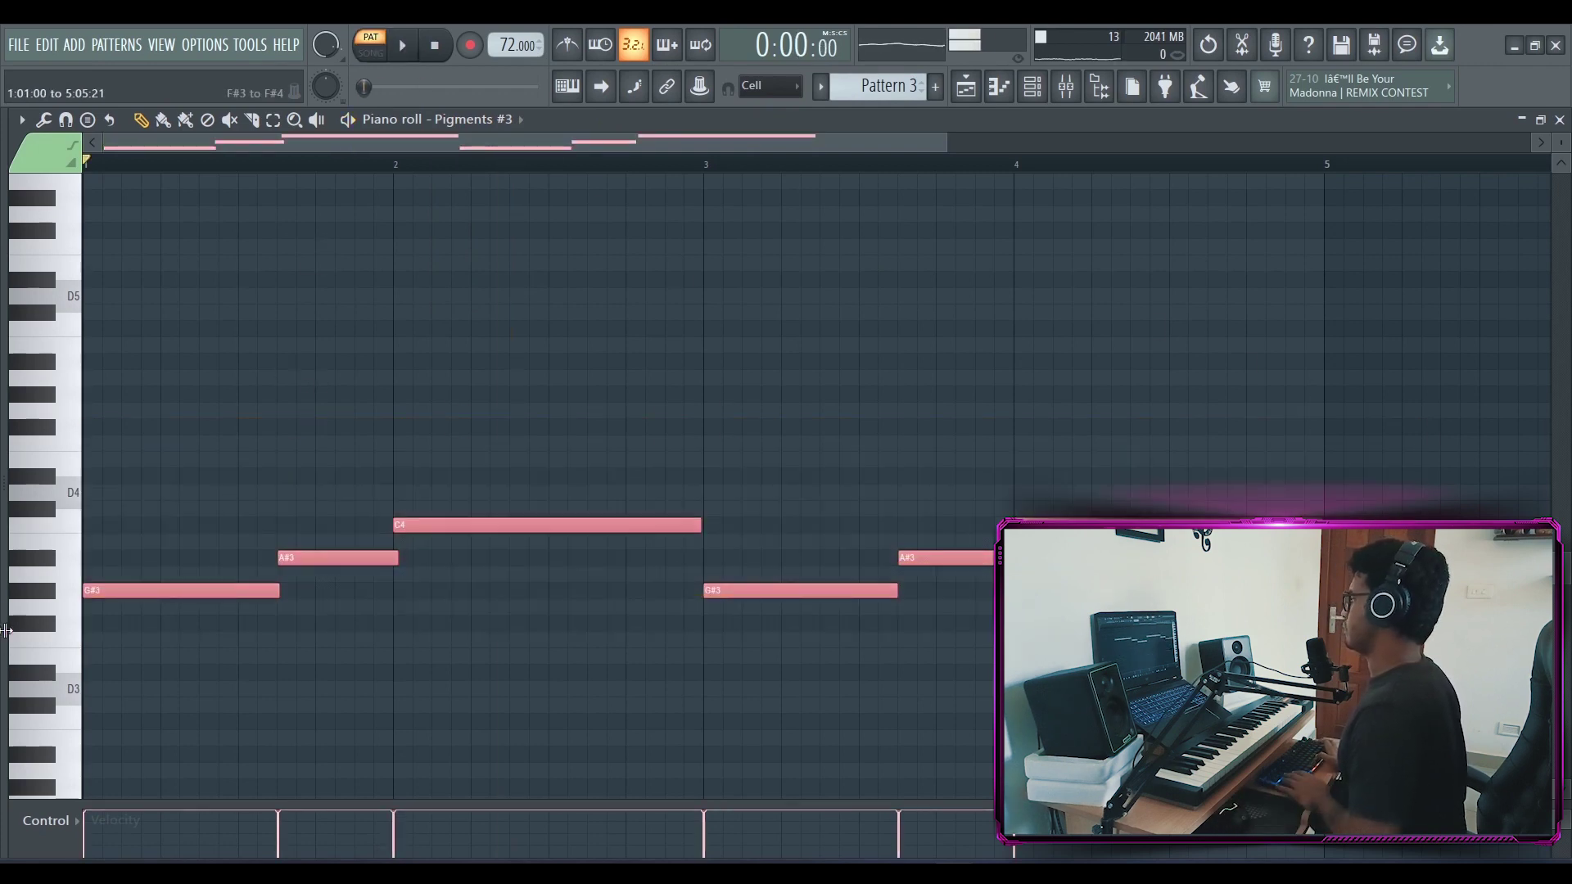
key("ctrl+Up")
key("space")
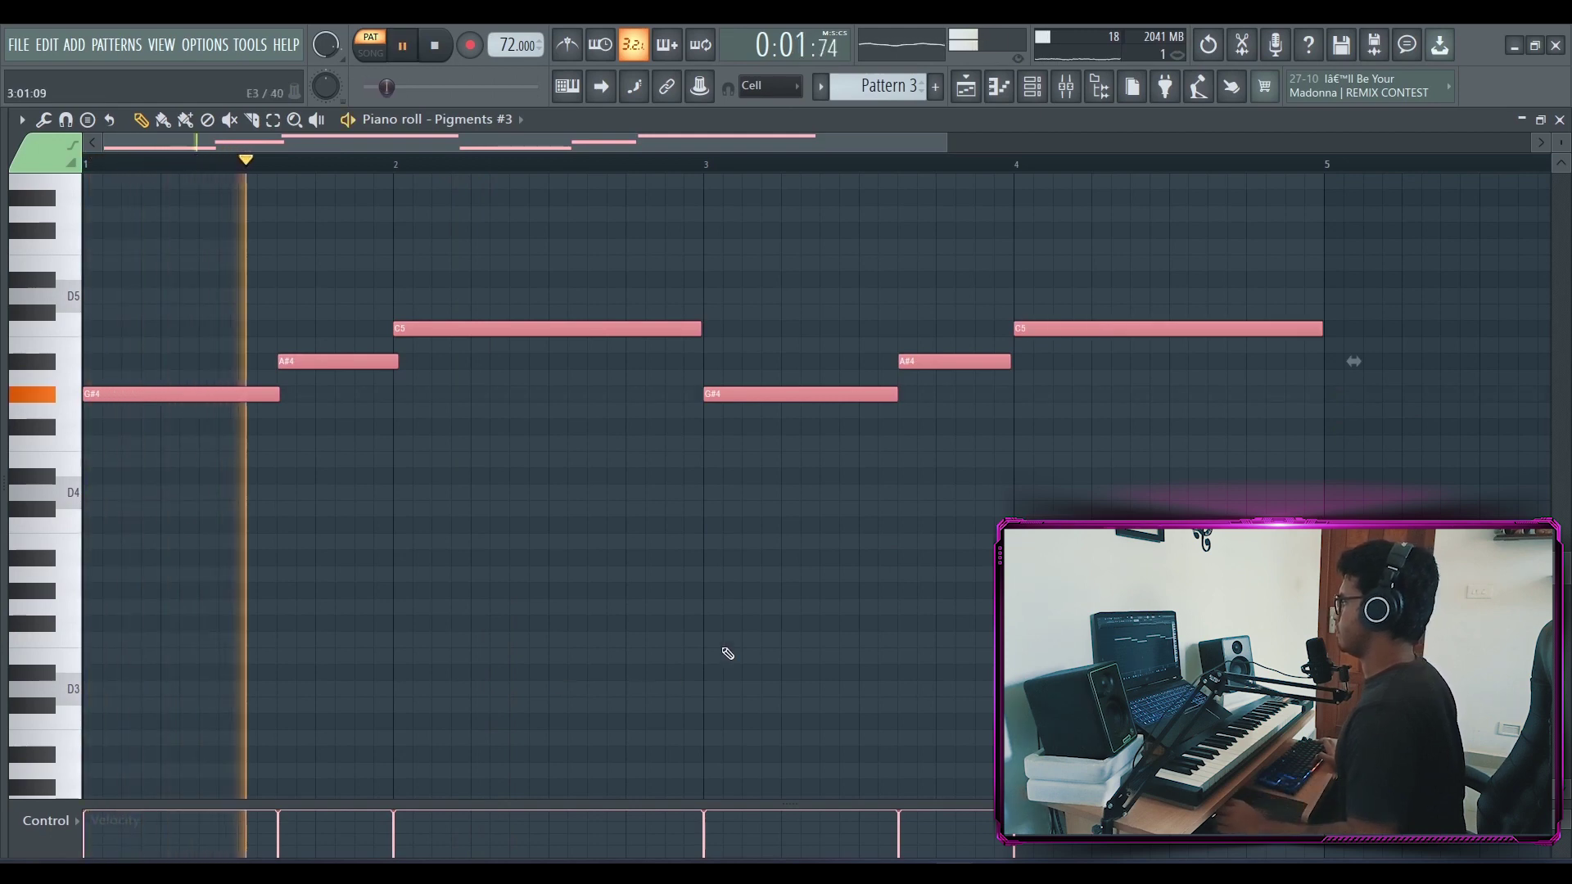
scroll(818, 632, "up", 1)
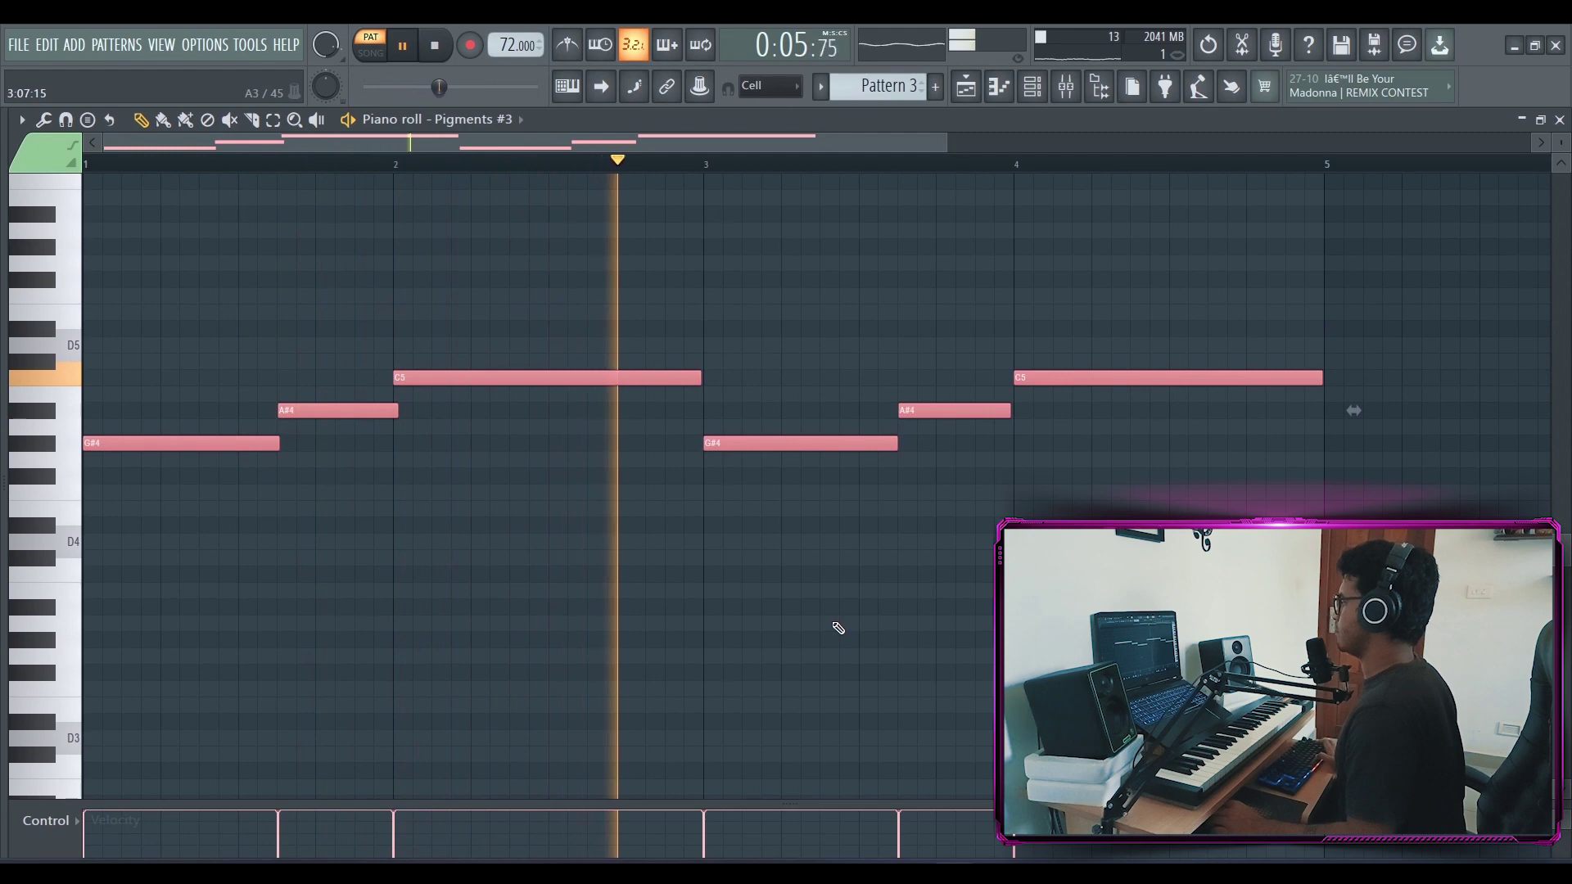
key("space")
key("F5")
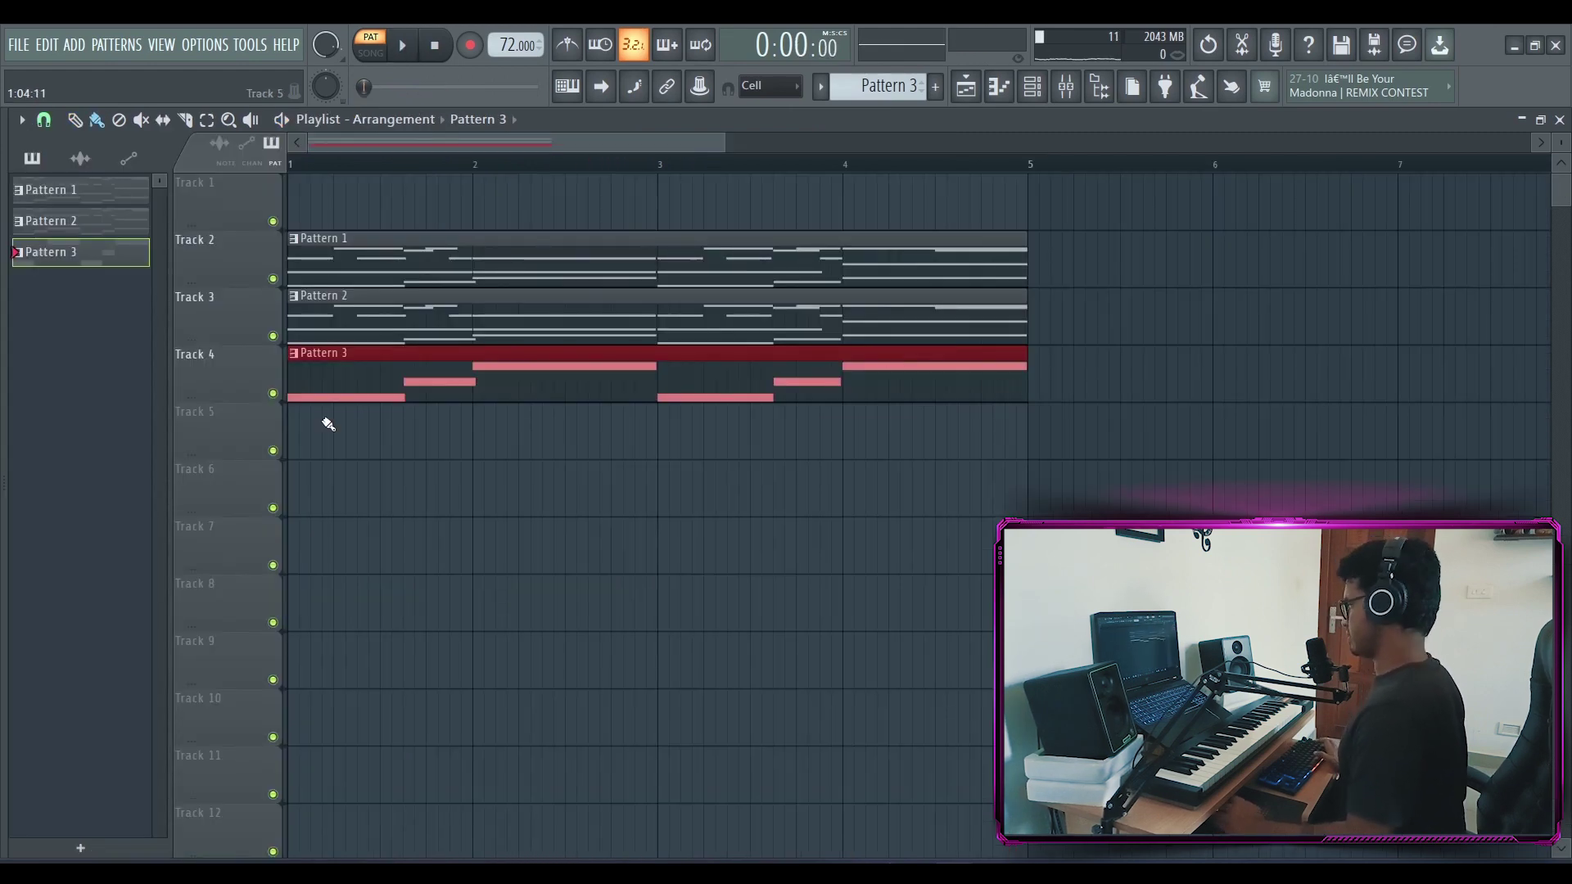
- Switch to song mode and add a fourth Pigments instrument channel
left_click(370, 53)
scroll(827, 160, "down", 2)
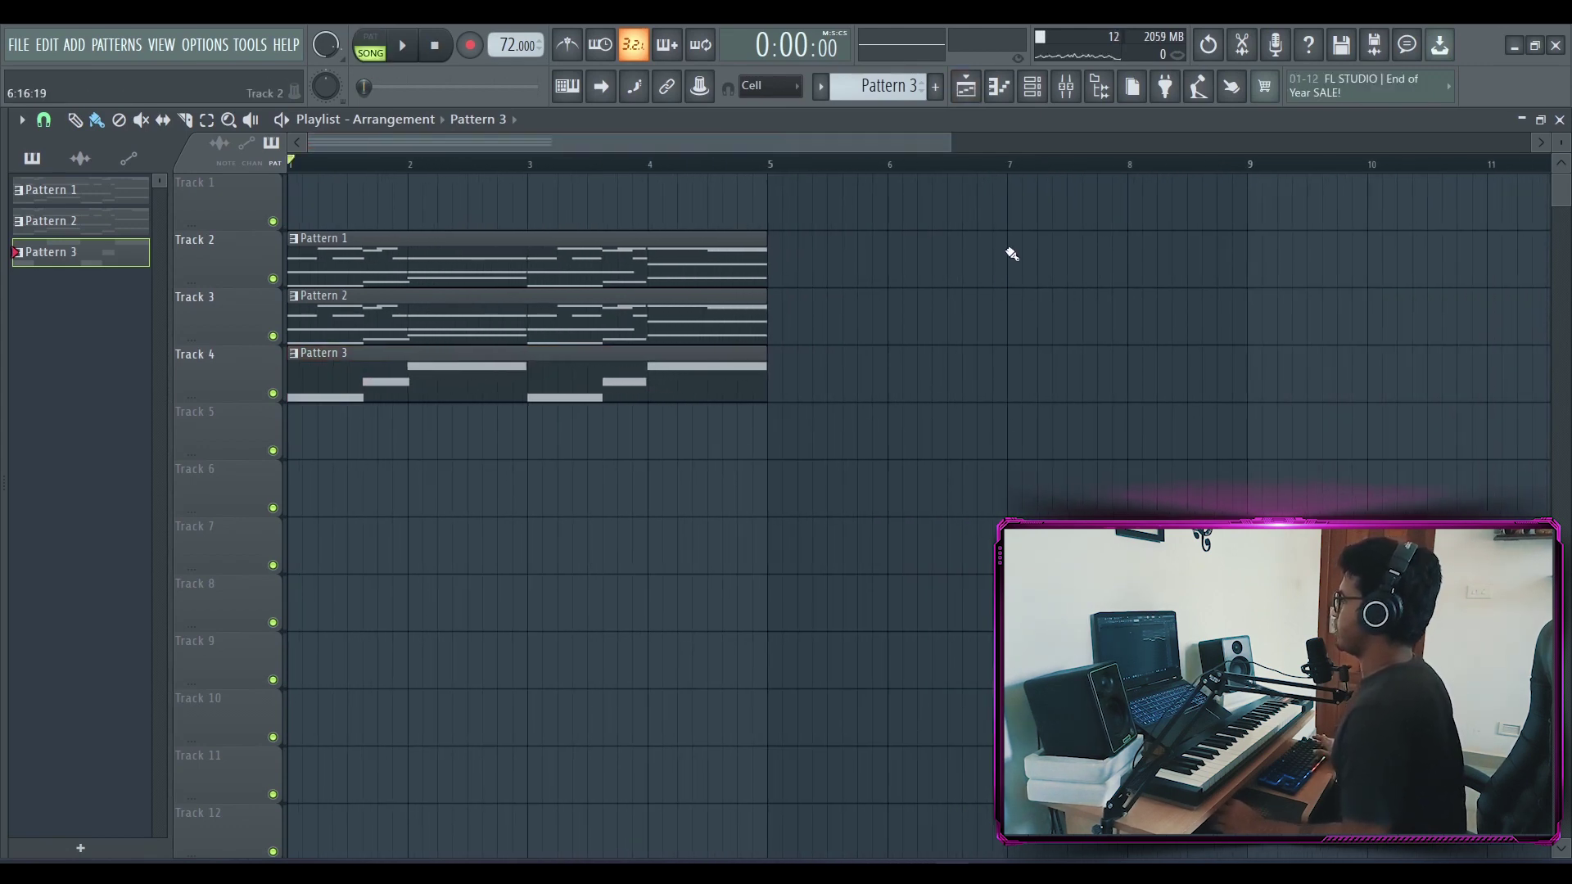
left_click(1032, 90)
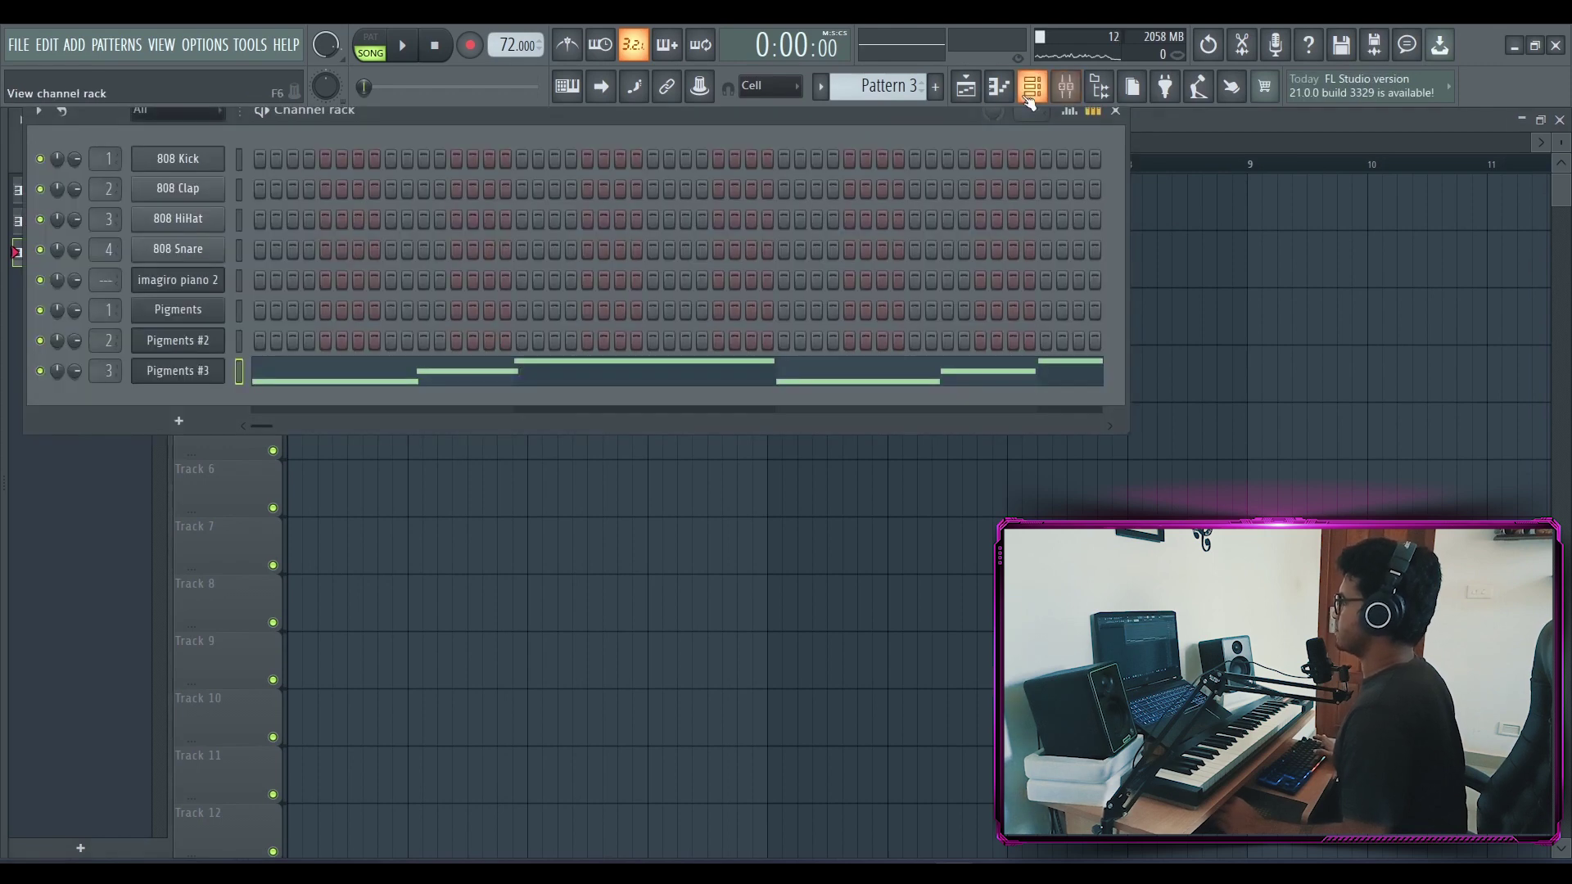
left_click(187, 411)
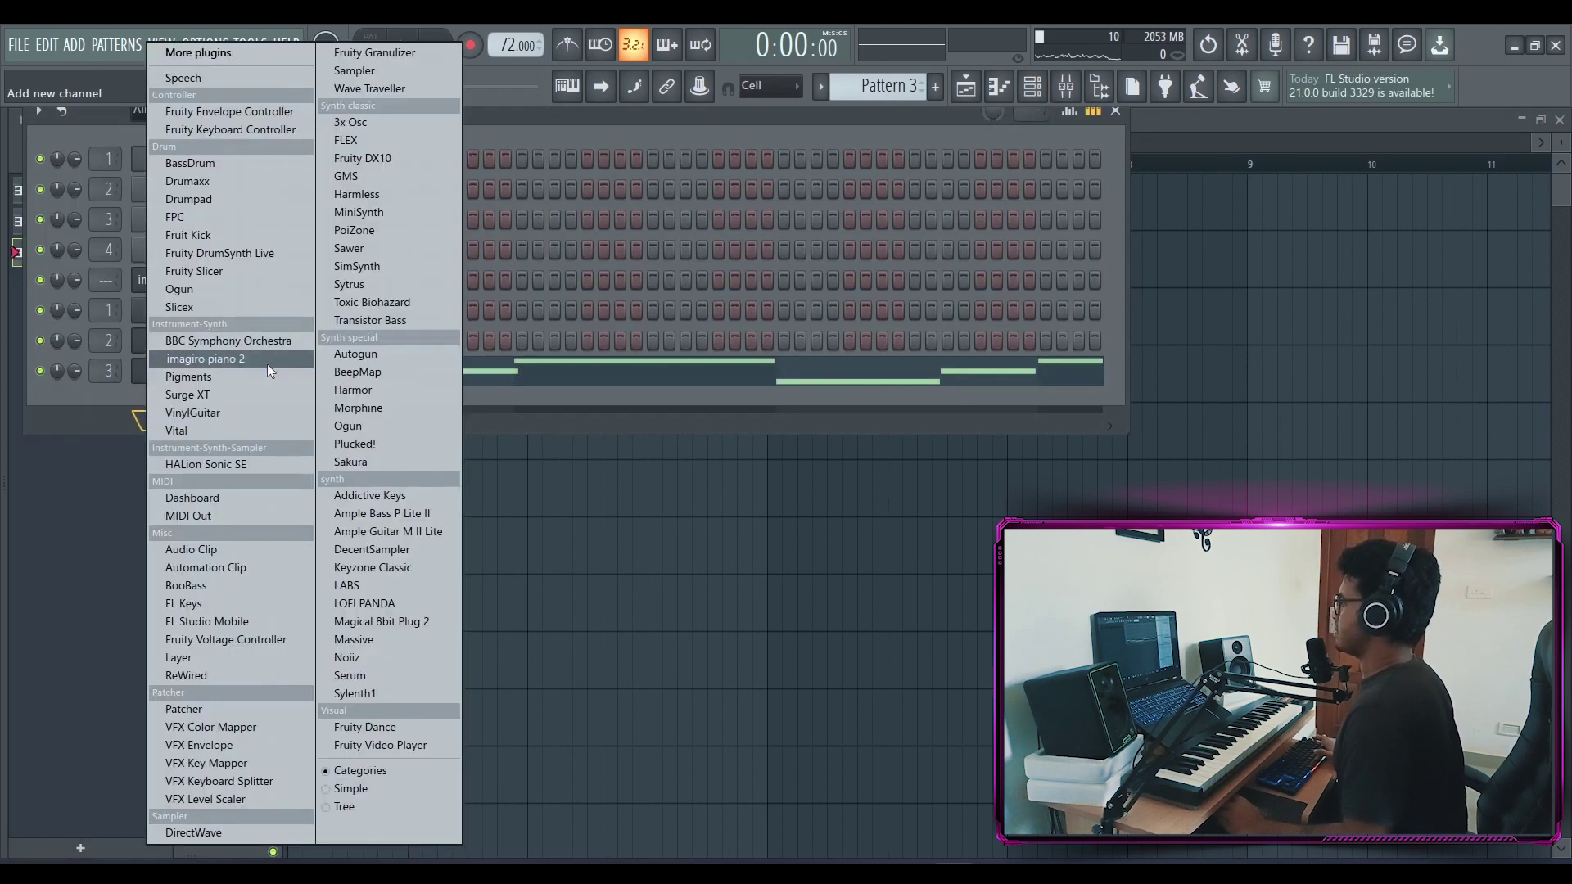
left_click(267, 376)
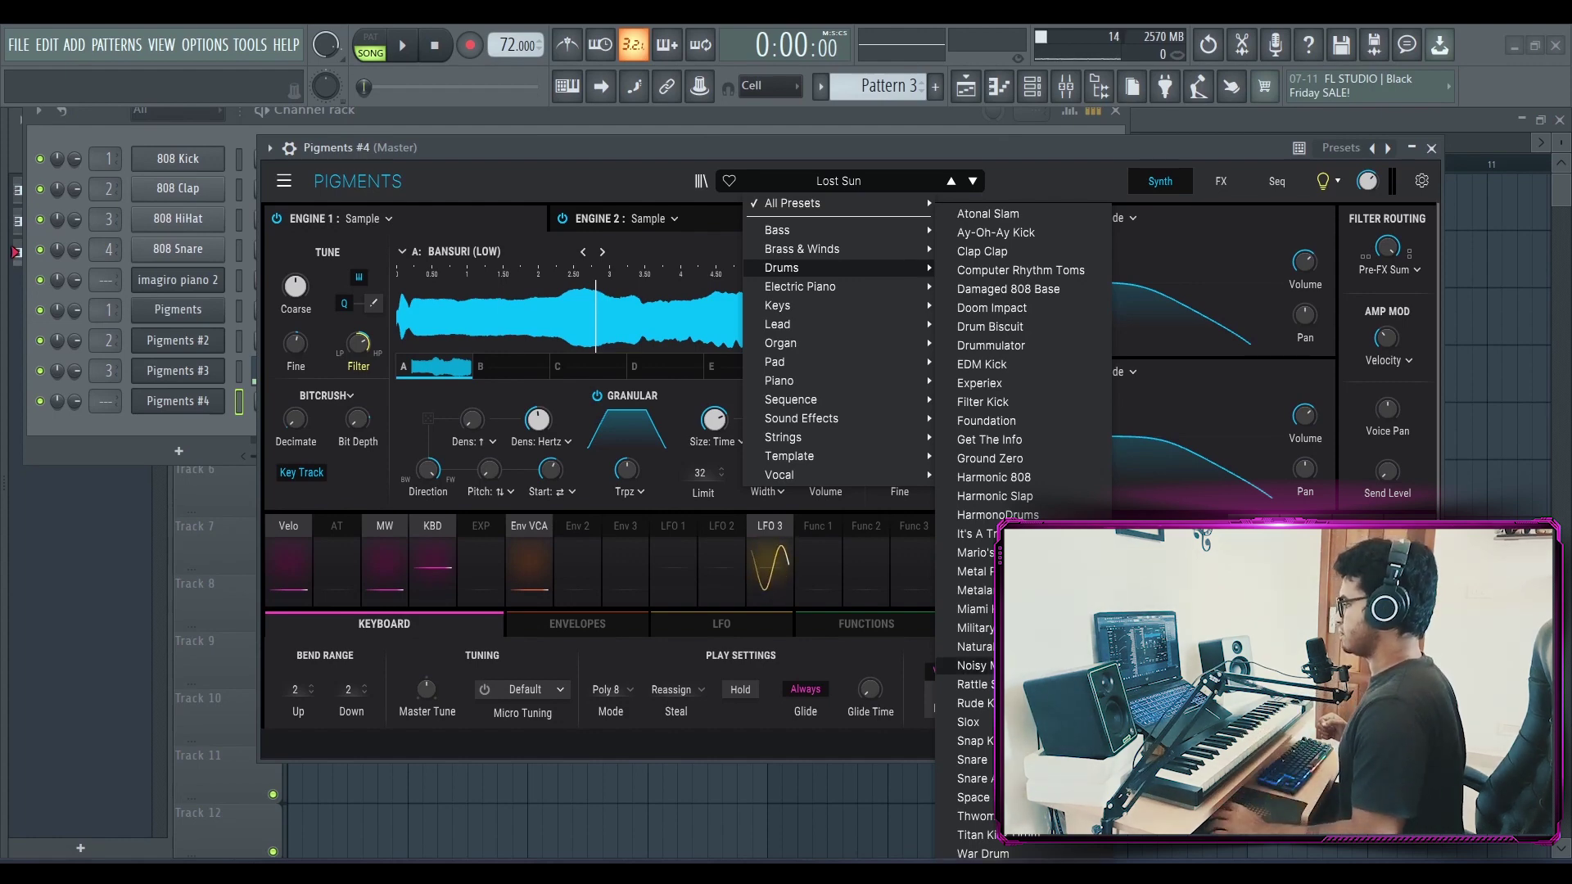
- Close the Pigments preset list and set Google's number generator maximum to 10
key("Escape")
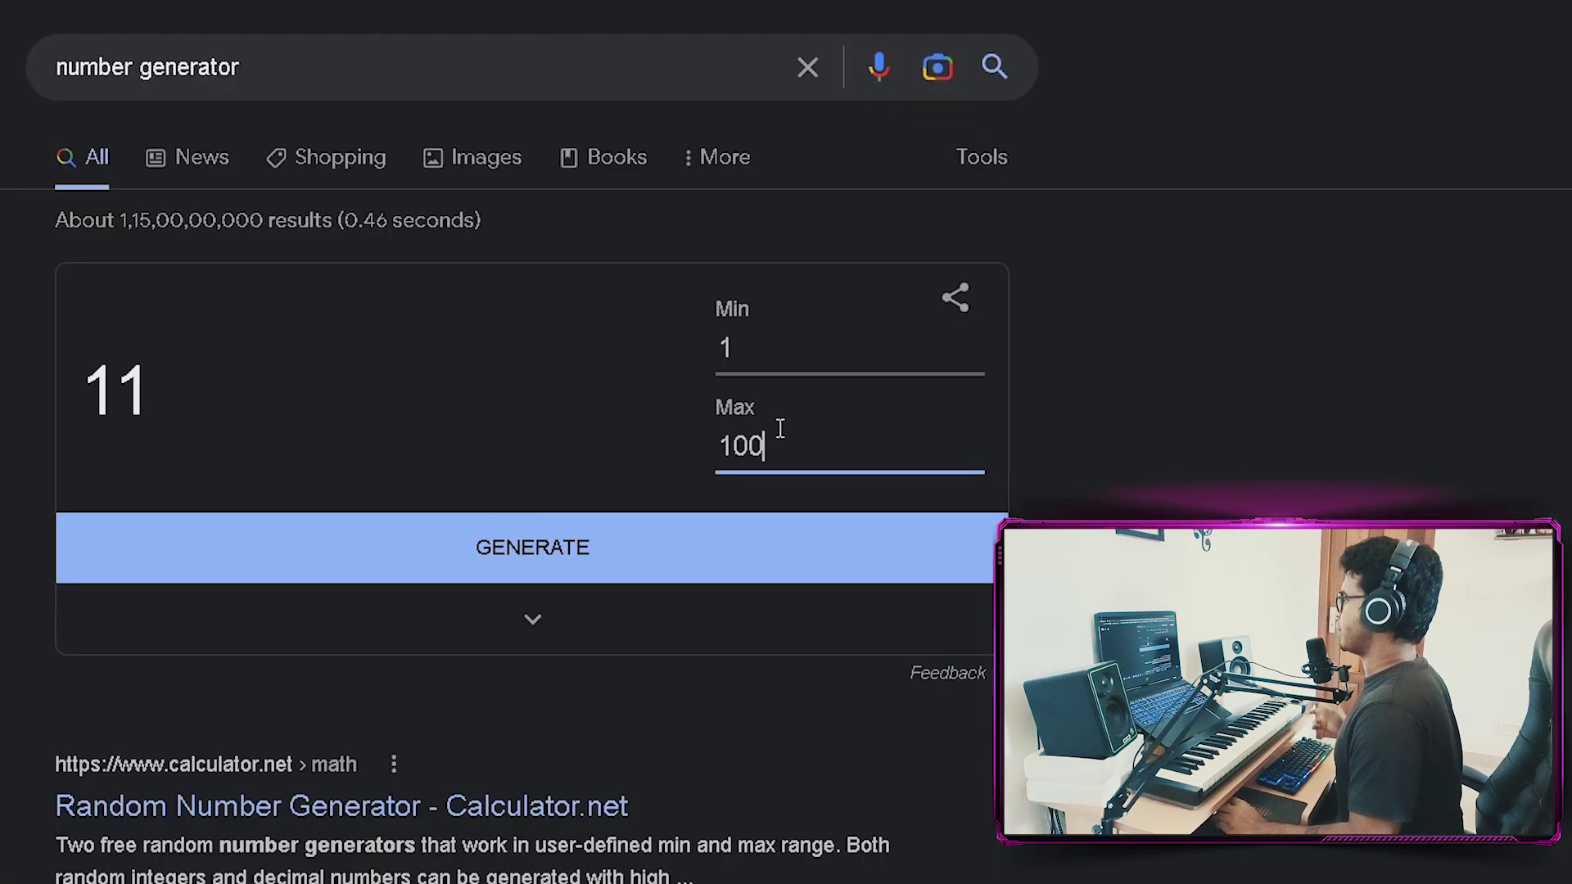
double_click(779, 427)
type("10")
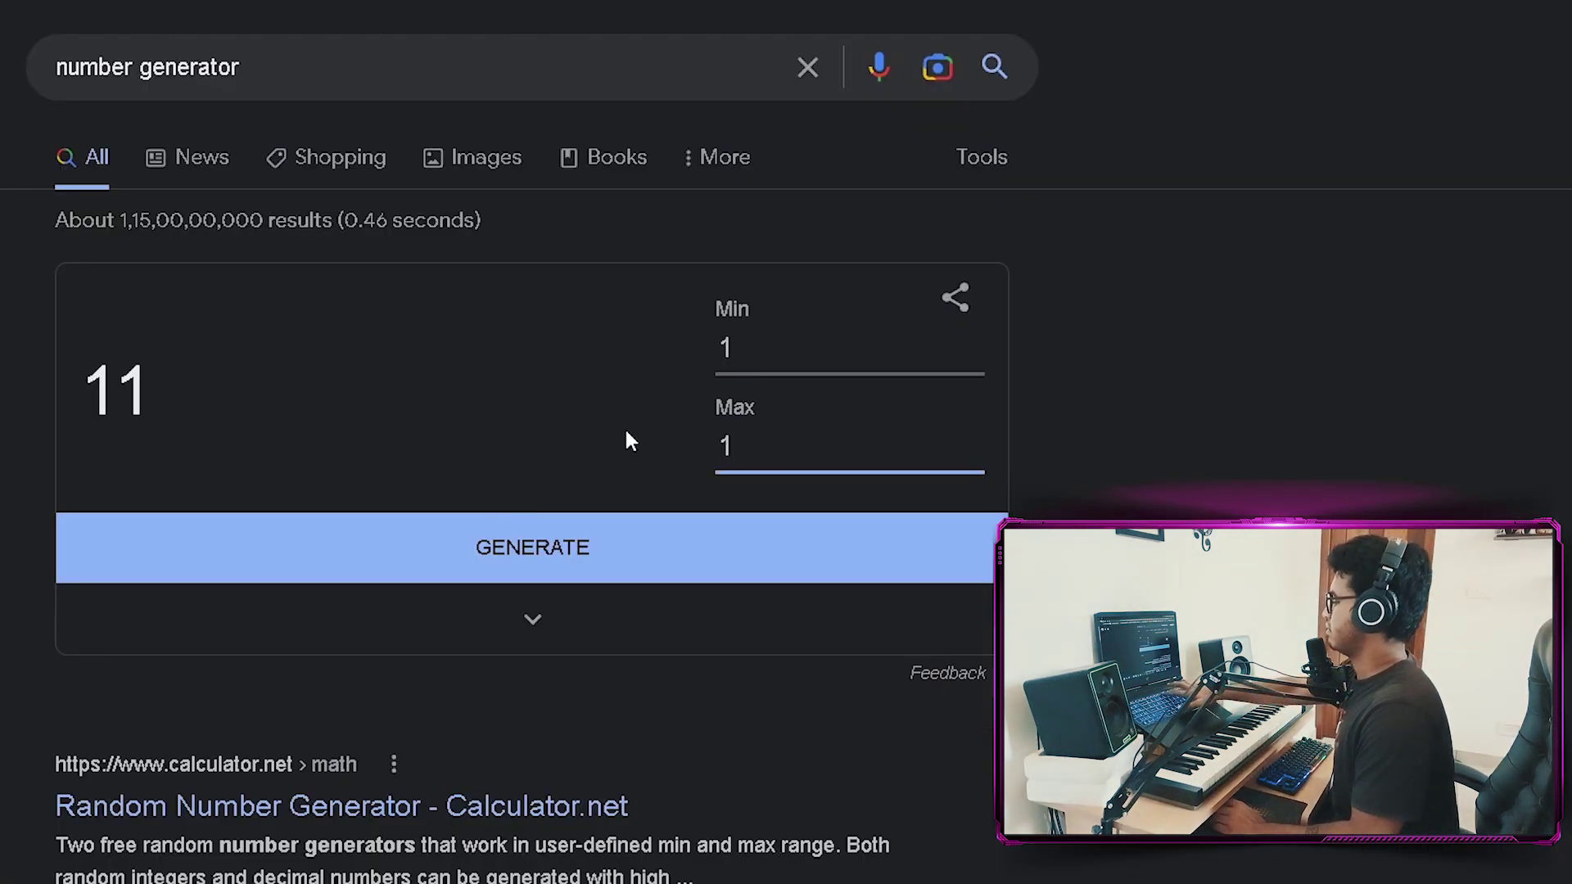
- Roll a 1–10 random number, try the Atonal Slam drum preset, then settle on EDM Kick
left_click(708, 552)
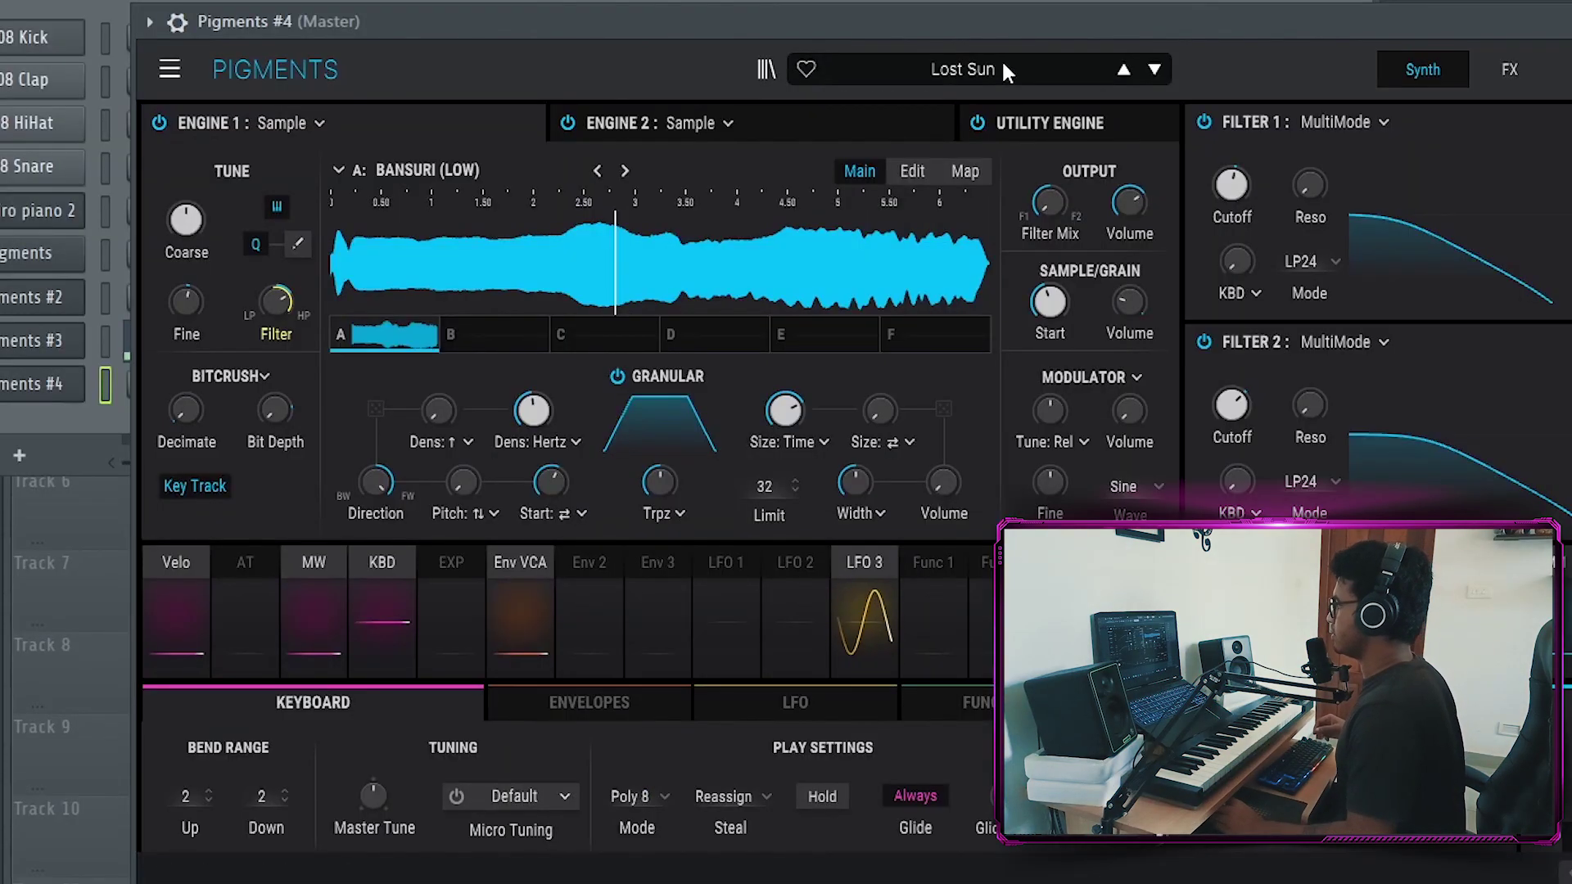
left_click(1001, 63)
mouse_move(969, 193)
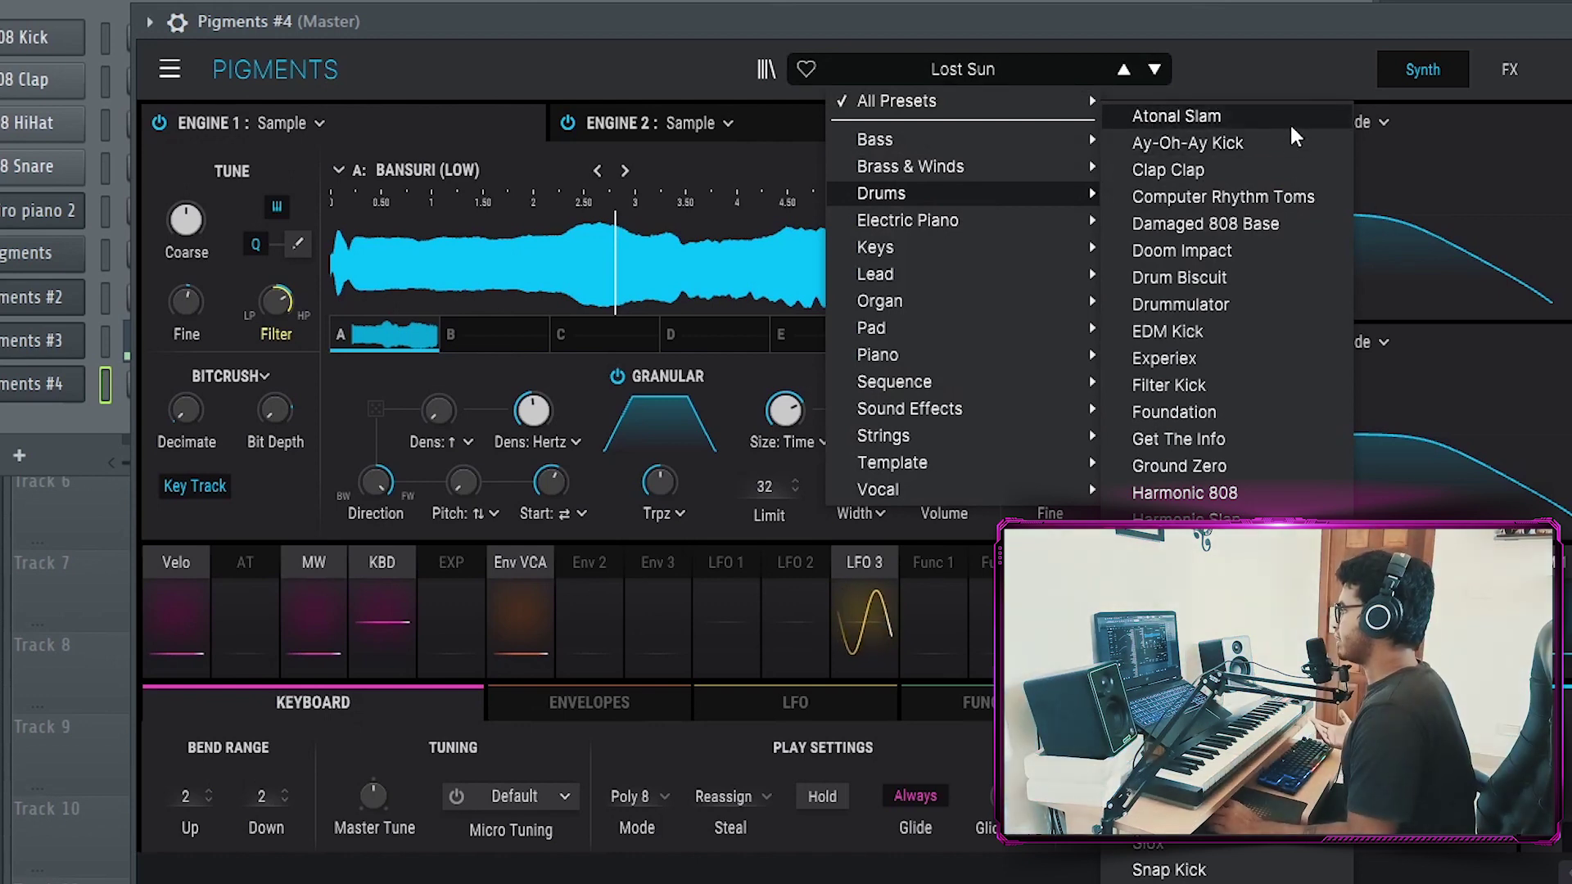
left_click(1276, 113)
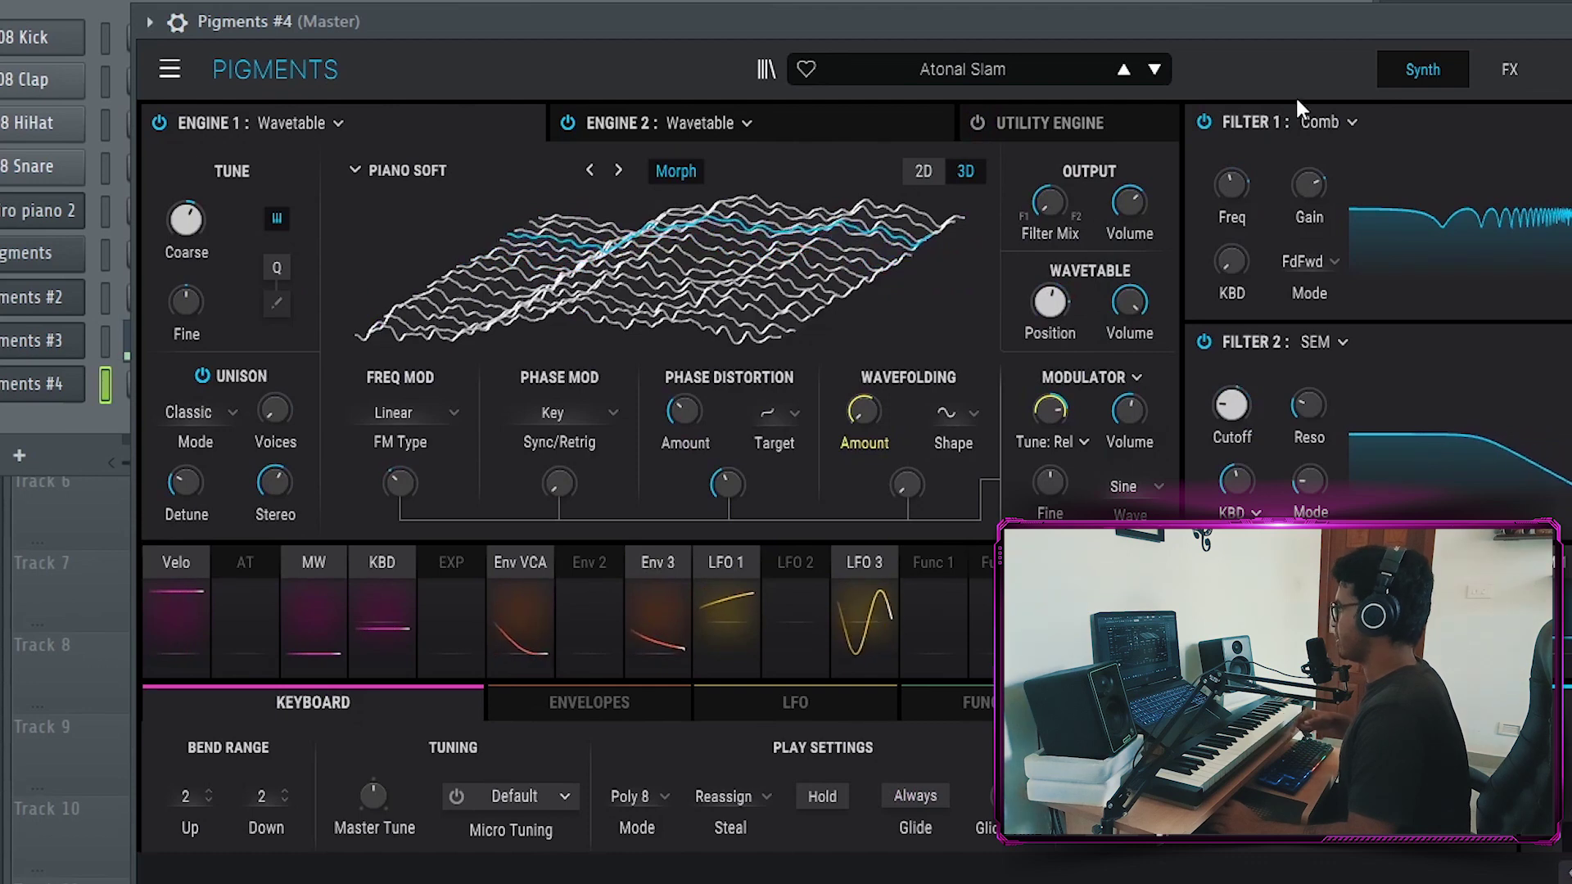
left_click(975, 65)
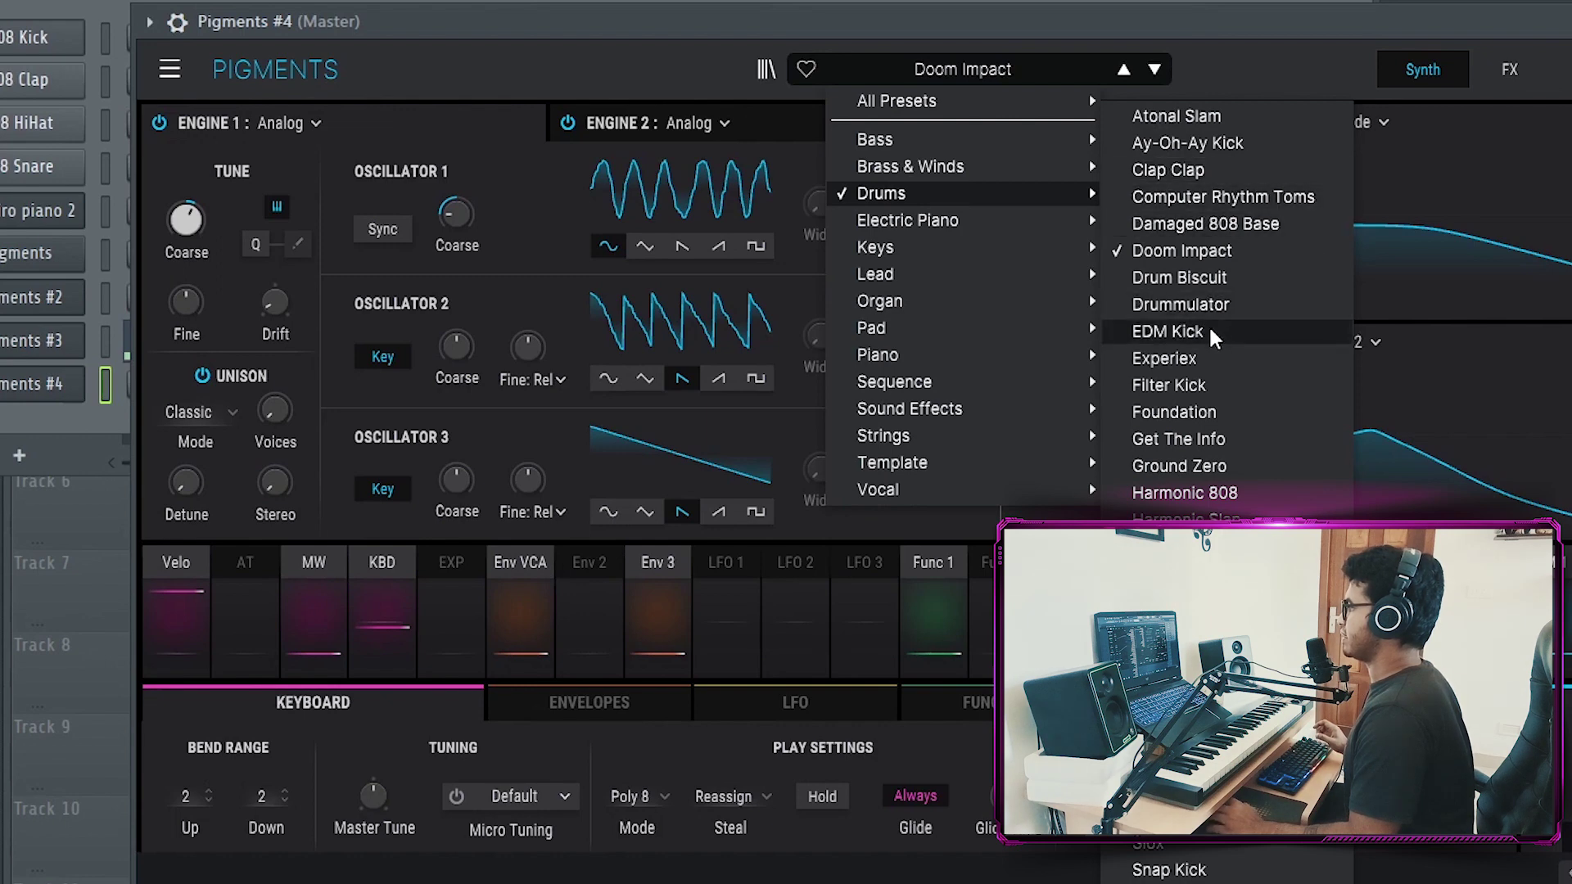
left_click(1168, 332)
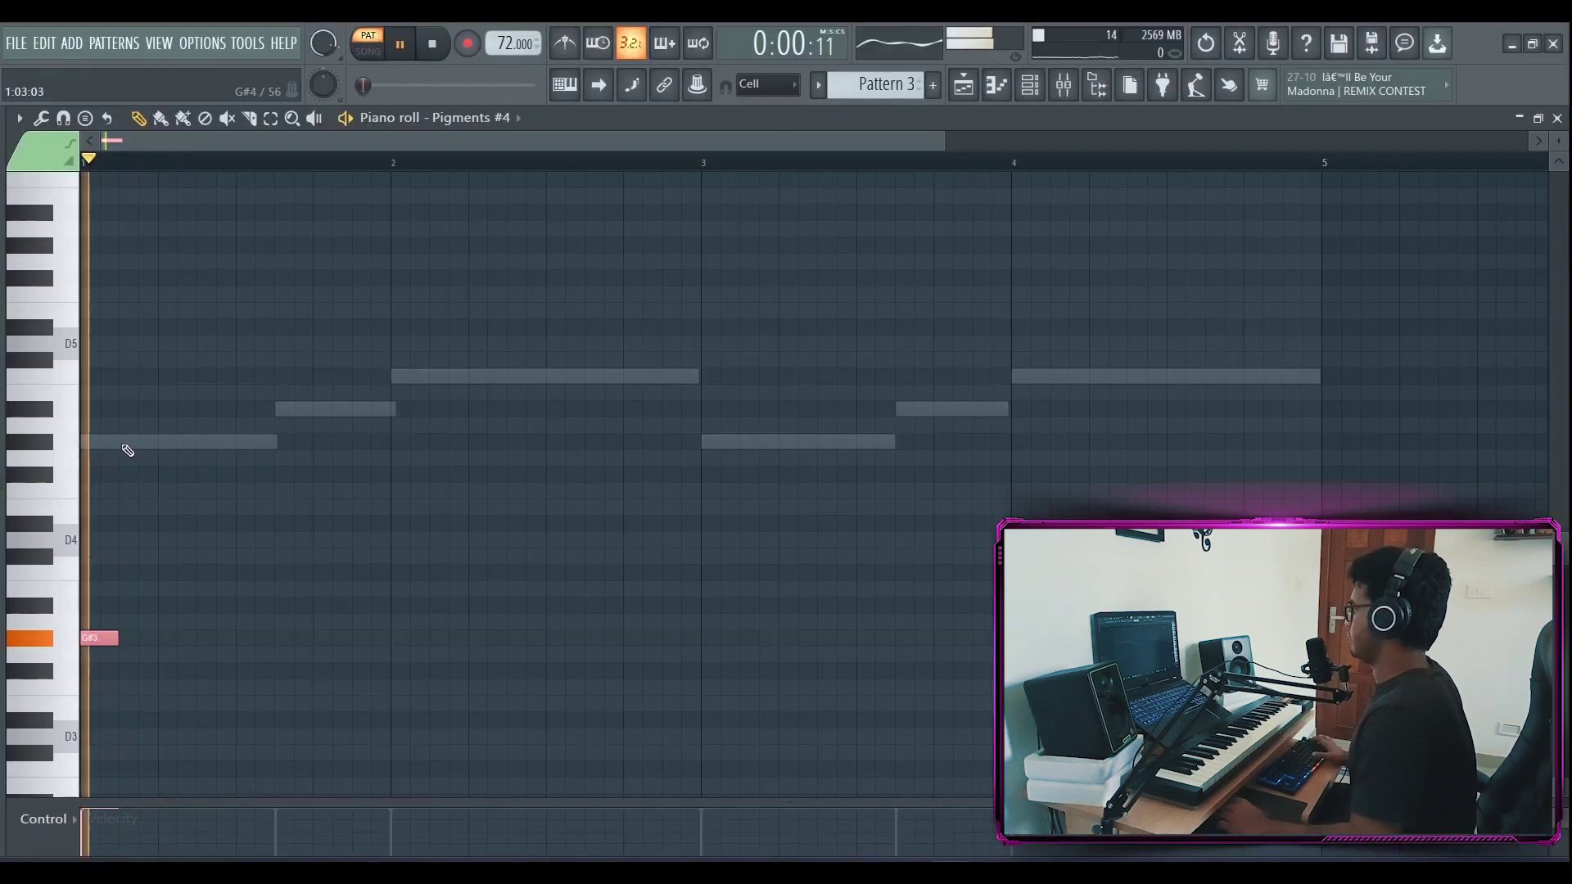
- Place G#3 kick notes at bars 1, 1.6, 2, 3 and 3.6, nudging the last slightly earlier
left_click(292, 605)
key("space")
left_click_drag(298, 605, 299, 638)
left_click(392, 639)
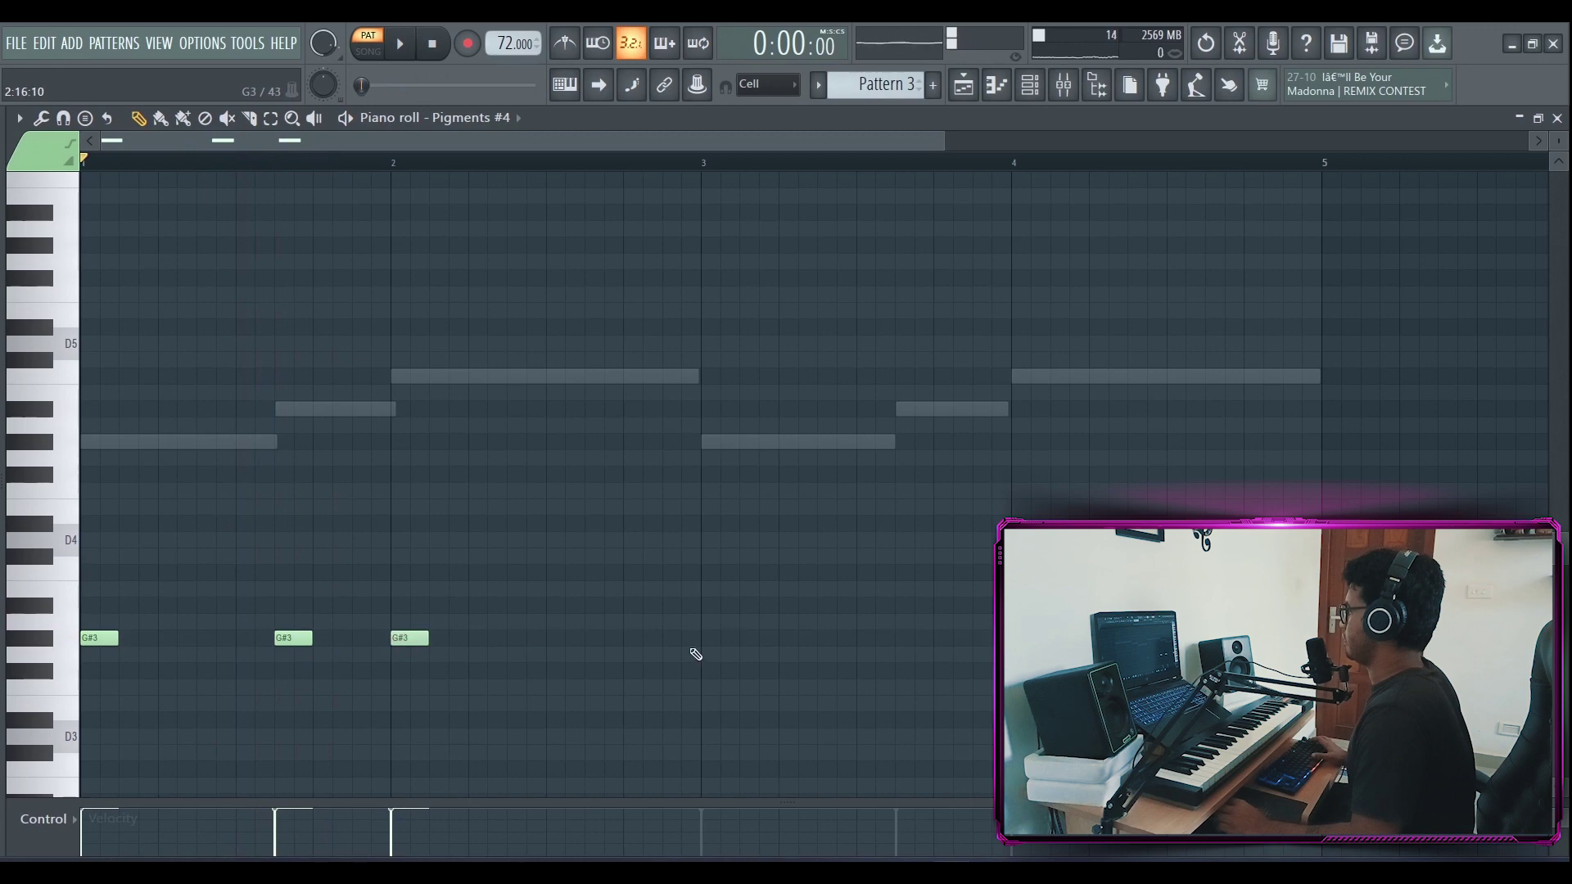
left_click(709, 638)
left_click(904, 638)
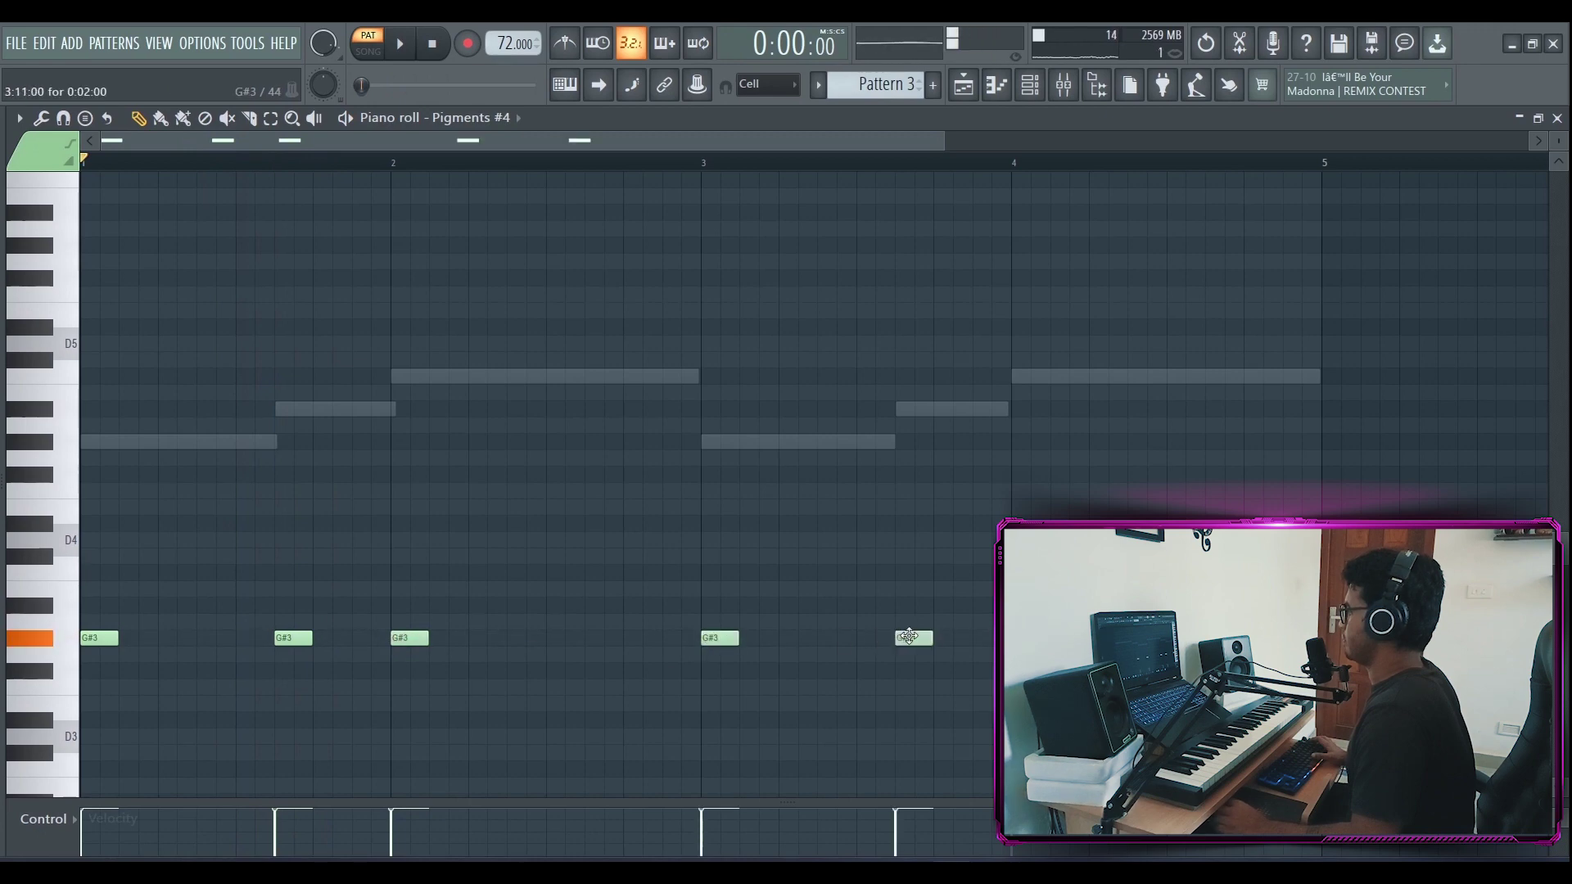
left_click_drag(938, 641, 921, 641)
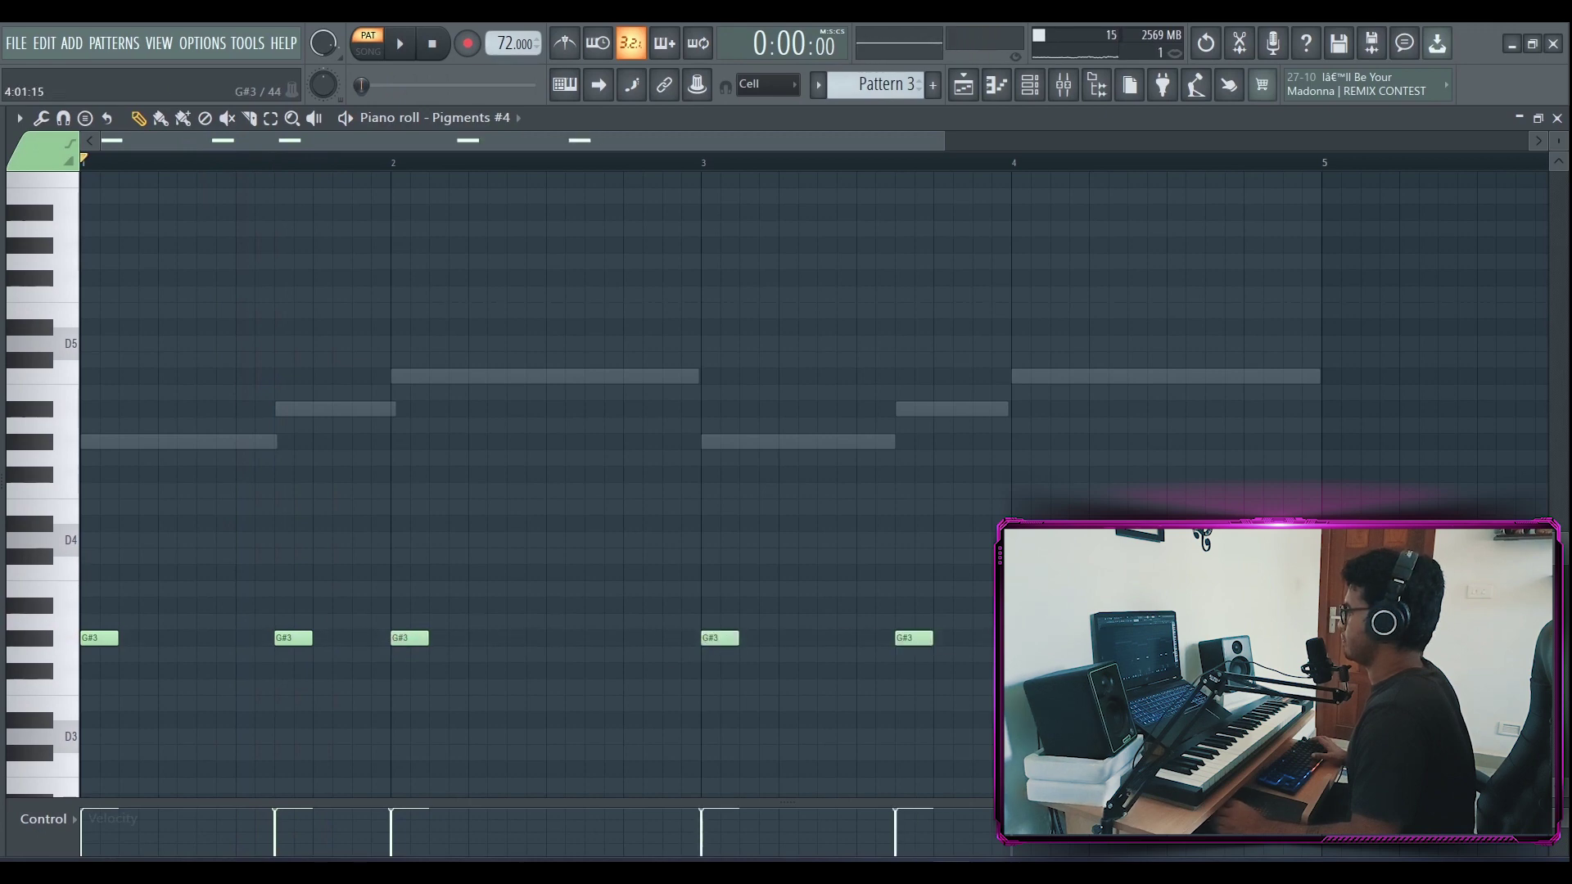
key("ctrl+a")
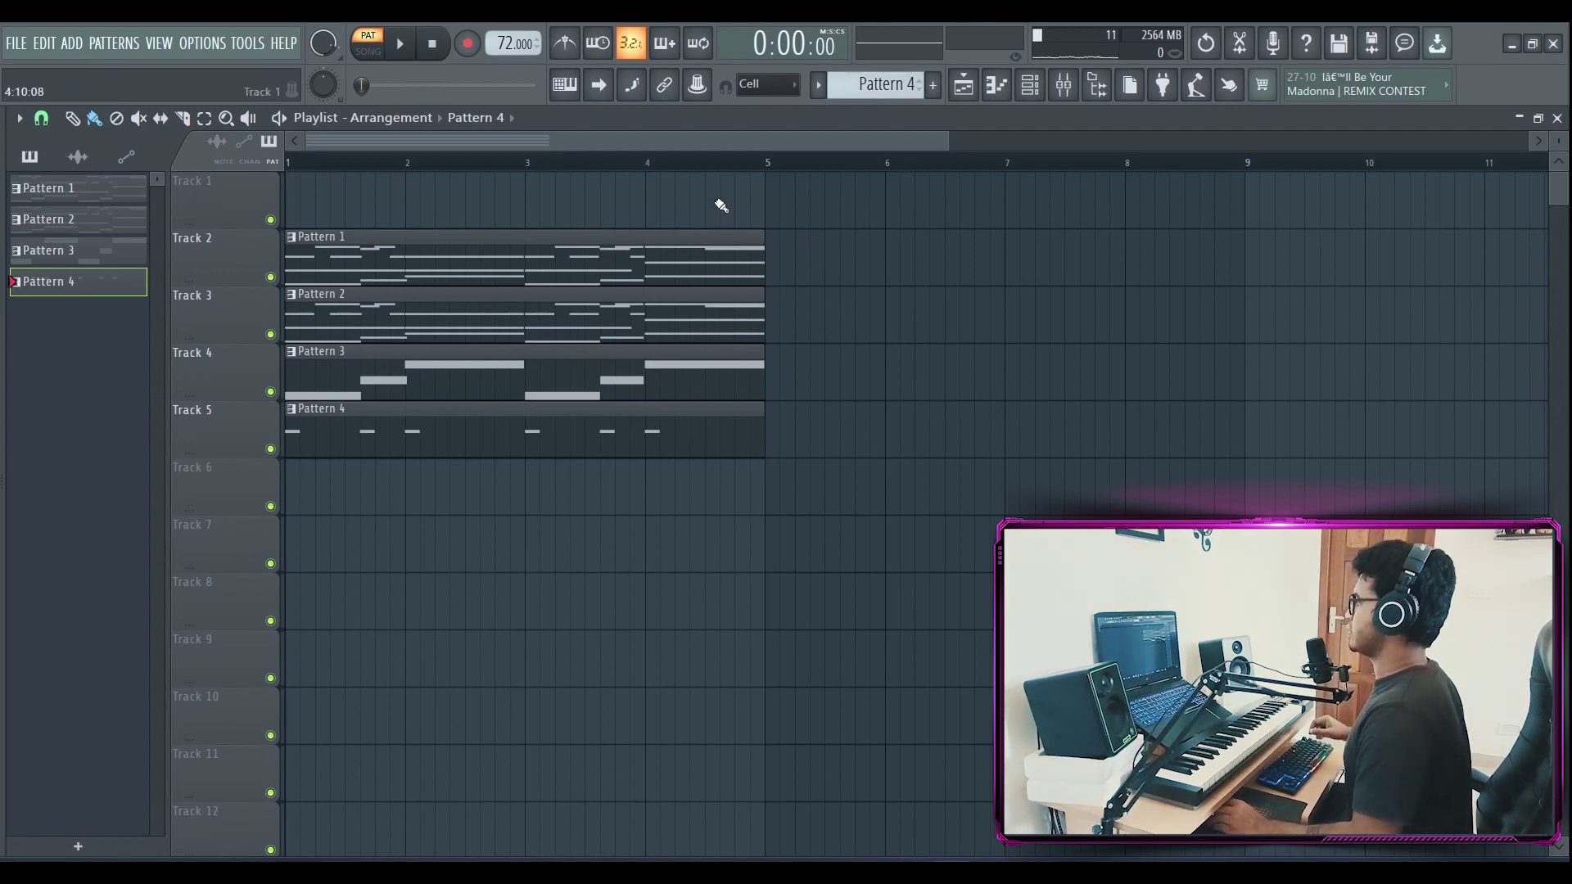
- Set Fruity Limiter on Insert 3 to compress at about 4:1, sidechained to Insert 4
scroll(695, 167, "up", 2)
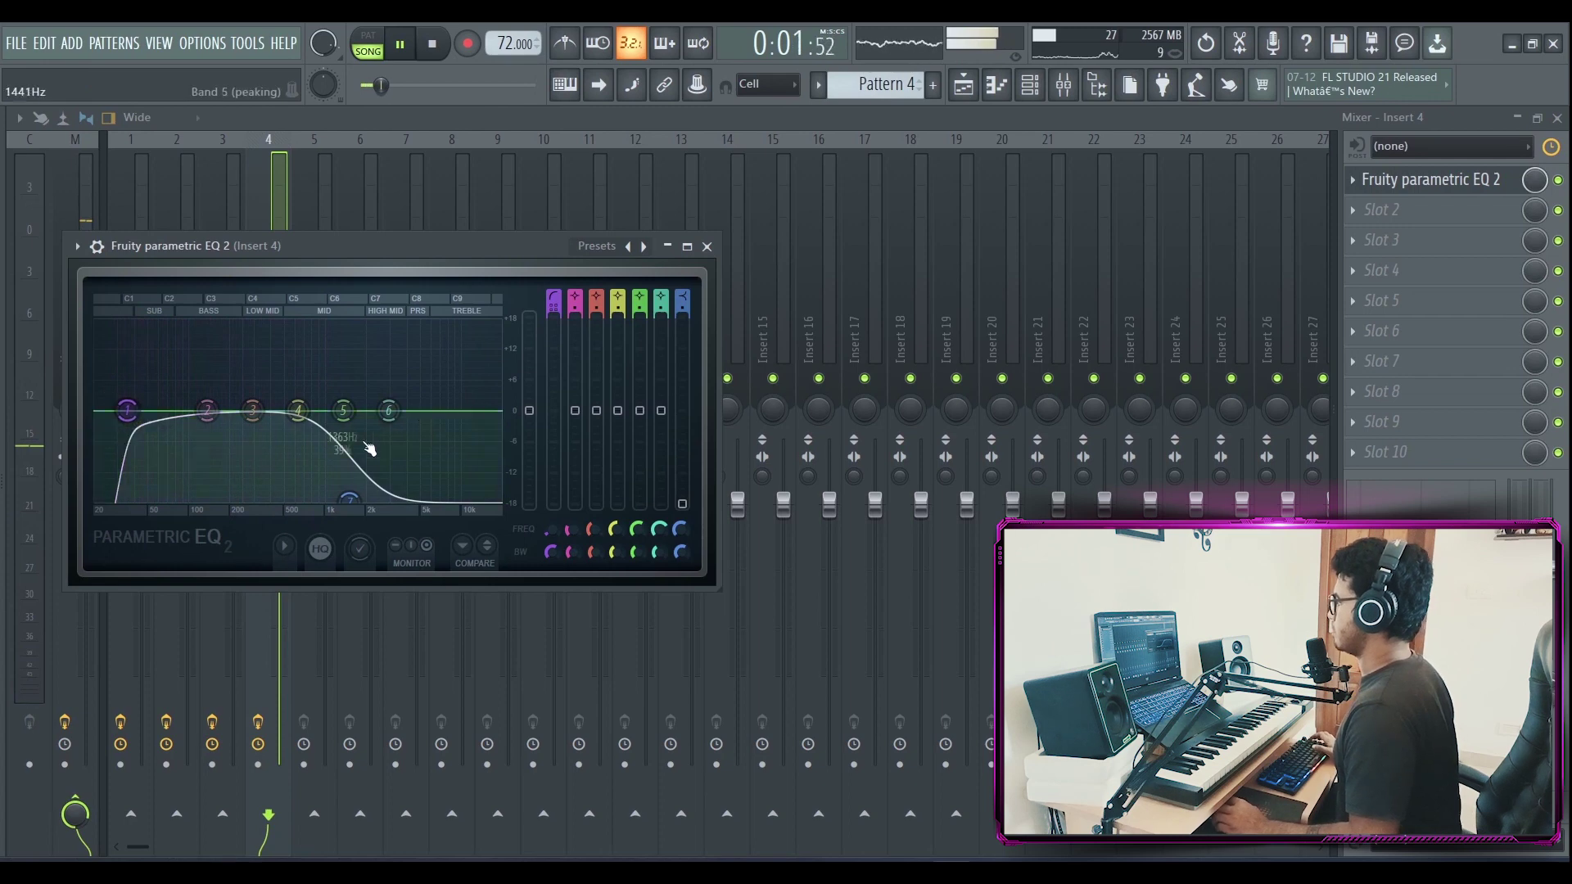
left_click(707, 247)
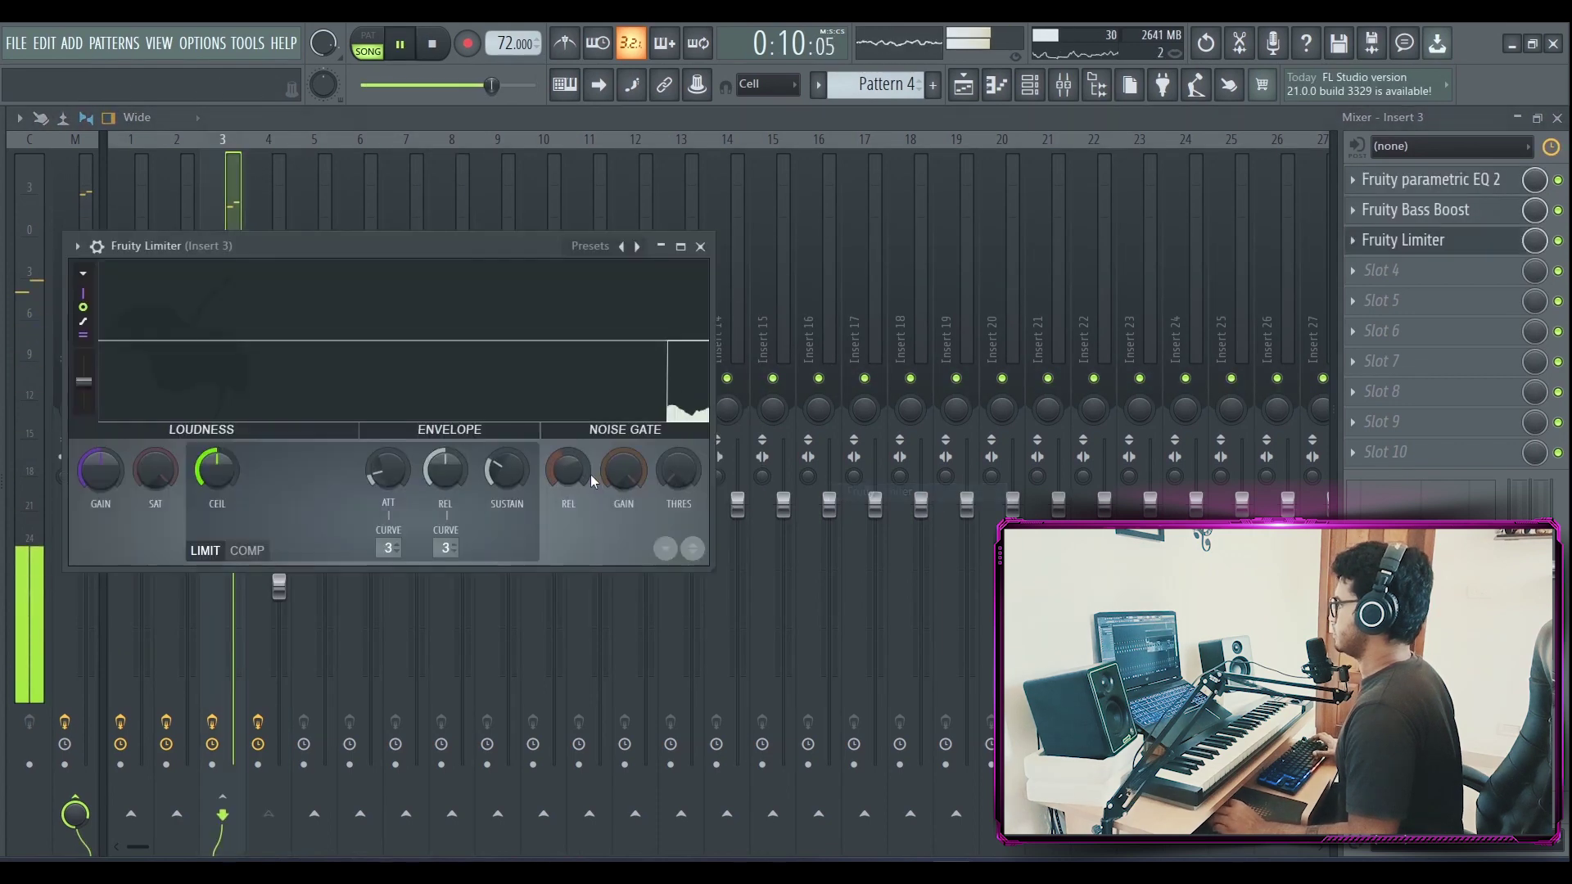
left_click(246, 550)
left_click(446, 549)
left_click(496, 579)
left_click_drag(216, 470, 216, 524)
left_click_drag(327, 470, 327, 418)
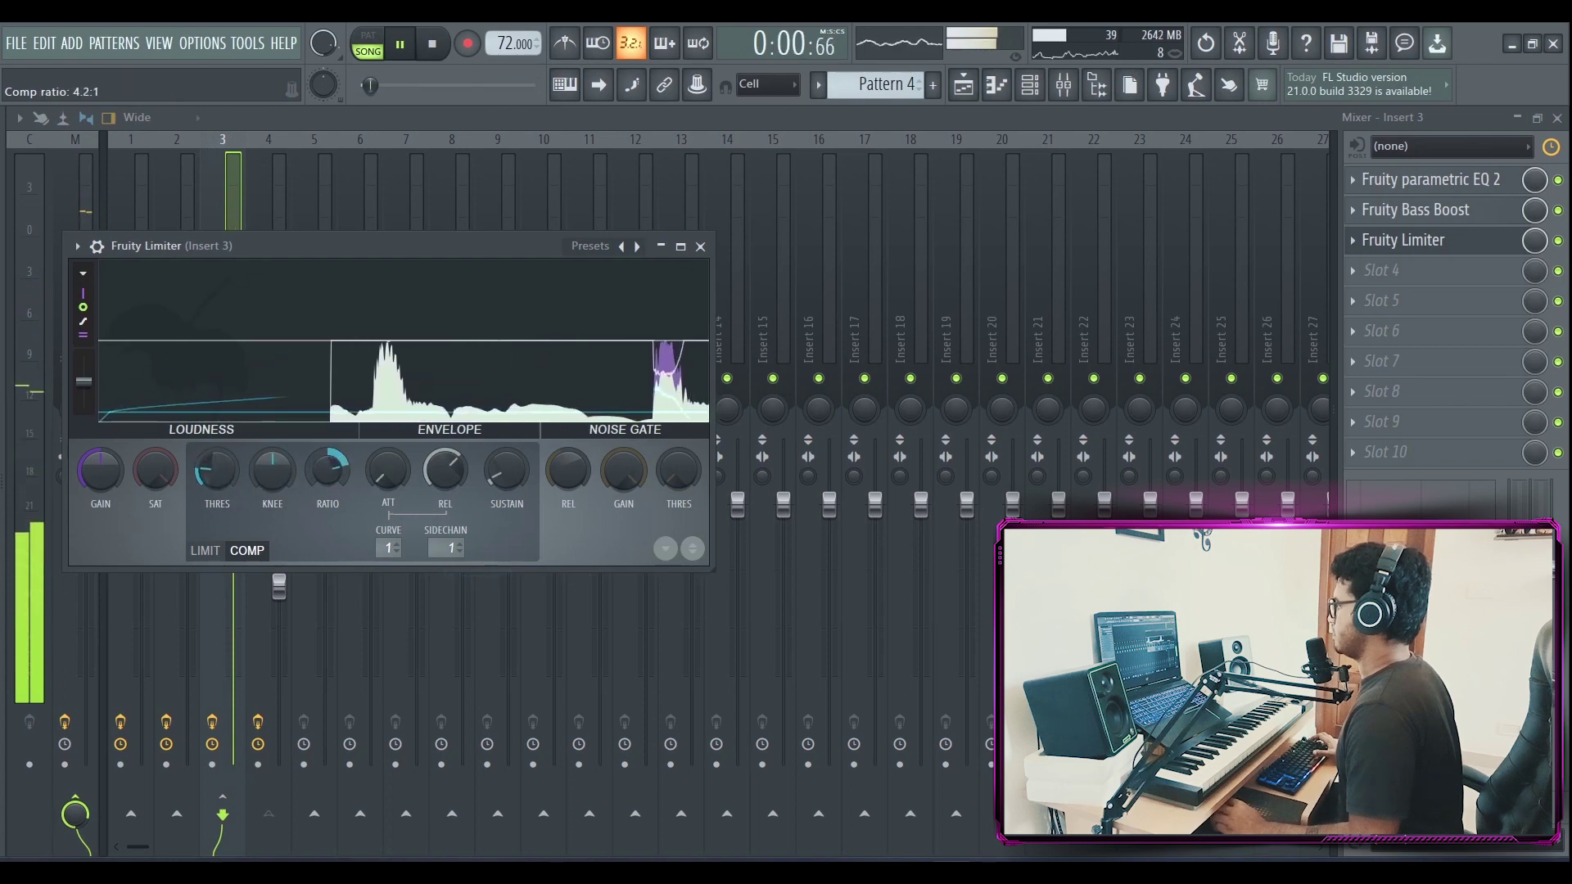
left_click(701, 247)
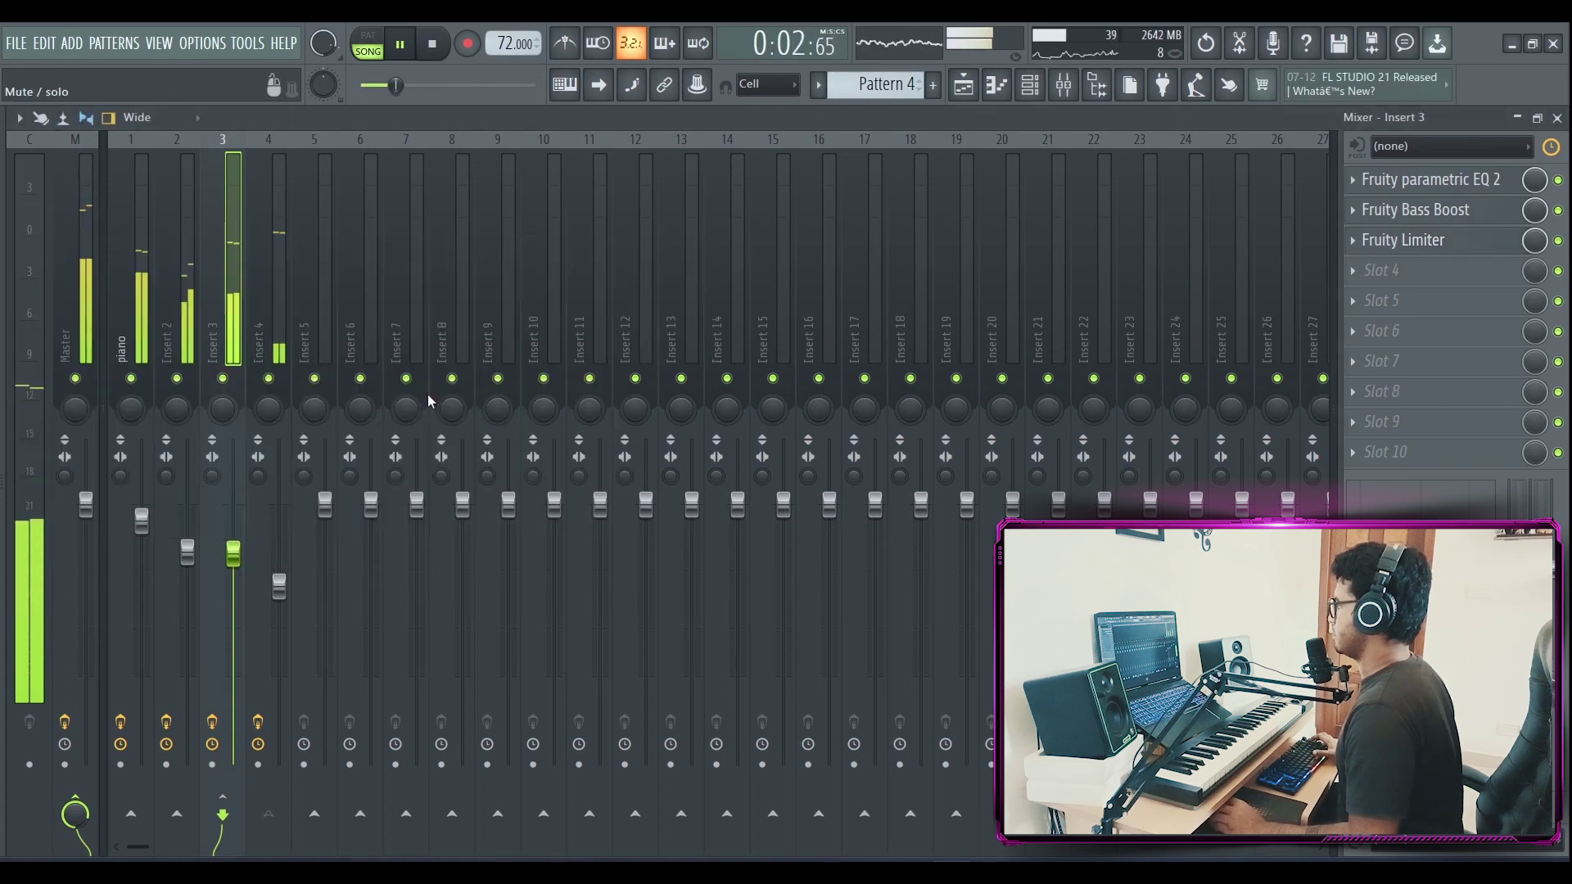
key("F5")
key("space")
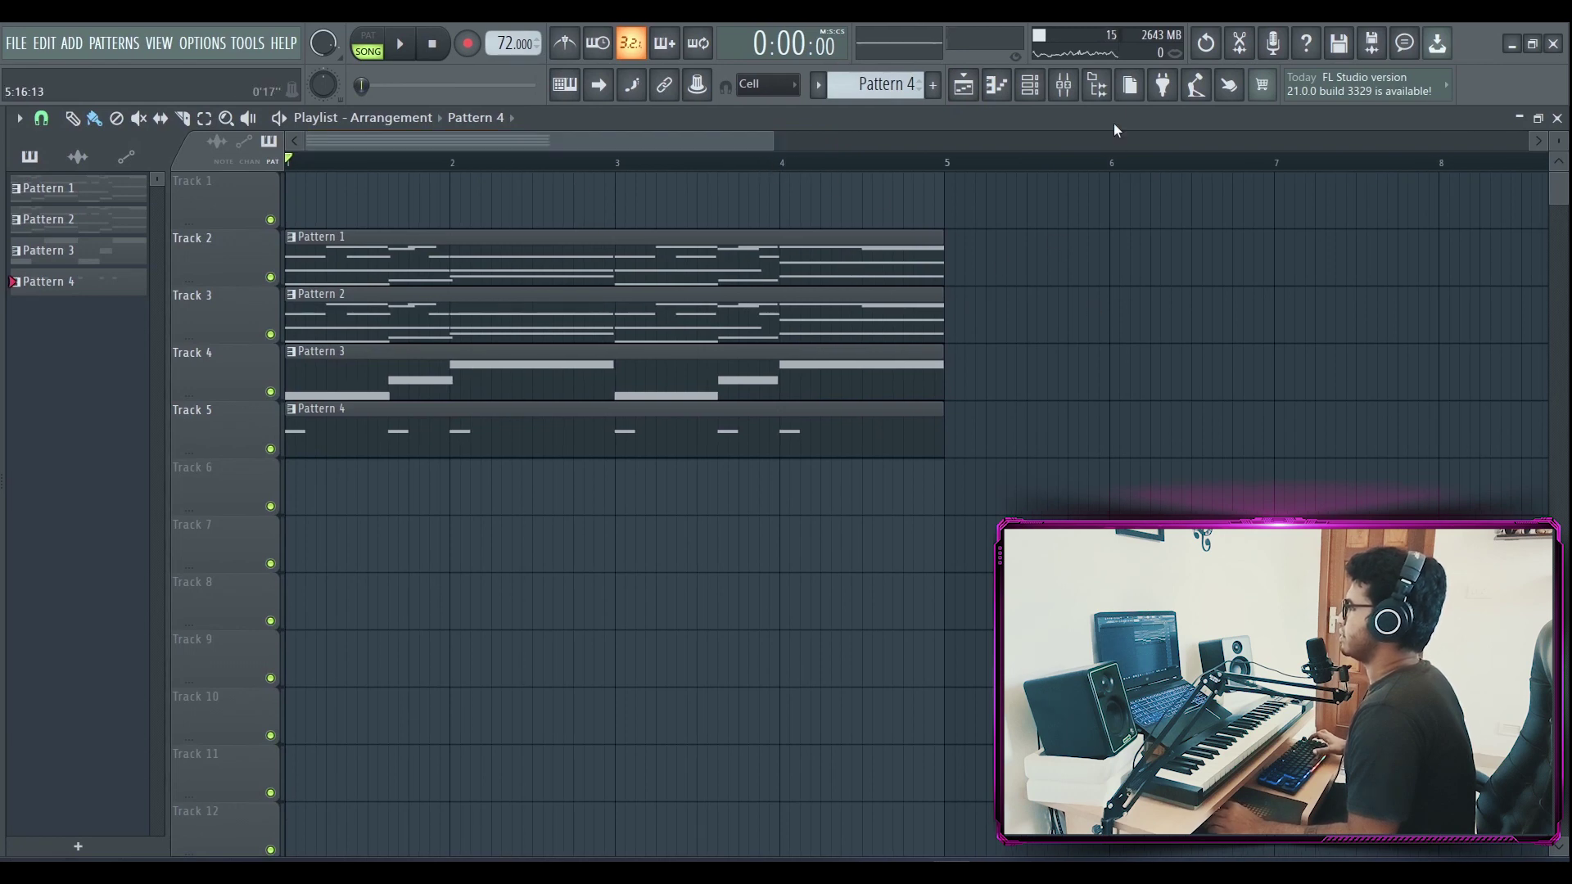
- Show the channel rack
left_click(1030, 84)
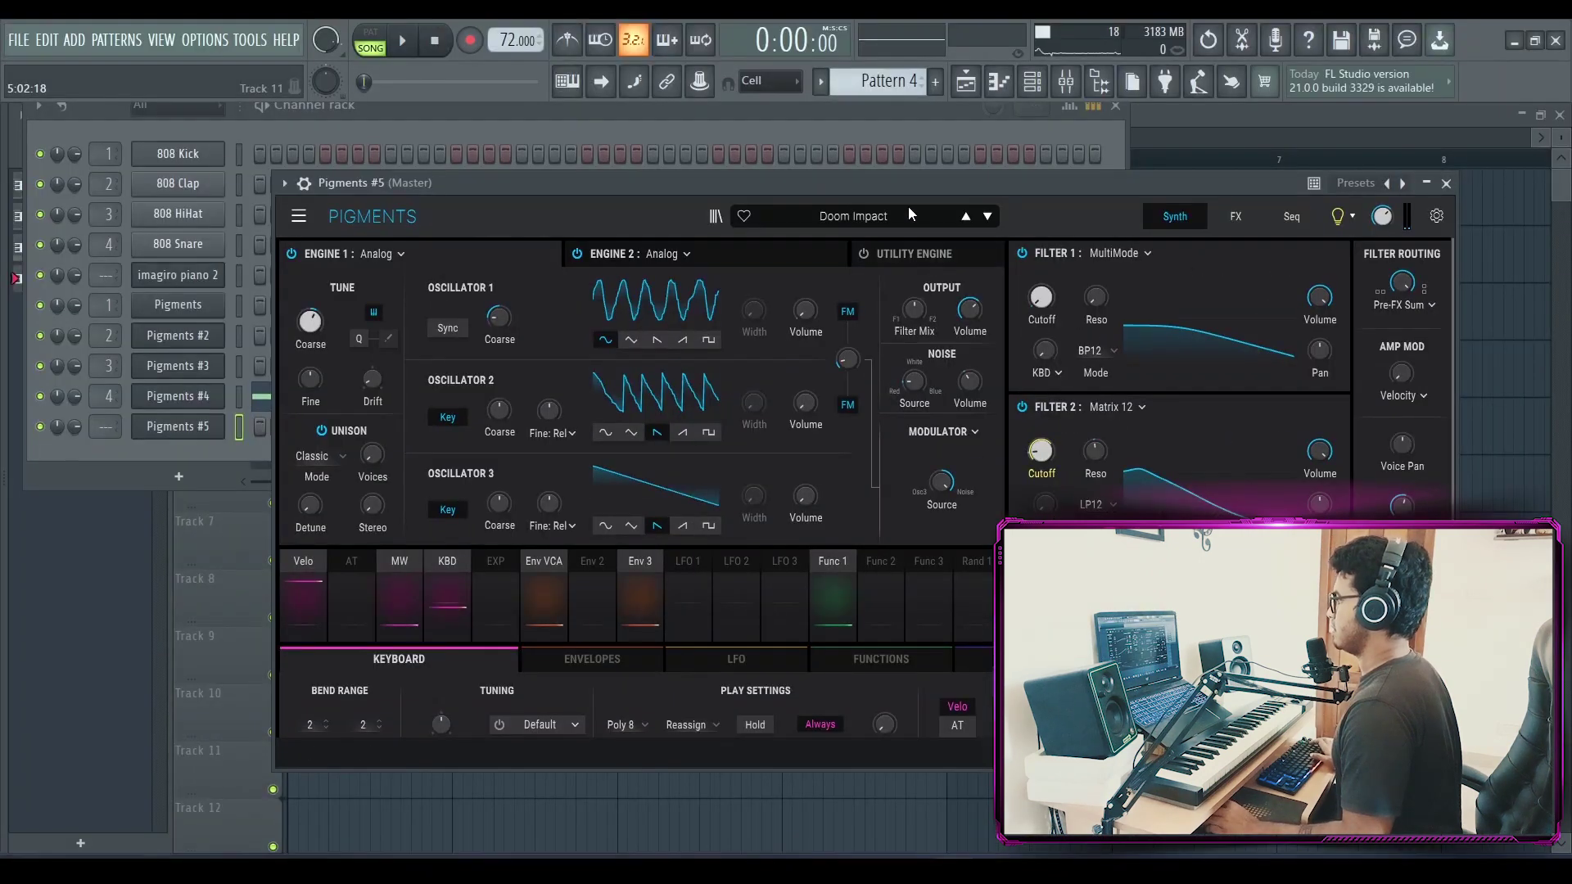
- Load the Drums > Drummulator preset into Pigments #5 and show its empty piano roll
left_click(909, 216)
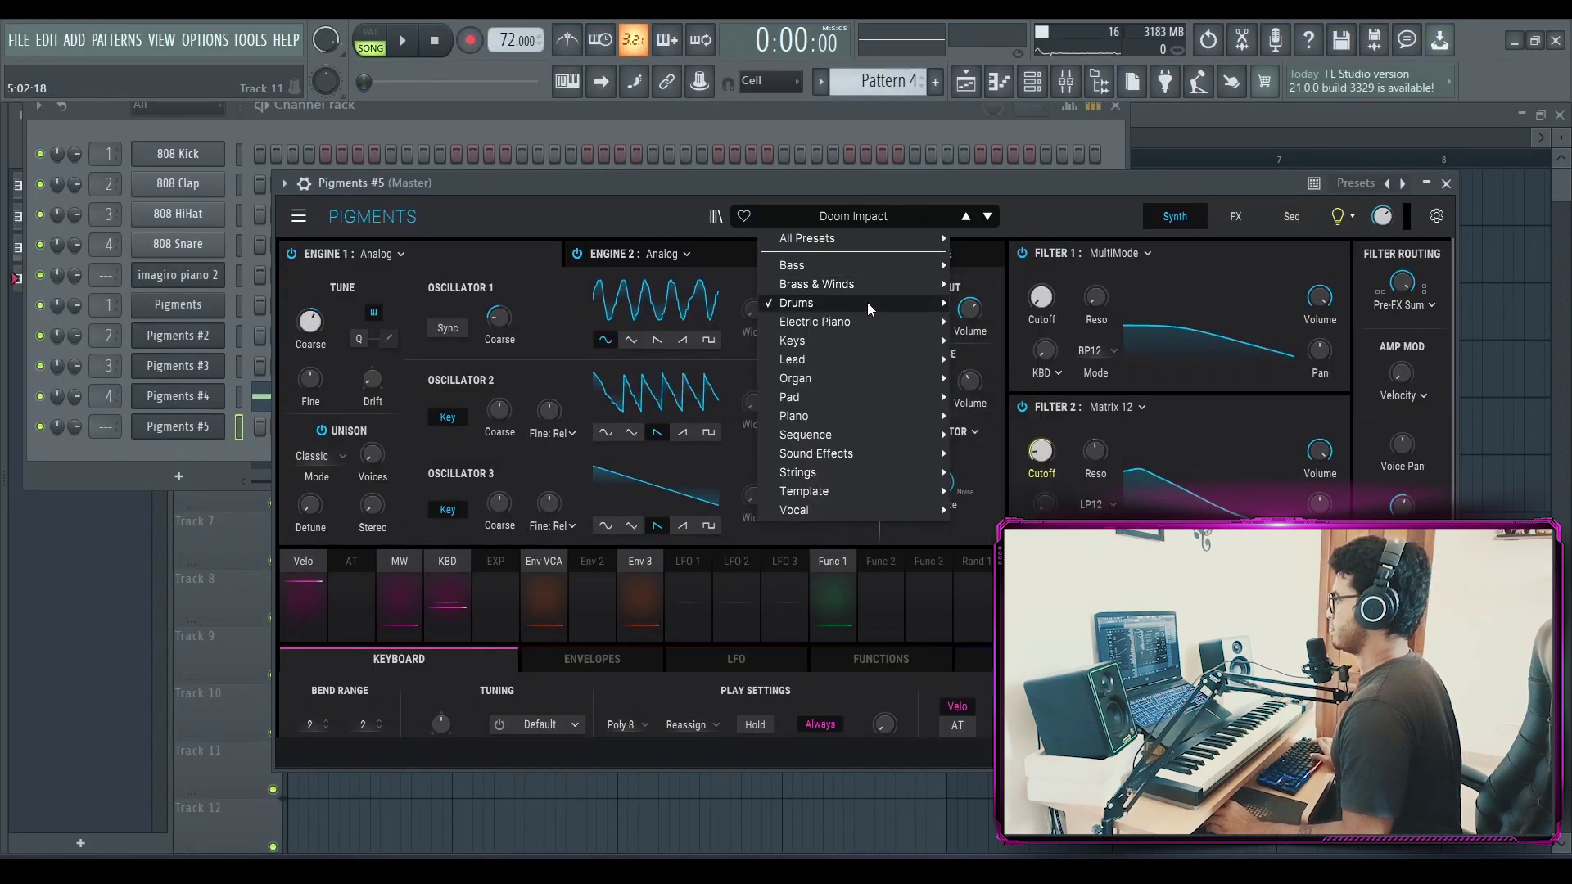
mouse_move(867, 302)
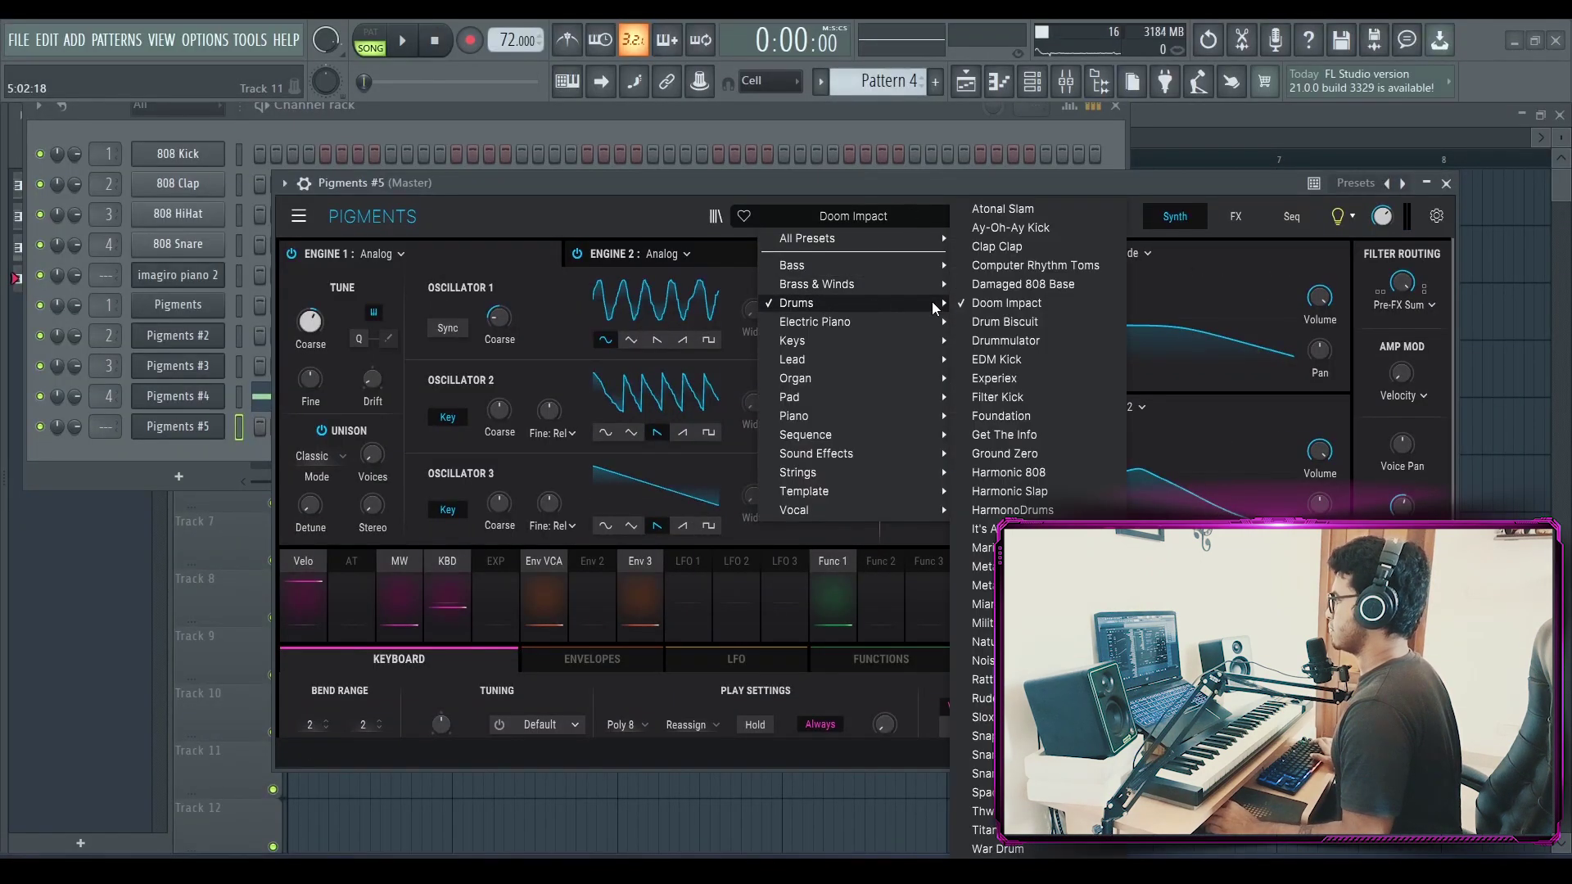
left_click(1069, 347)
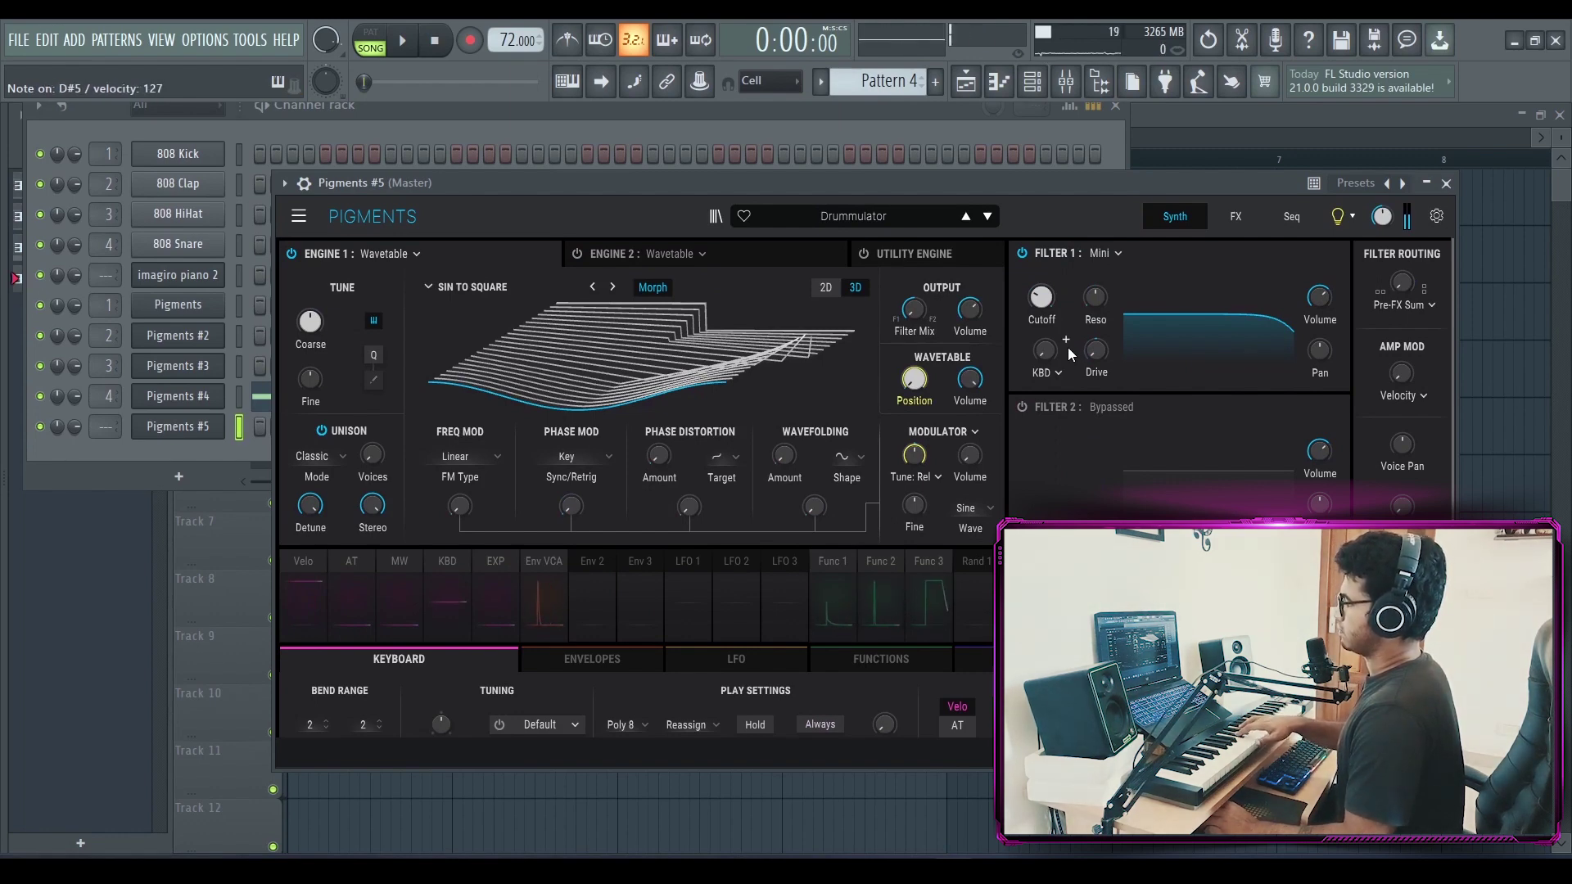
left_click(941, 556)
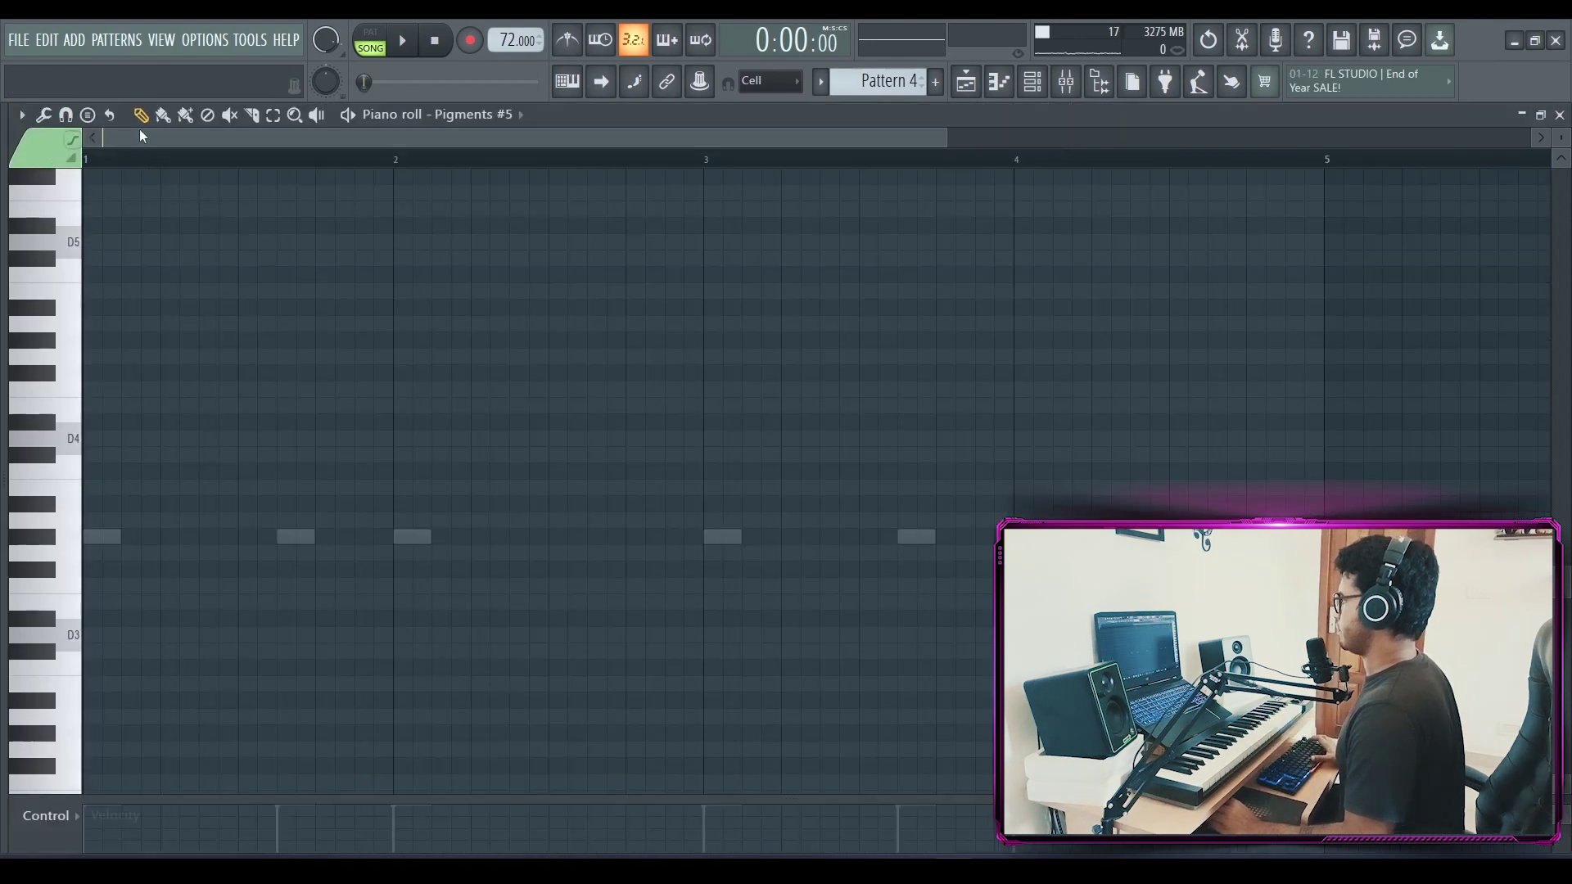
- Add a first note early in bar 1 and raise it an octave to G#4
key("space")
key("space")
left_click(175, 536)
key("space")
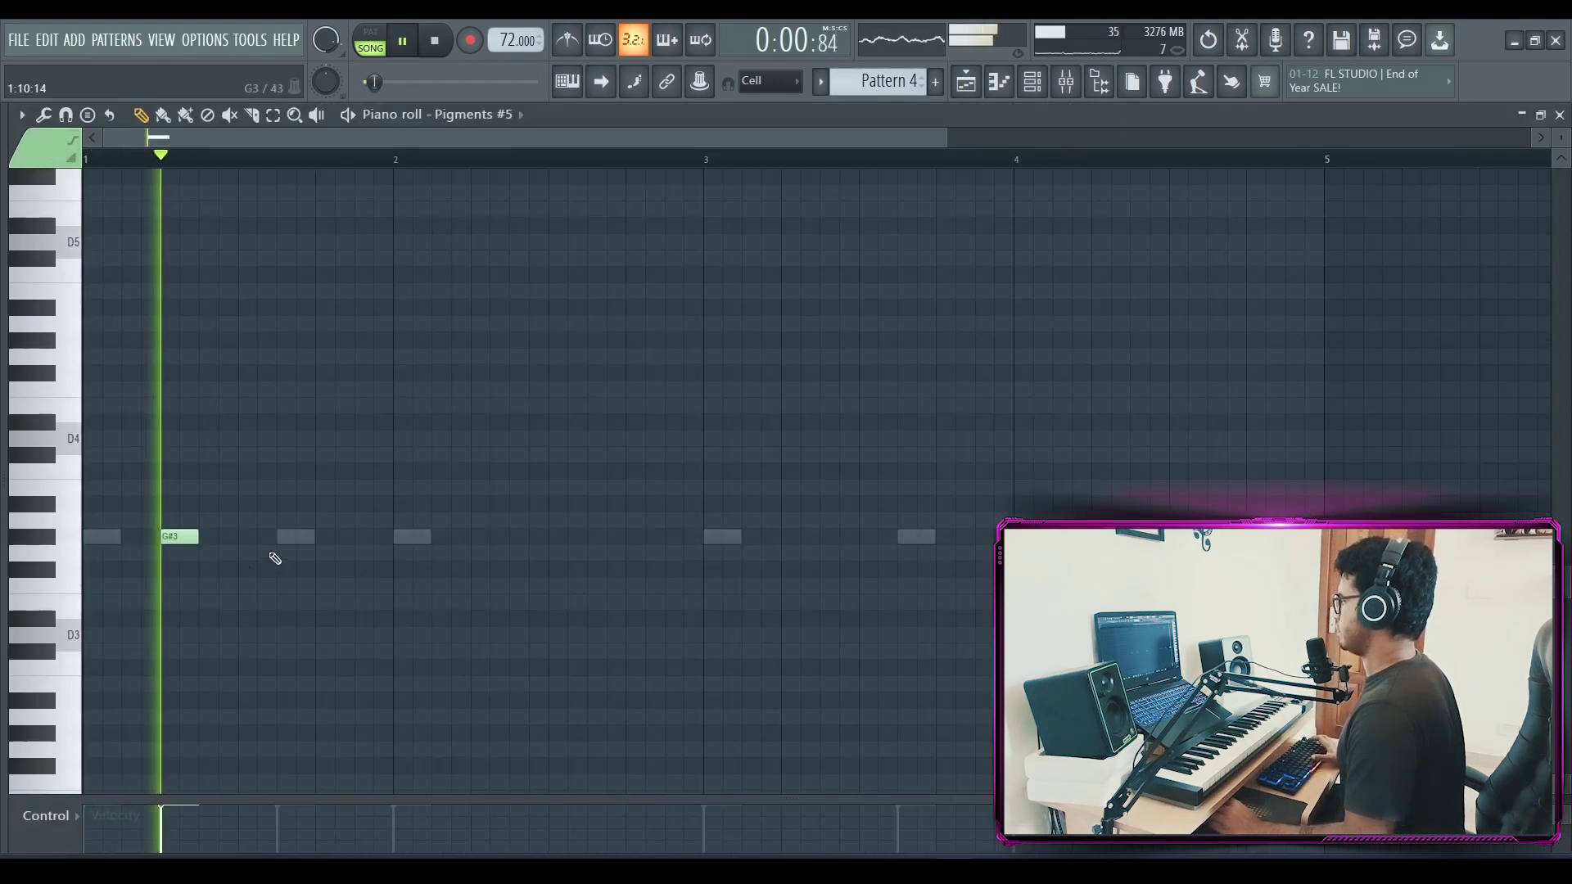
key("space")
key("ctrl+a")
key("ctrl+Up")
- Add and nudge more G#4 hits through bars 1 and 2, then return to the channel rack
key("space")
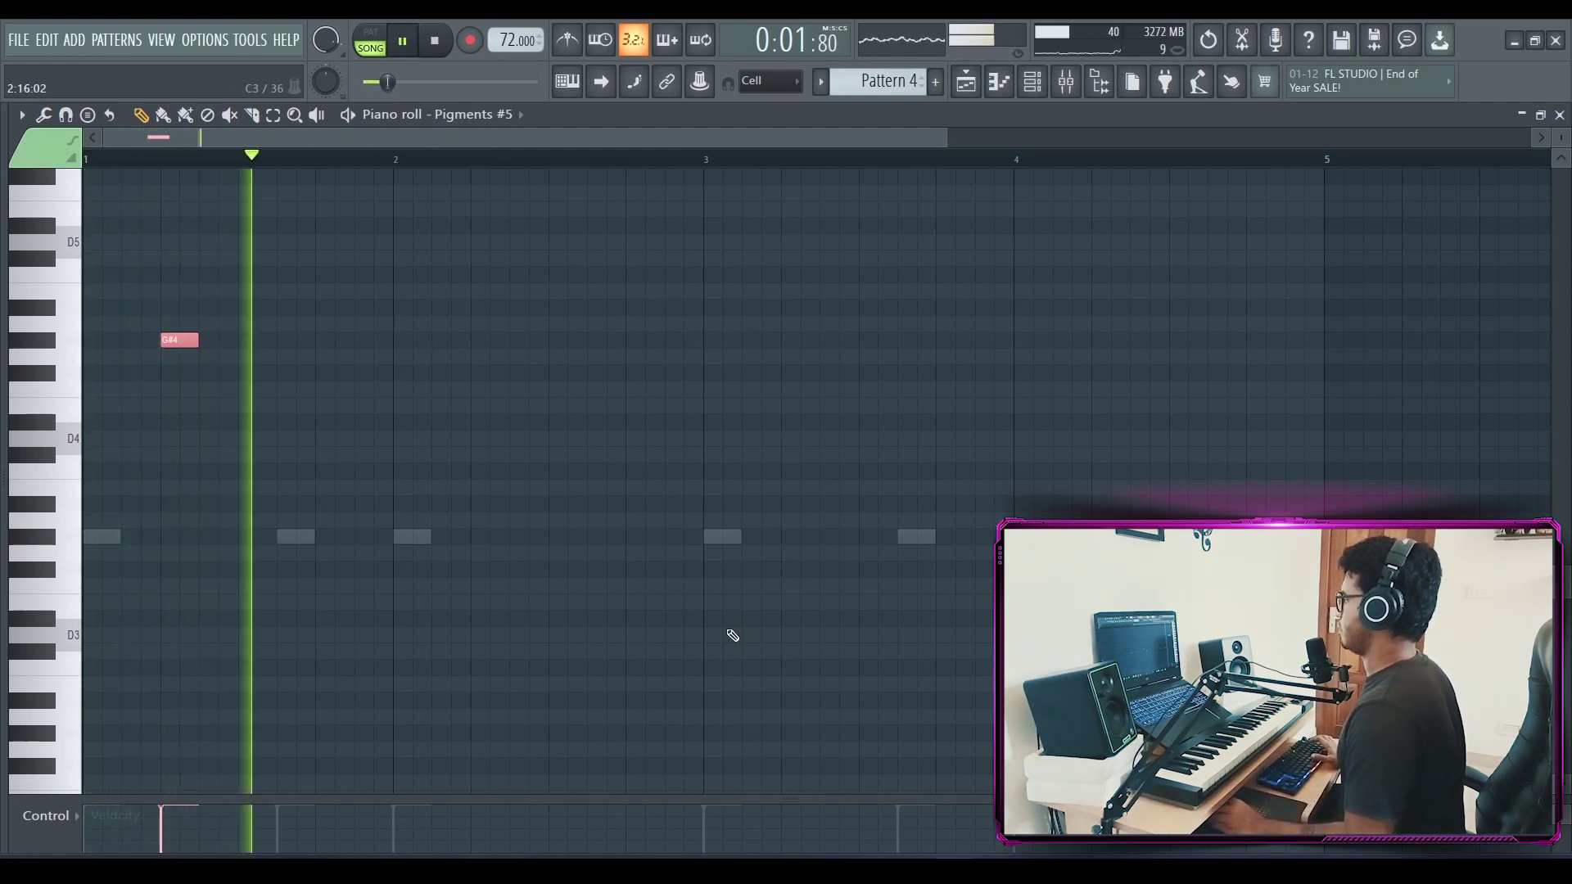
left_click(296, 340)
key("space")
left_click_drag(297, 340, 335, 340)
key("space")
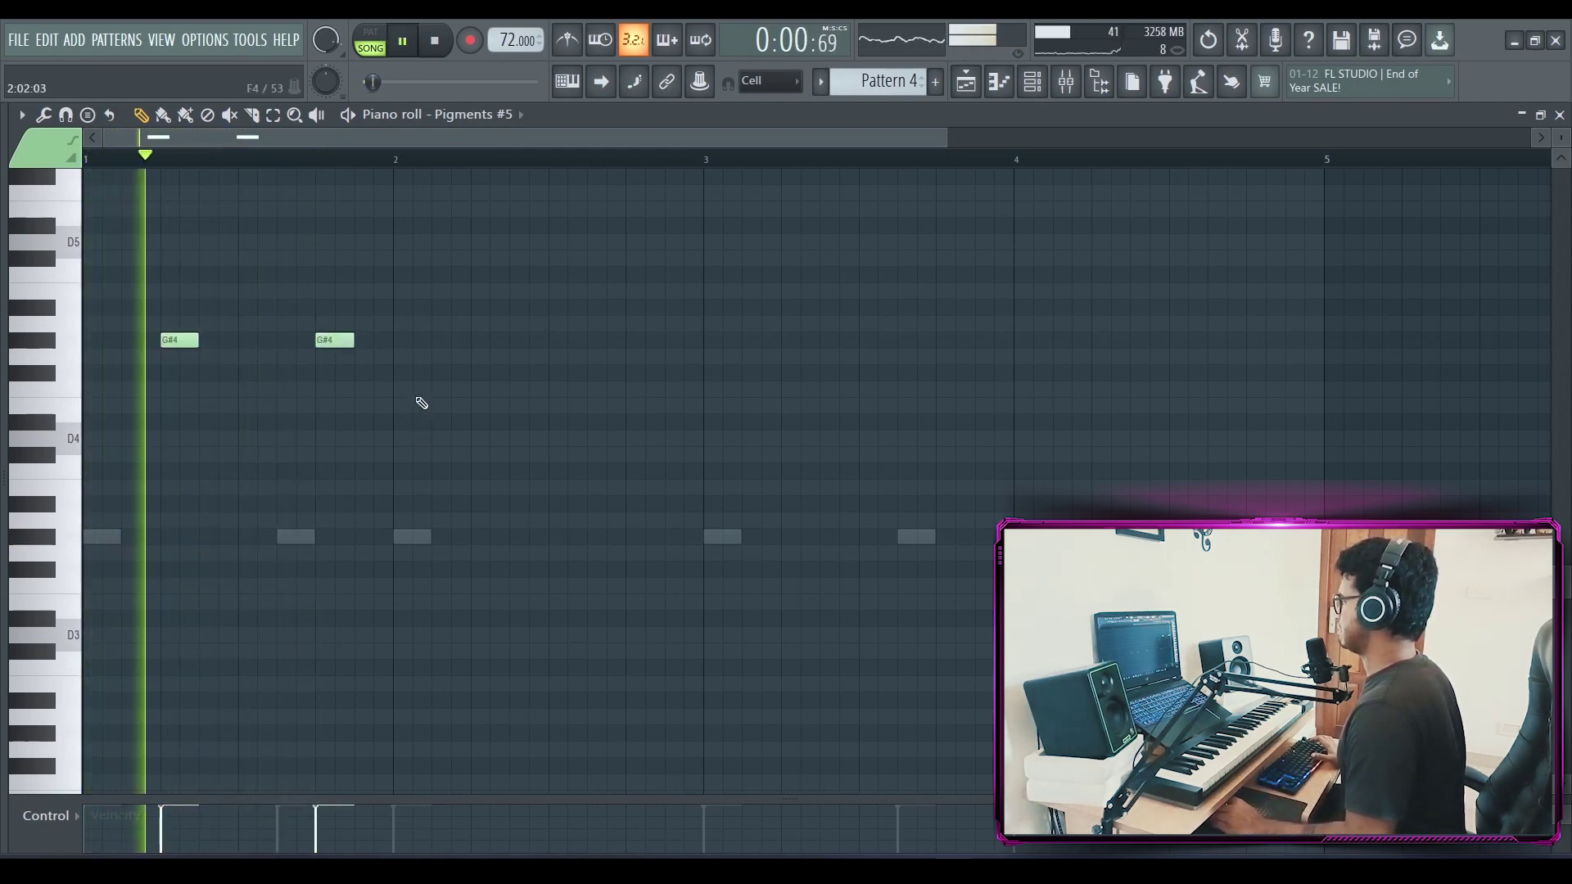
left_click(470, 342)
left_click_drag(471, 342, 490, 342)
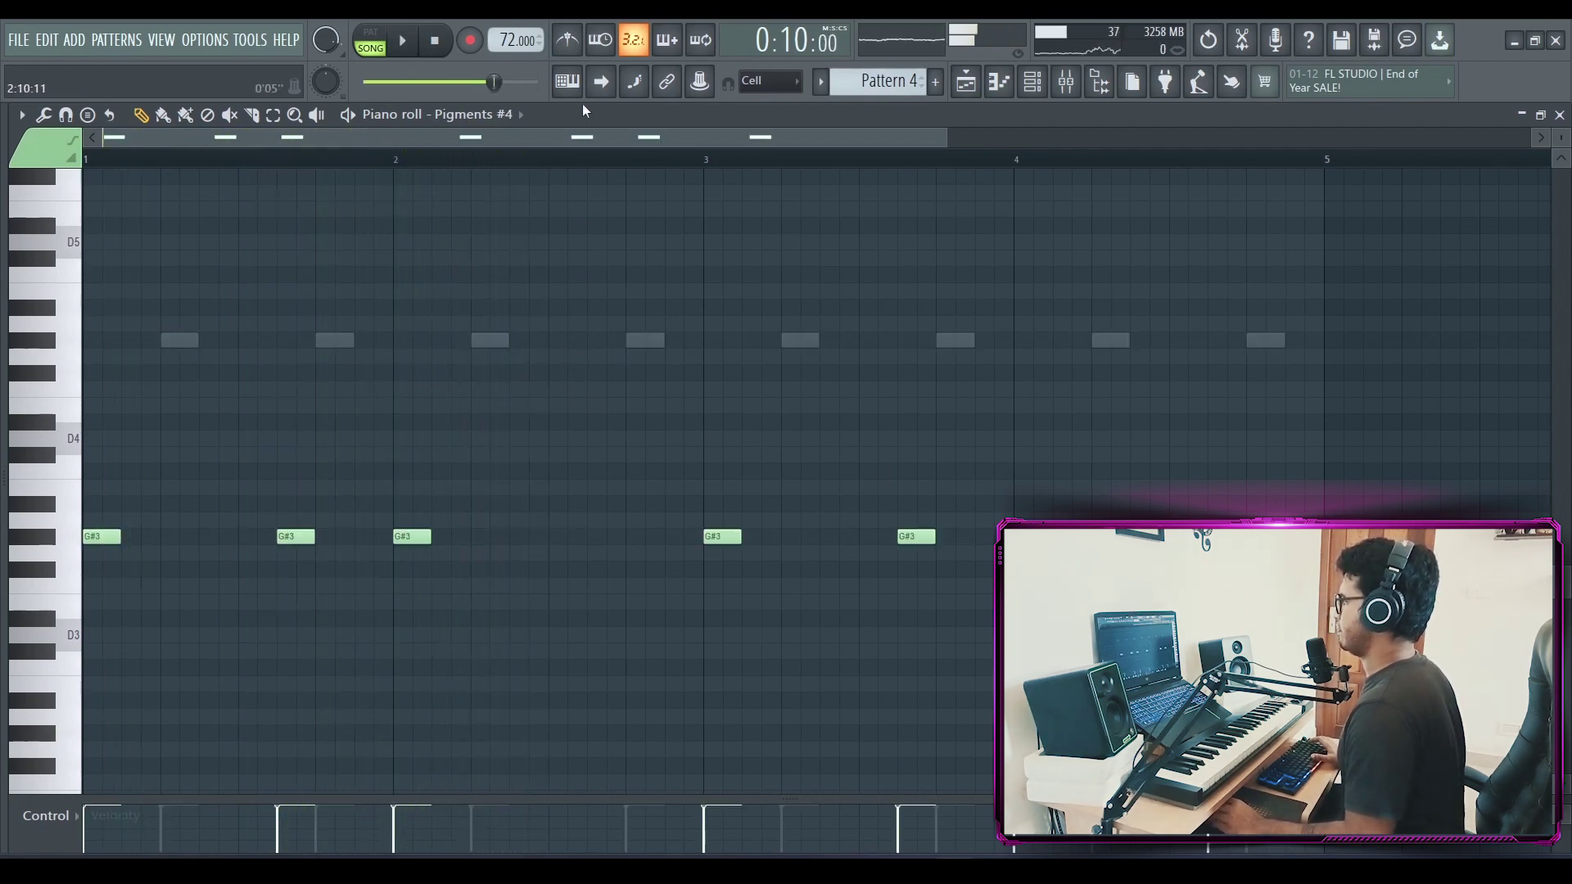
scroll(513, 118, "down", 1)
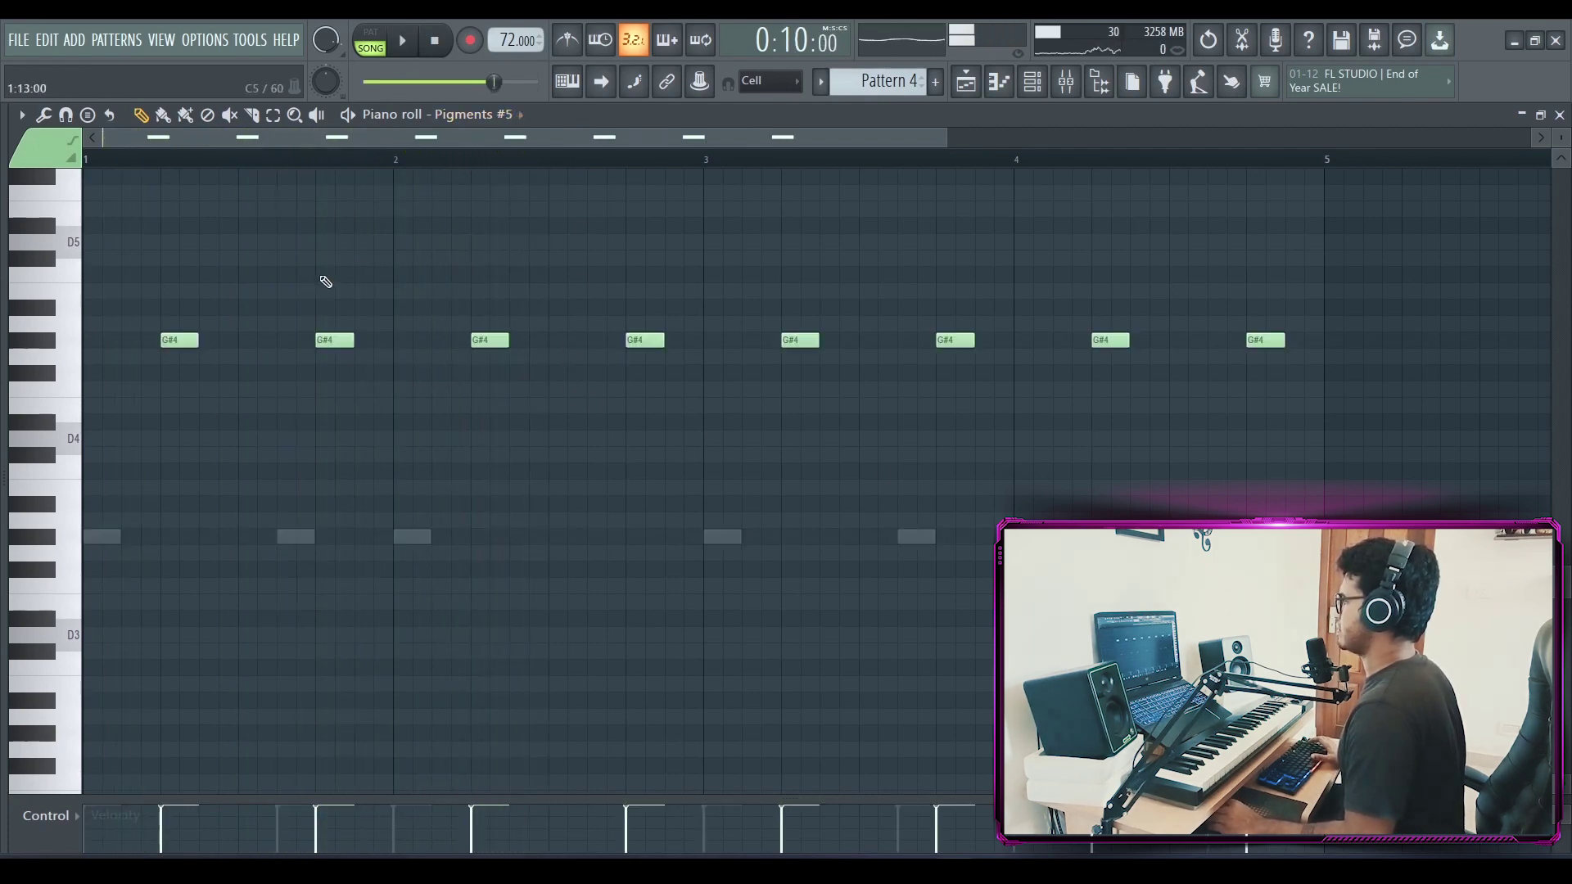
key("F6")
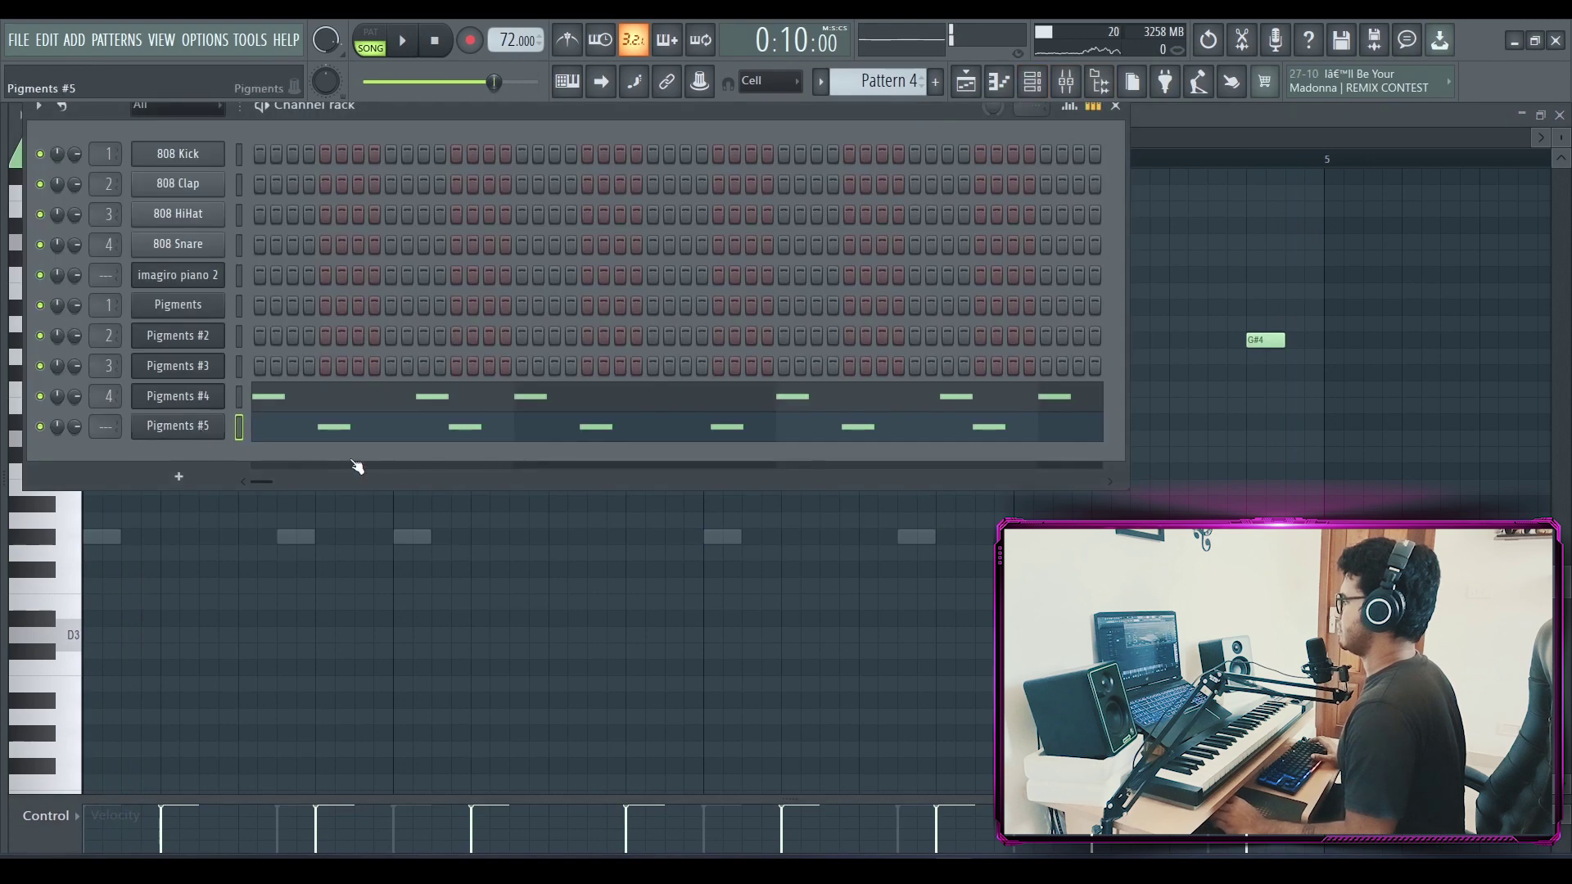
- Switch Decapitator on insert 5 to the MidDriver preset while Pigments #5 plays
left_click(178, 426)
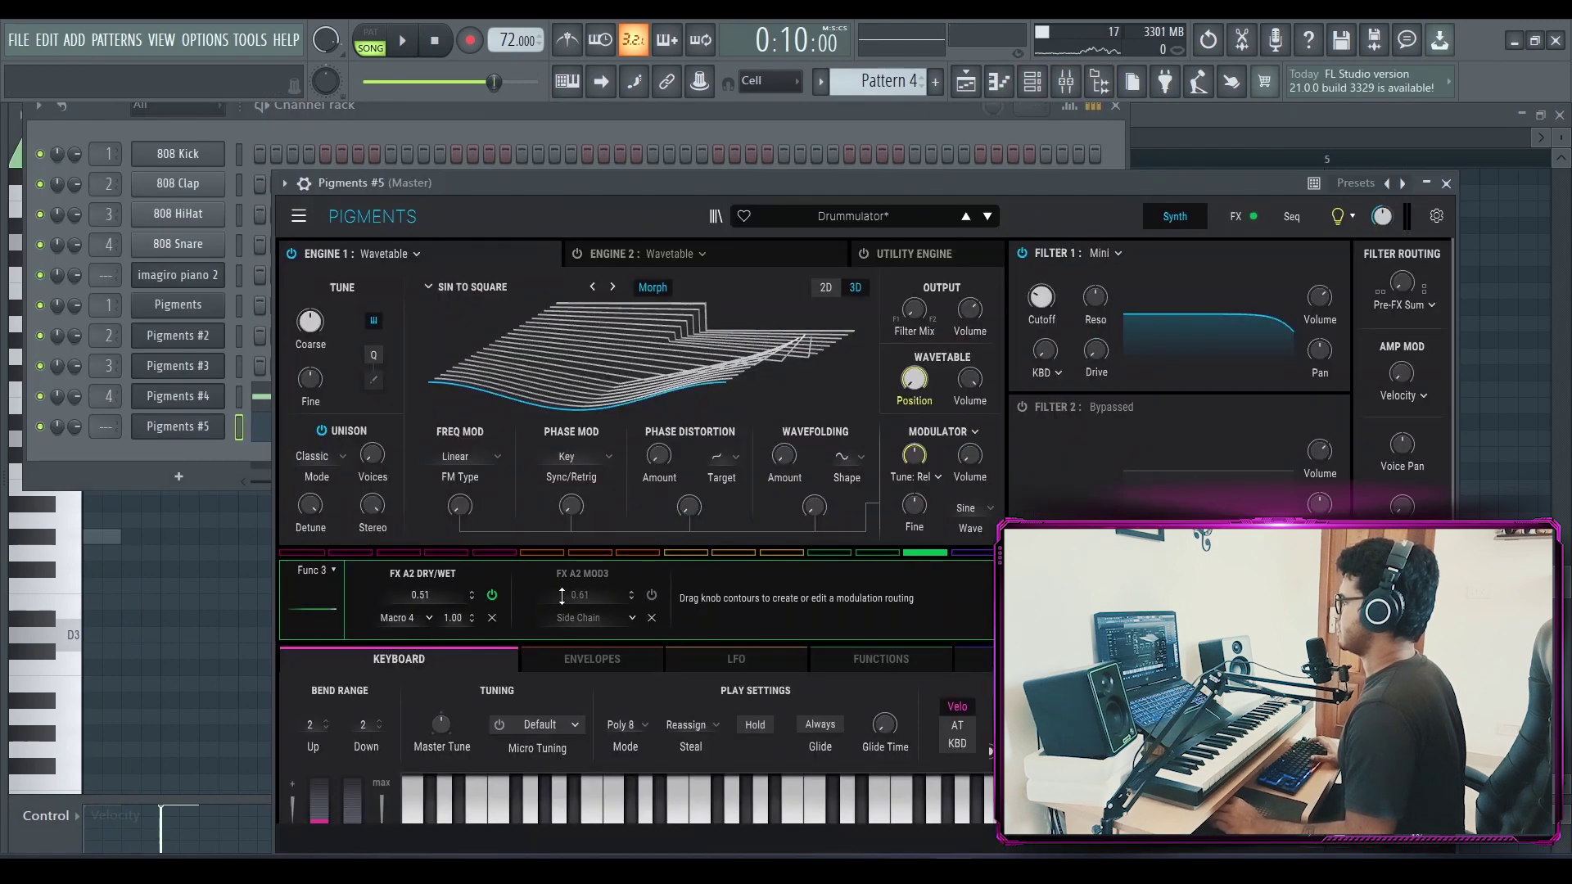
left_click_drag(746, 190, 765, 185)
key("space")
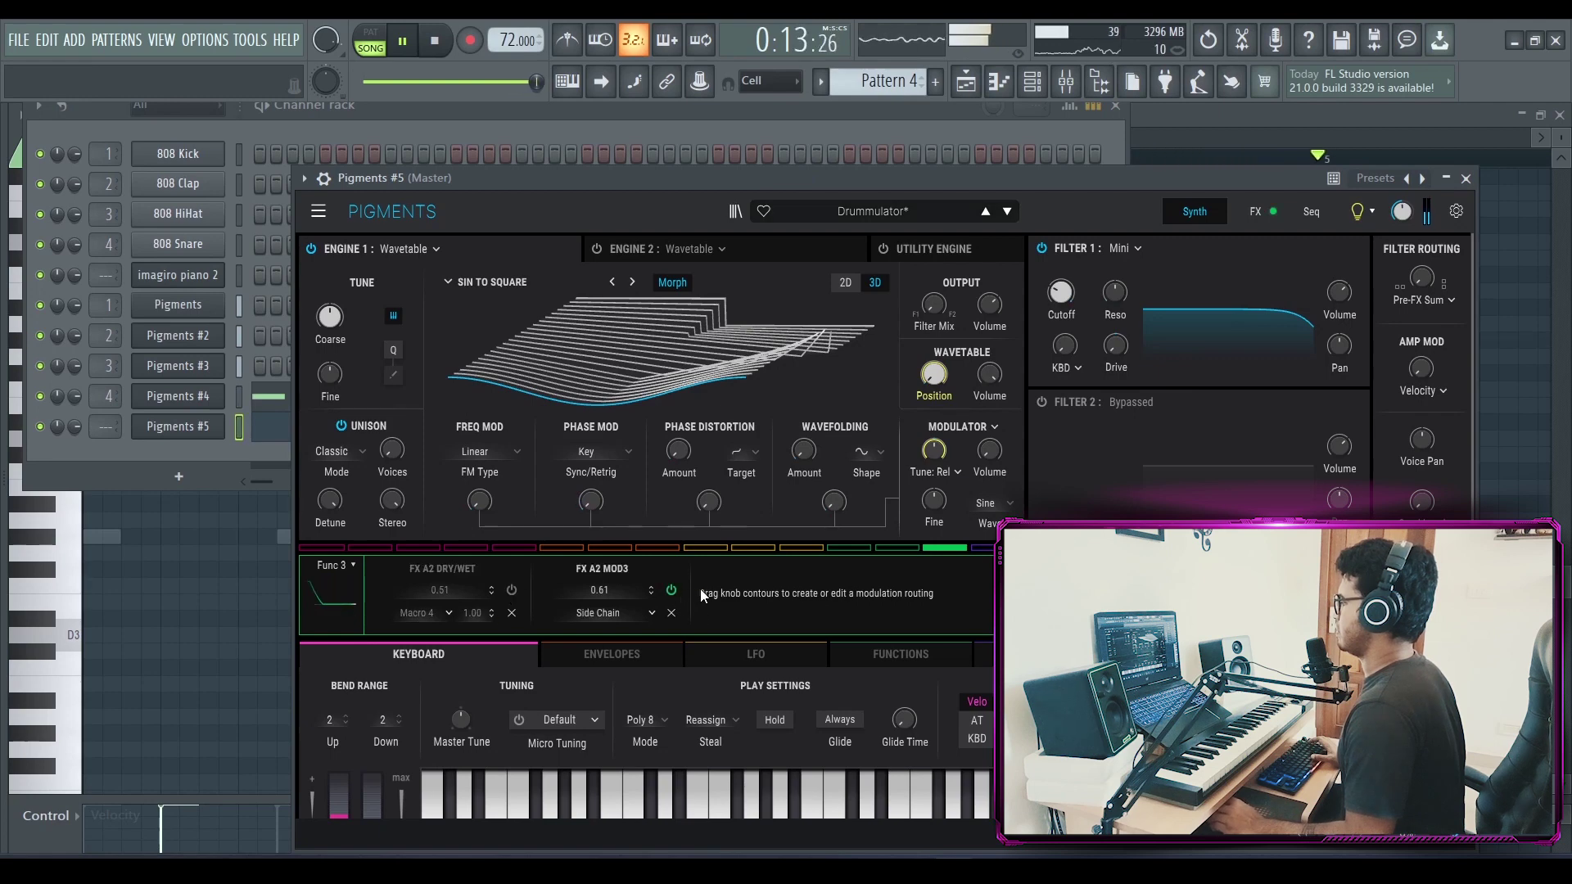
left_click(1047, 90)
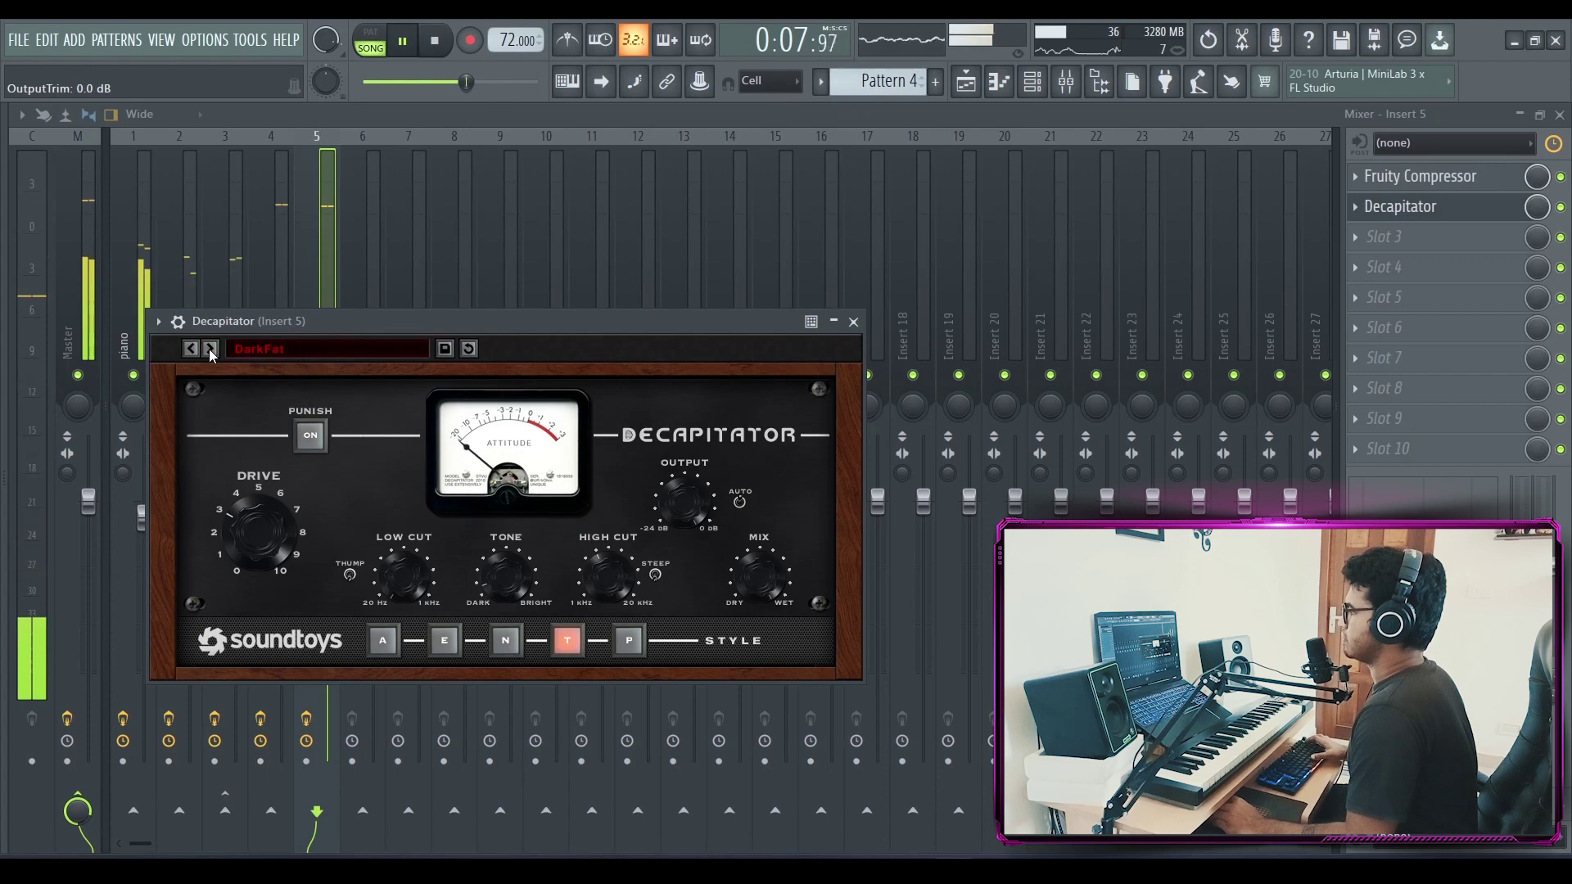
left_click(209, 349)
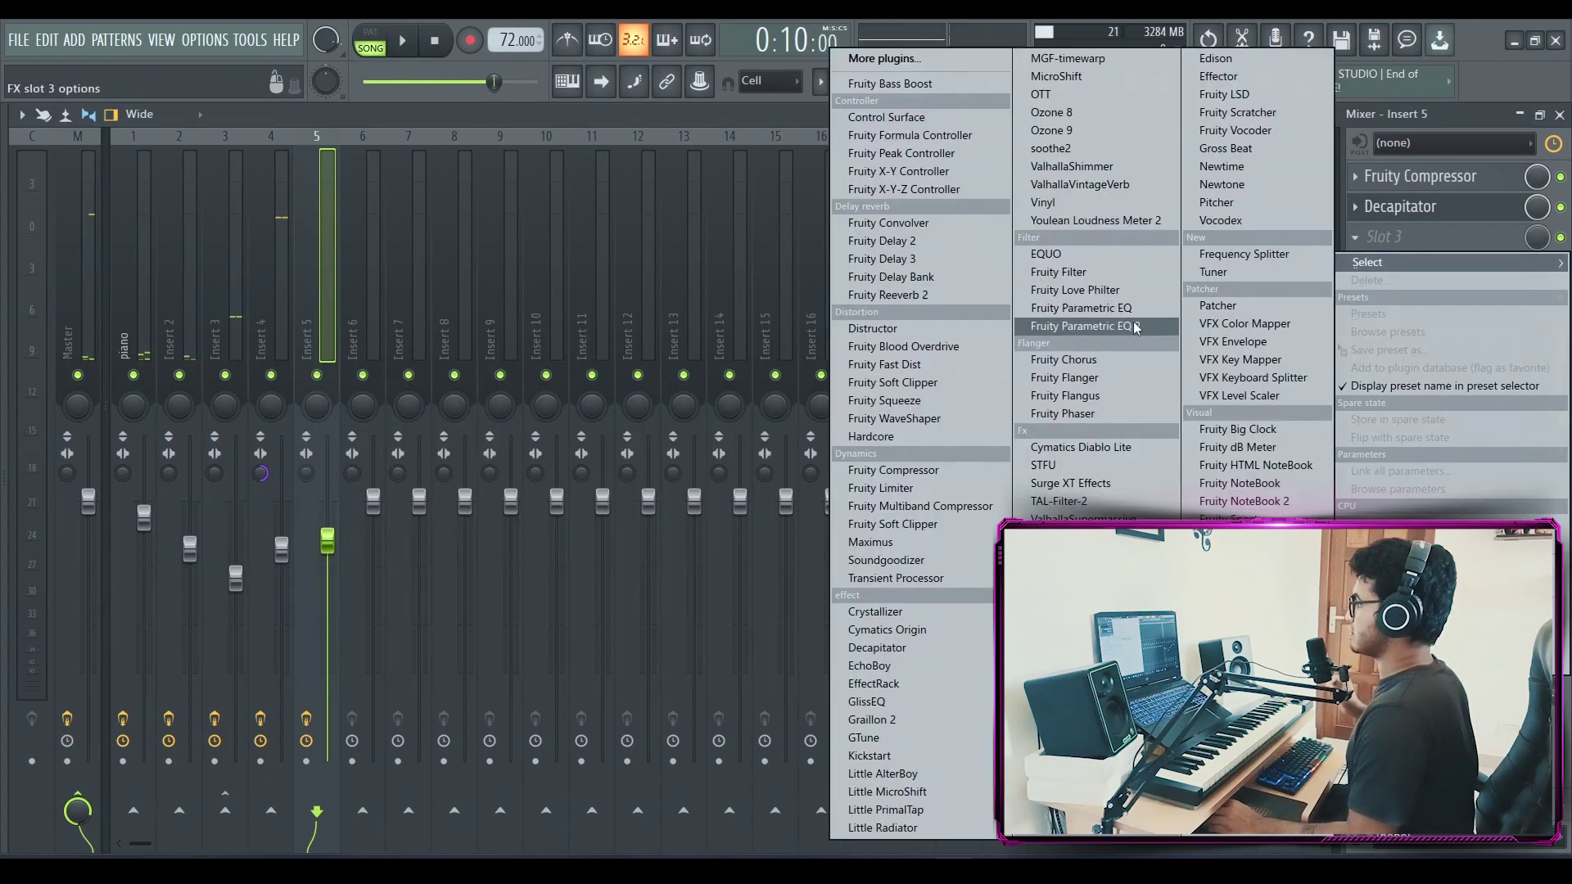
- Add Fruity Parametric EQ 2 in slot 3 with a band 7 high-shelf boost and band 1 low-shelf cut
left_click(1064, 326)
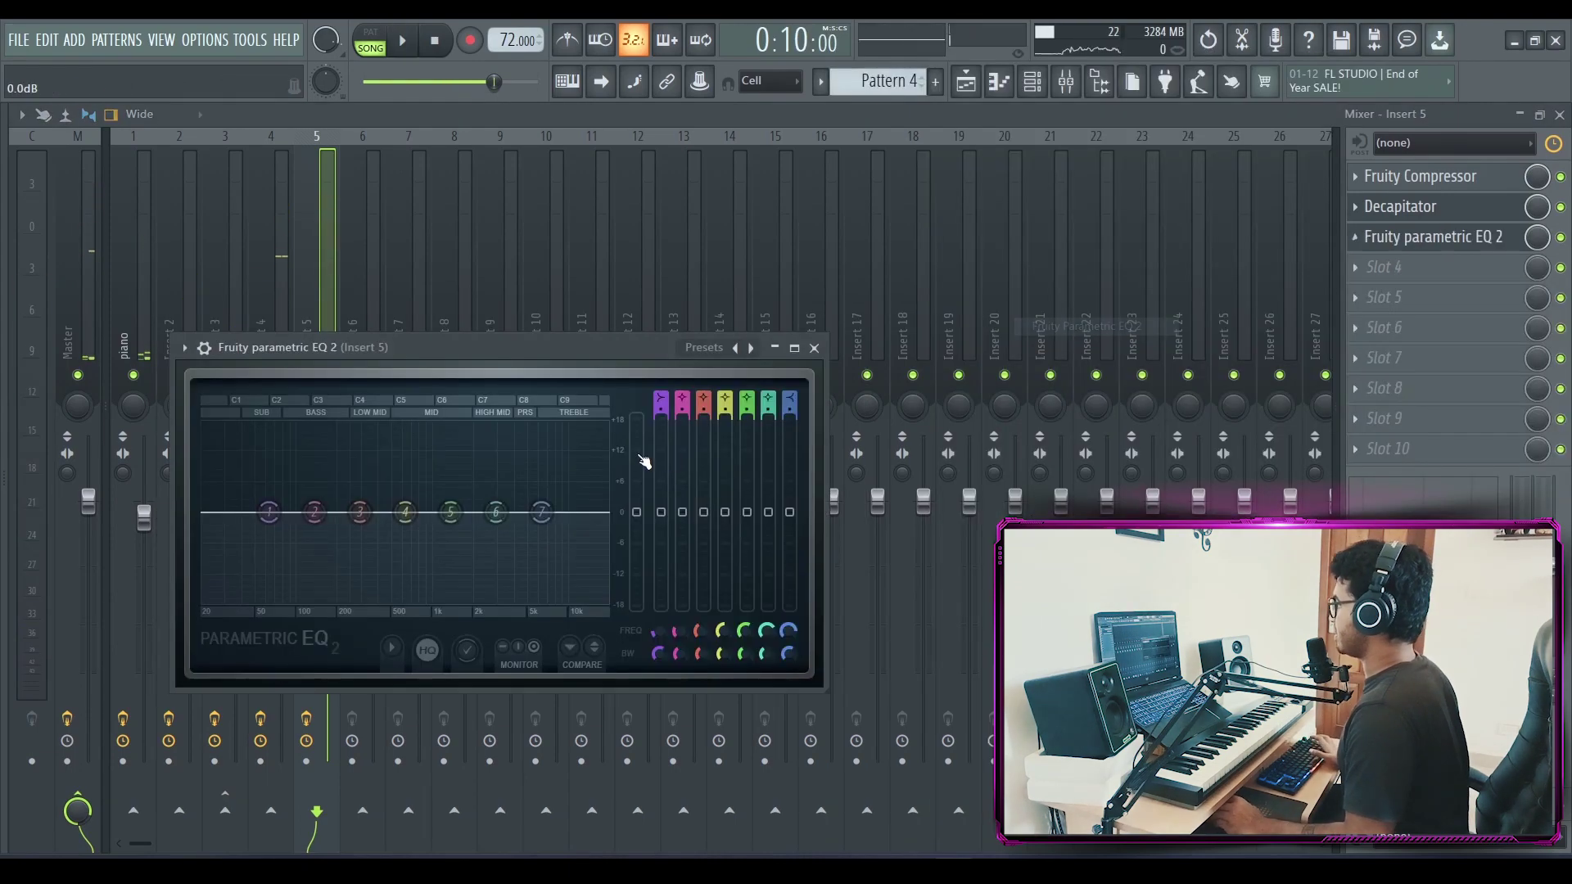
key("space")
left_click_drag(542, 512, 512, 479)
left_click_drag(270, 513, 372, 602)
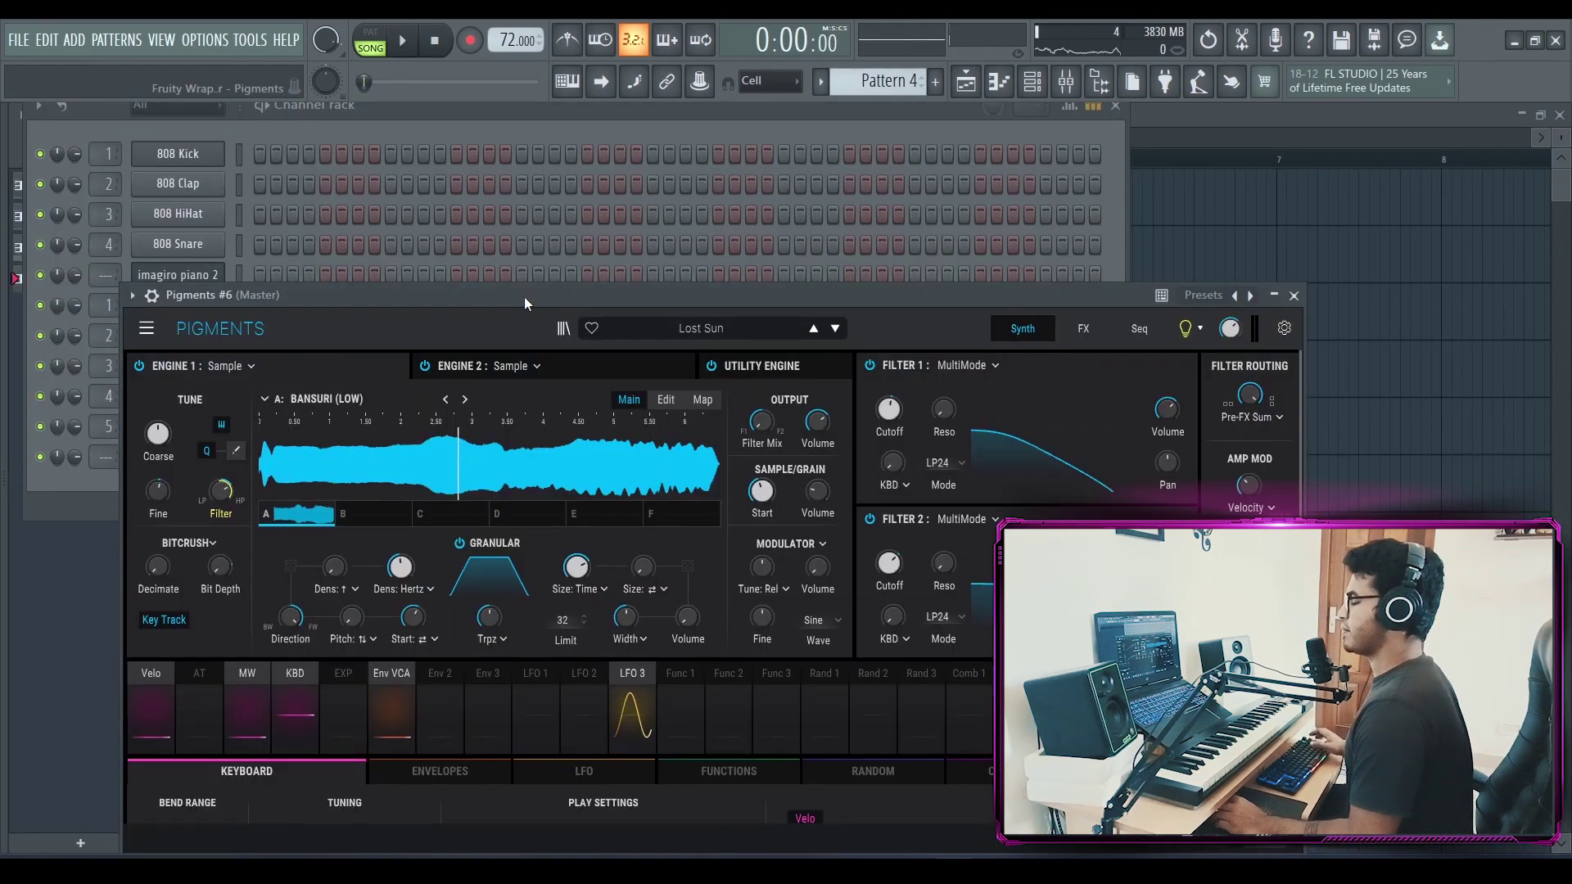
- Browse Pigments #6's preset categories and step to the Experiex preset
left_click_drag(524, 296, 531, 297)
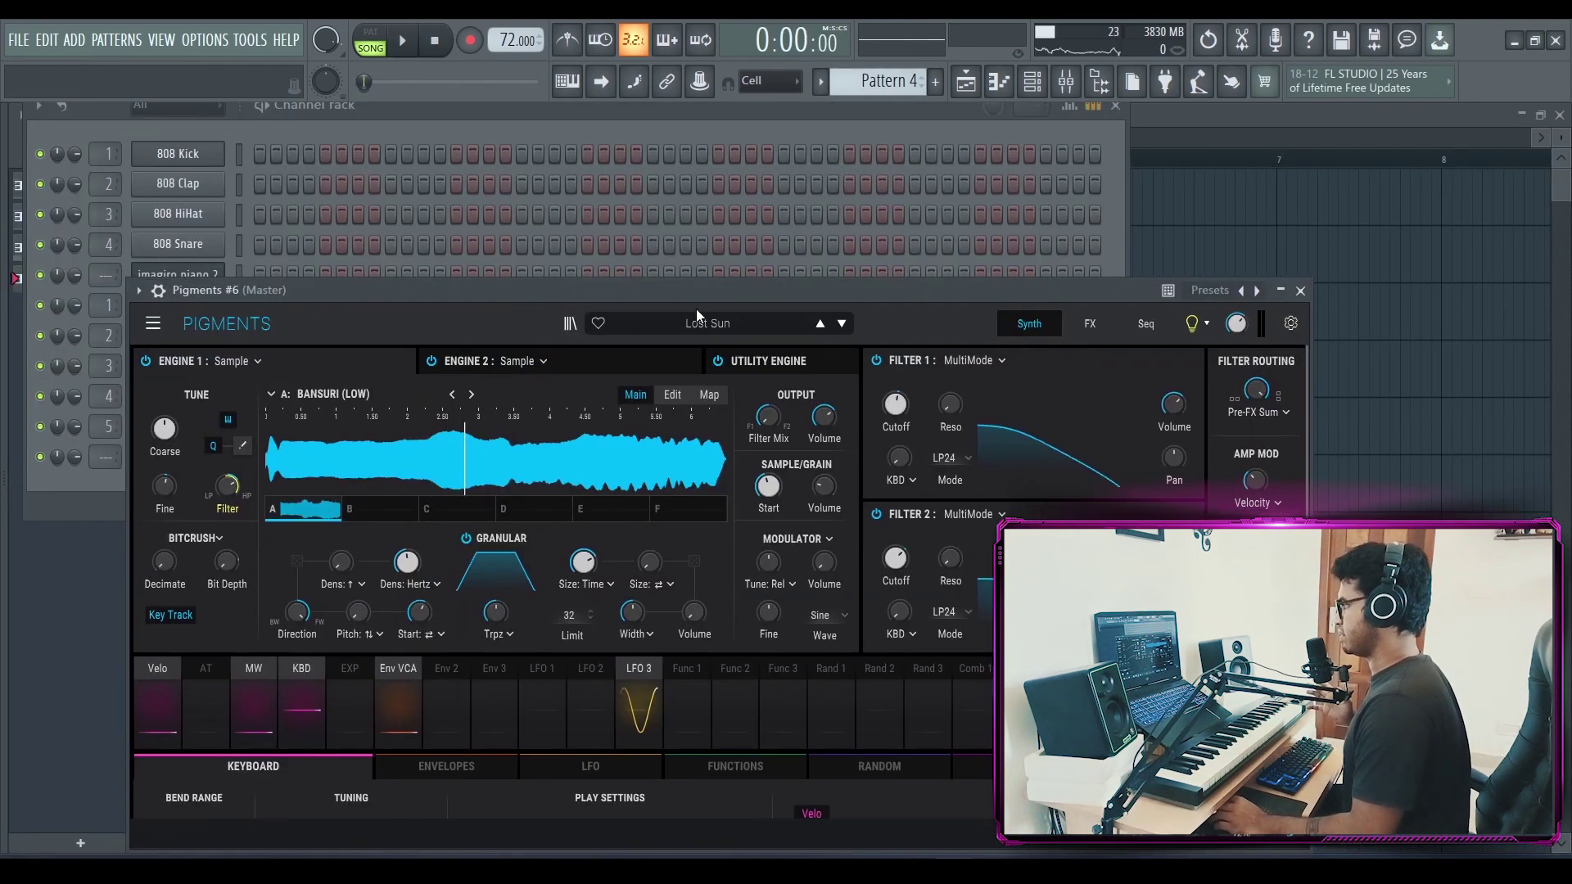
left_click(716, 322)
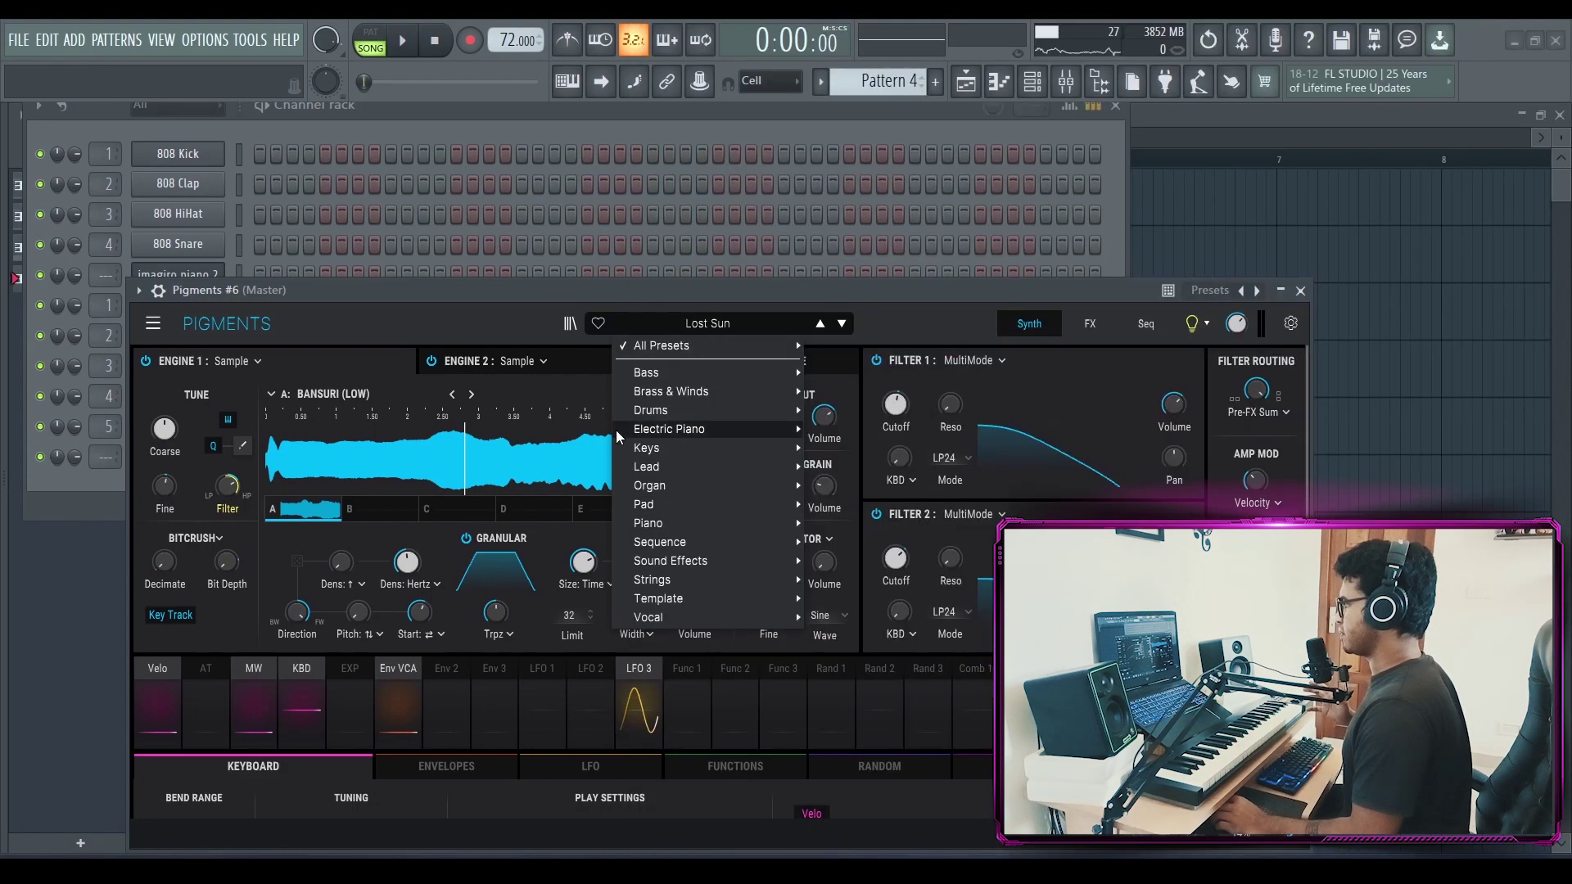
mouse_move(676, 411)
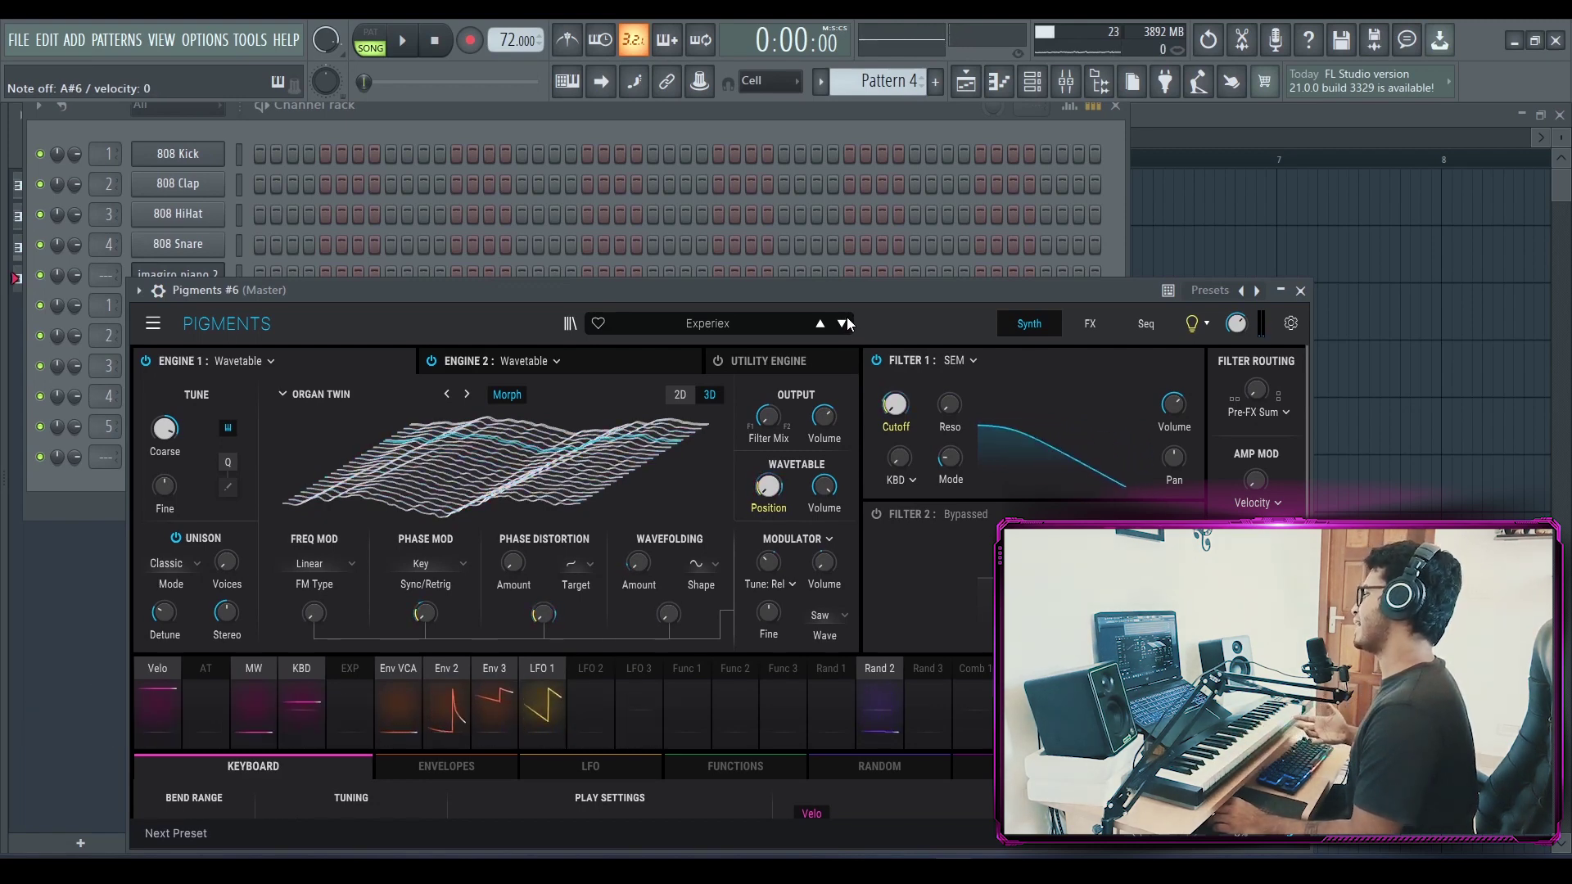
- Audition Experiex while viewing its LFO 1 and Env 3 modulation routings
left_click(542, 708)
key("space")
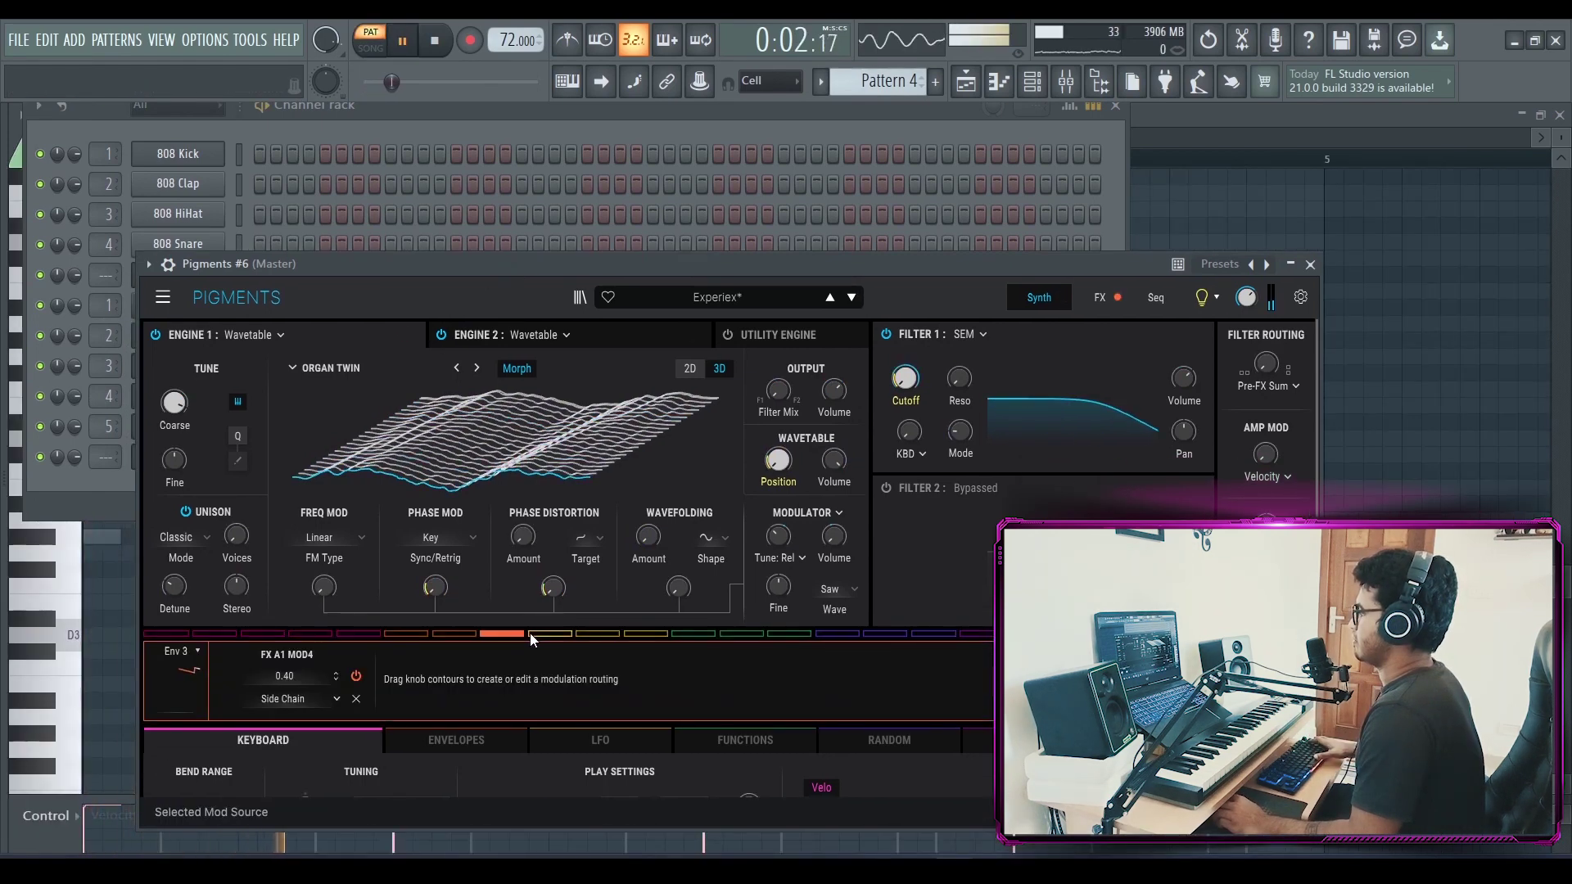
left_click(502, 634)
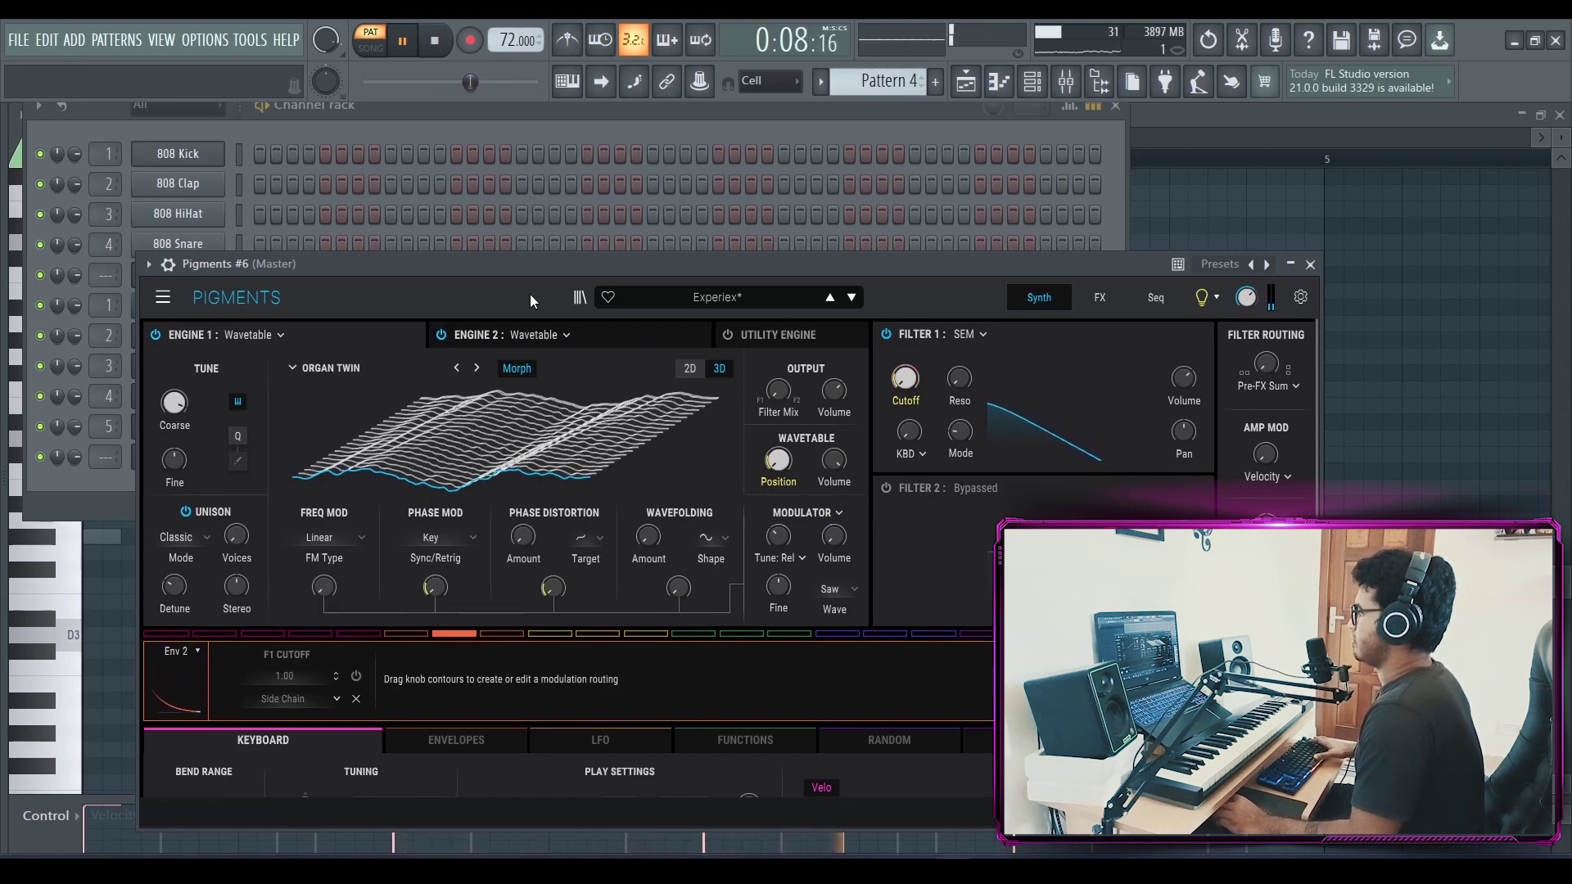
left_click_drag(529, 264, 525, 263)
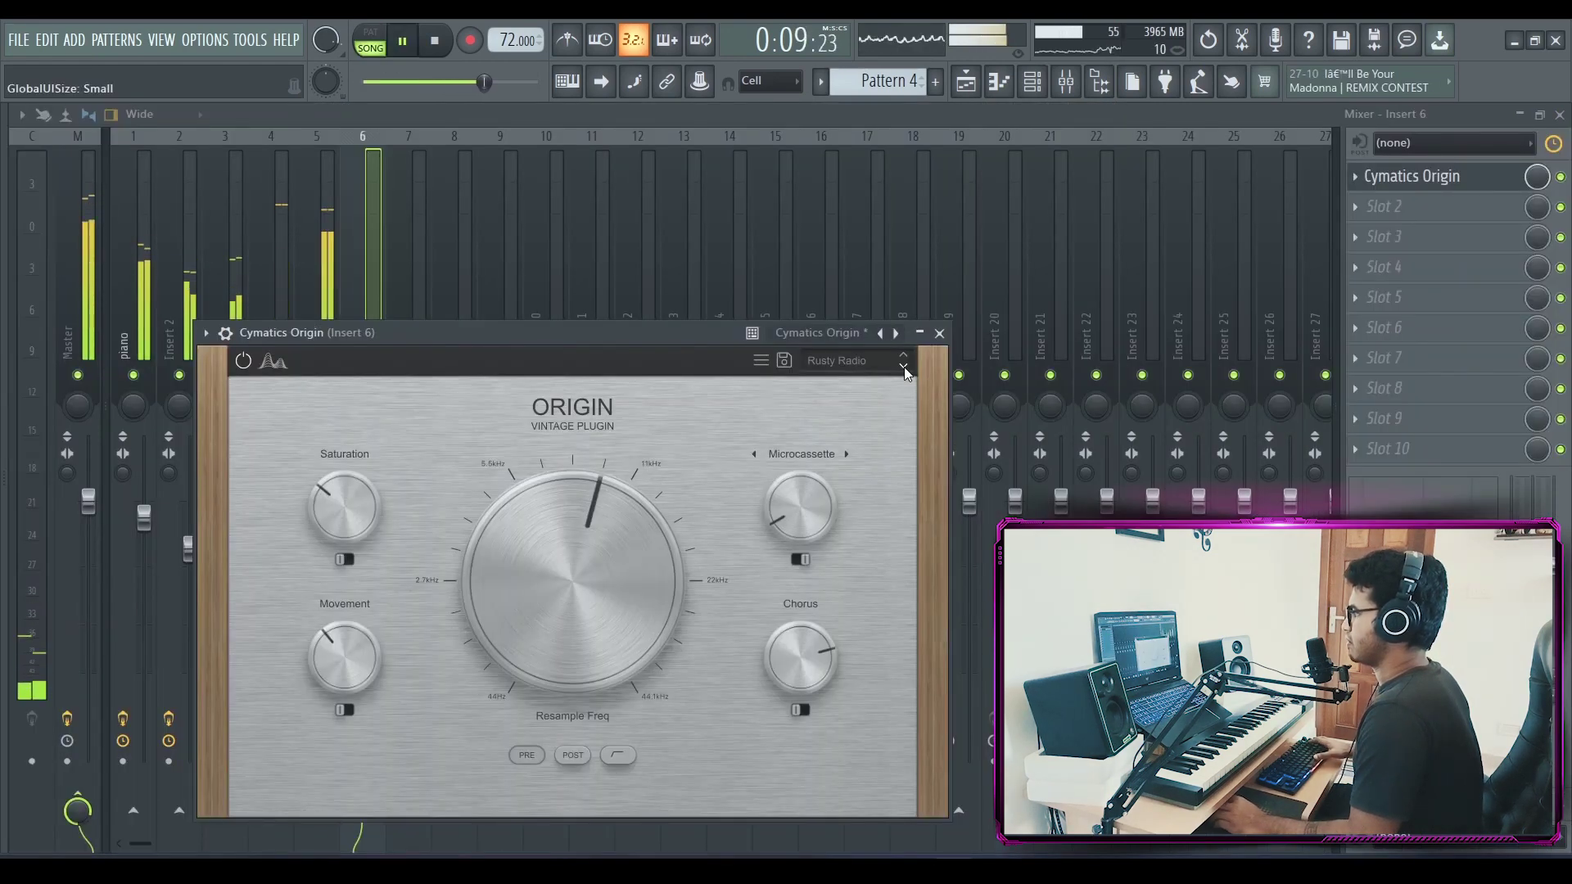
- Set Cymatics Origin to the Sand preset and zoom out the Playlist
left_click(904, 367)
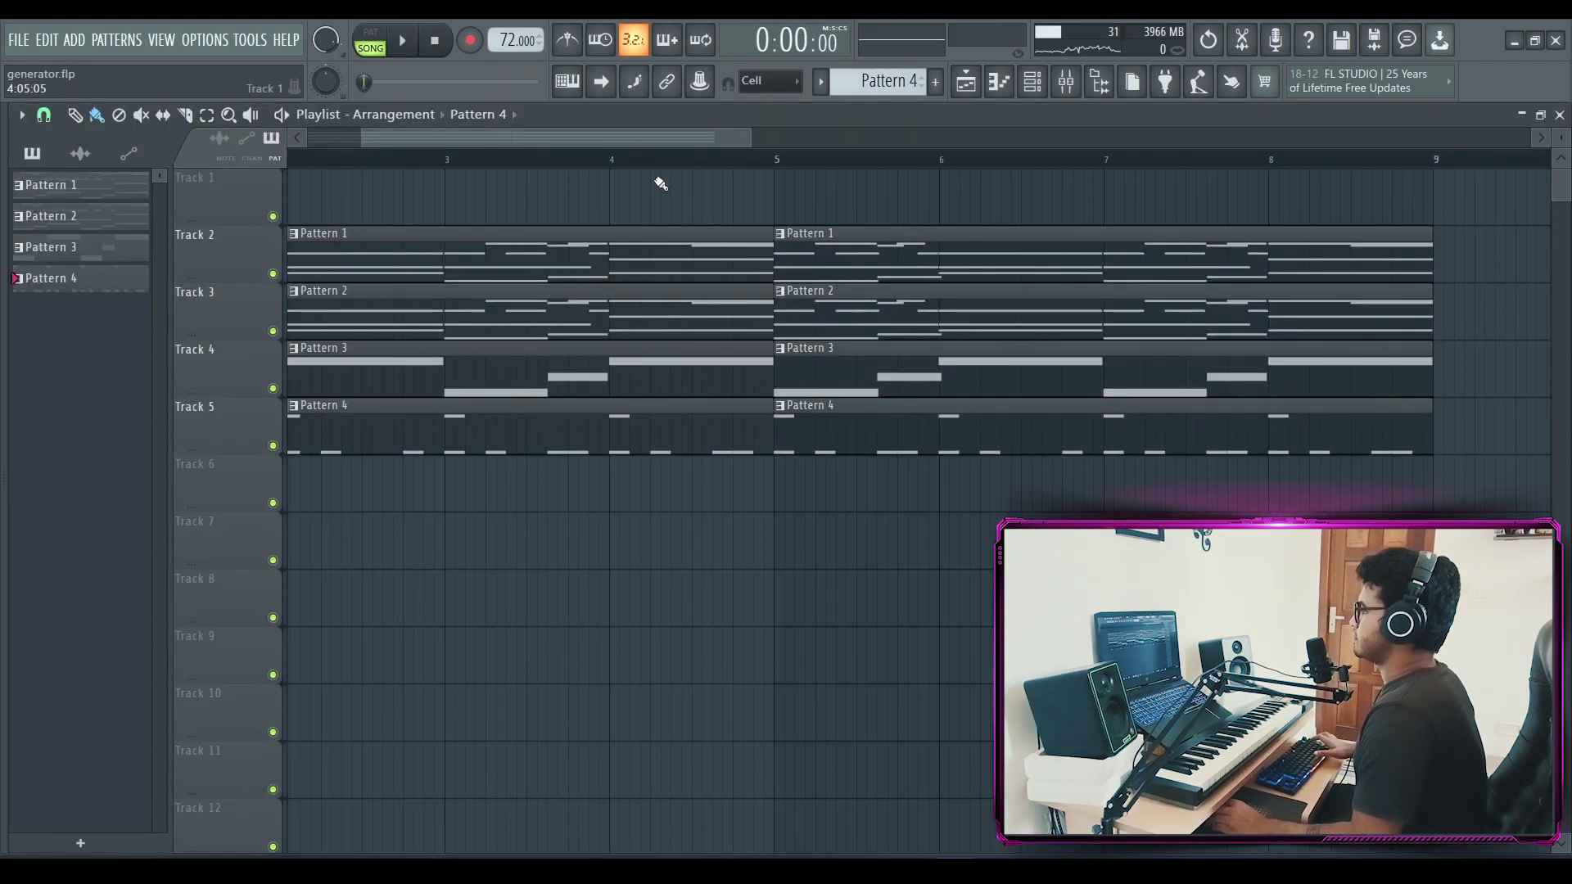
scroll(660, 183, "down", 3)
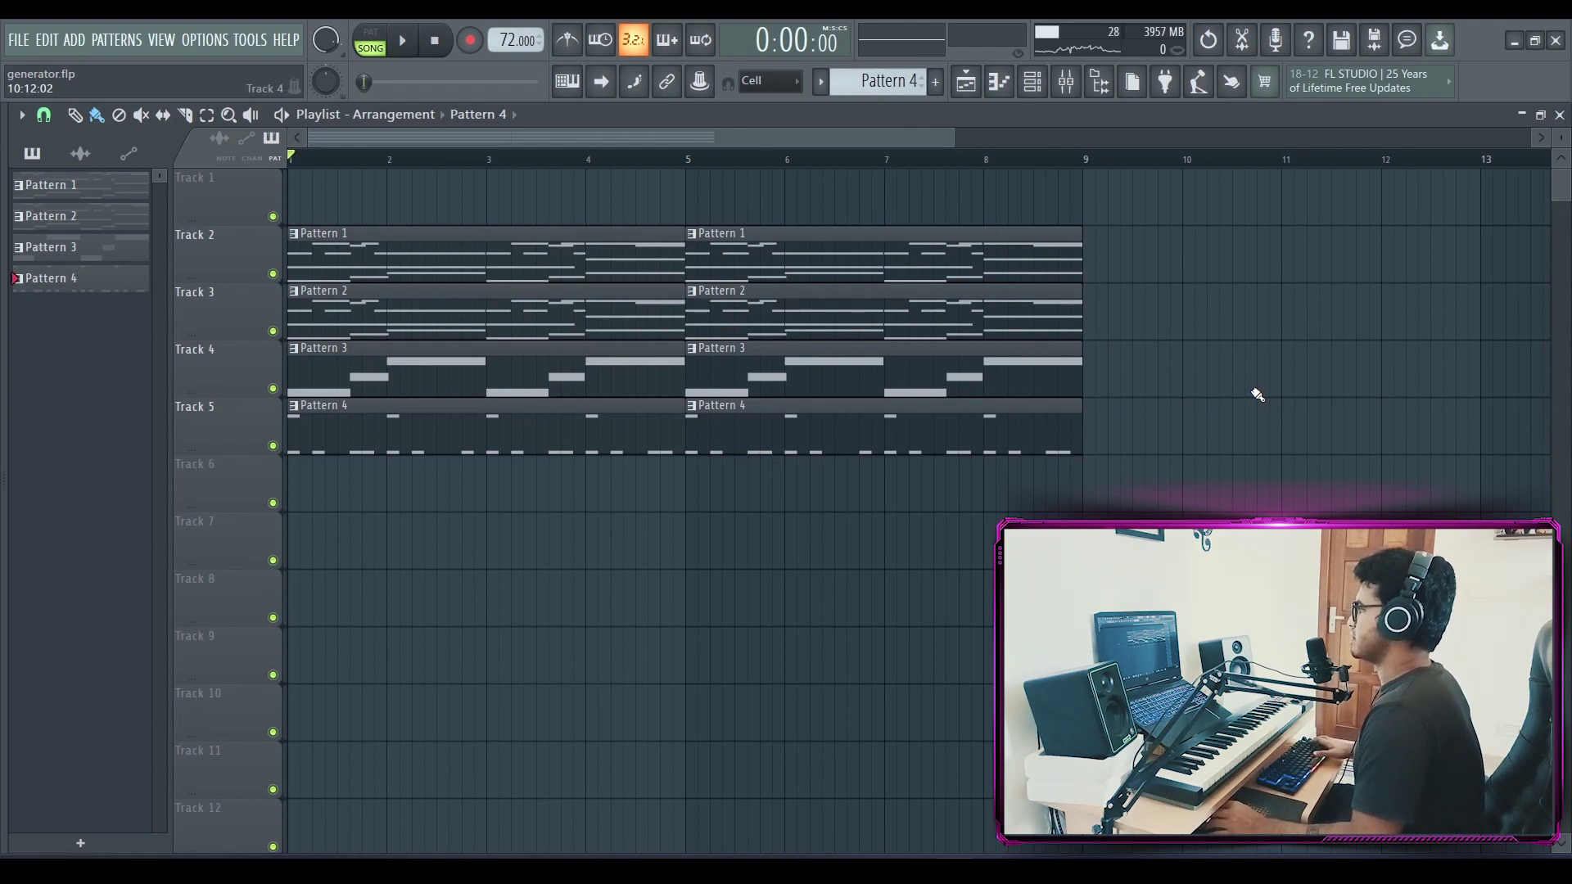
- Add a Pigments instrument channel, Pigments #7, from the channel rack's add menu
left_click(1040, 90)
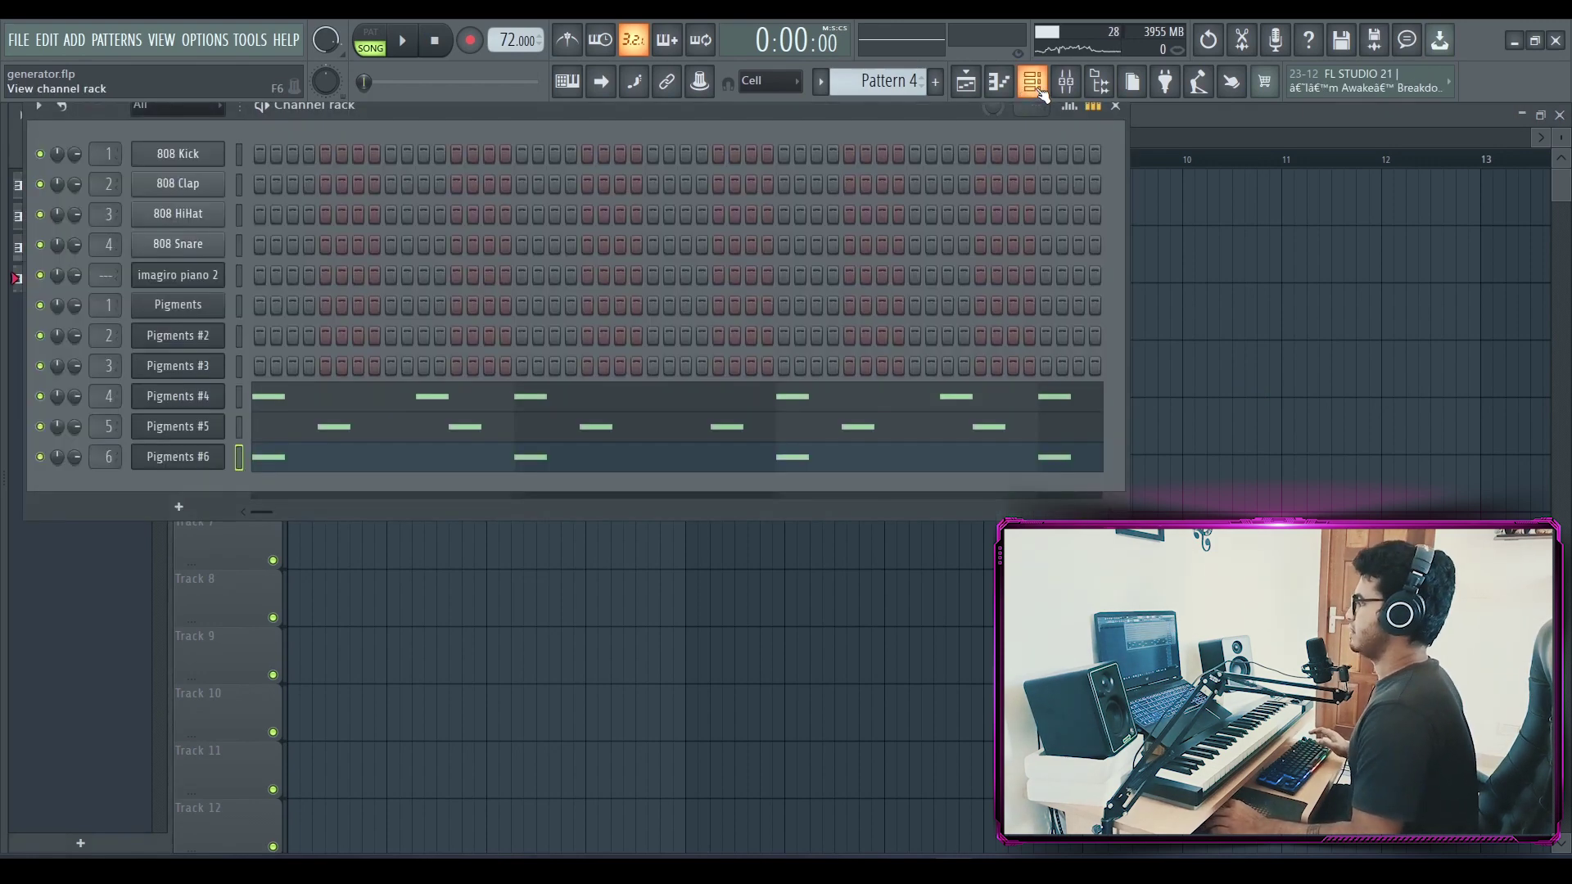
left_click(177, 507)
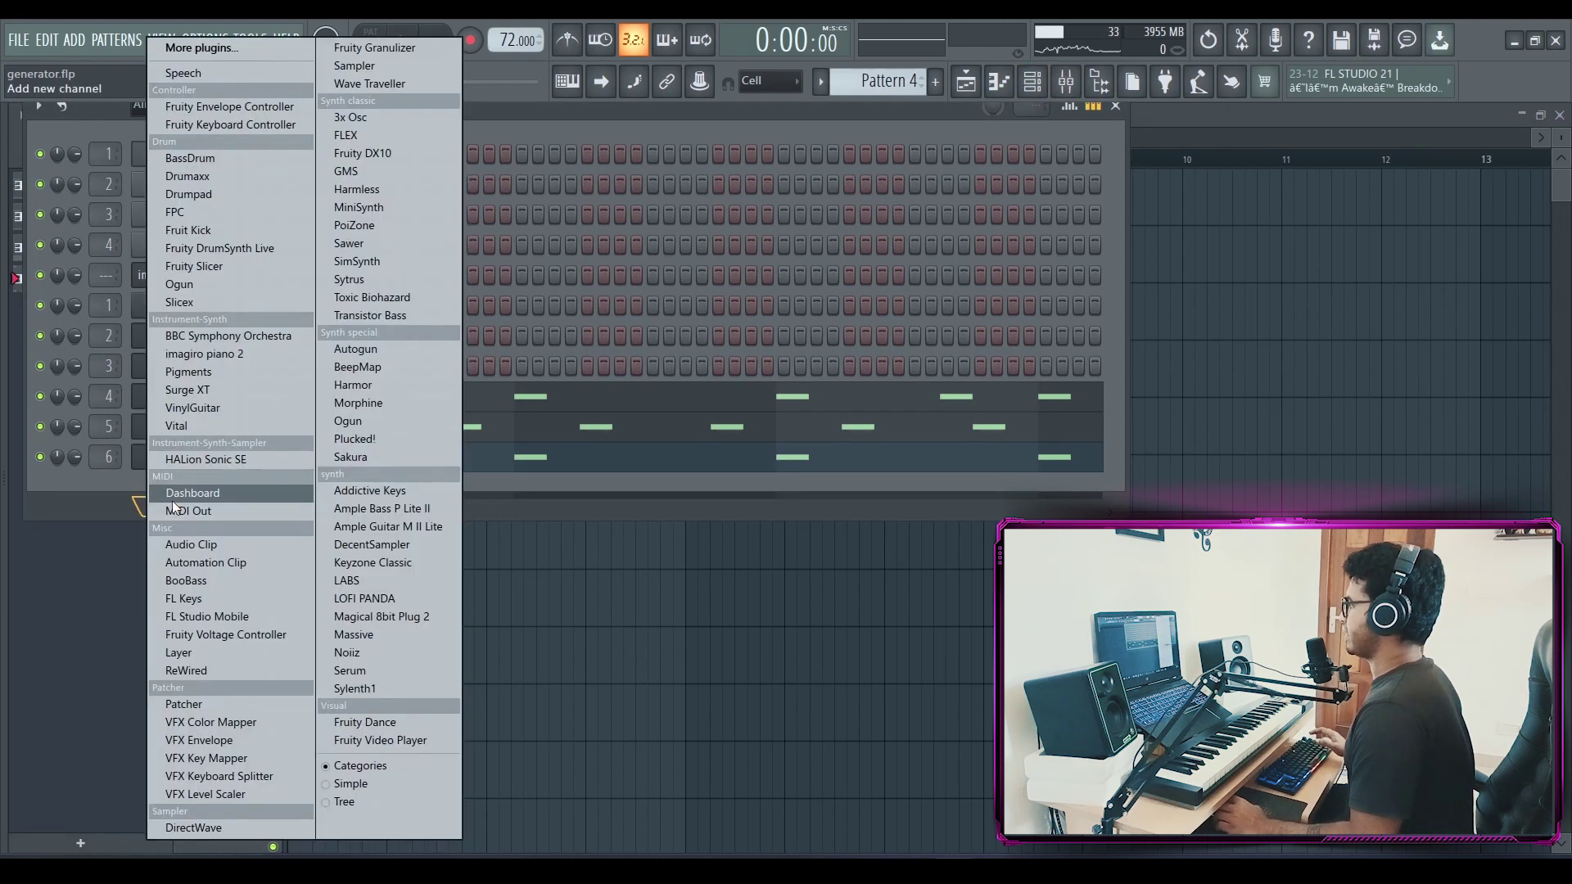
left_click(263, 373)
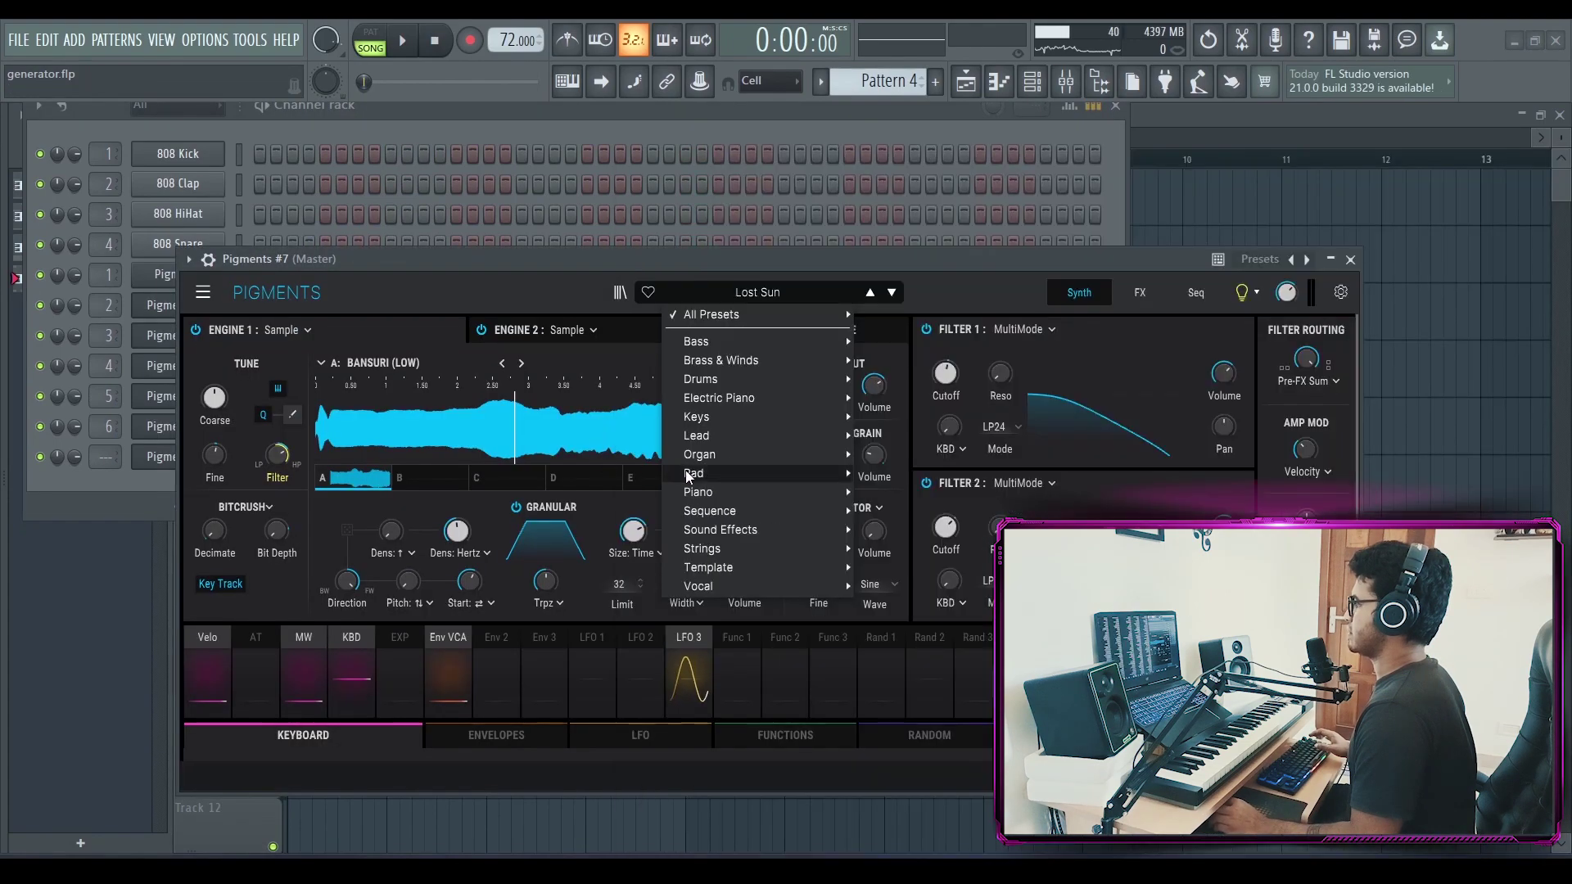
mouse_move(716, 478)
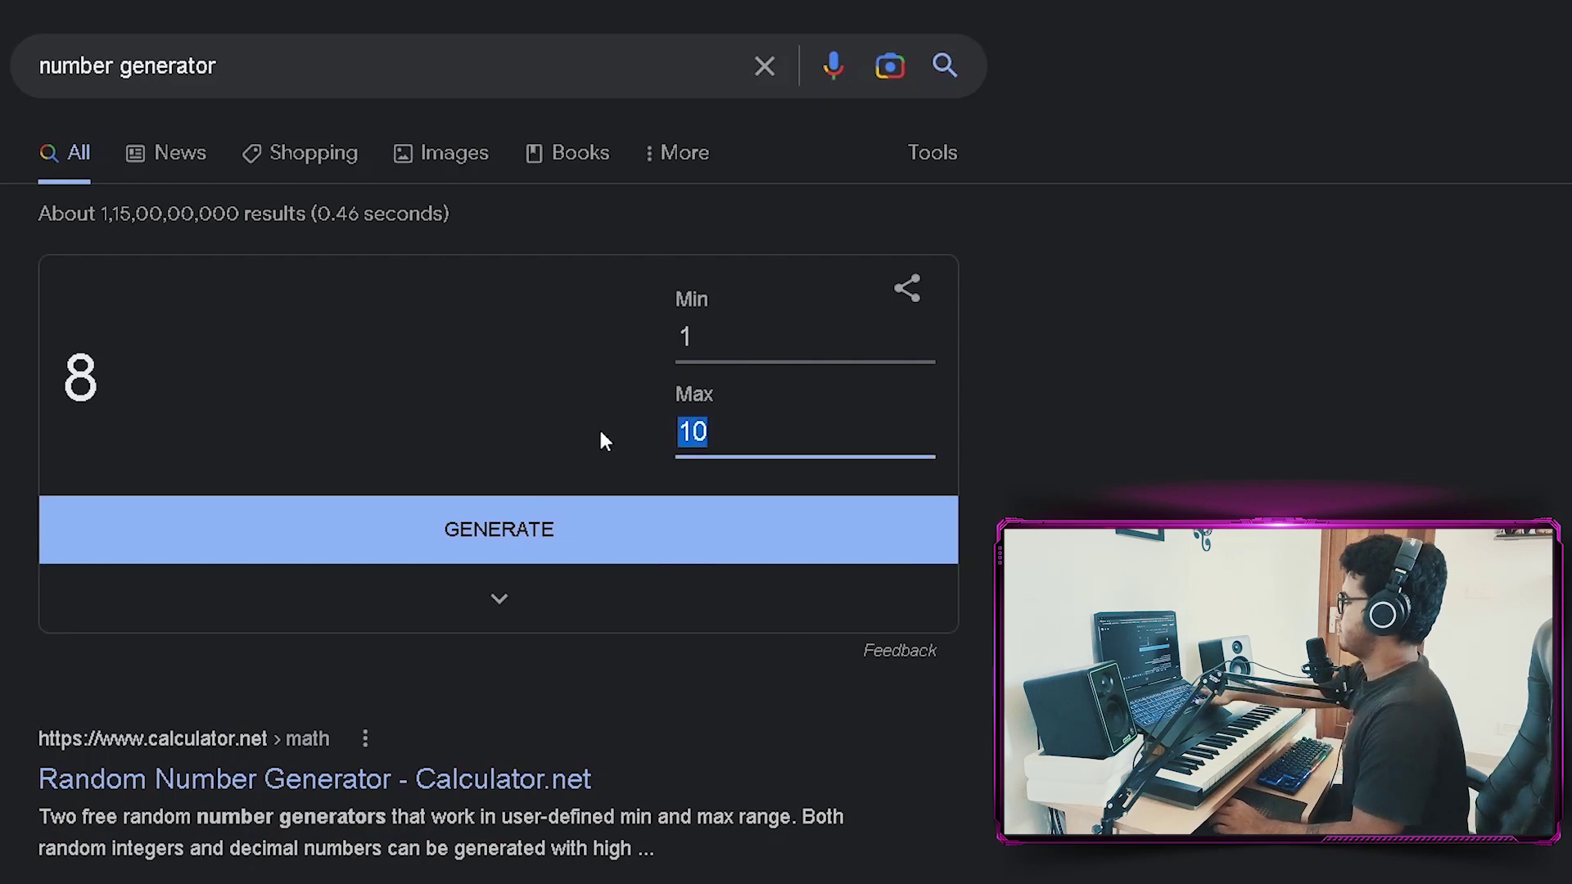
- Set the generator's maximum to 100 and roll a new number, 23
type("10")
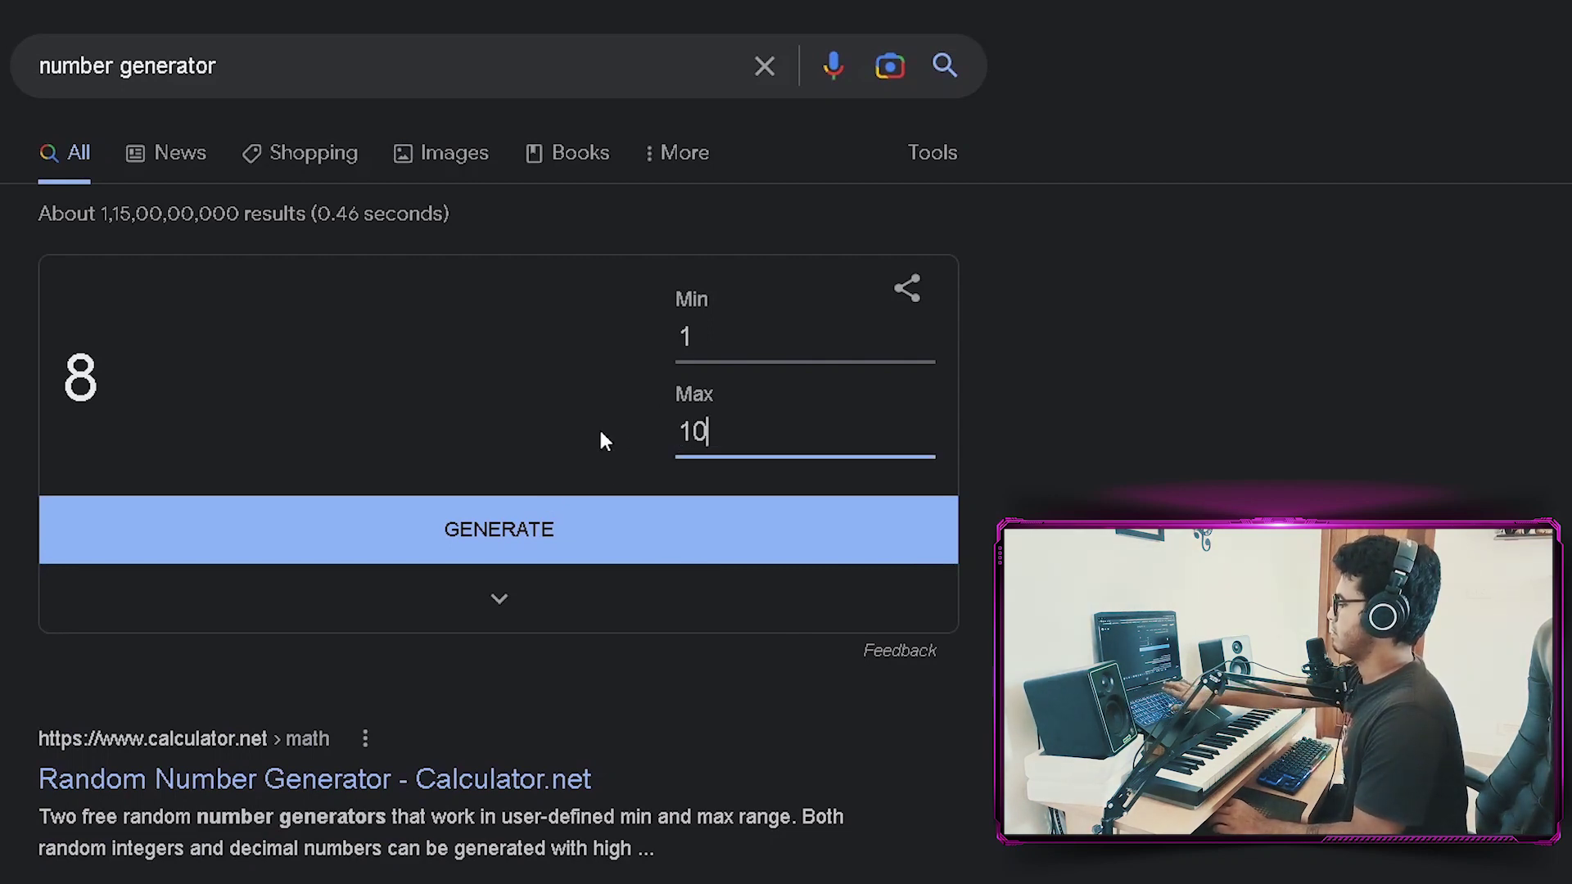
type("0")
left_click(606, 531)
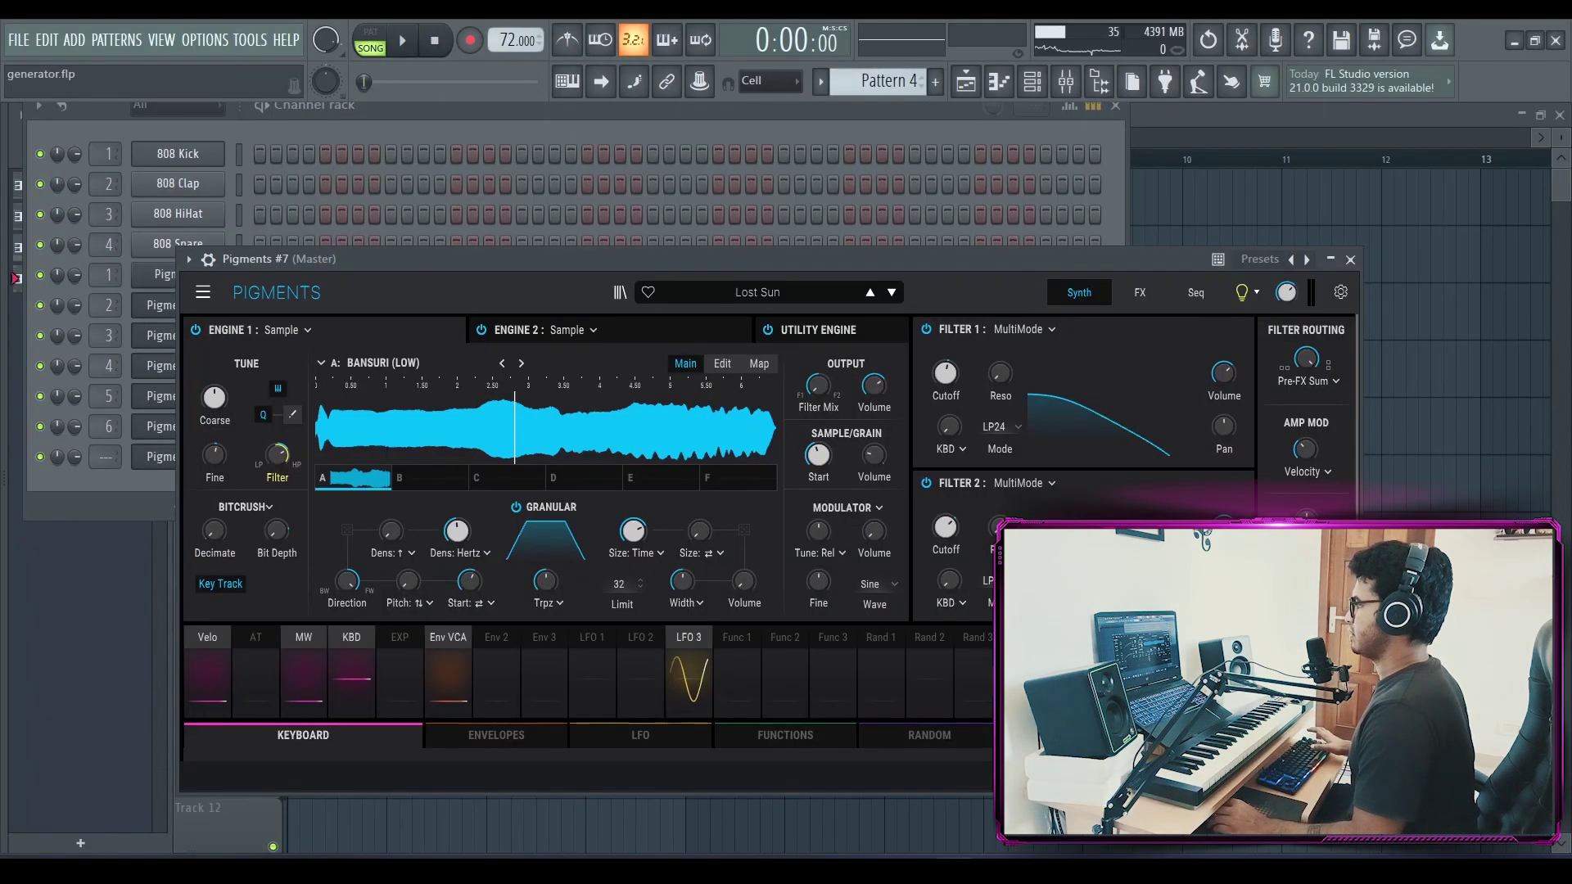
- Load the Pad > Black Hole Pad preset into Pigments #7 and show its piano roll
left_click(808, 298)
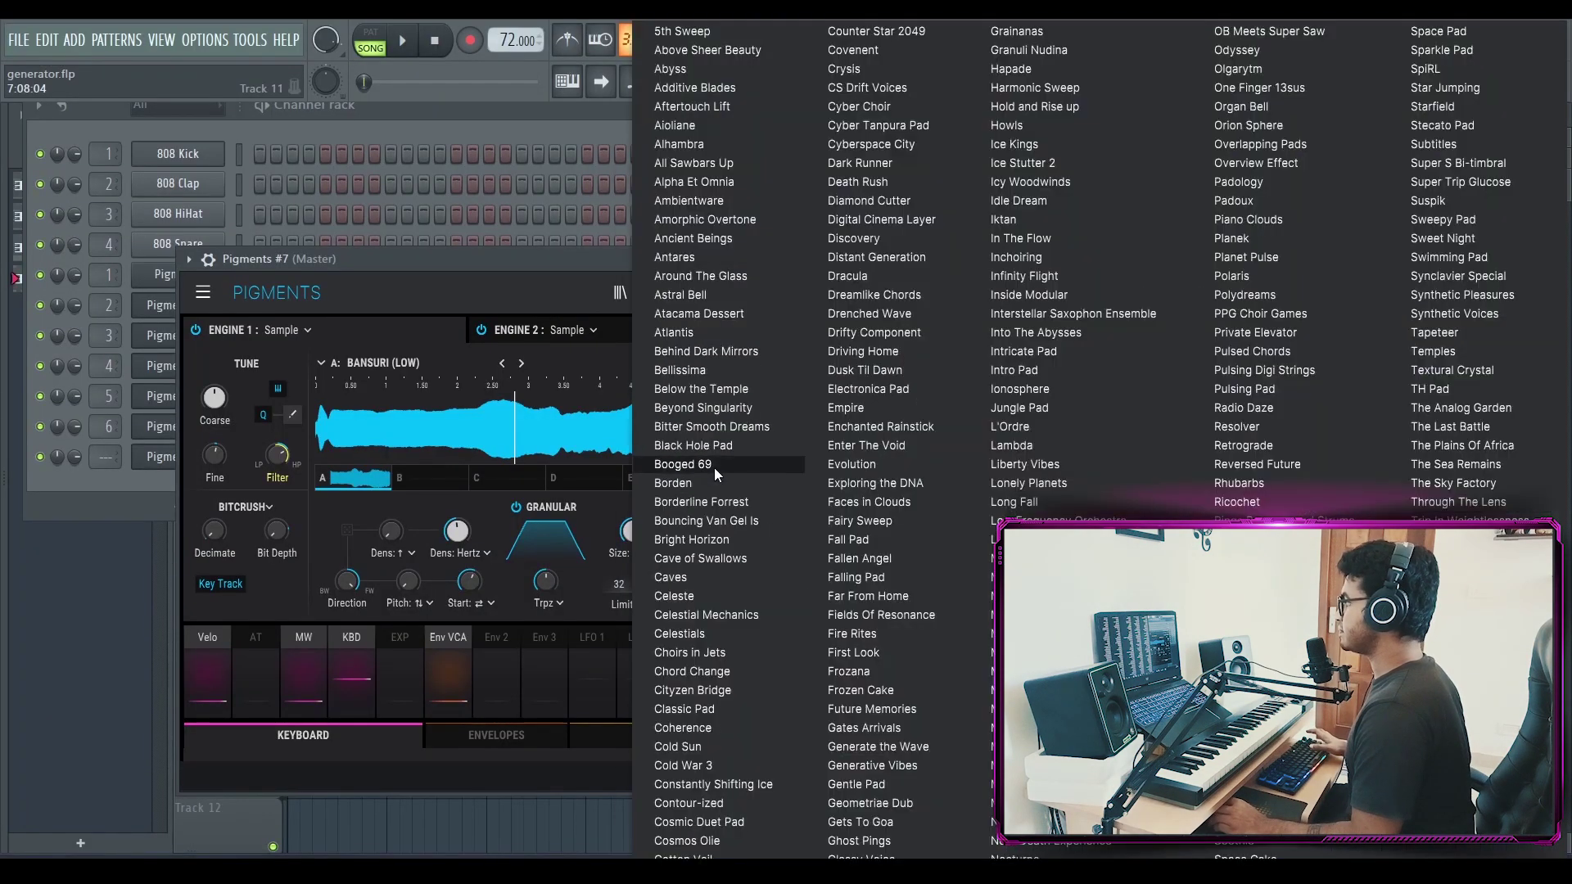
left_click(688, 447)
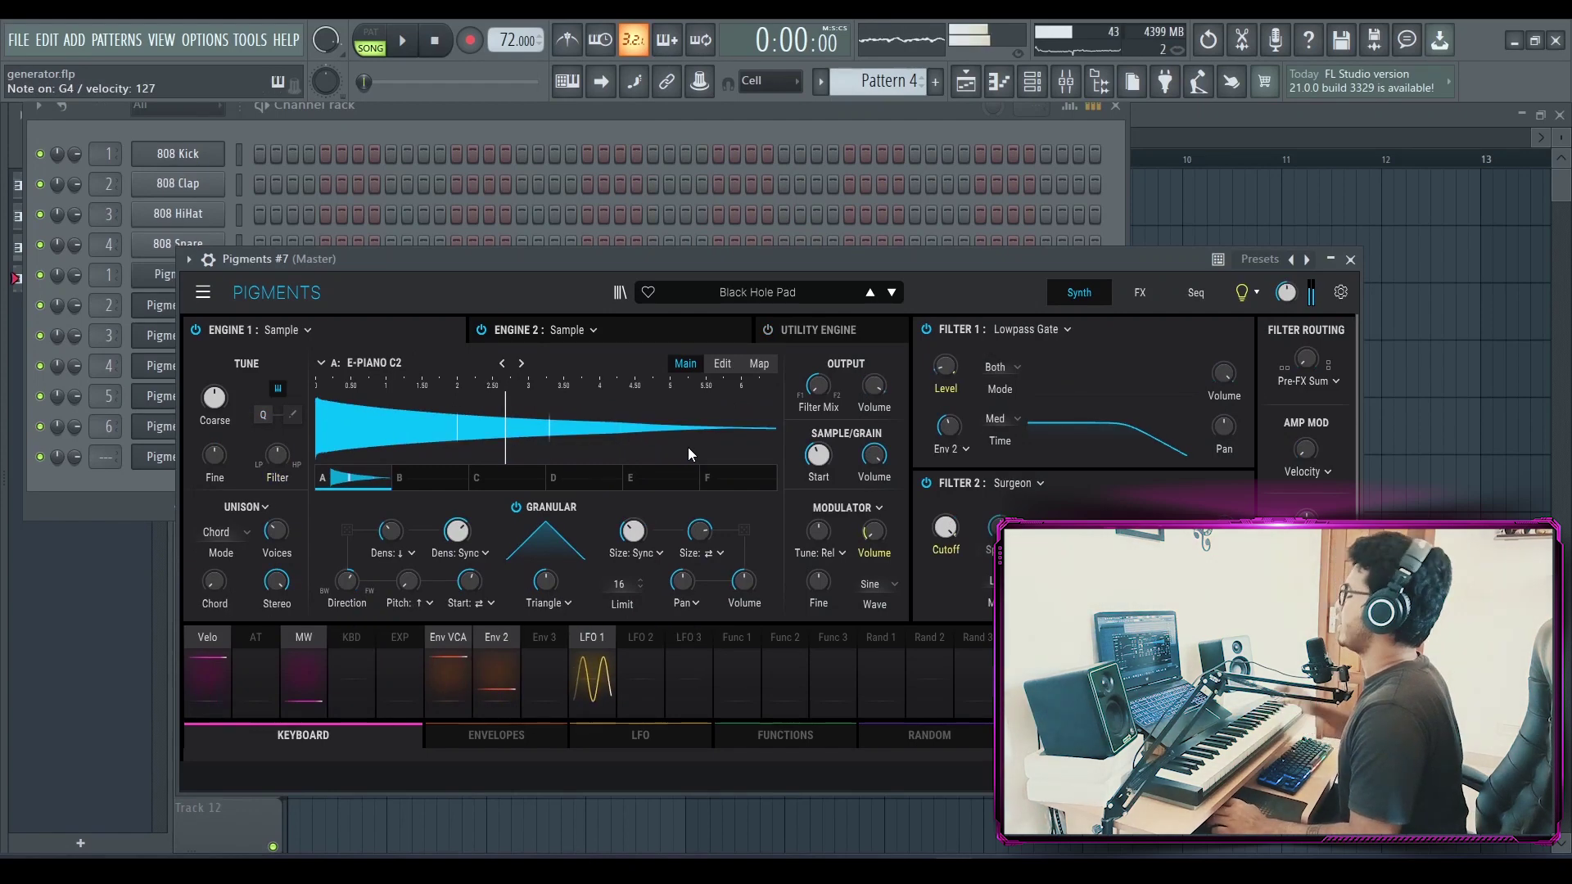
left_click(998, 81)
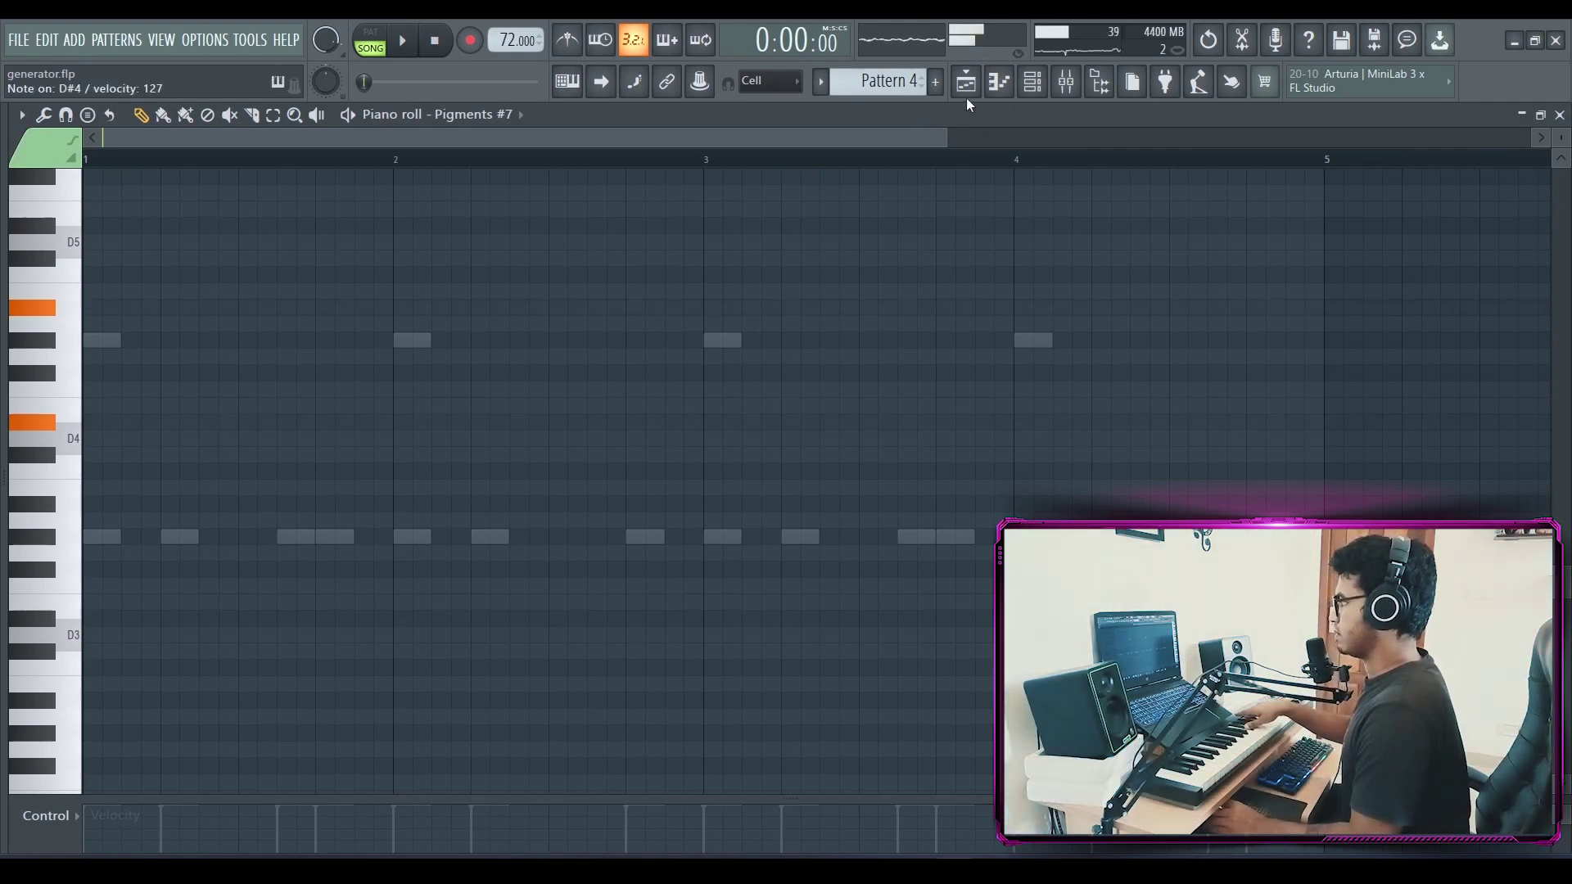
- Play the song arrangement through and stop it
left_click(966, 81)
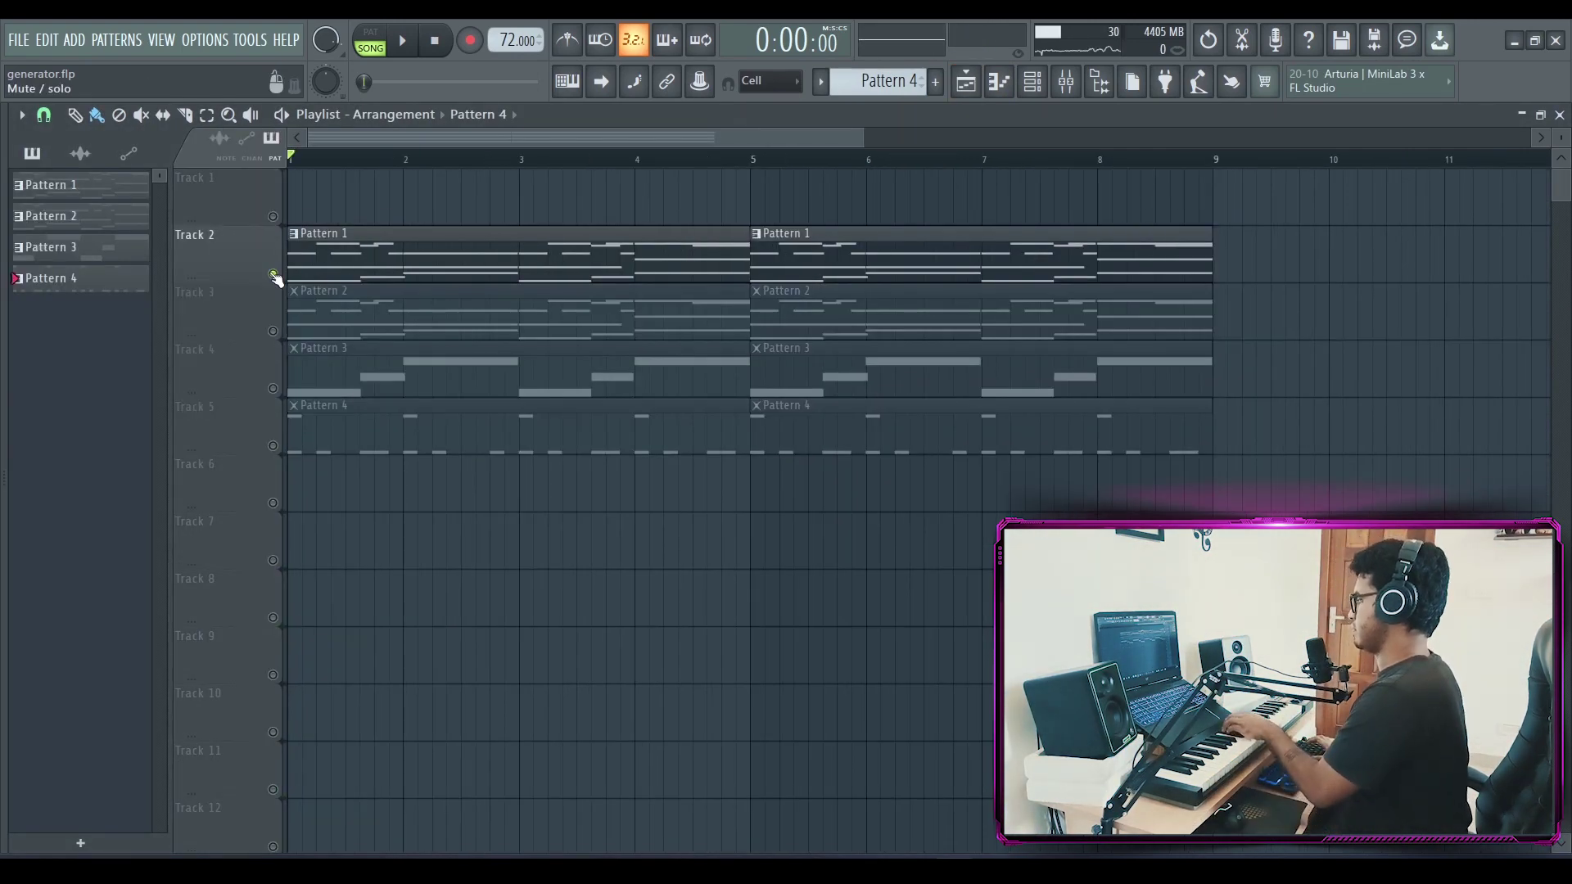
key("space")
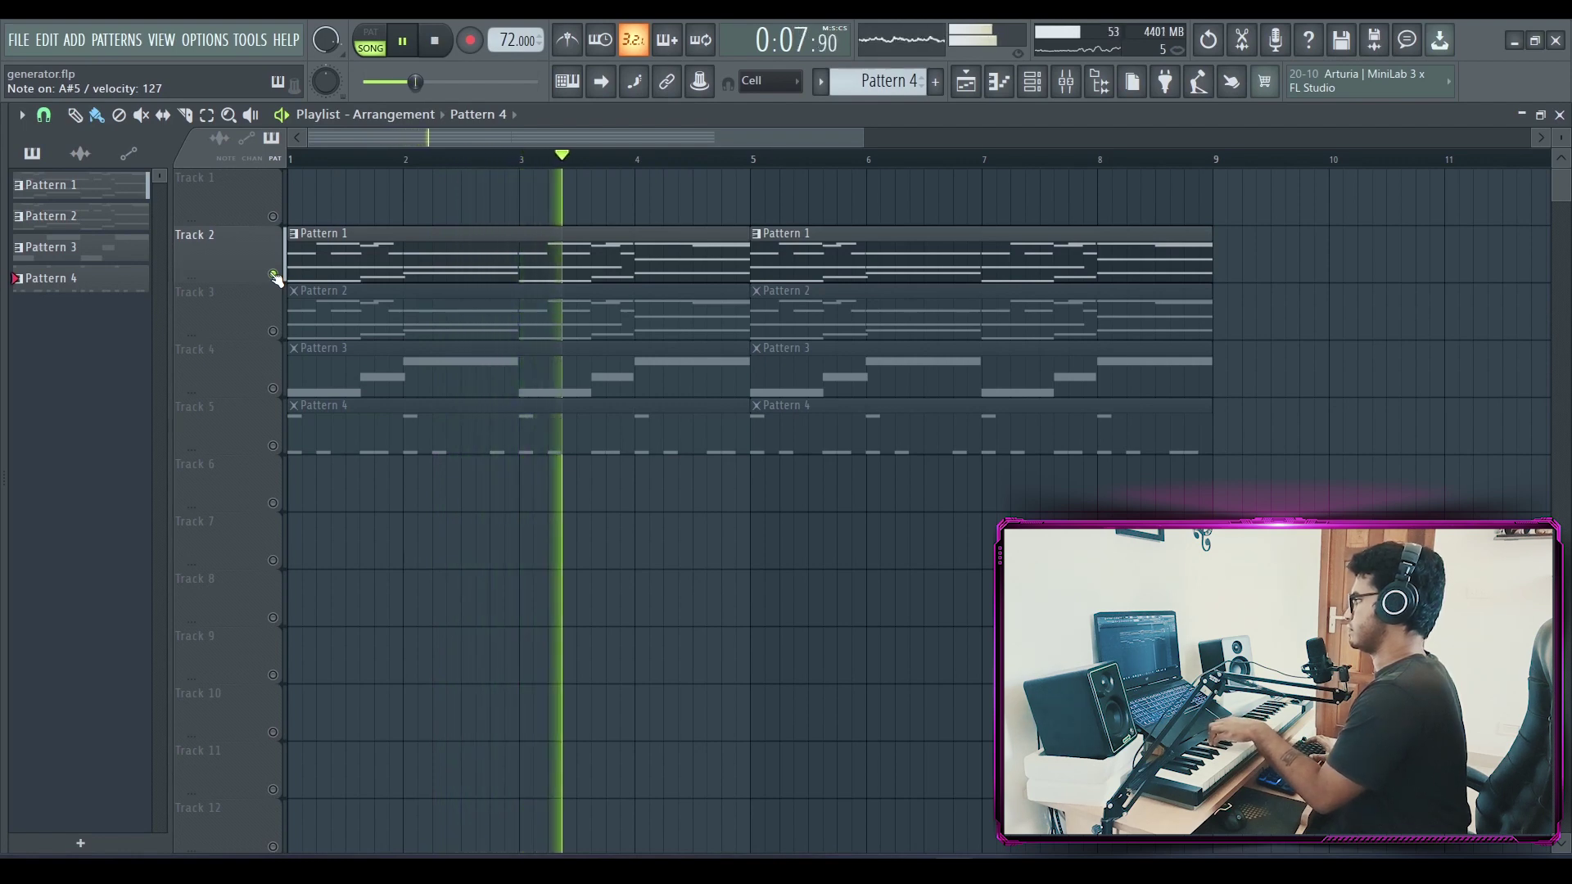
key("space")
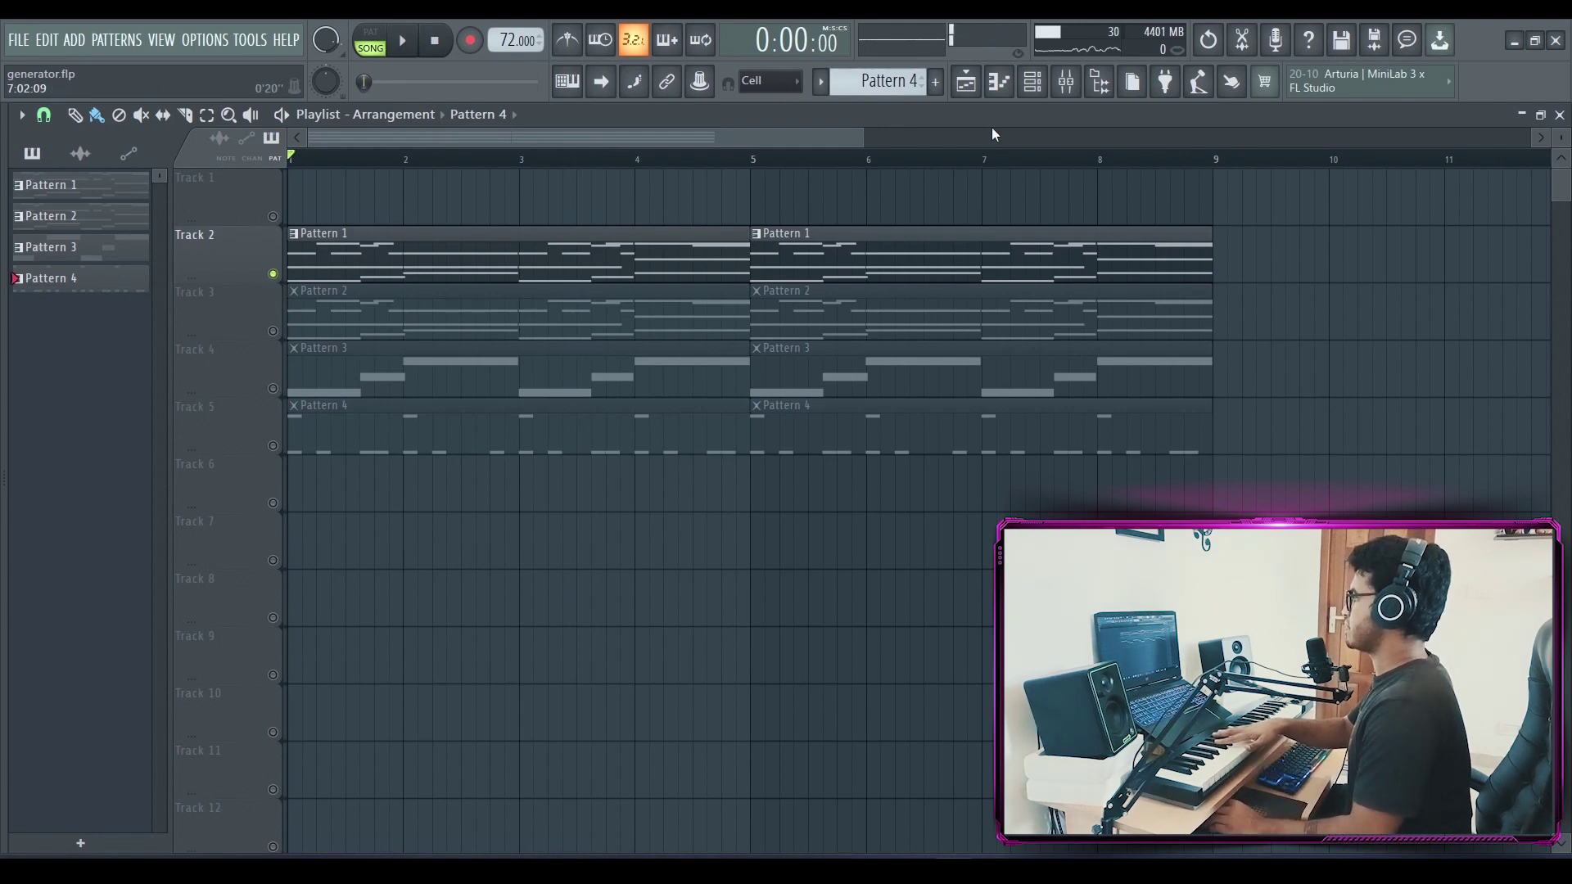
- Create Pattern 5 with D#5 and A#5 pad notes stretched to bar 3, then play the song
key("F4")
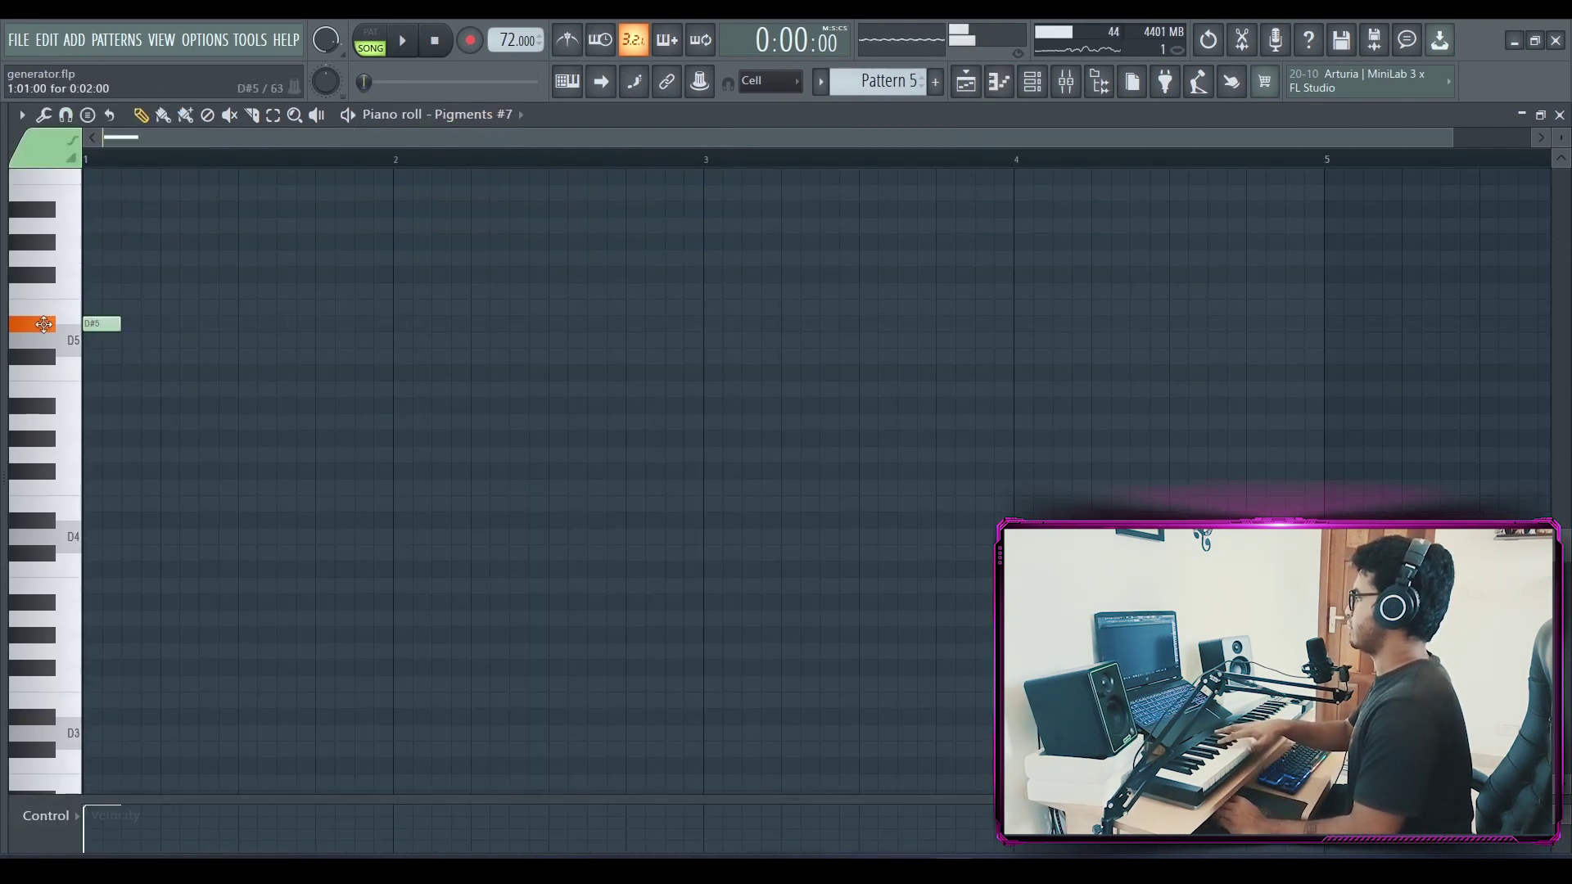
scroll(147, 245, "up", 1)
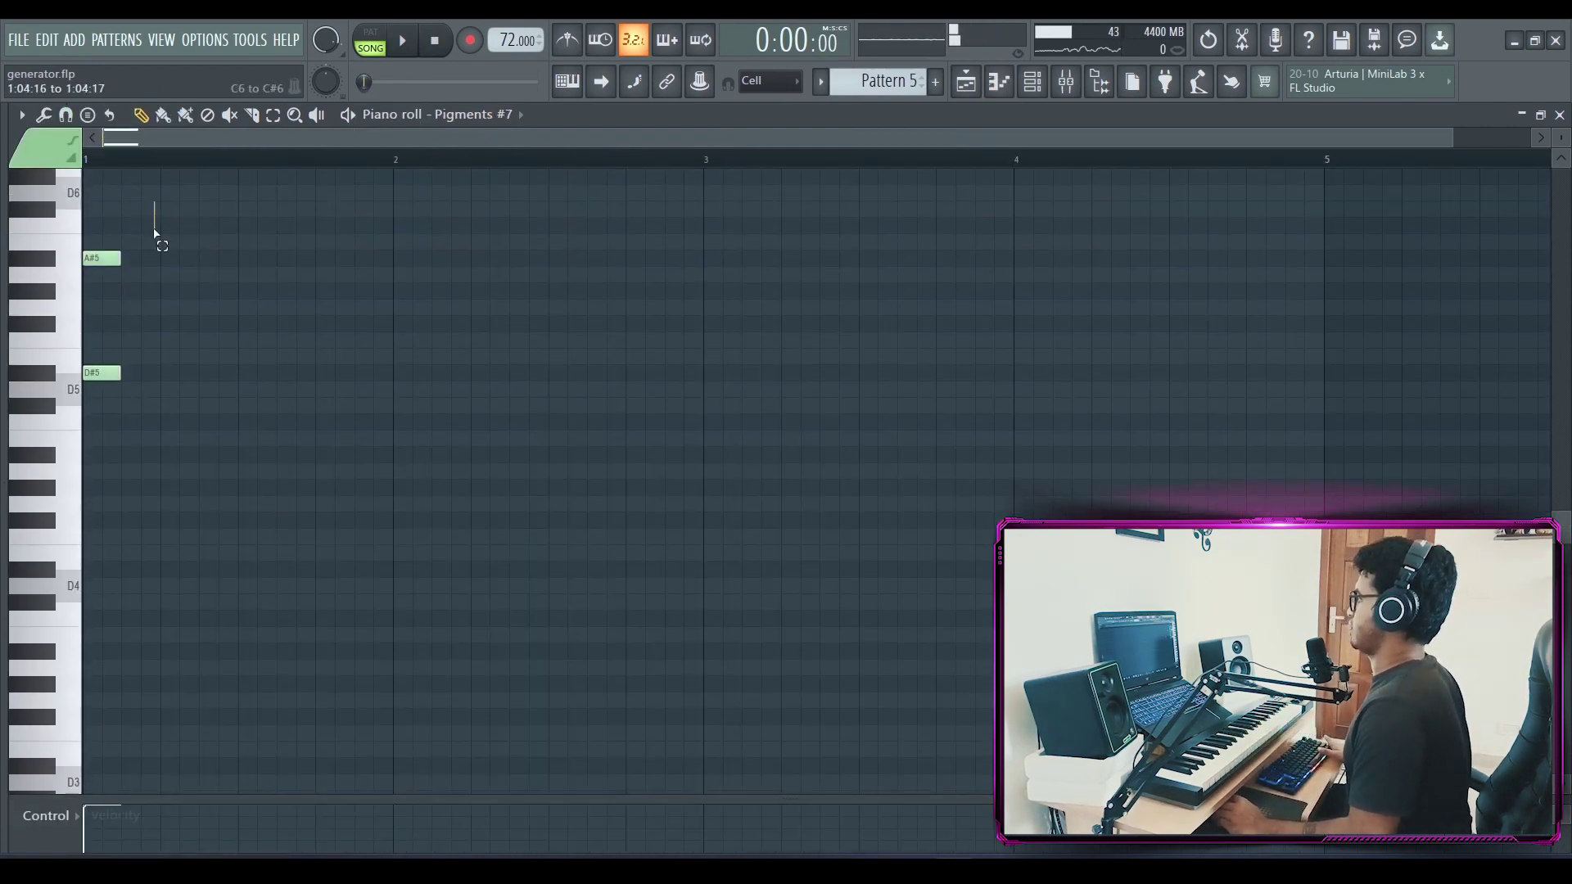
key("ctrl+a")
left_click_drag(123, 373, 684, 372)
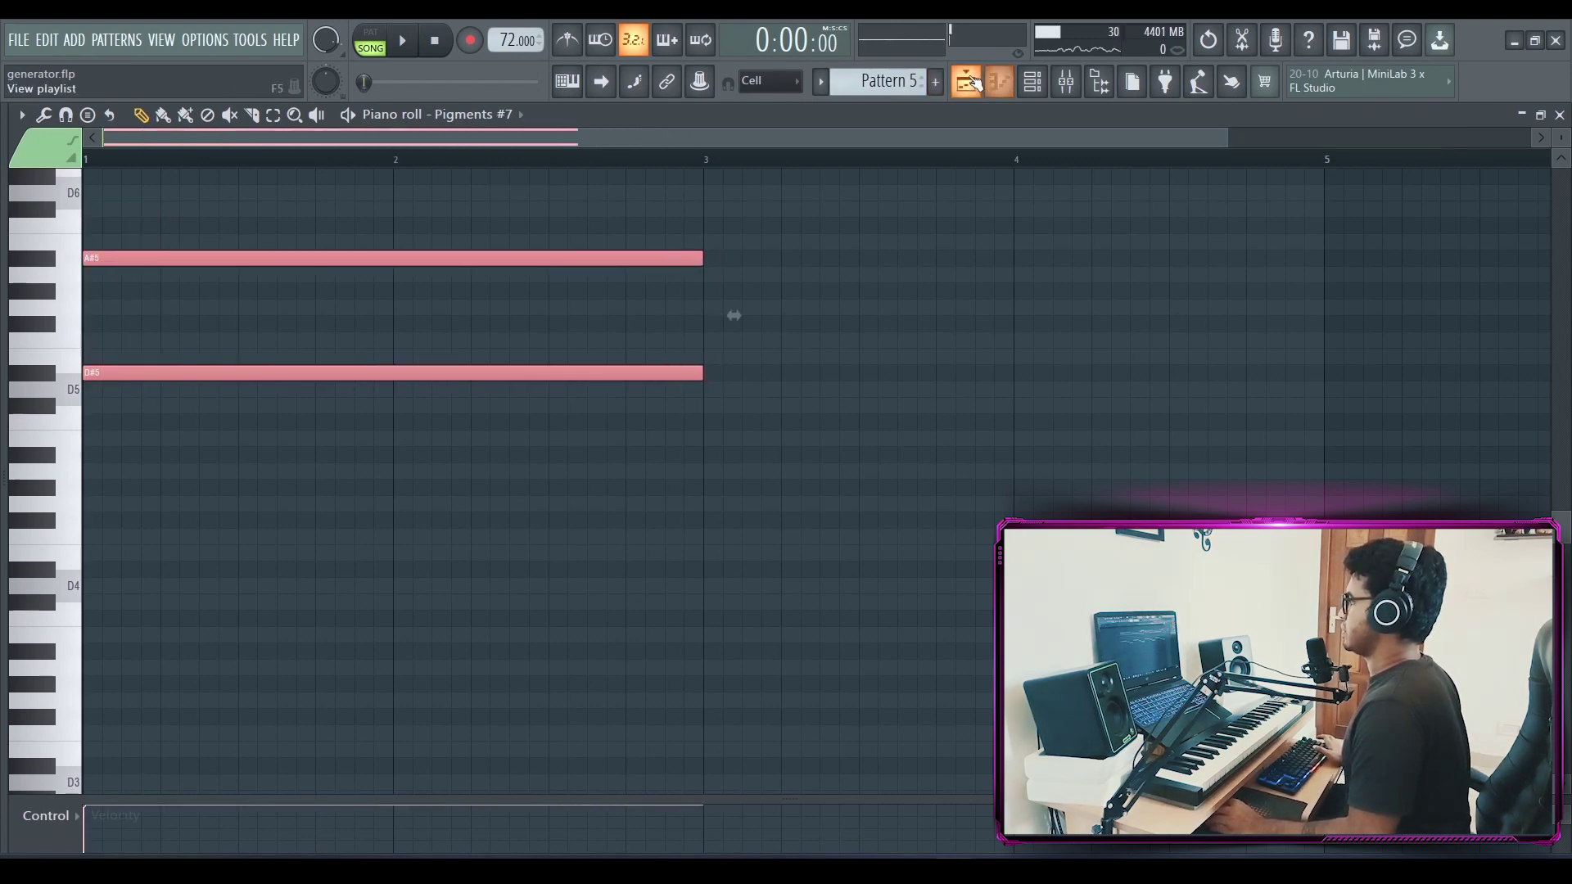
key("F5")
key("space")
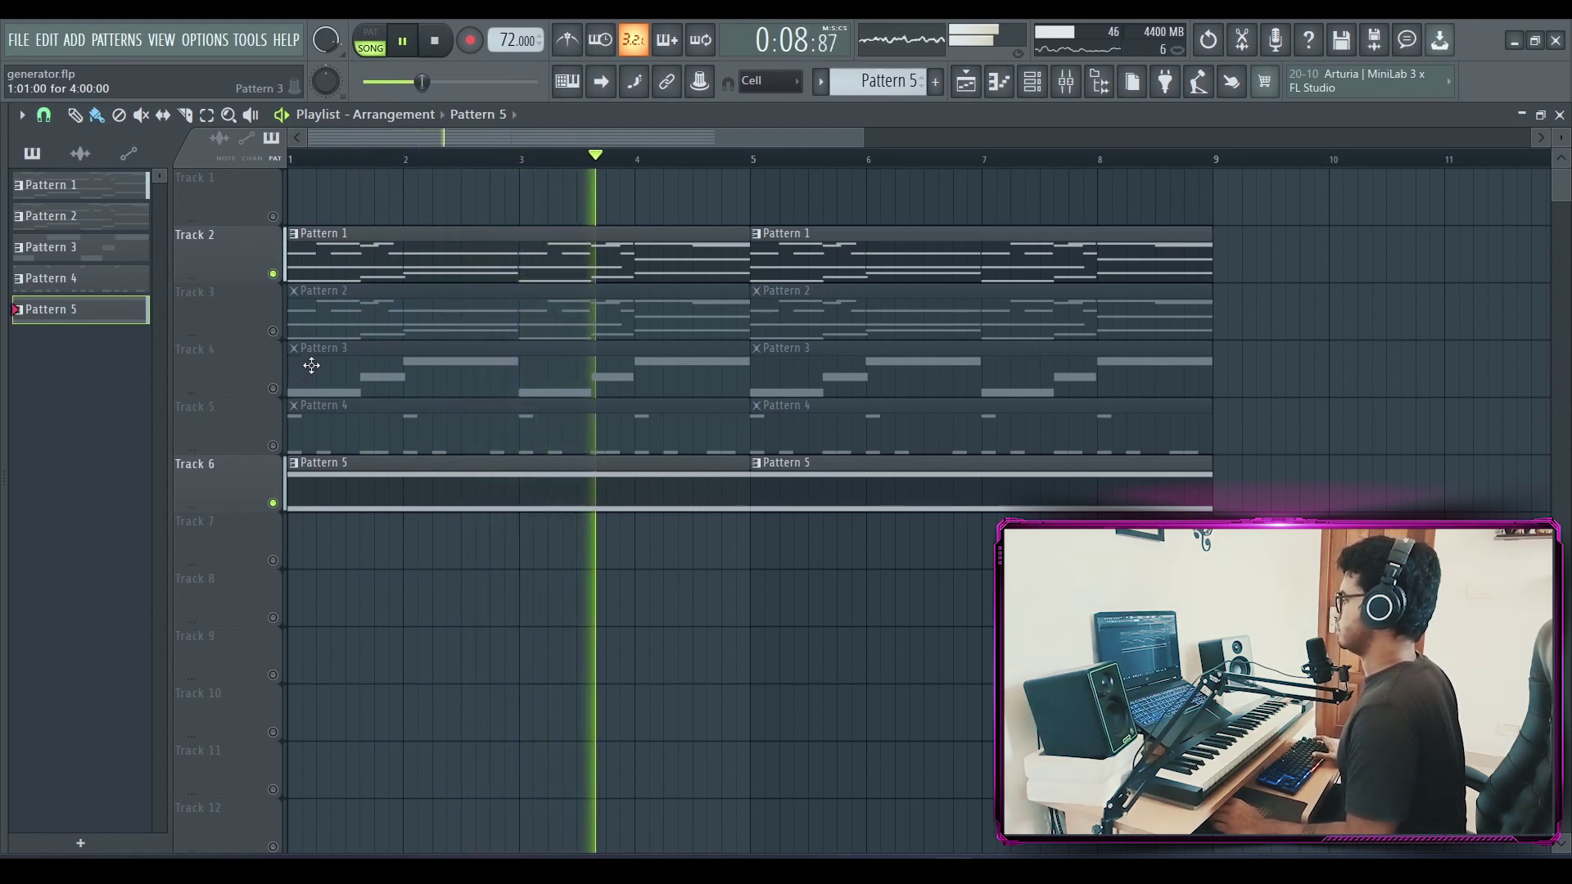
key("space")
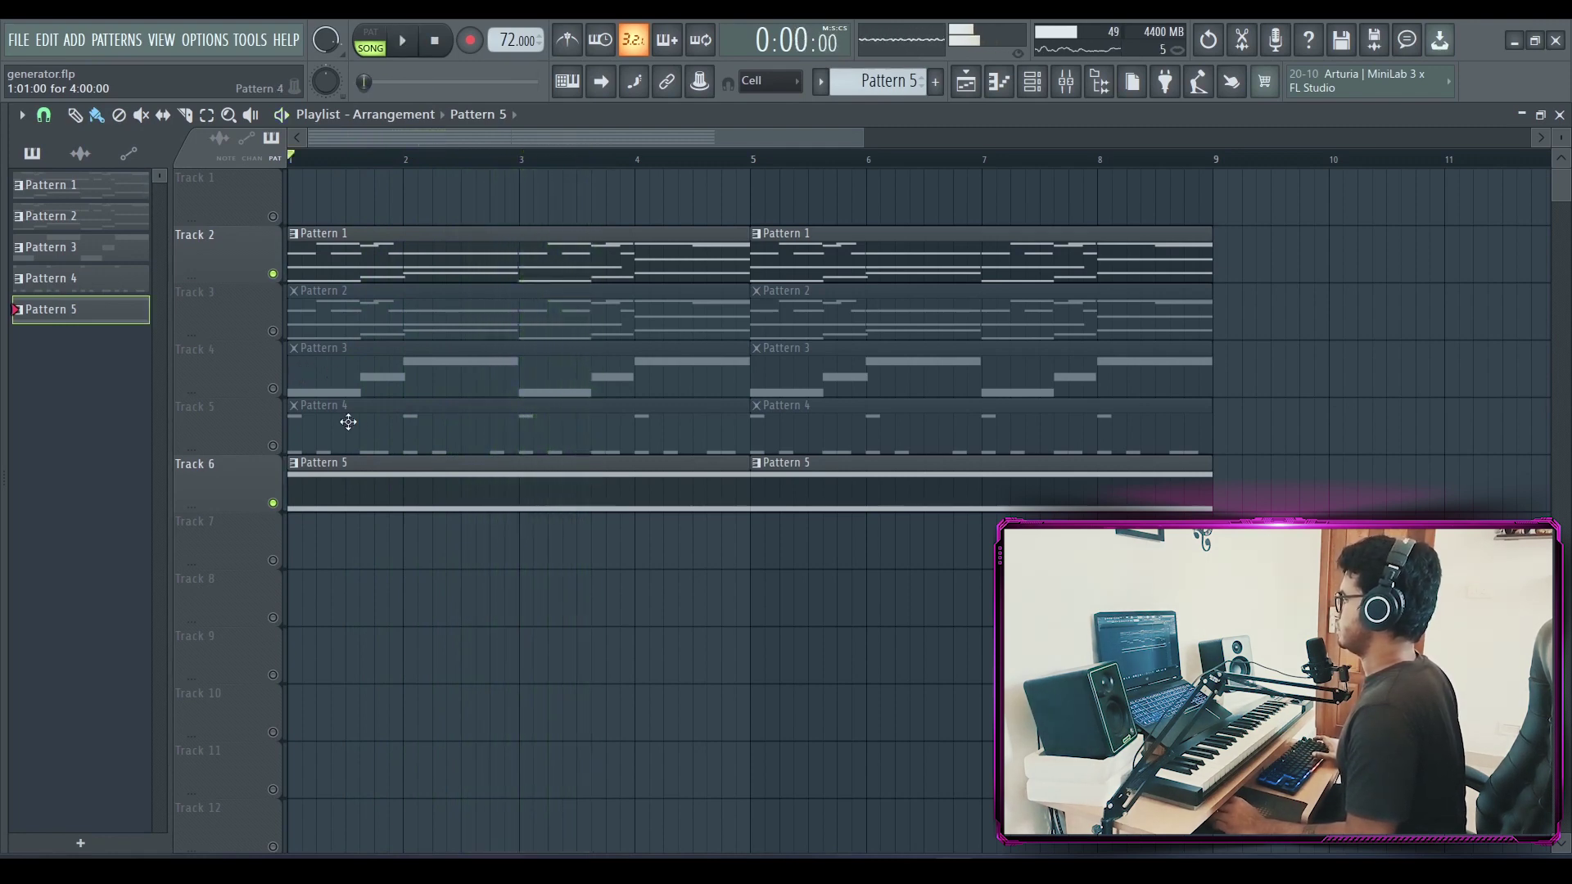
- Turn down the Stereo Enhancer's stereo separation in the mixer while listening
left_click(1064, 82)
left_click_drag(297, 180, 305, 181)
key("space")
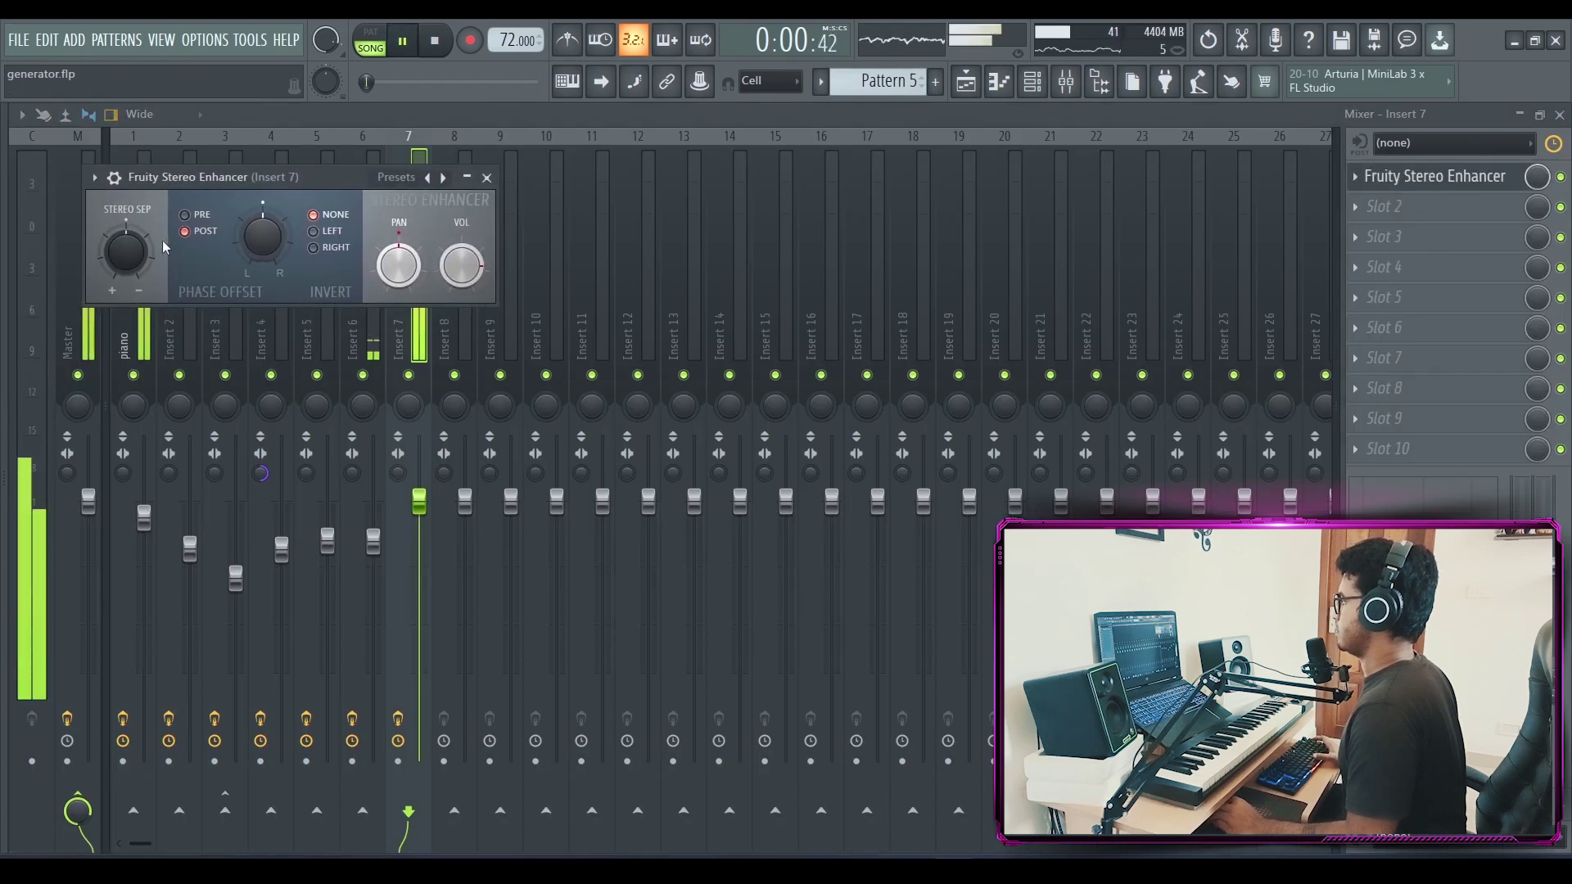
left_click_drag(126, 249, 126, 270)
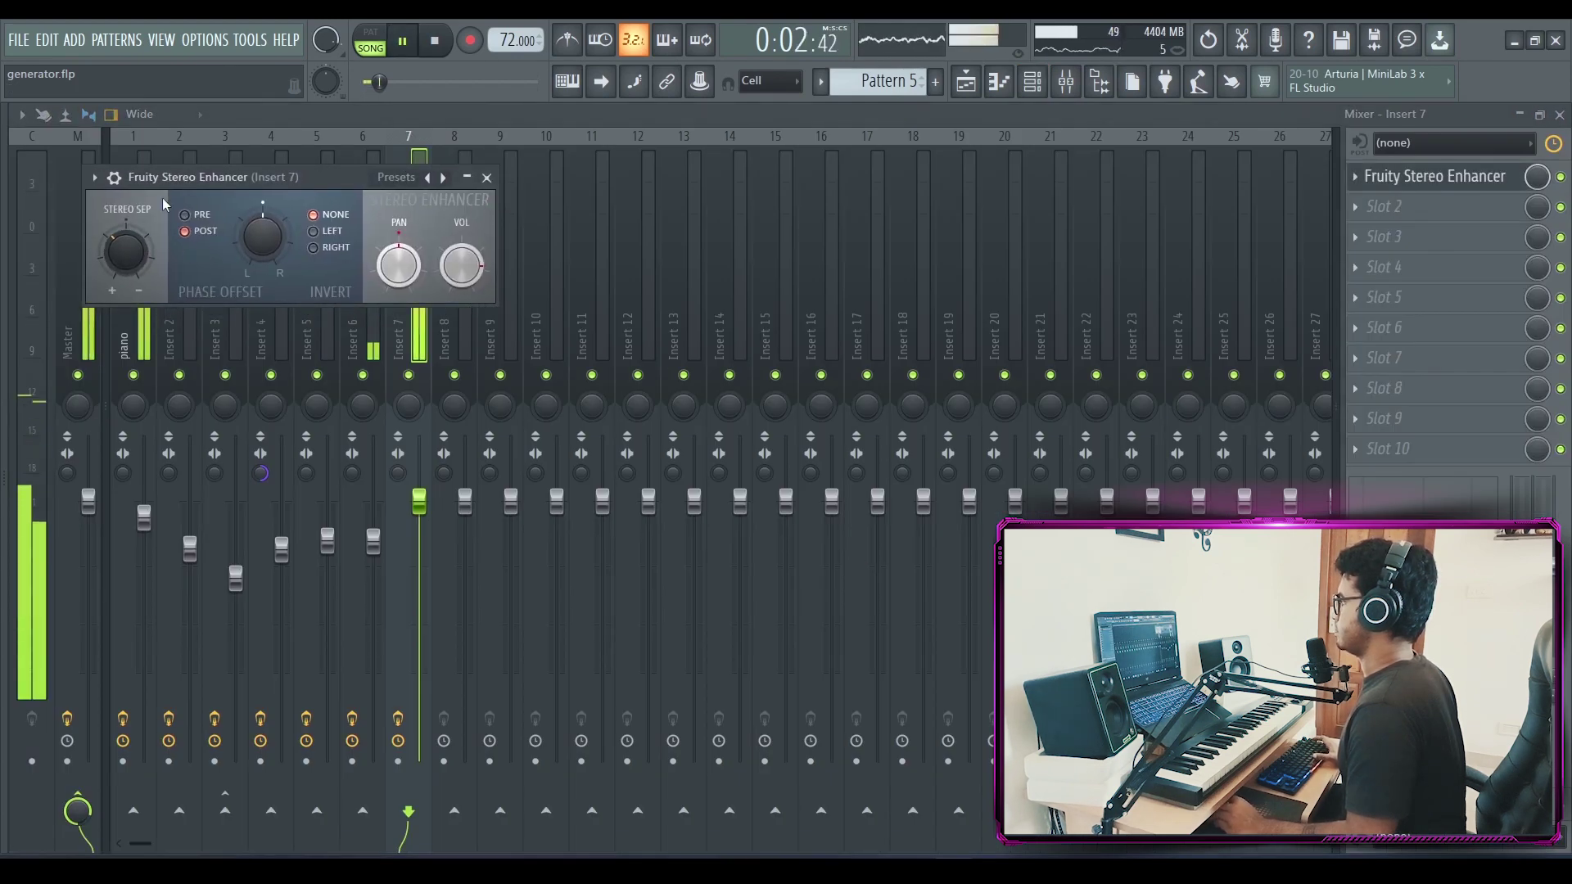
left_click(502, 187)
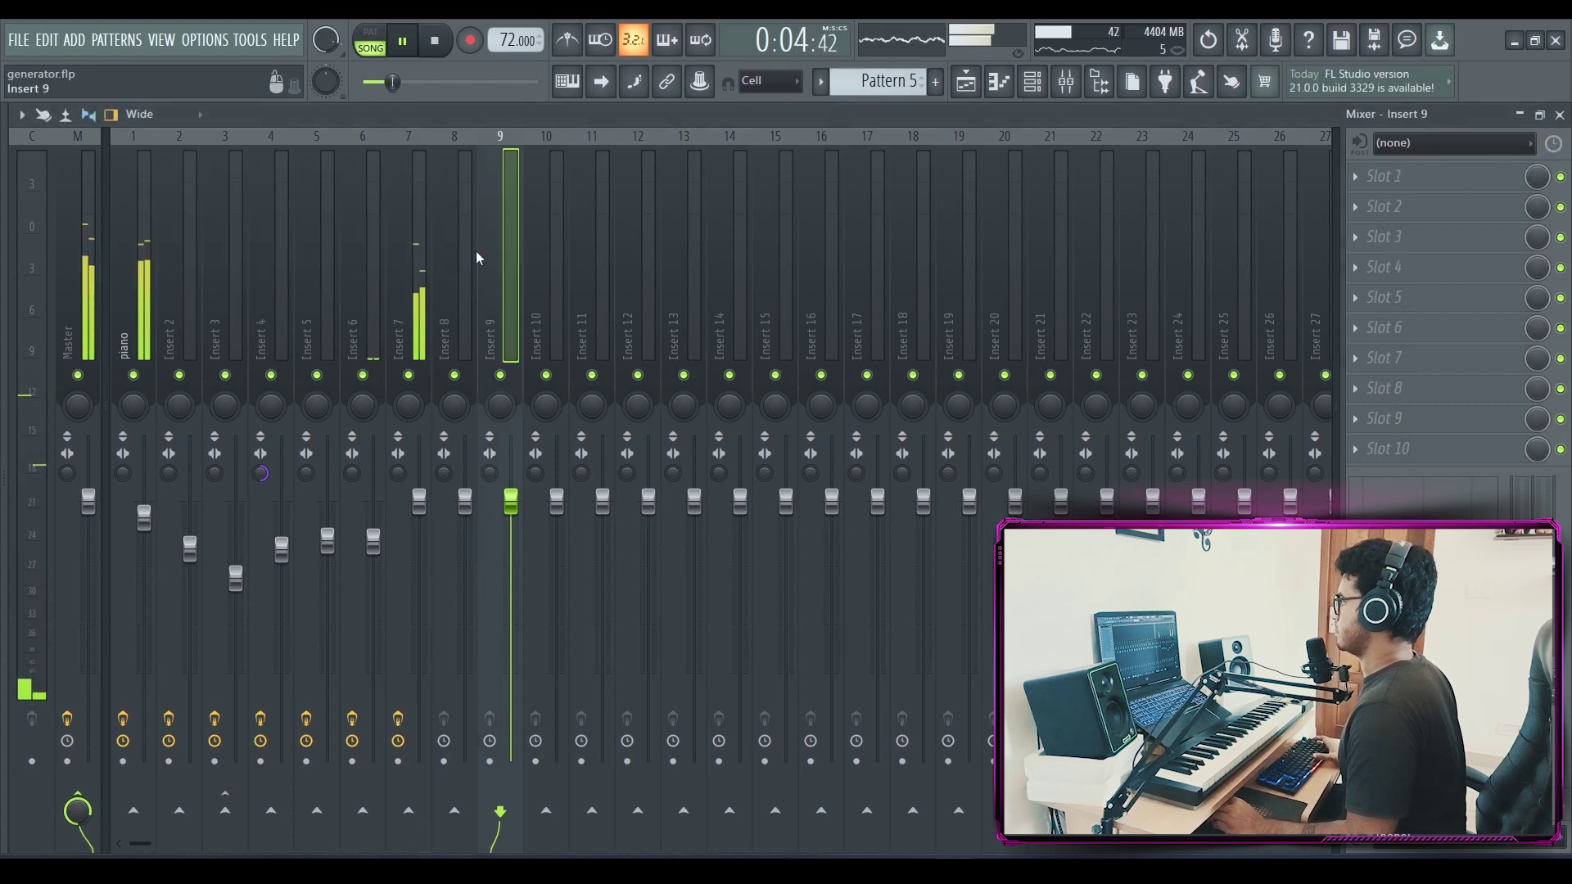
key("space")
- Add a new Pigments instrument channel, Pigments #8, to the channel rack
left_click(965, 81)
left_click(1066, 81)
left_click(199, 494)
left_click(267, 381)
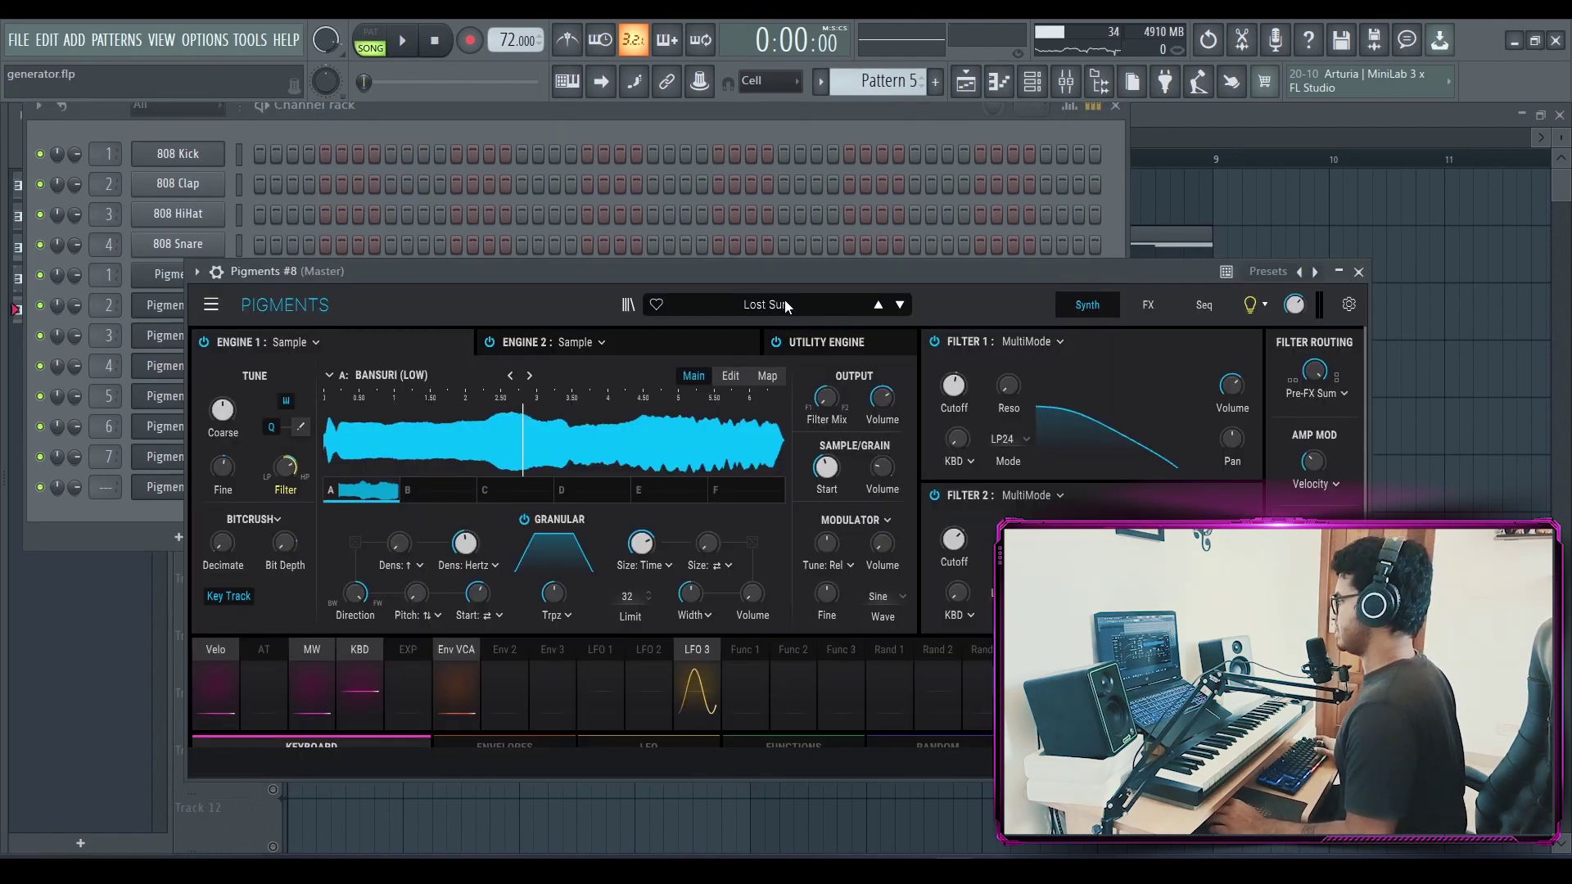
- Load the Fluity preset and switch off envelope 2's filter 2 cutoff modulation
left_click(787, 306)
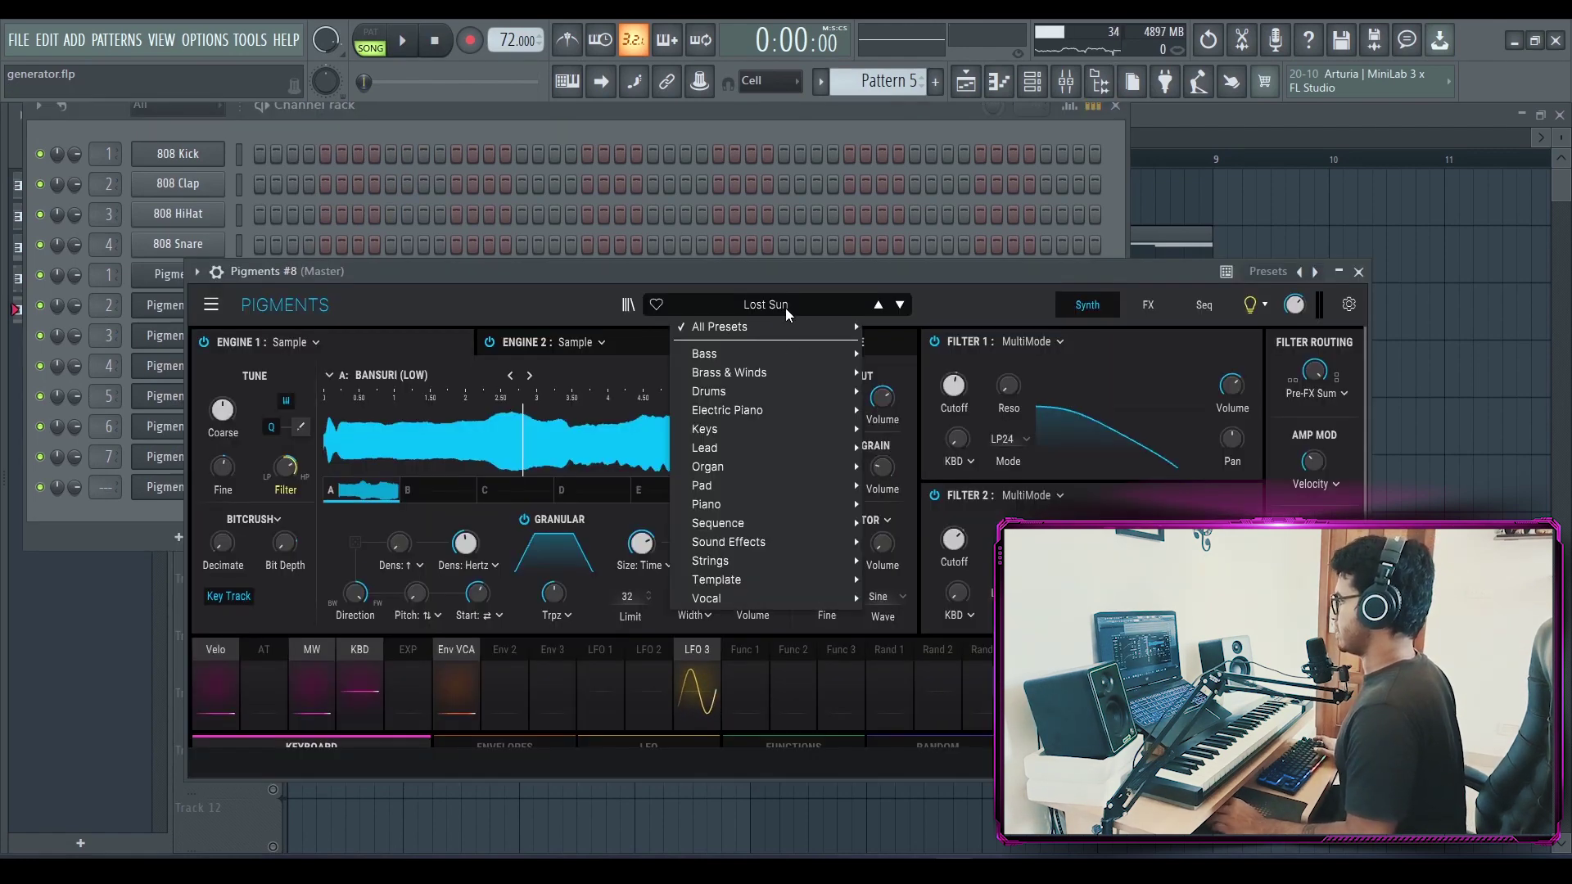
mouse_move(780, 466)
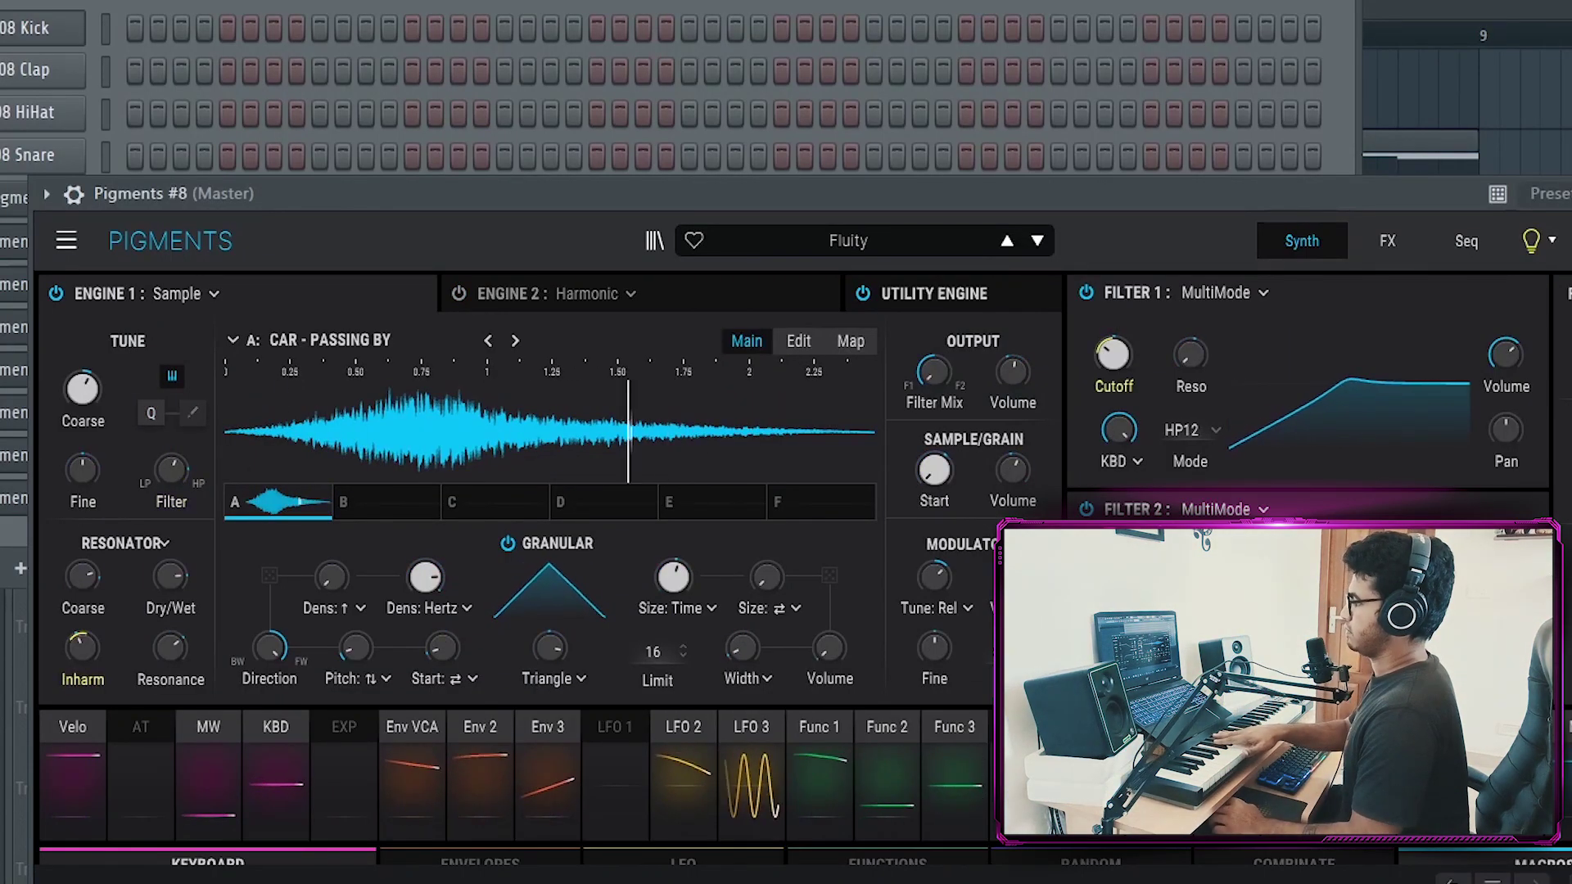
left_click(448, 729)
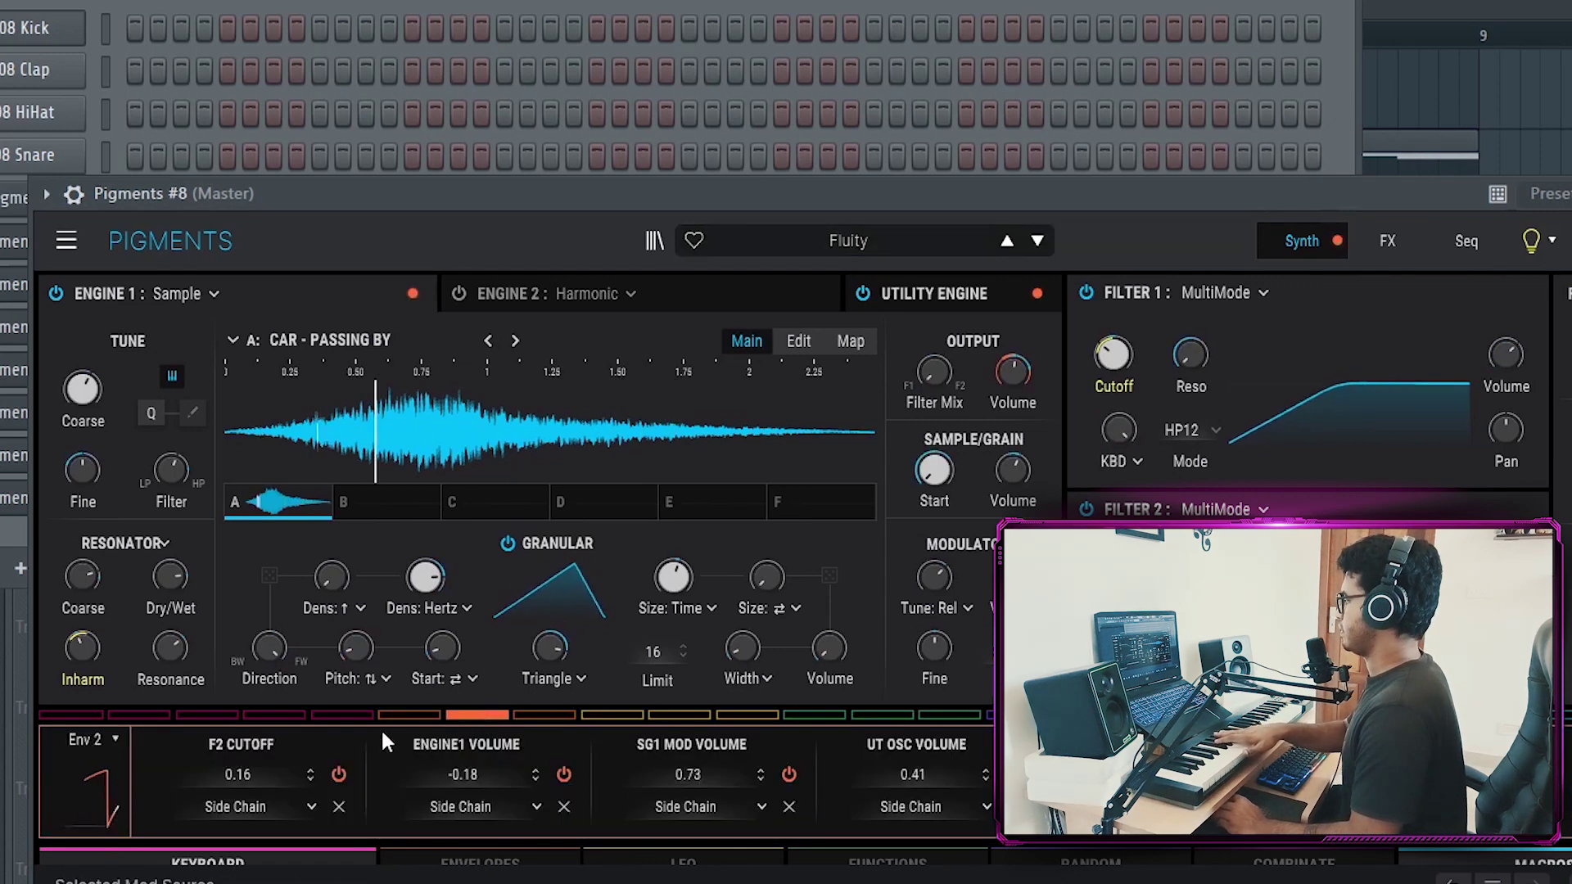
left_click(338, 775)
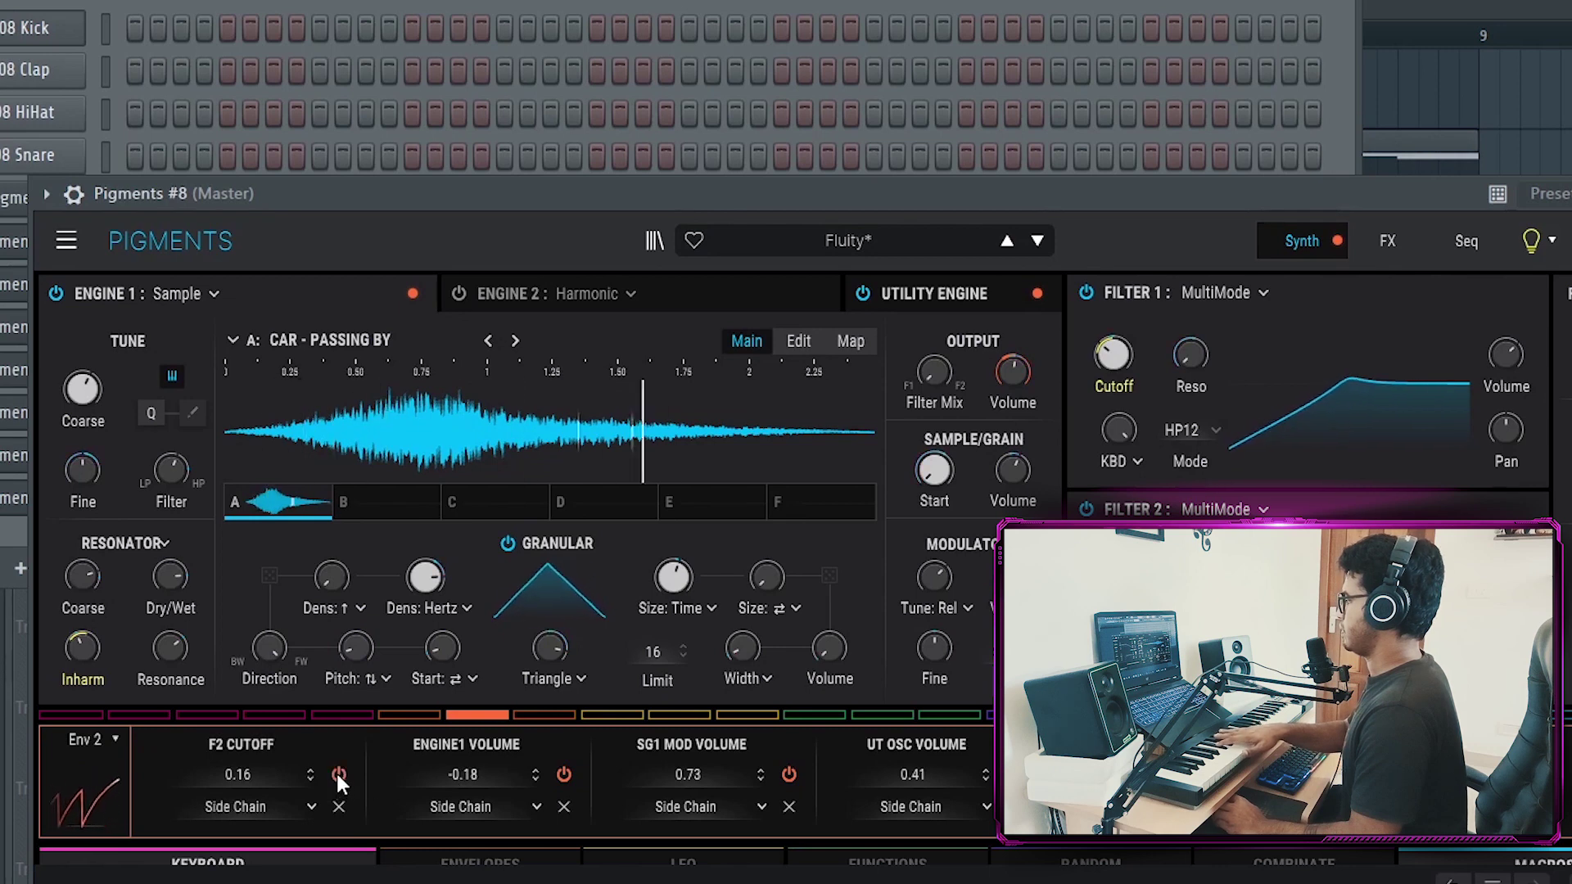
- Toggle the SG1 Mod Volume modulation off and back on, and view LFO 1's routings
left_click(788, 775)
left_click(788, 775)
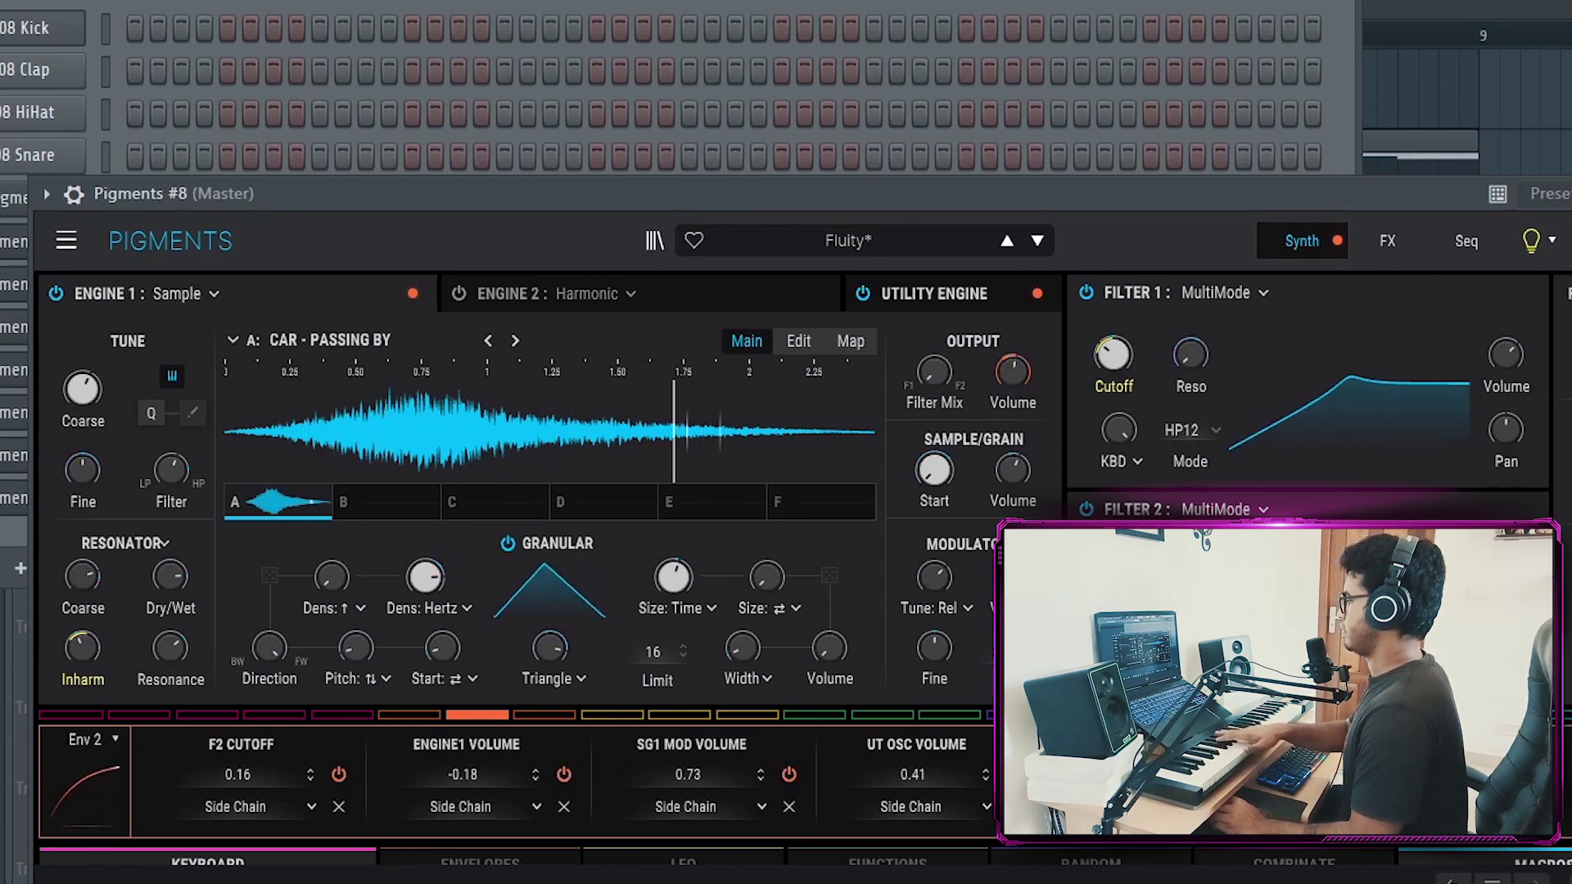
left_click(613, 715)
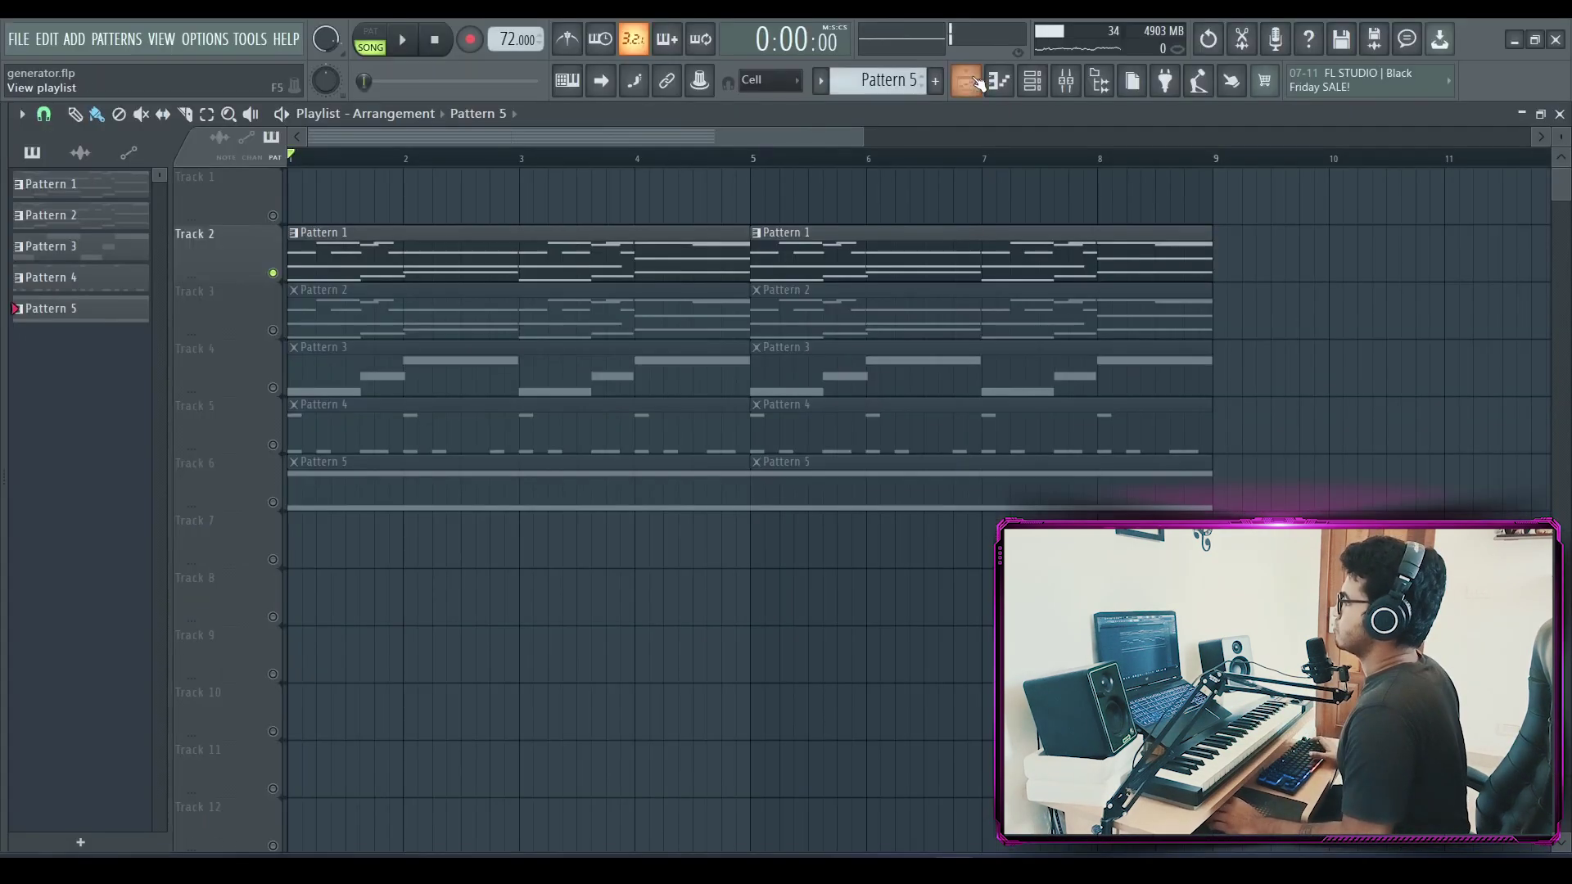
- Record a Pigments melody on A#5, G#5, G5 and D#5 into Pattern 6 and play it back
key("F7")
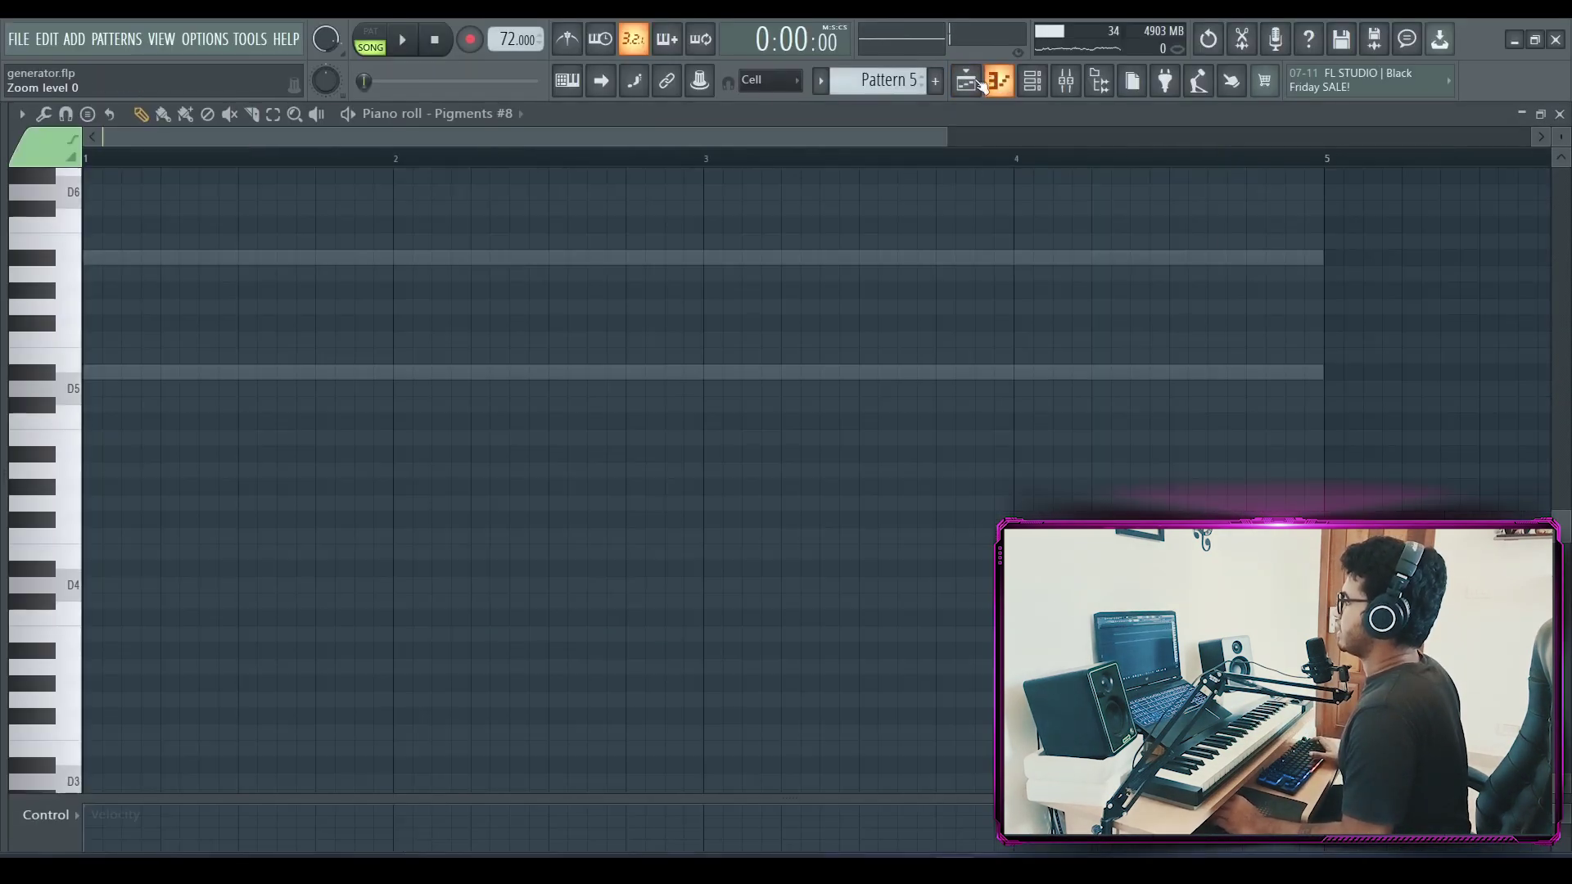
scroll(890, 88, "down", 1)
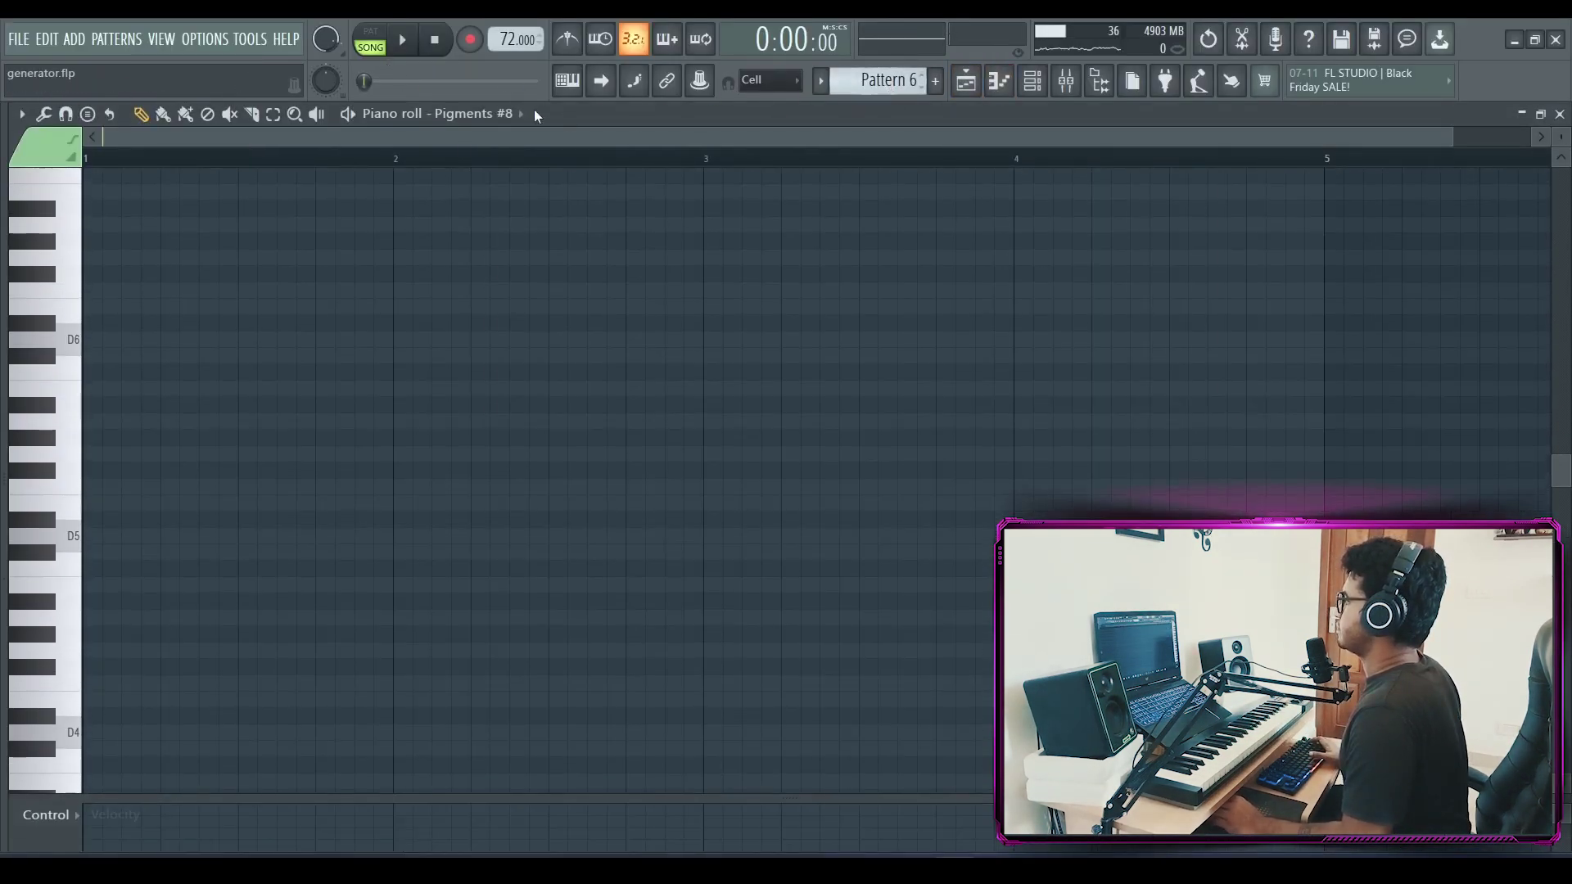
left_click(470, 40)
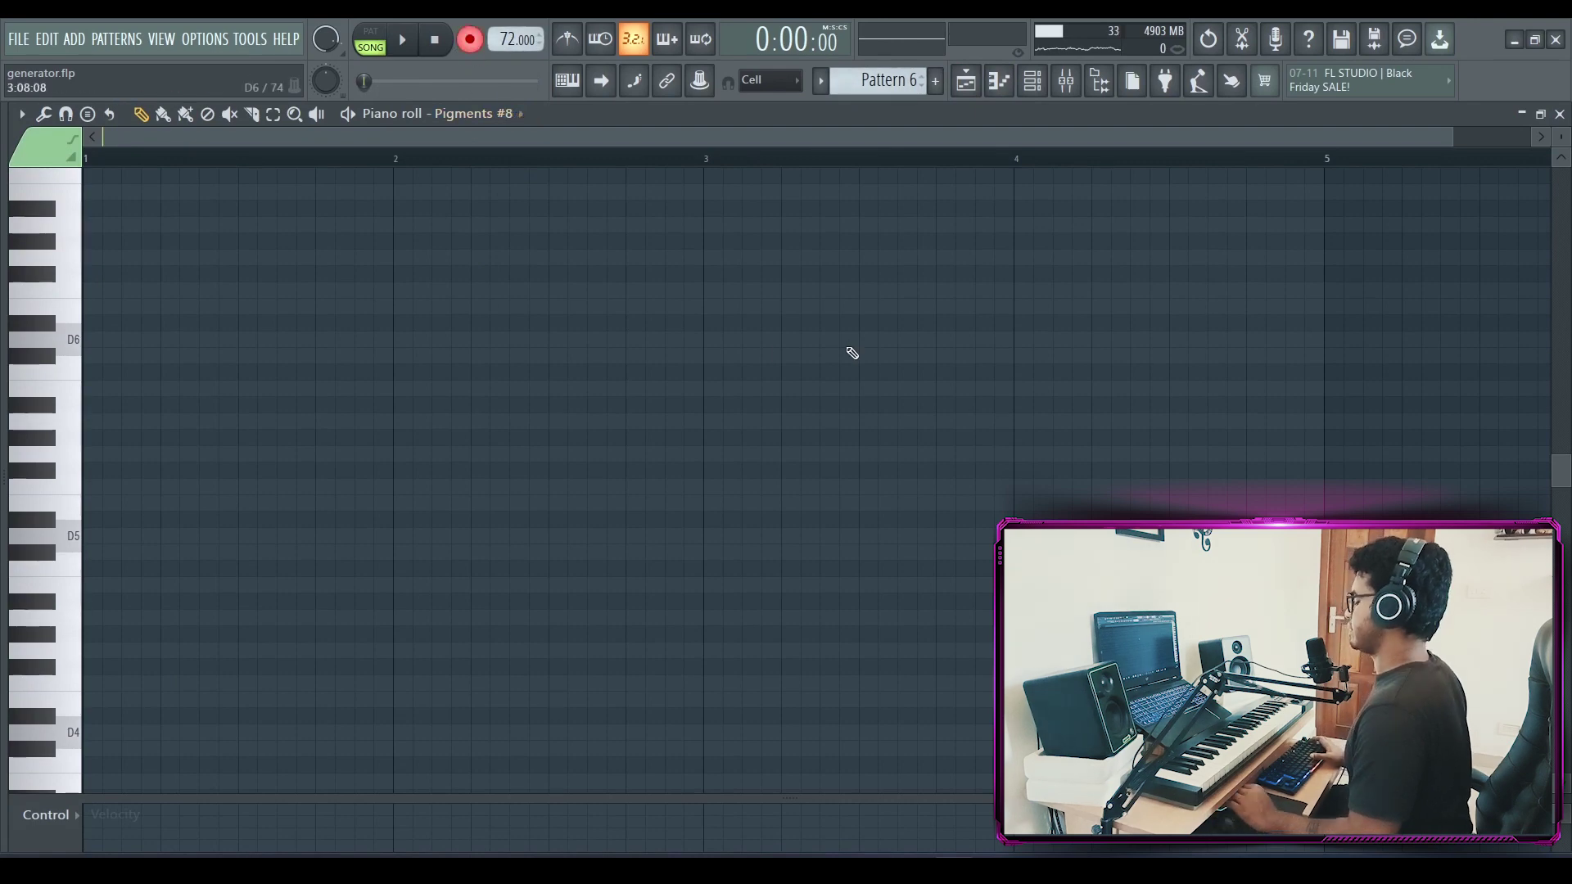
scroll(751, 211, "down", 1)
key("space")
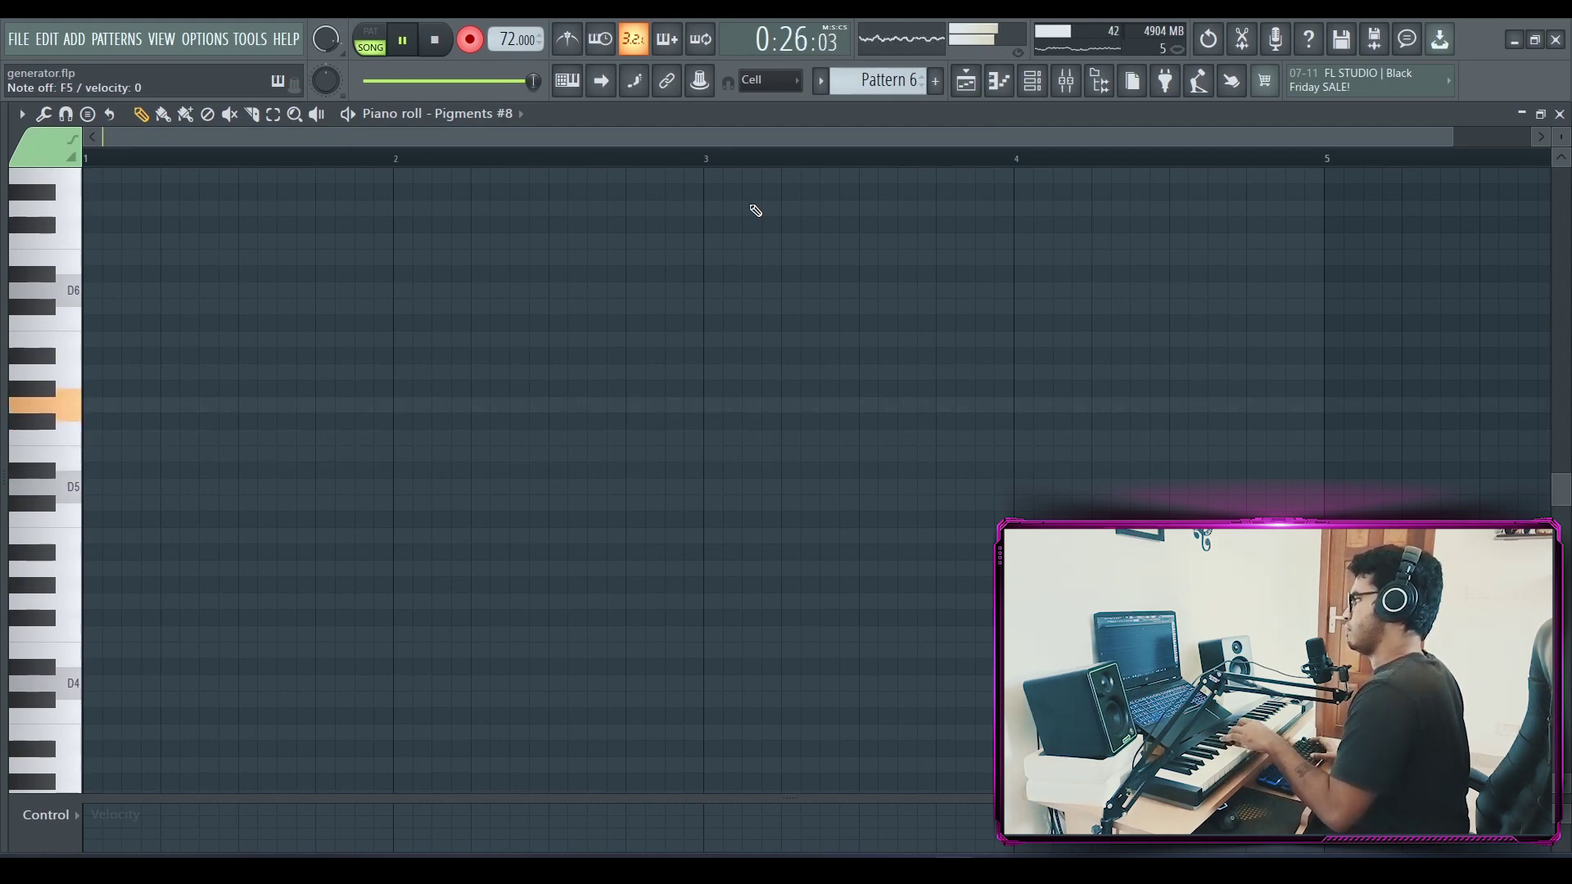
key("space")
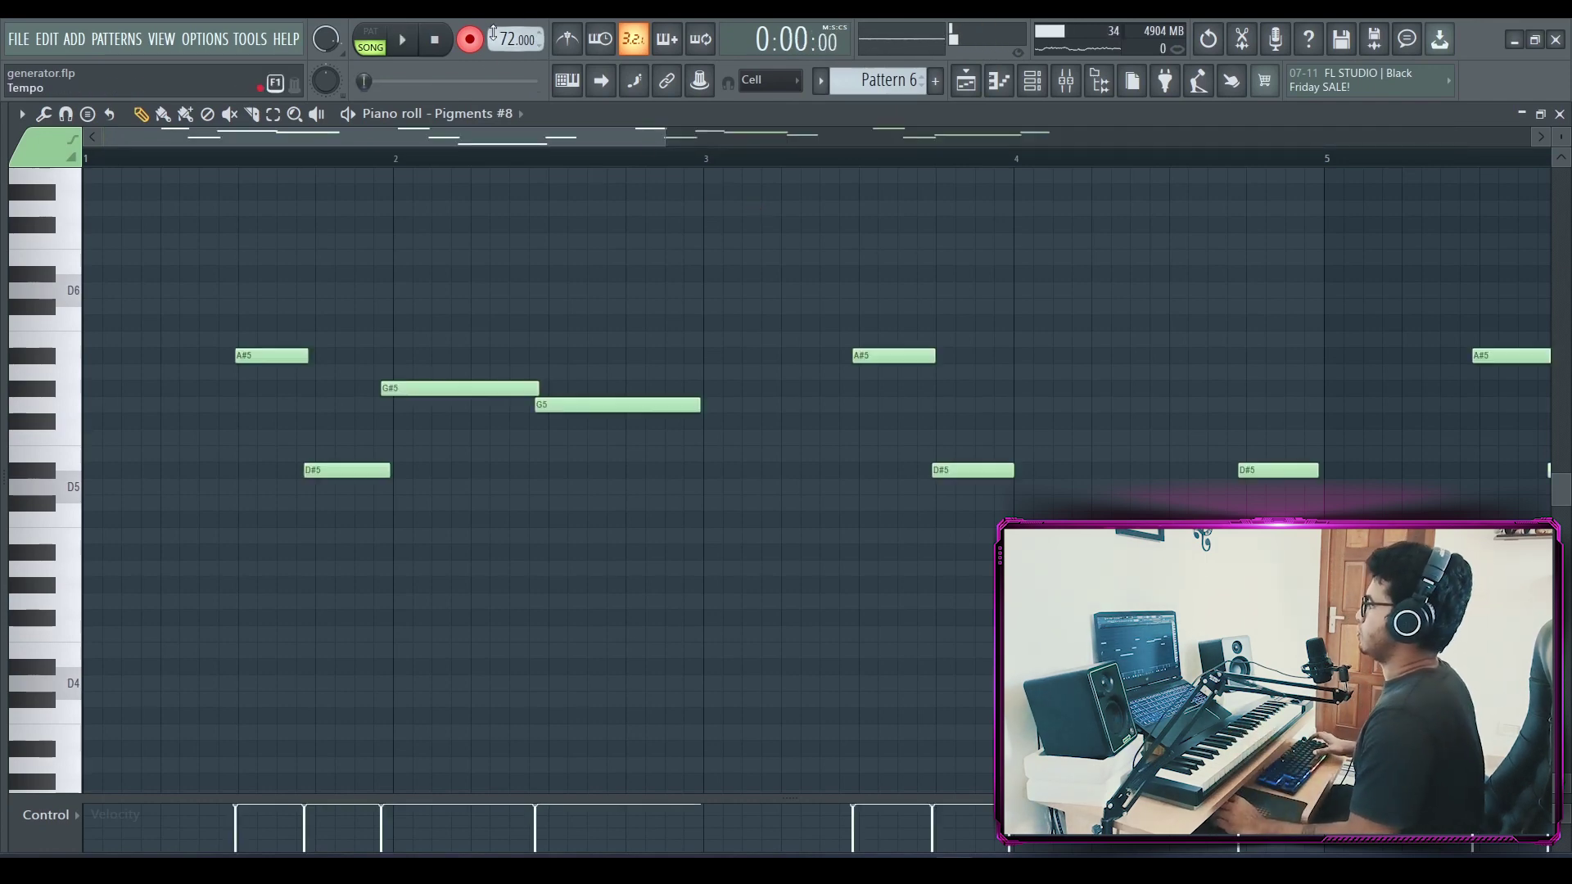
key("space")
key("F9")
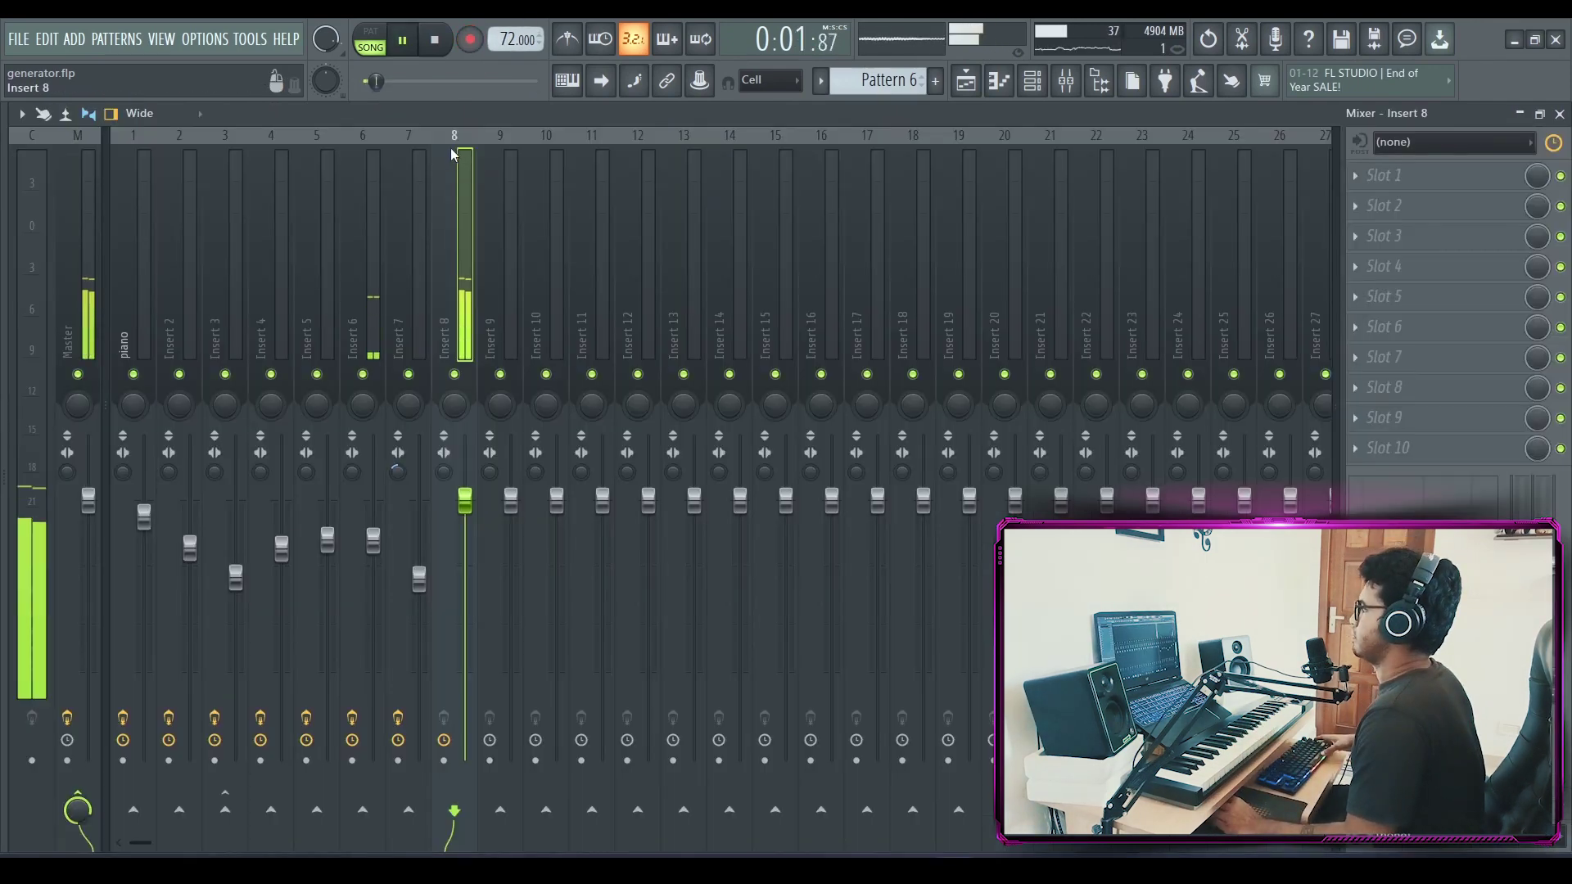
- Add ValhallaShimmer to Insert 8 with a raised low cut and mix at 0.40
left_click(1386, 174)
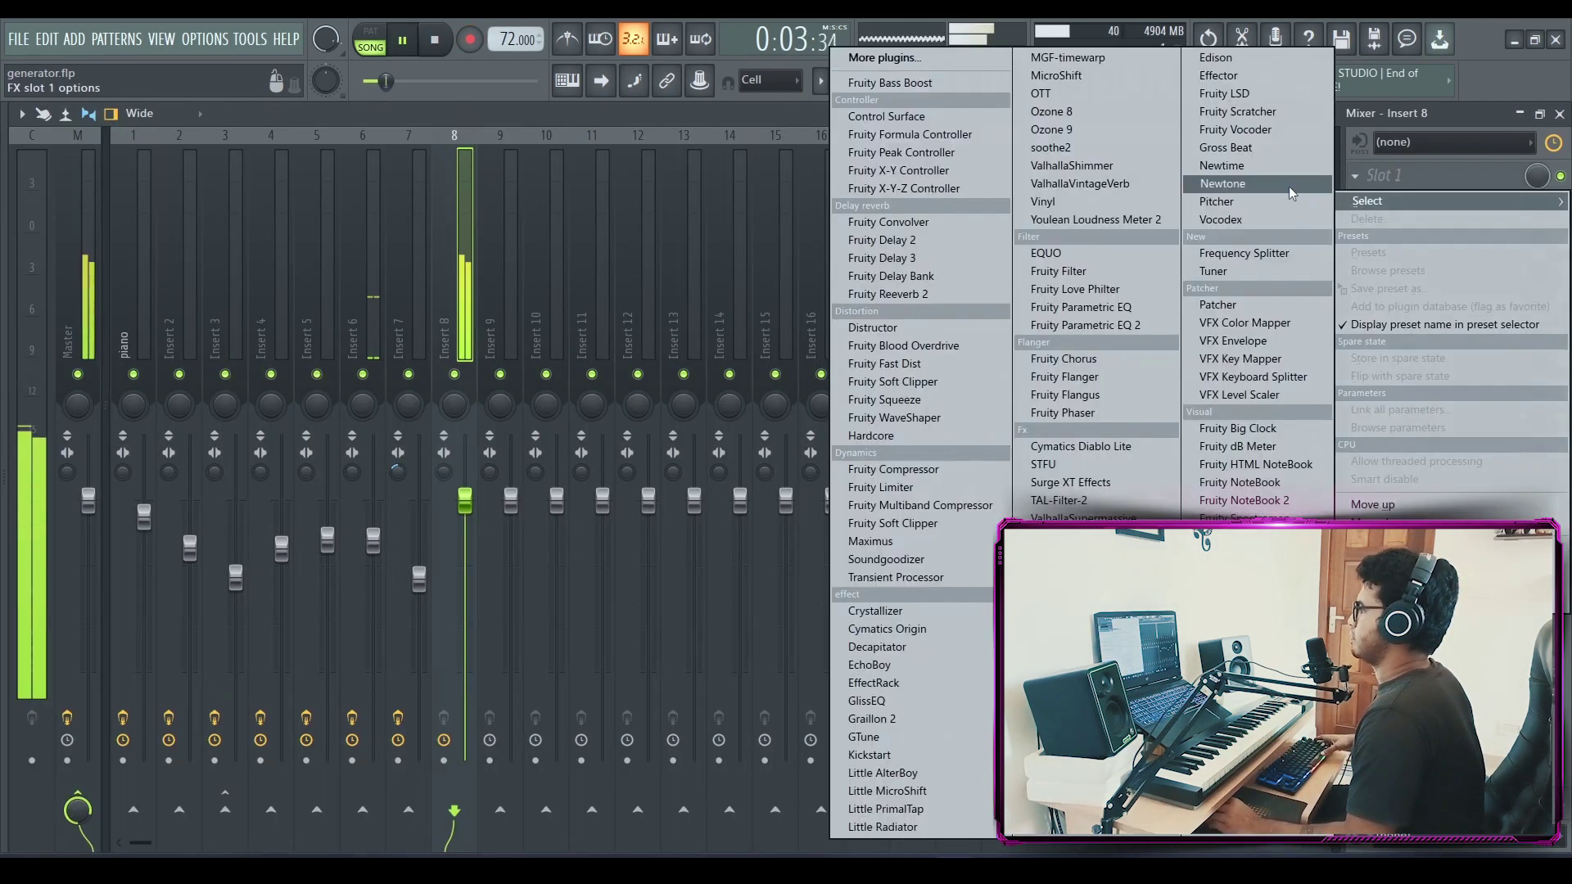
left_click(1176, 167)
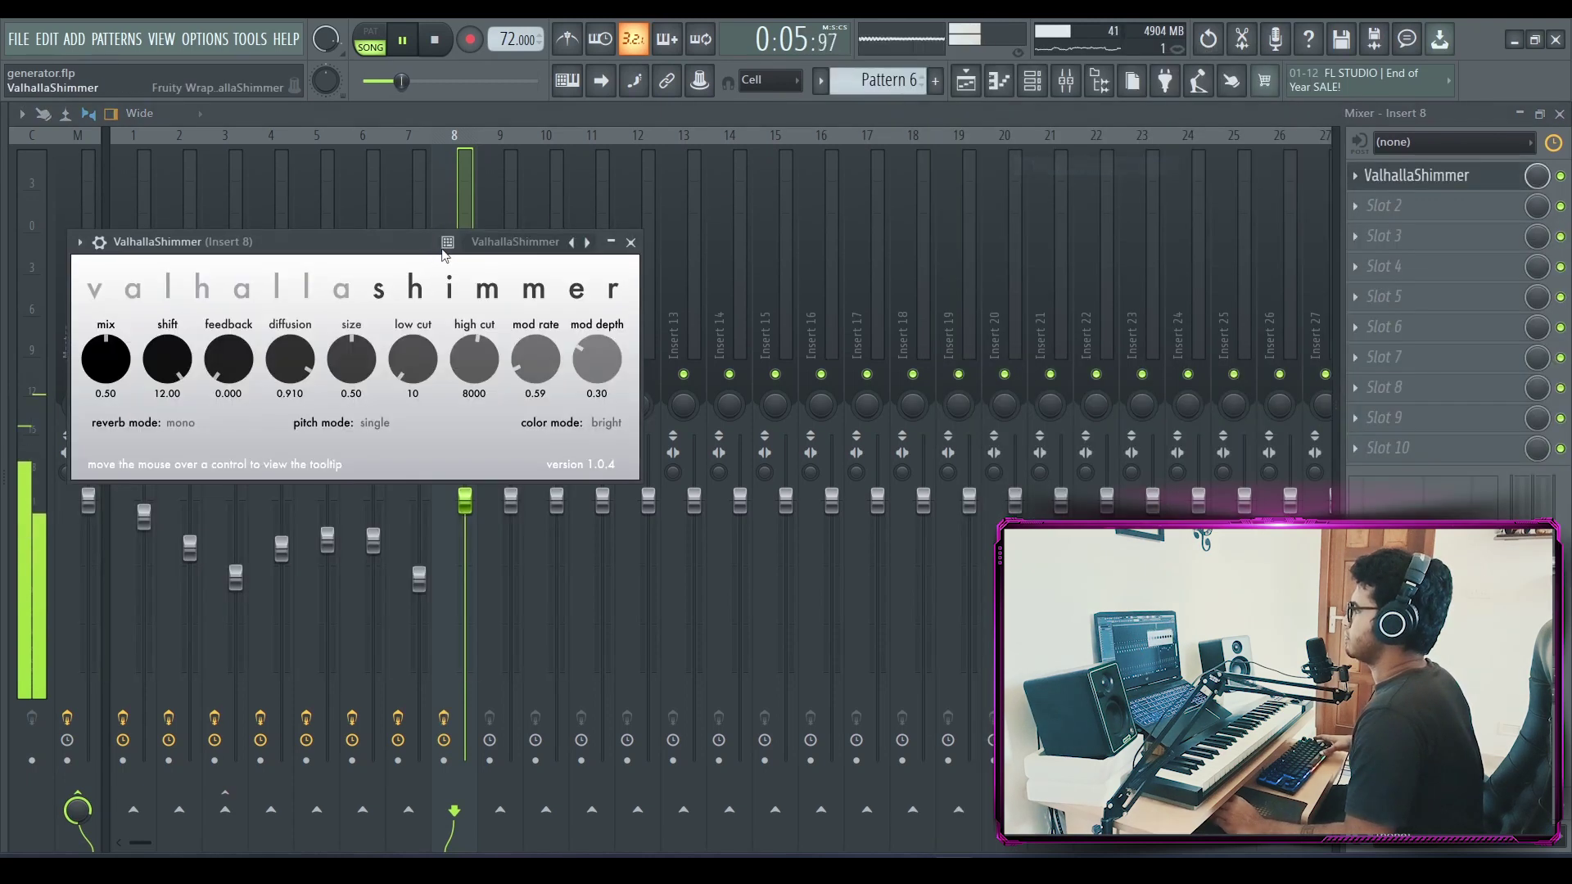
left_click_drag(442, 243, 519, 245)
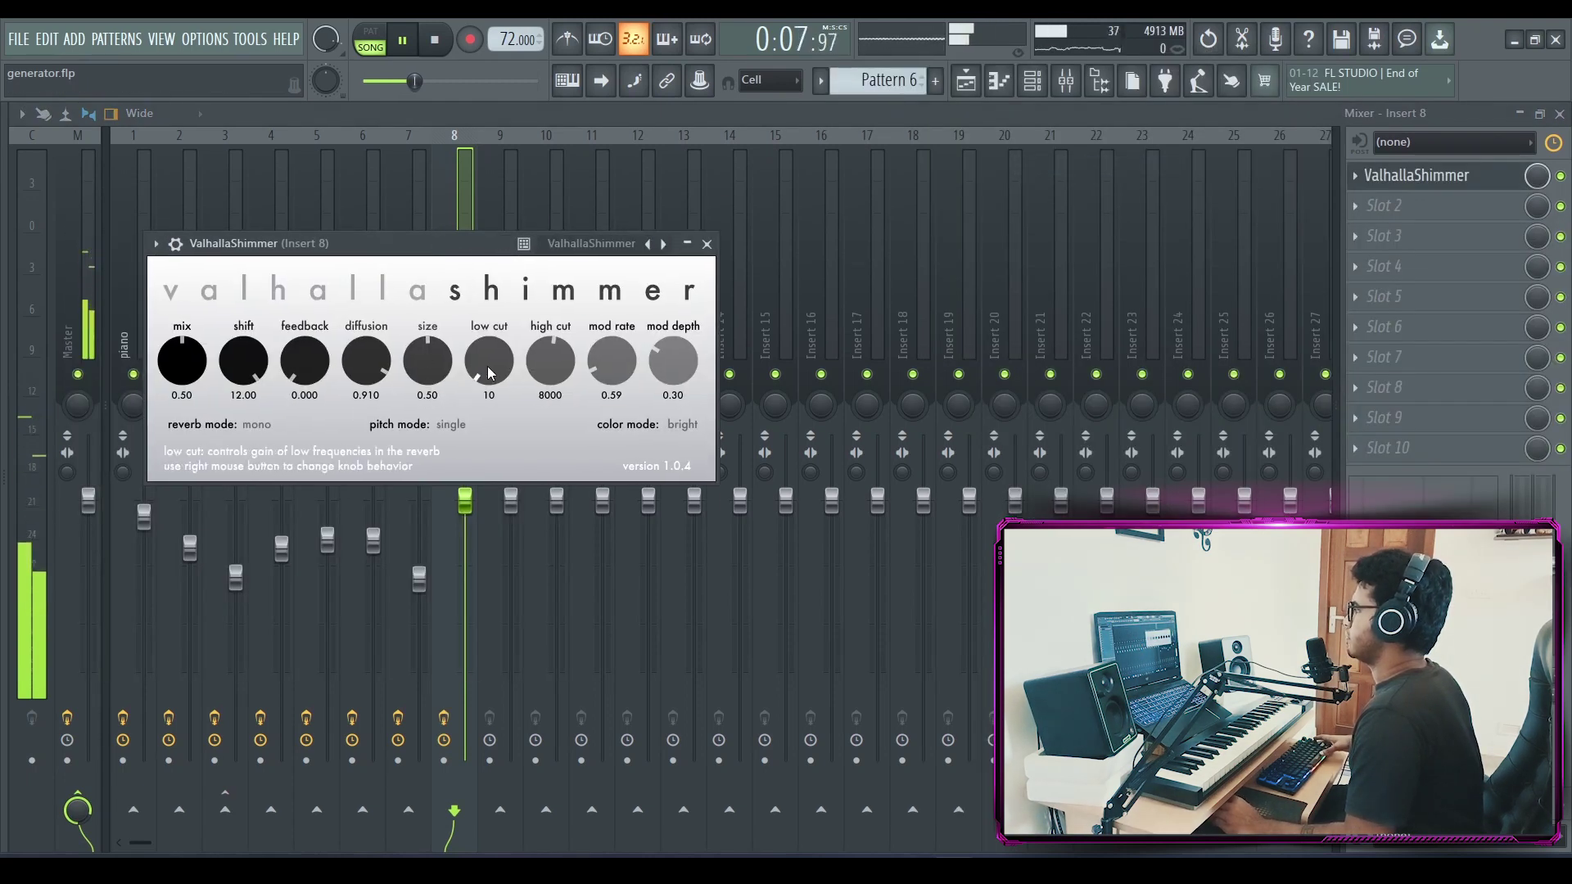
left_click_drag(488, 374, 463, 335)
left_click_drag(182, 362, 184, 375)
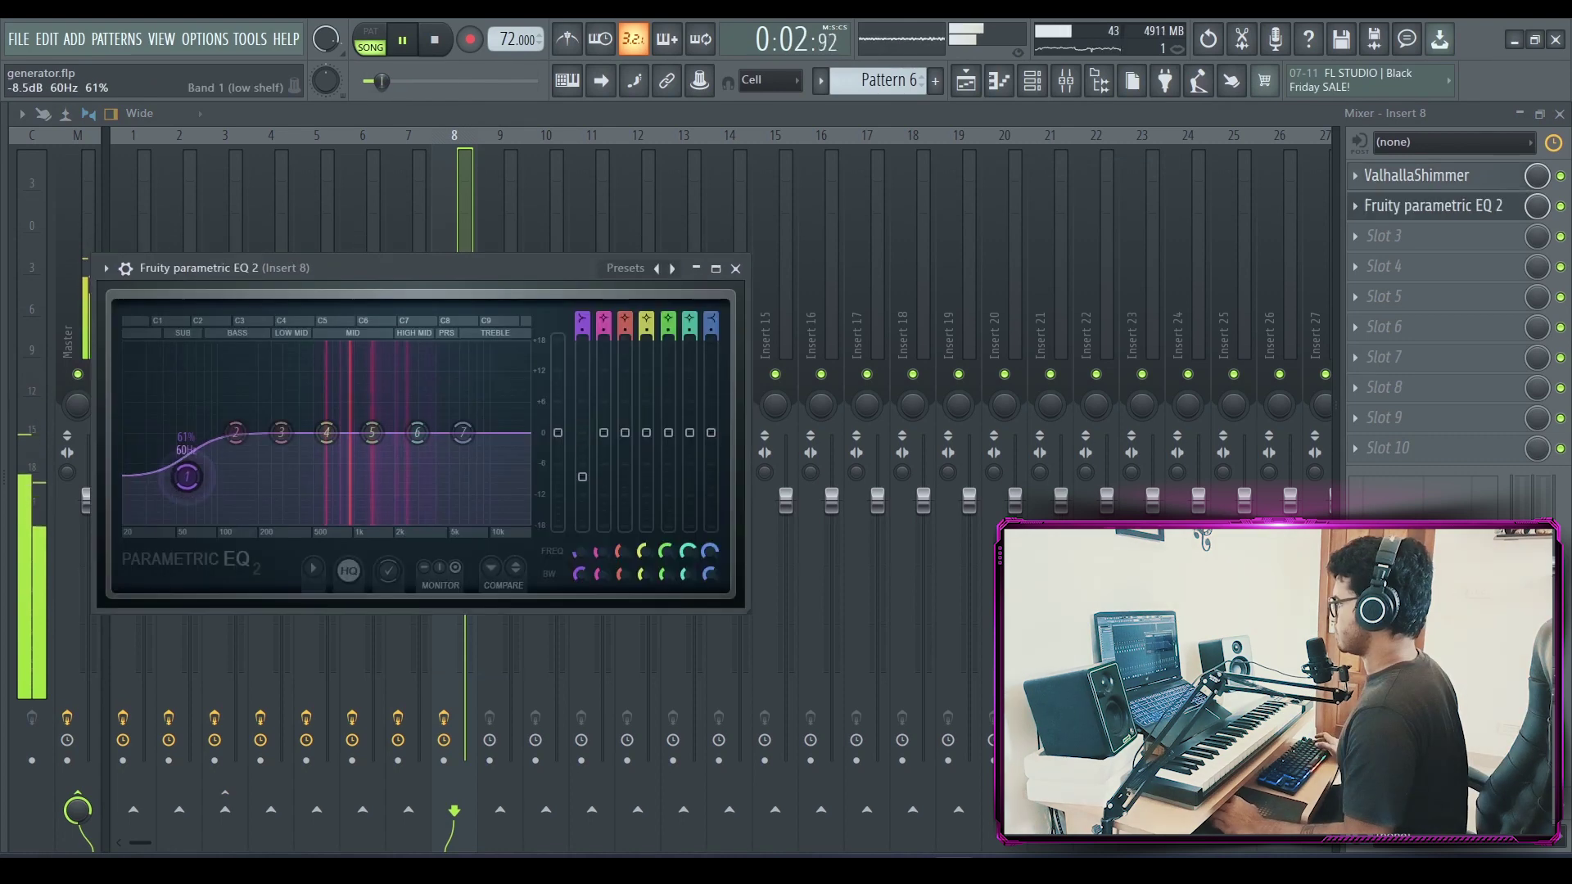
- Shape the parametric EQ with a 144Hz low cut and a deeper high shelf cut
left_click_drag(183, 467, 225, 522)
left_click_drag(513, 443, 487, 522)
left_click_drag(225, 522, 131, 458)
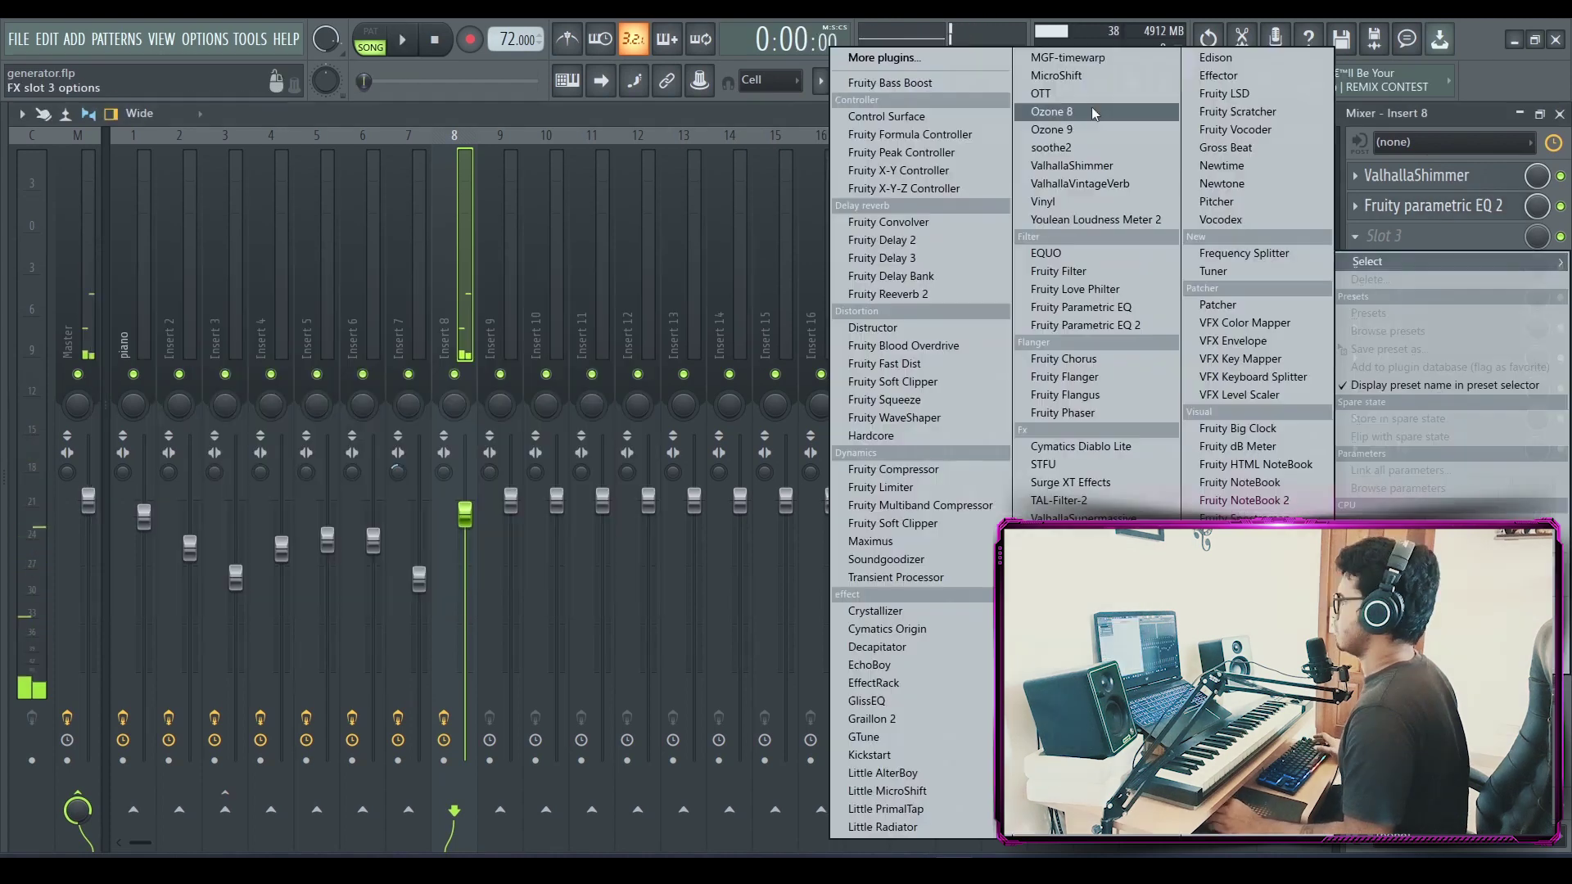
- Add OTT at 27% depth and move it above the parametric EQ
left_click(1064, 246)
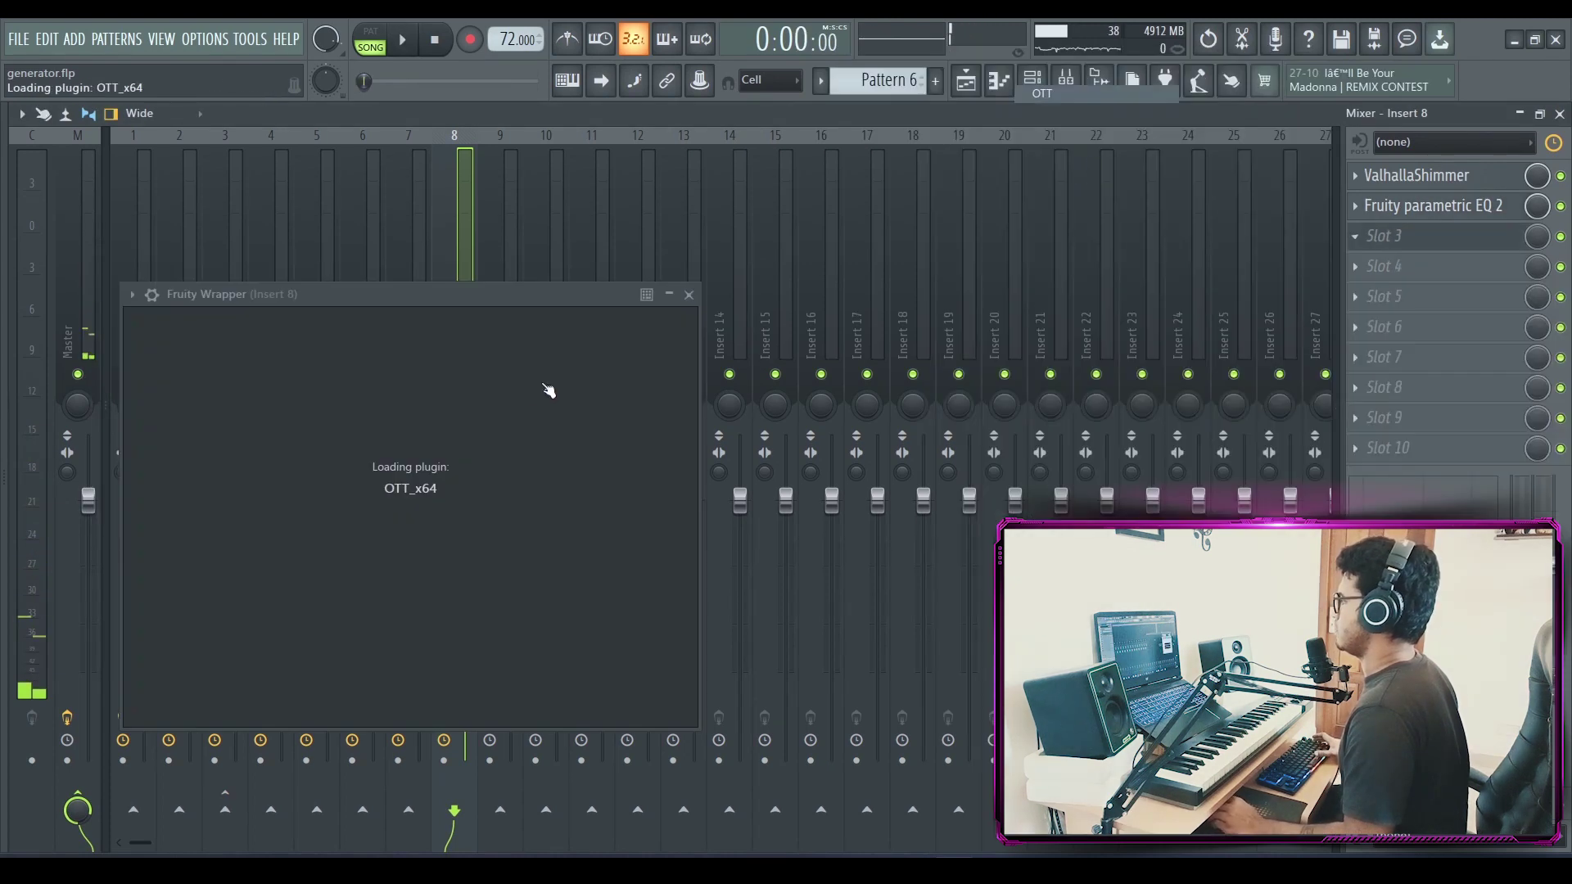
left_click_drag(164, 419, 141, 511)
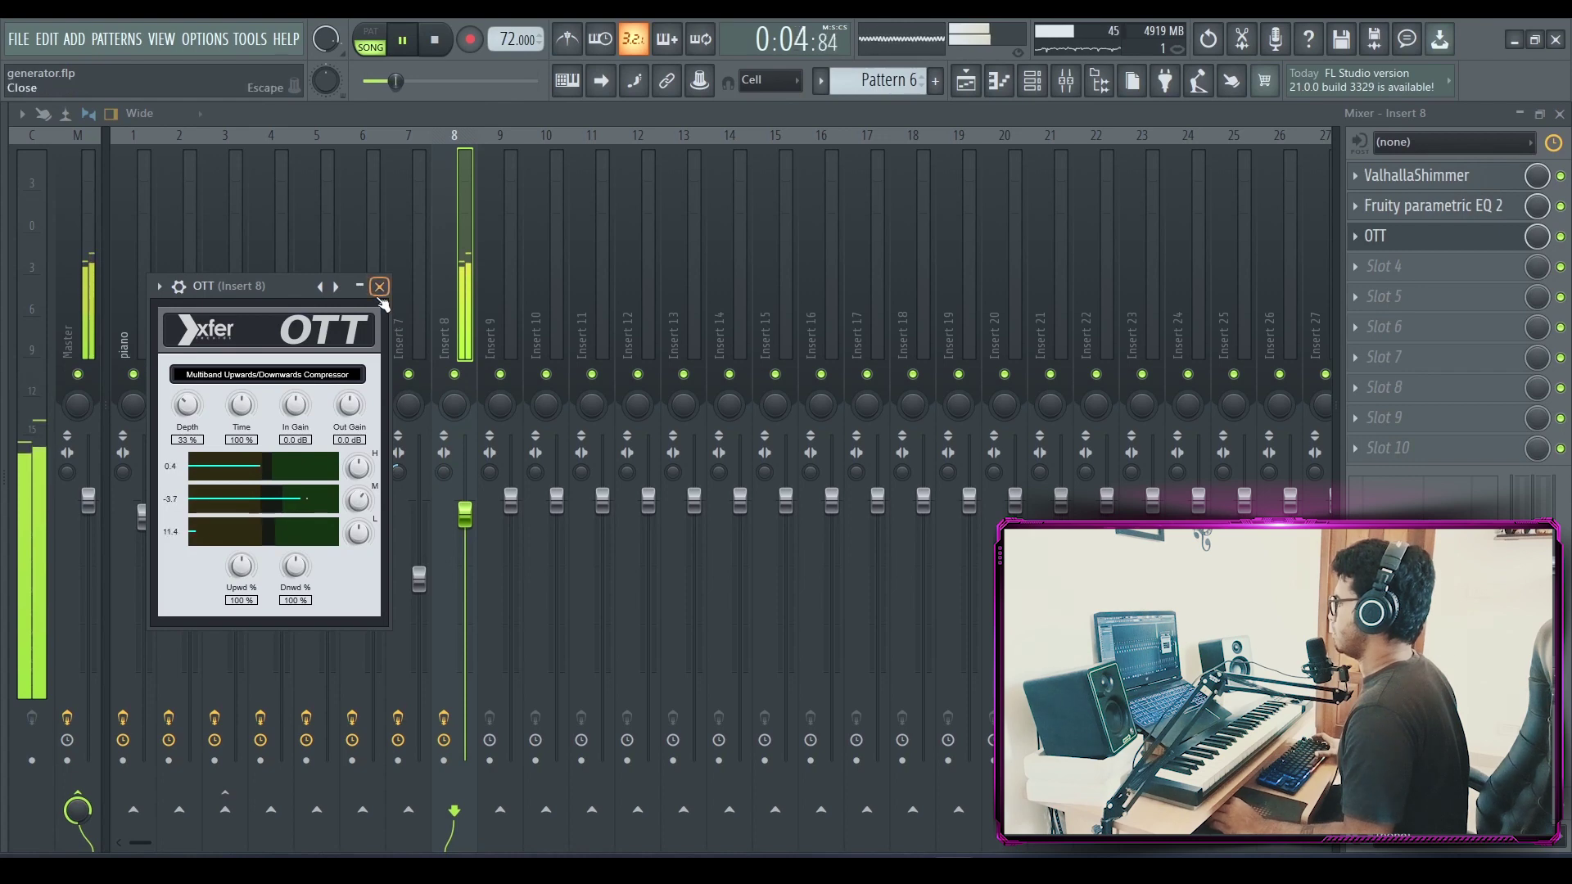
left_click(1465, 235)
left_click_drag(1465, 235, 1465, 206)
- Stop playback and lower the volumes of Insert 8 and the piano insert
key("space")
left_click_drag(465, 514, 454, 543)
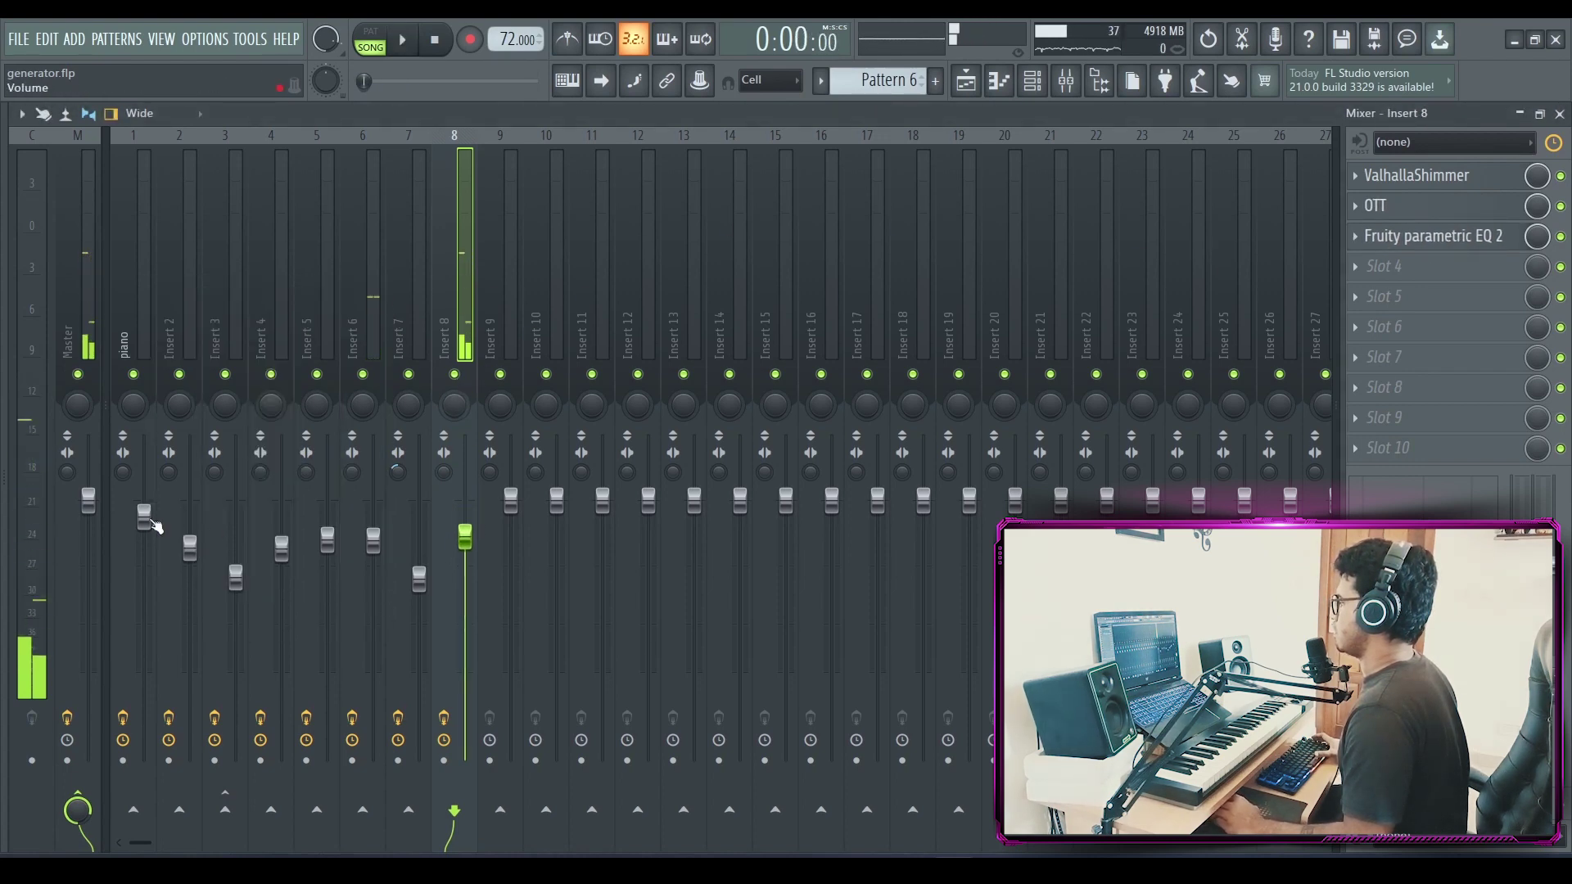
left_click_drag(153, 522, 152, 533)
- Unsolo Track 1 in the Playlist so every track plays, then stop playback
left_click(966, 80)
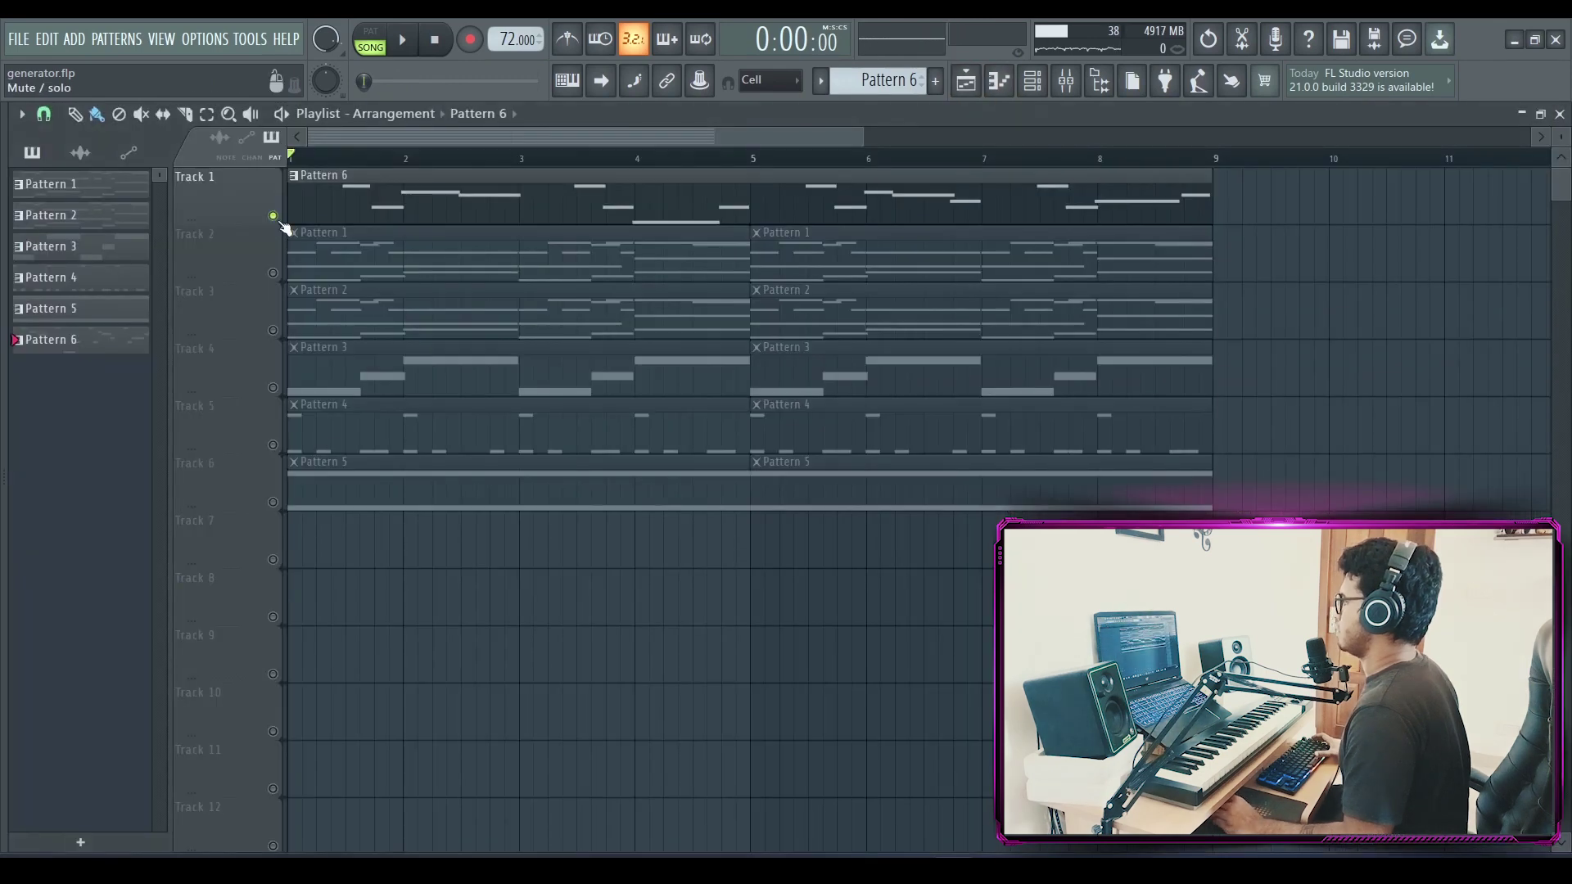
scroll(778, 153, "up", 2)
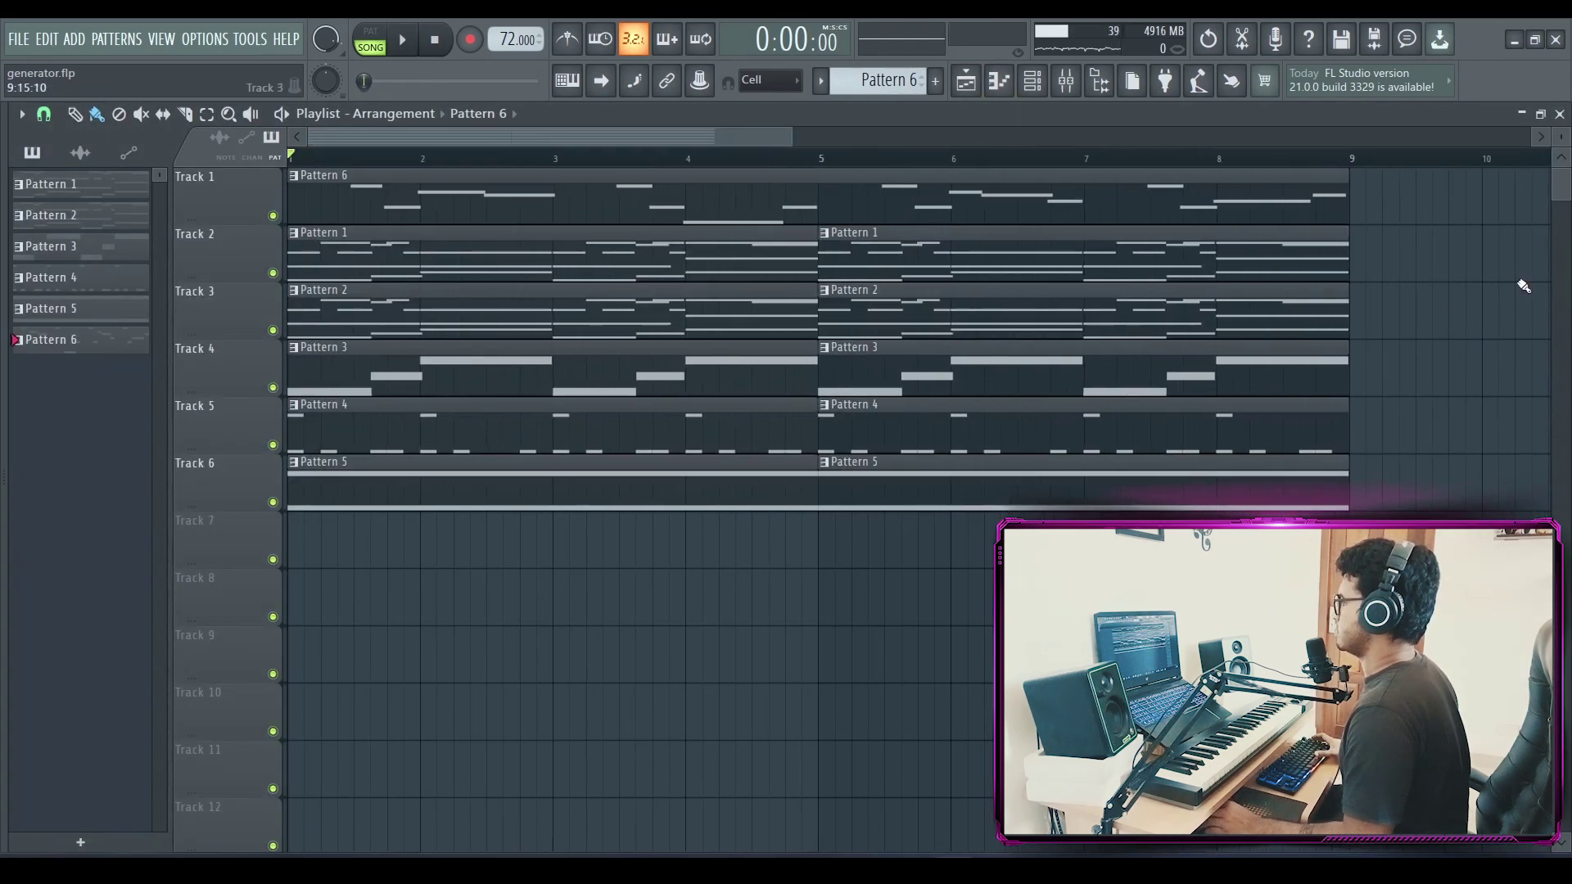
scroll(1511, 262, "up", 1)
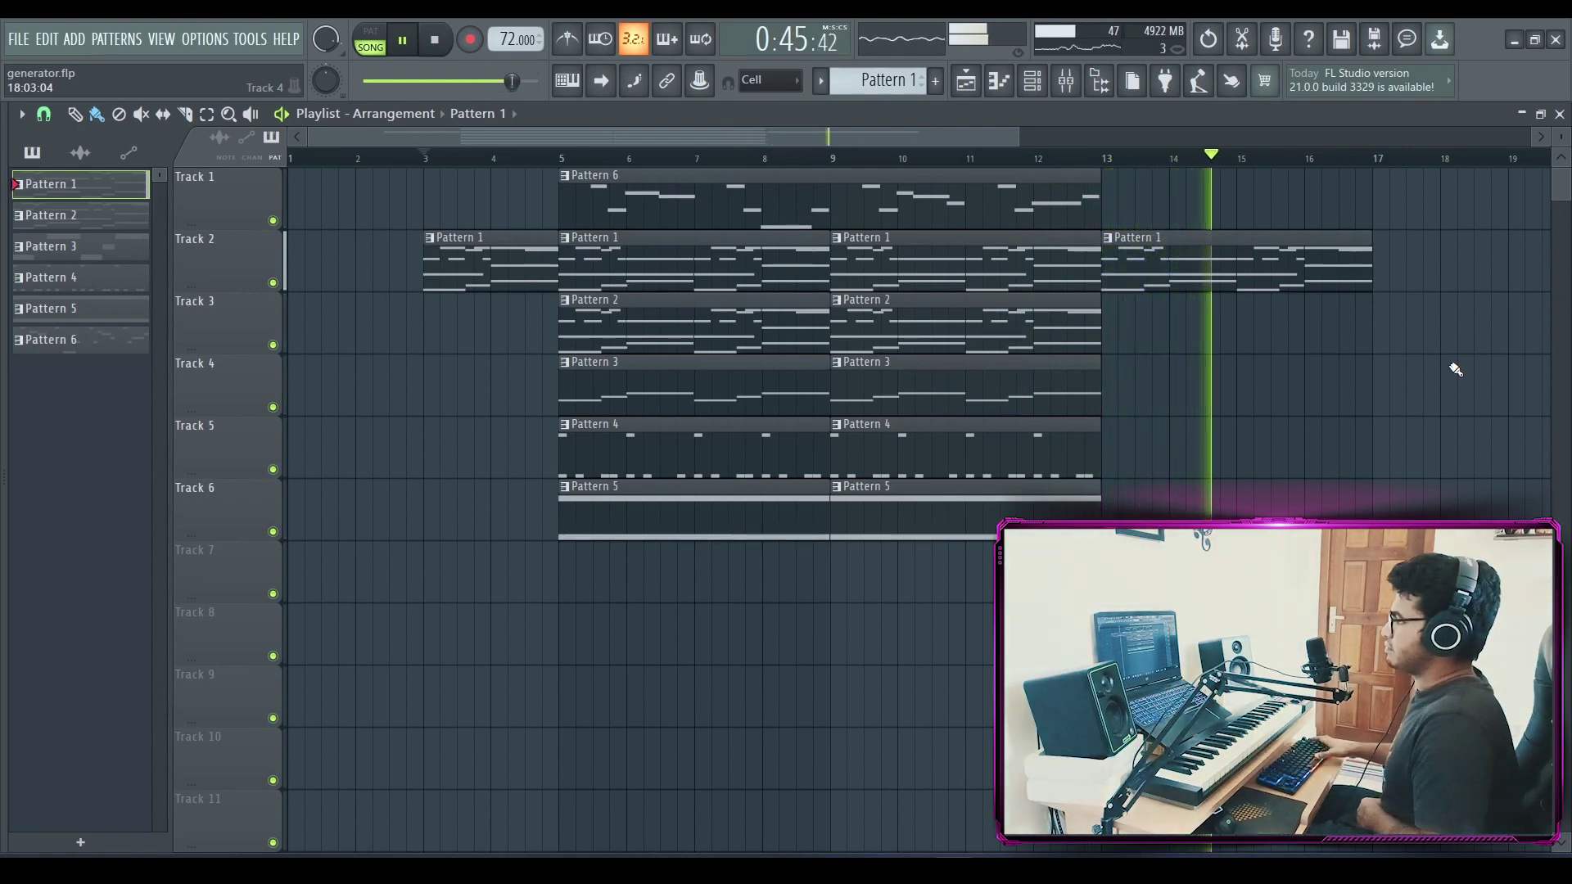
key("space")
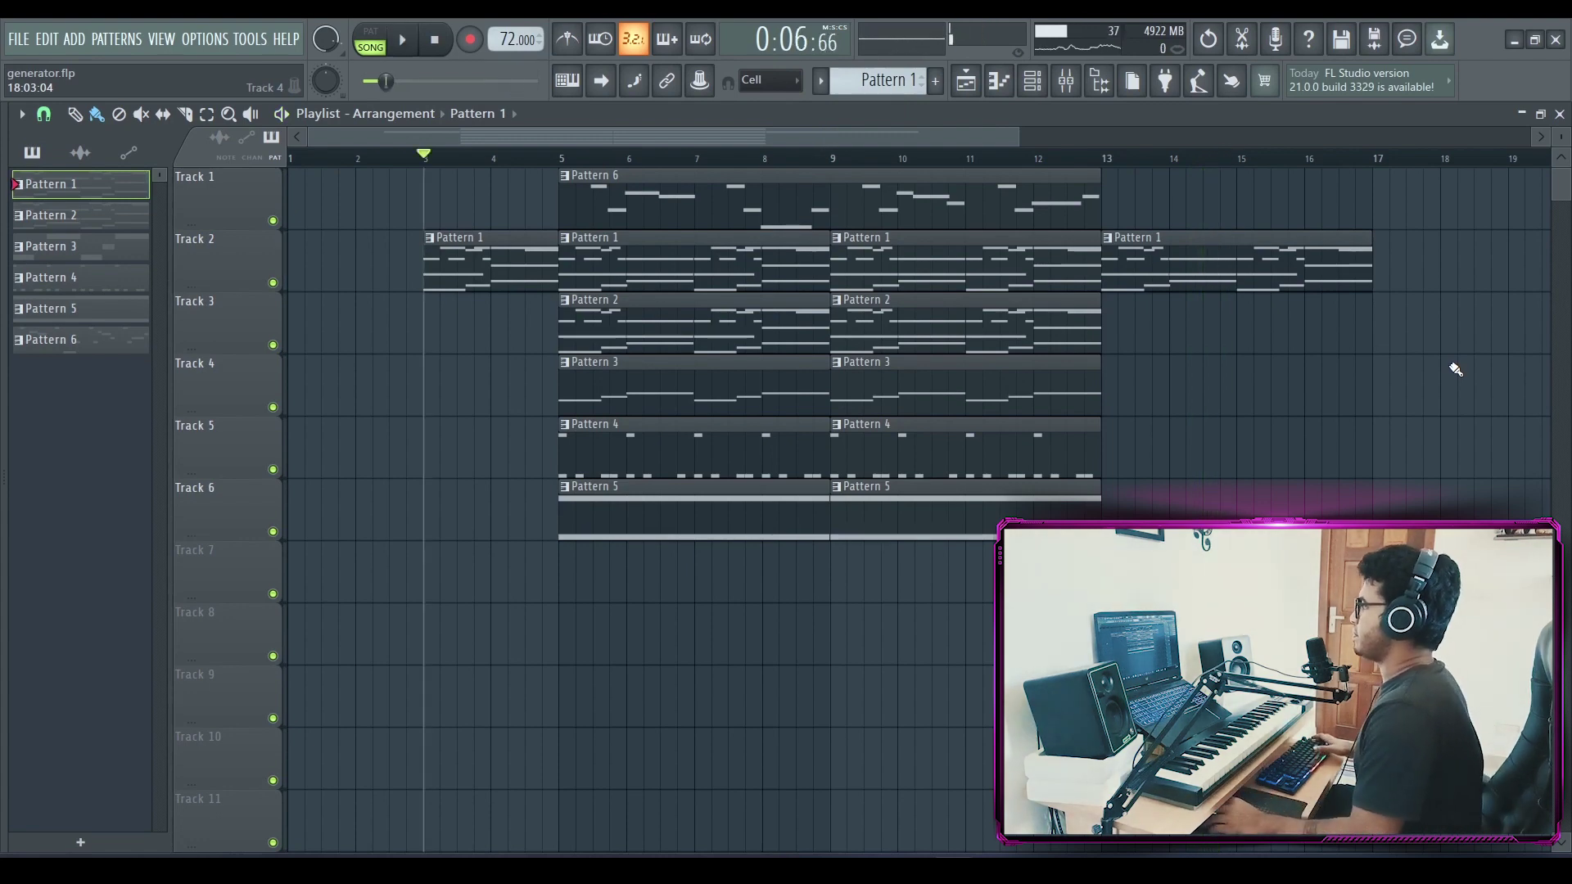